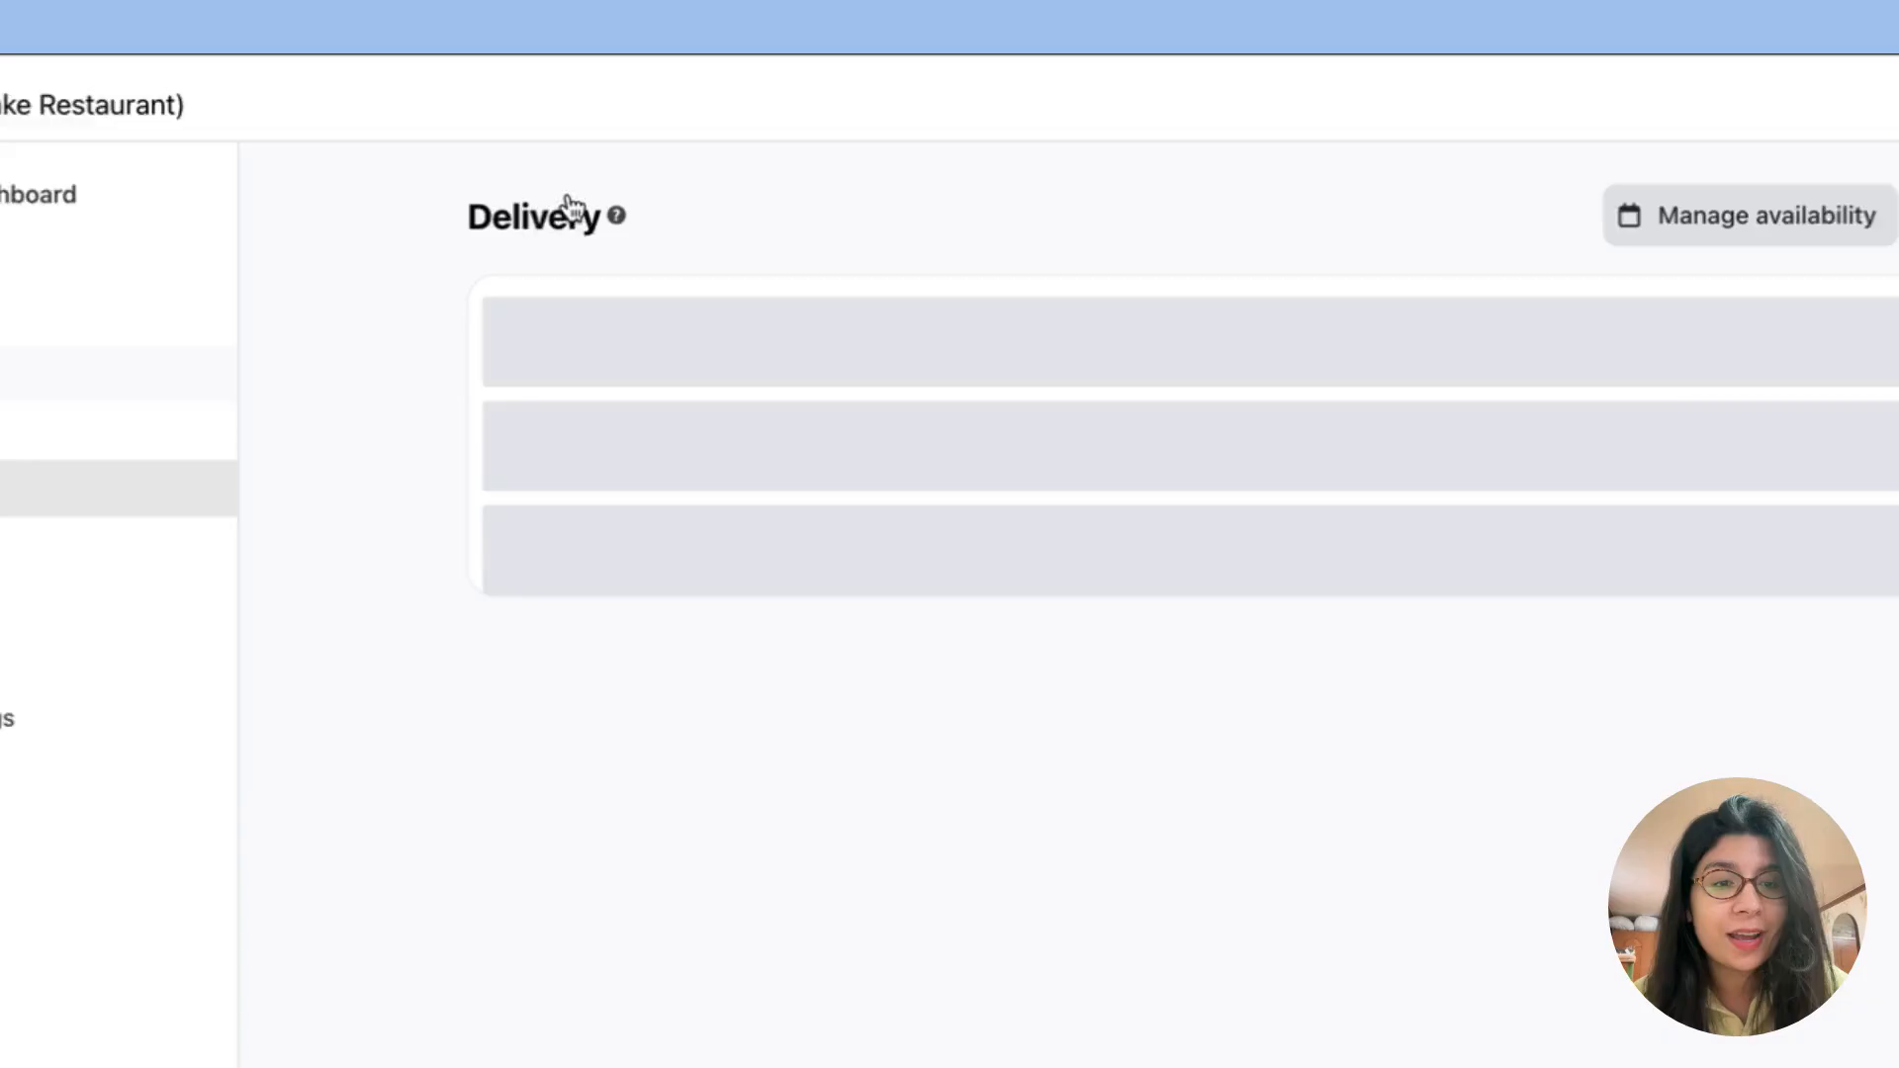
# Step: Add a new delivery service and name it "Delivery"
pyautogui.click(1492, 234)
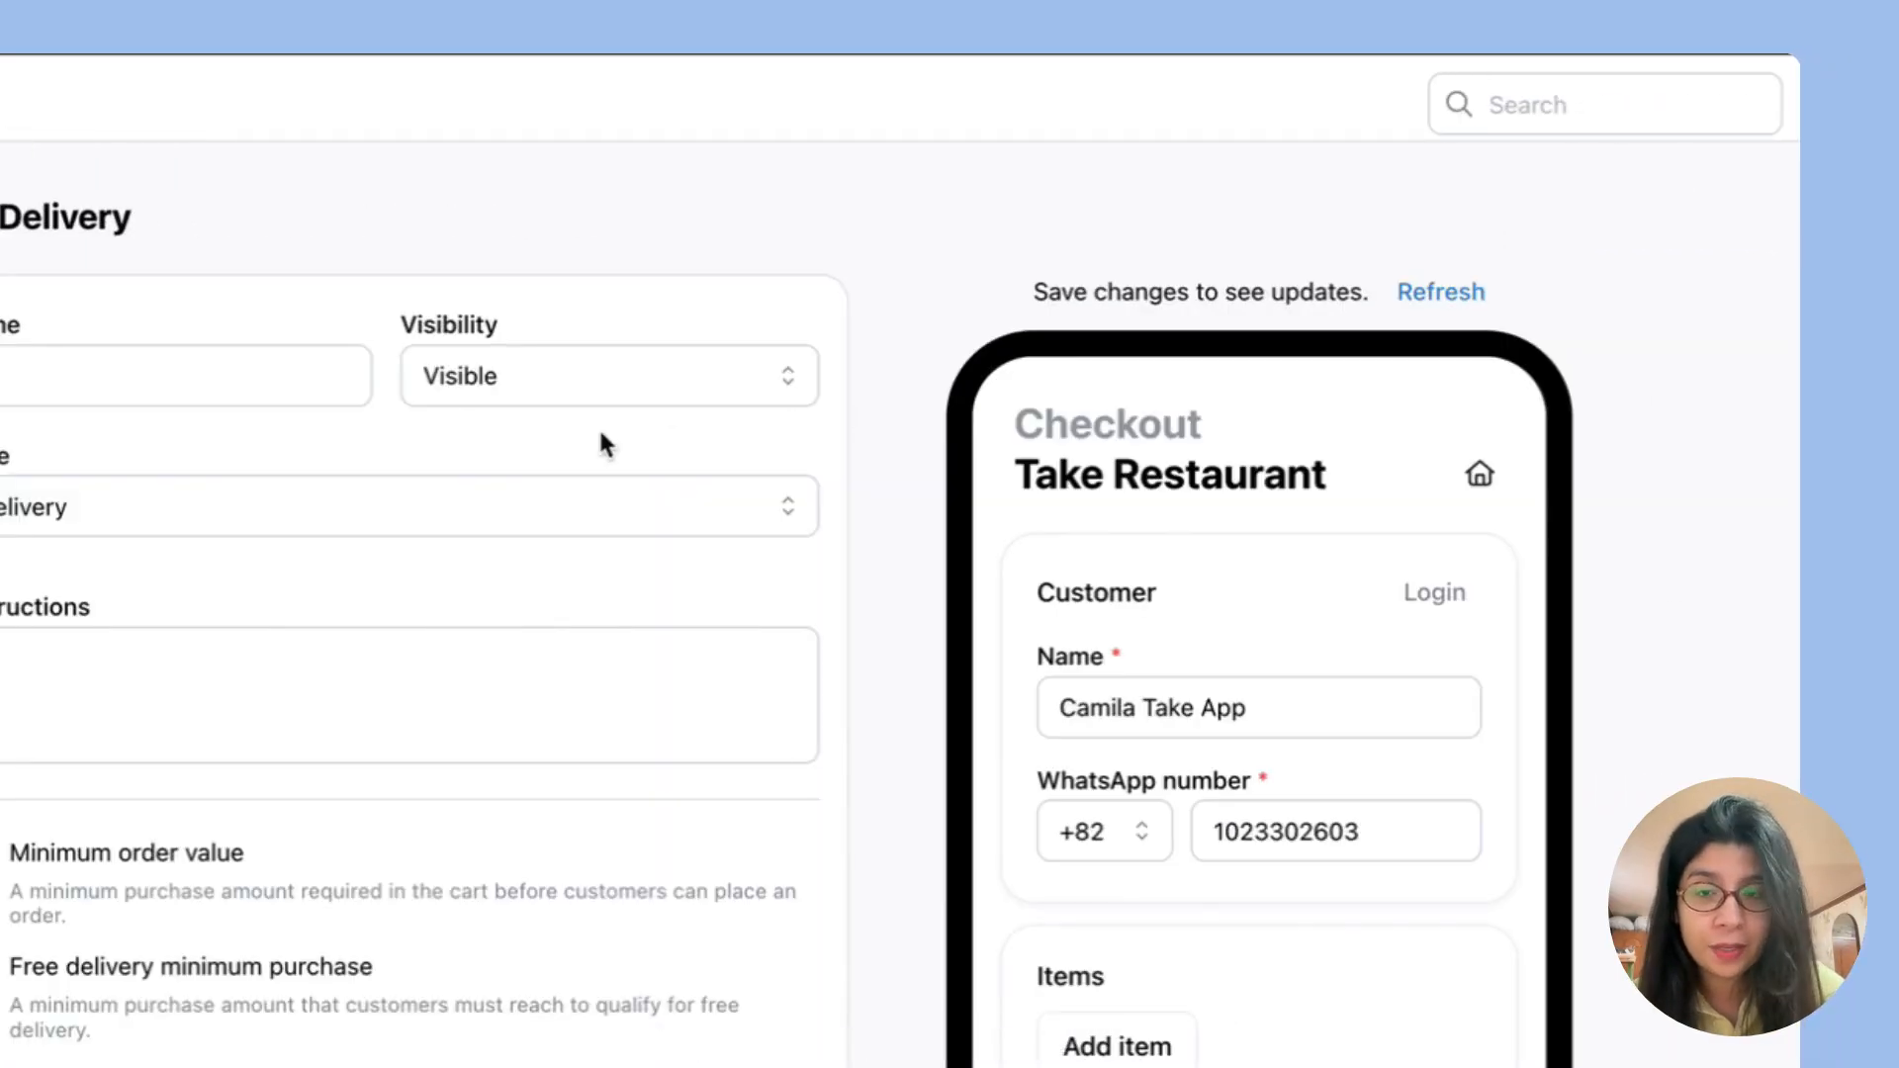
pyautogui.click(263, 381)
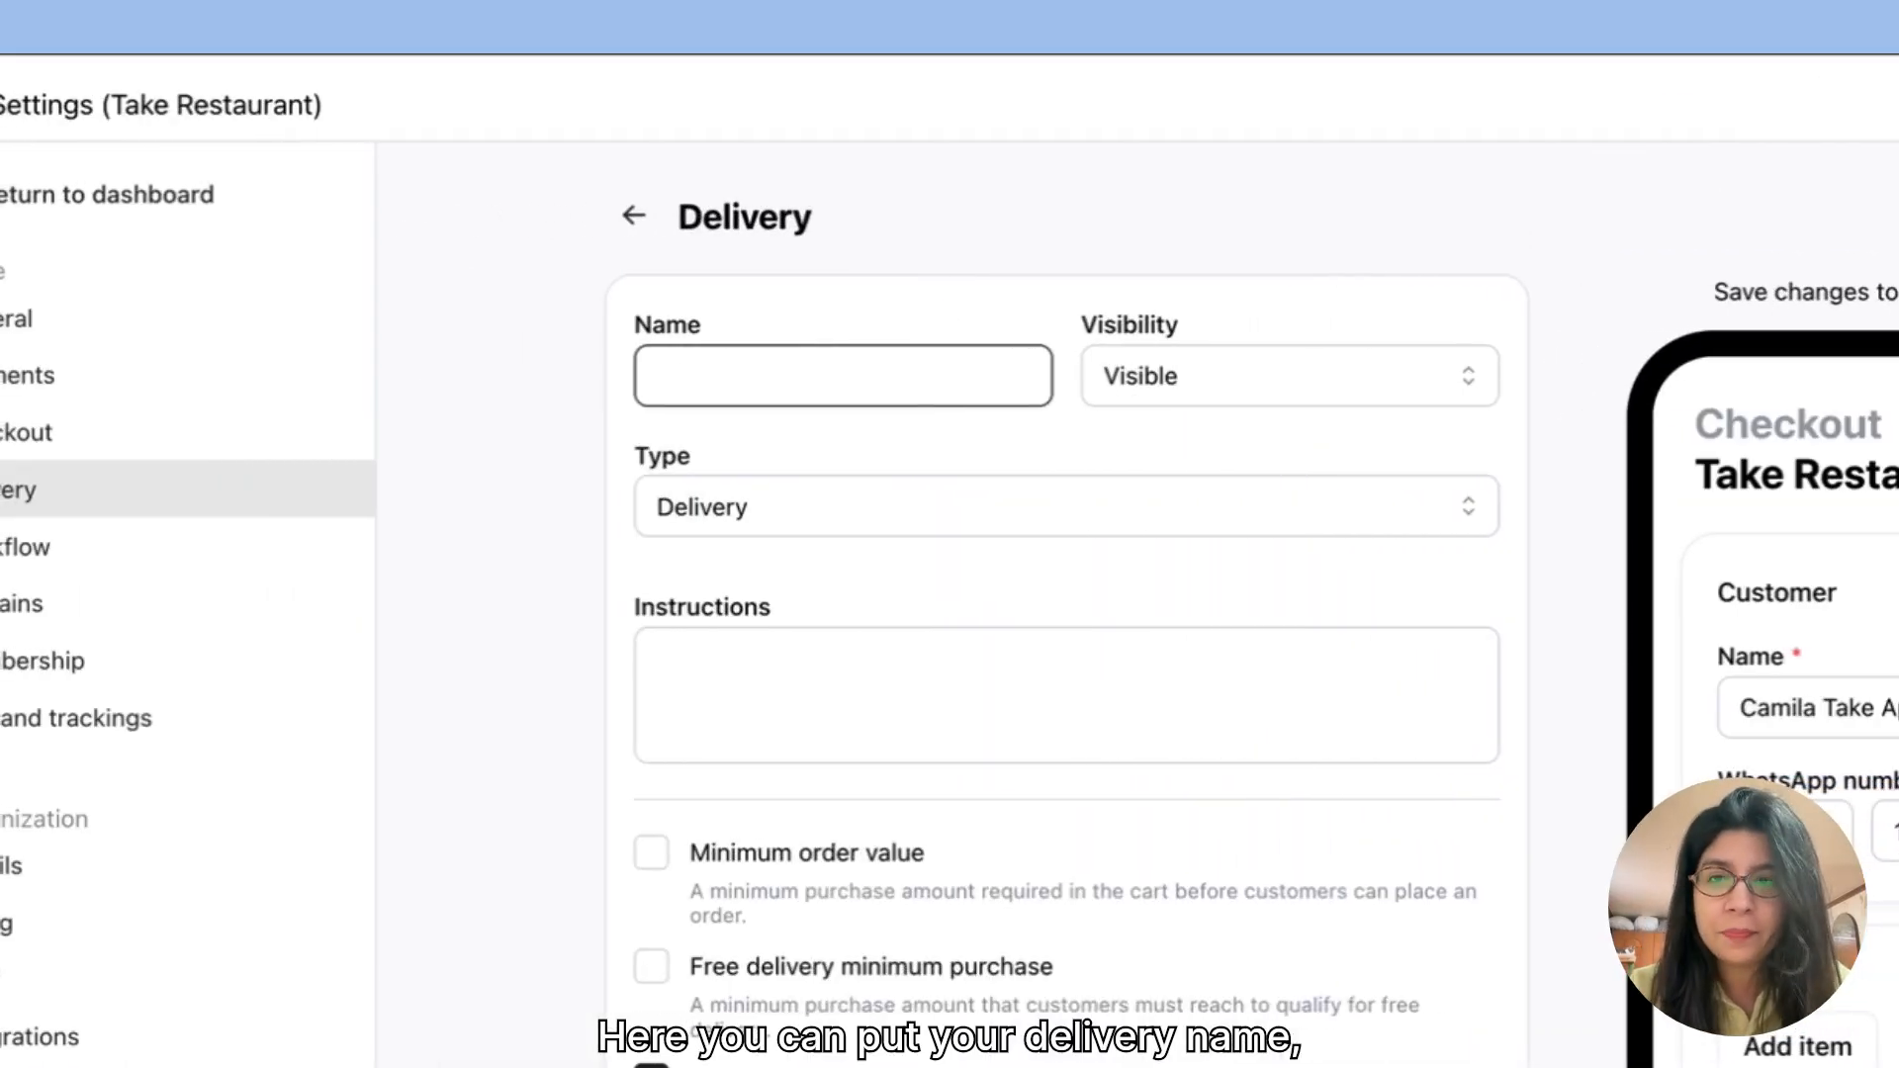
pyautogui.write('Delivery')
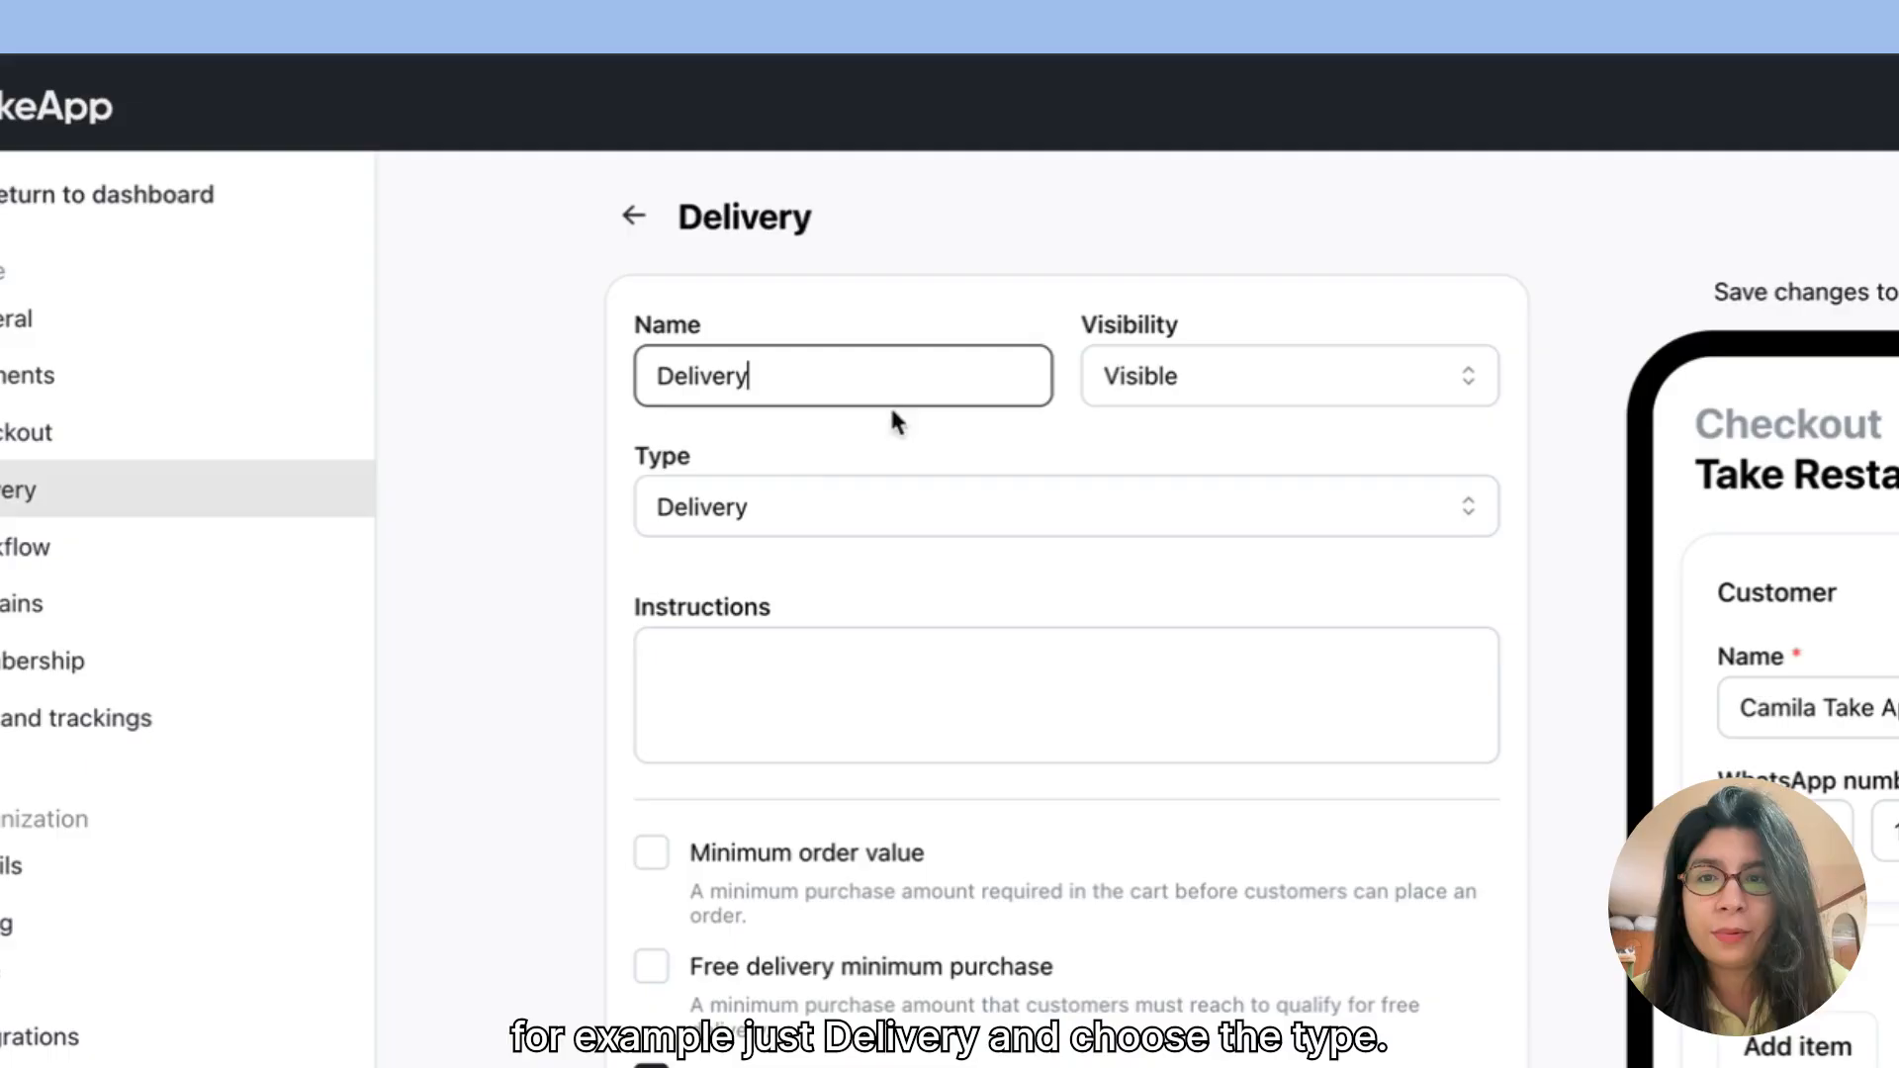
# Step: Switch the service type to Others and set it back to Delivery
pyautogui.click(809, 514)
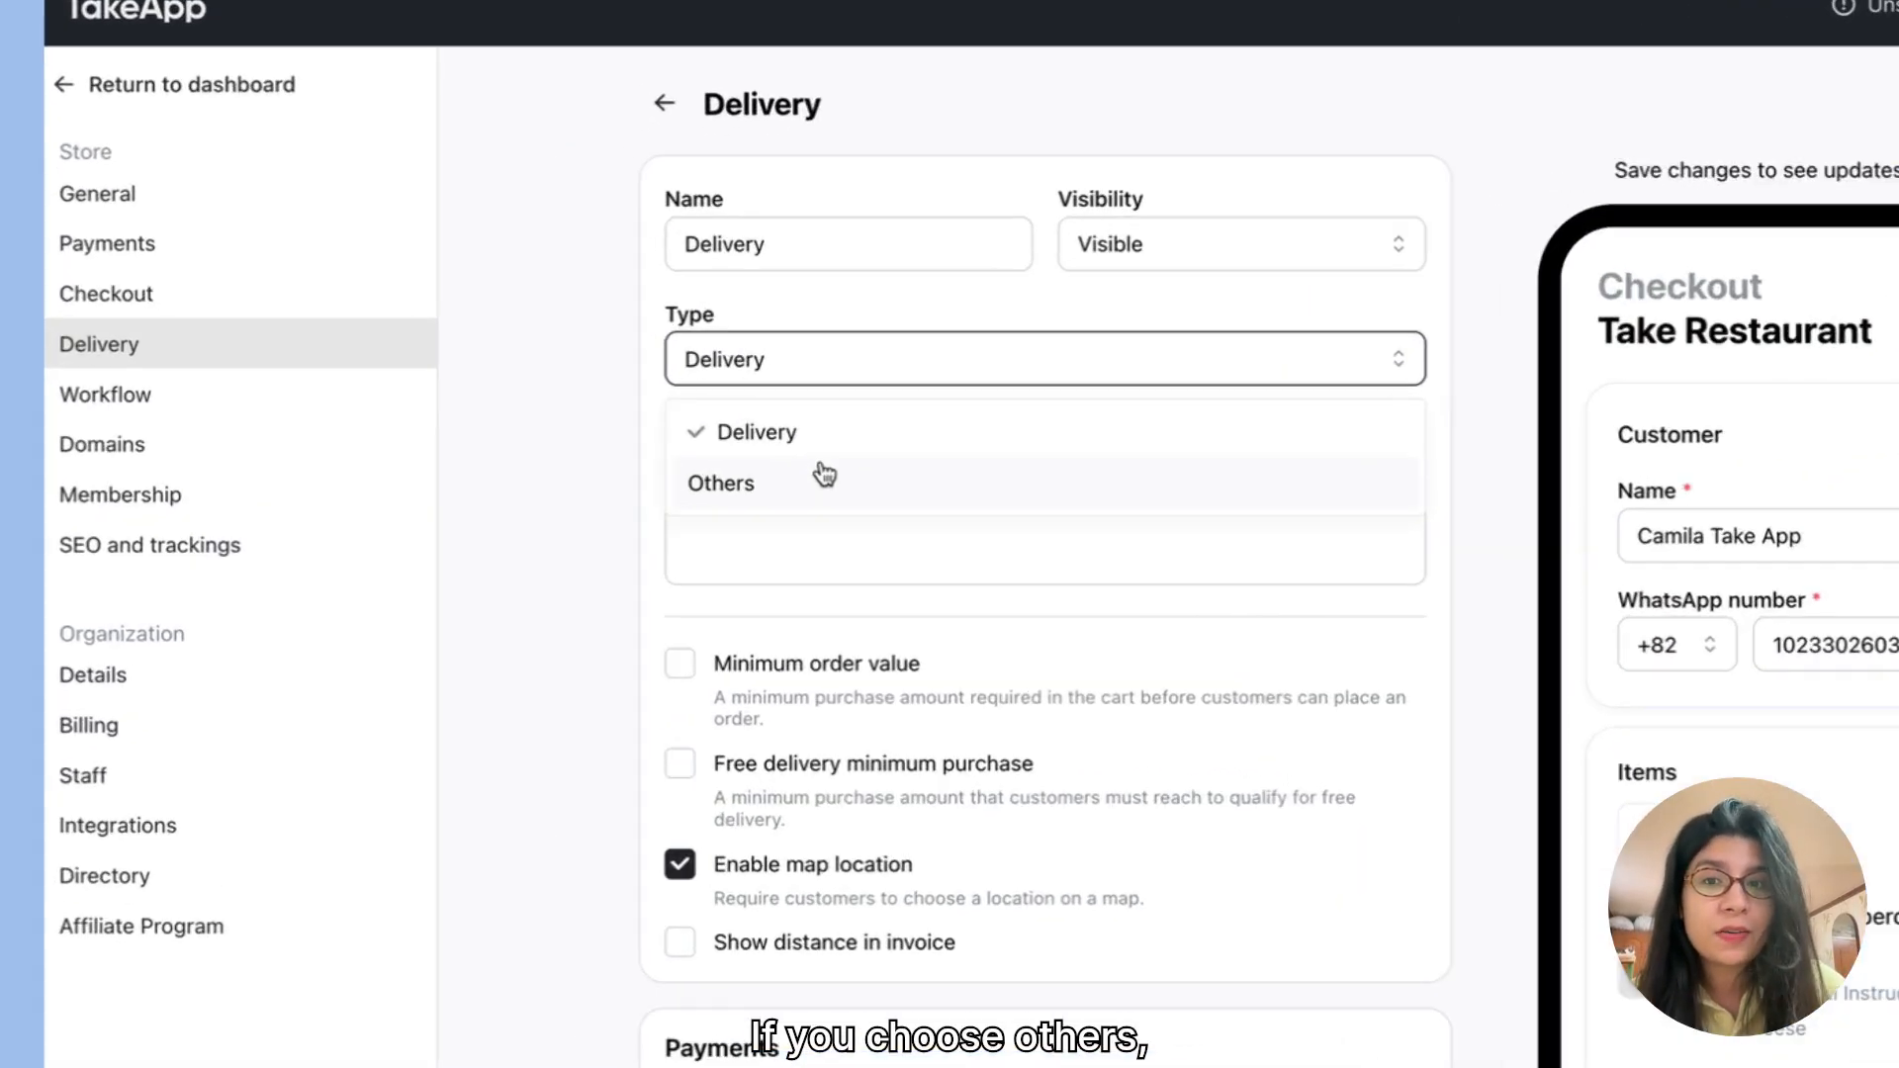
pyautogui.click(688, 448)
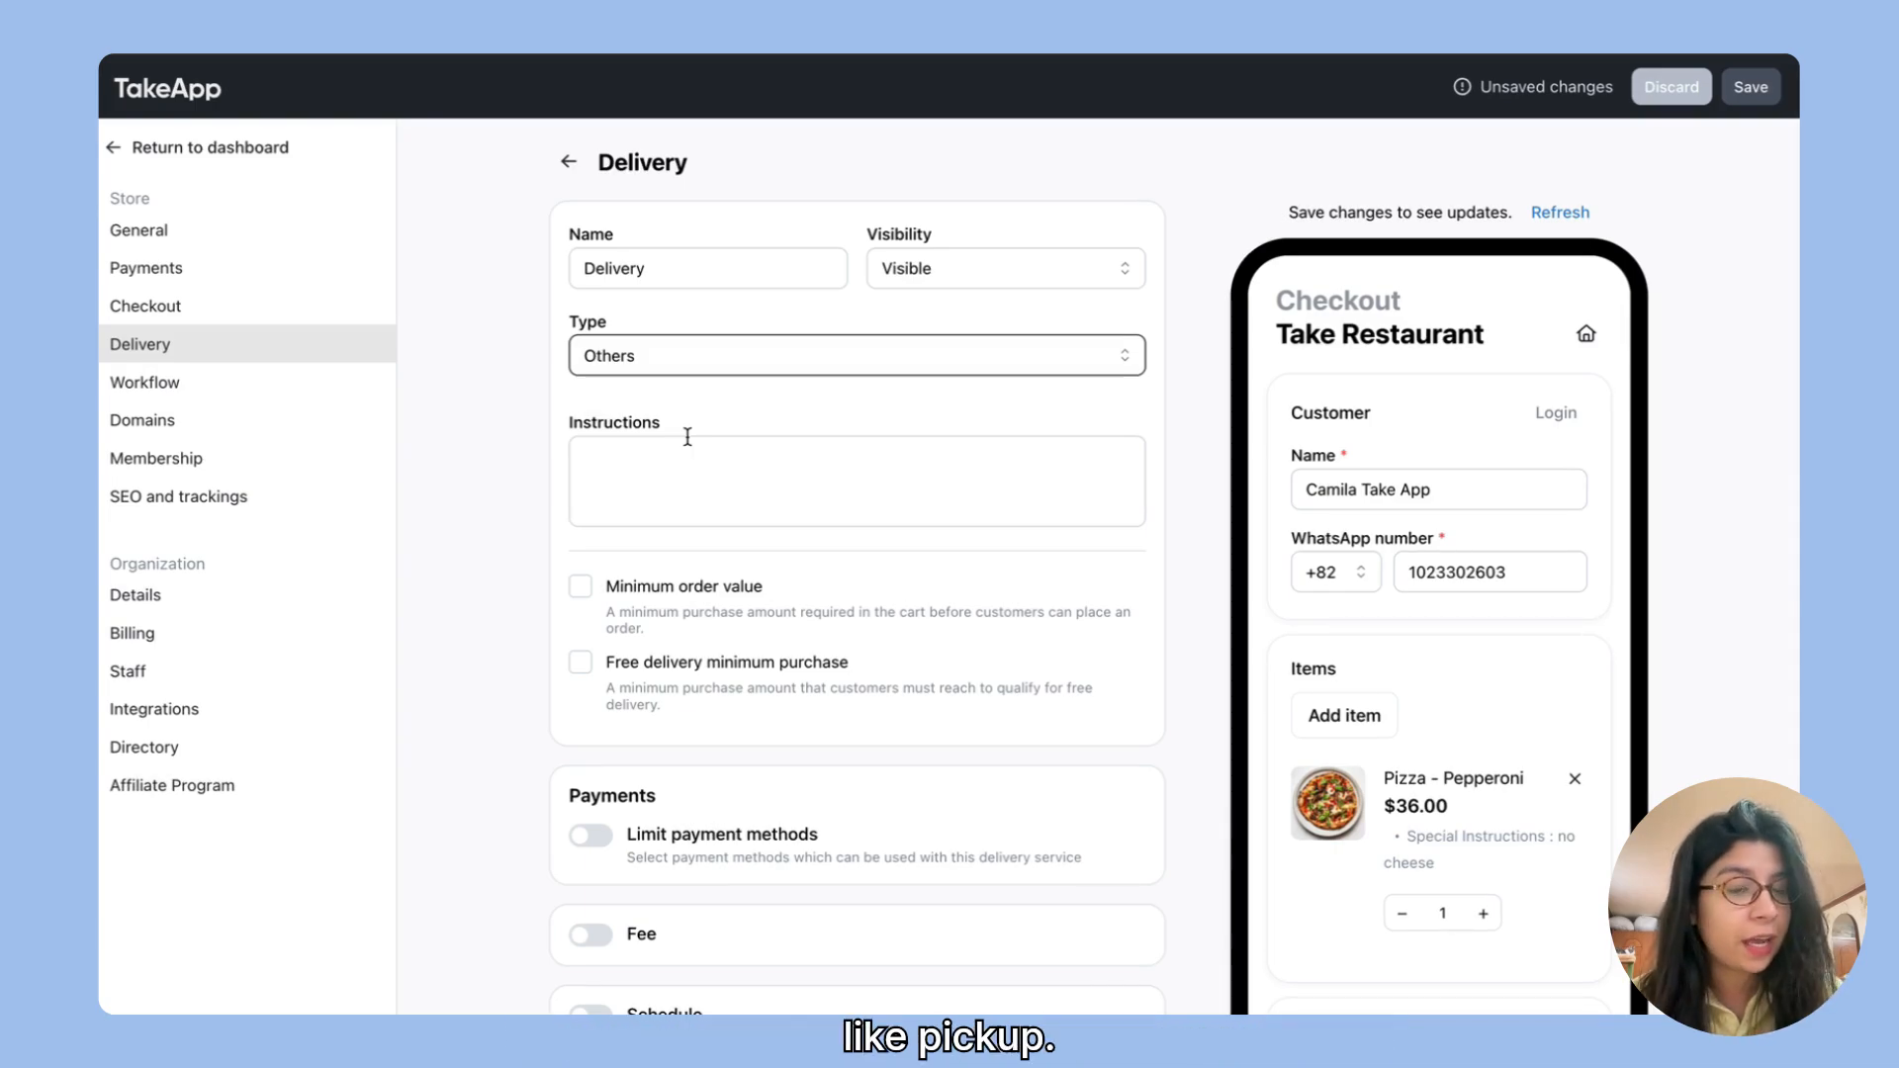
pyautogui.click(660, 362)
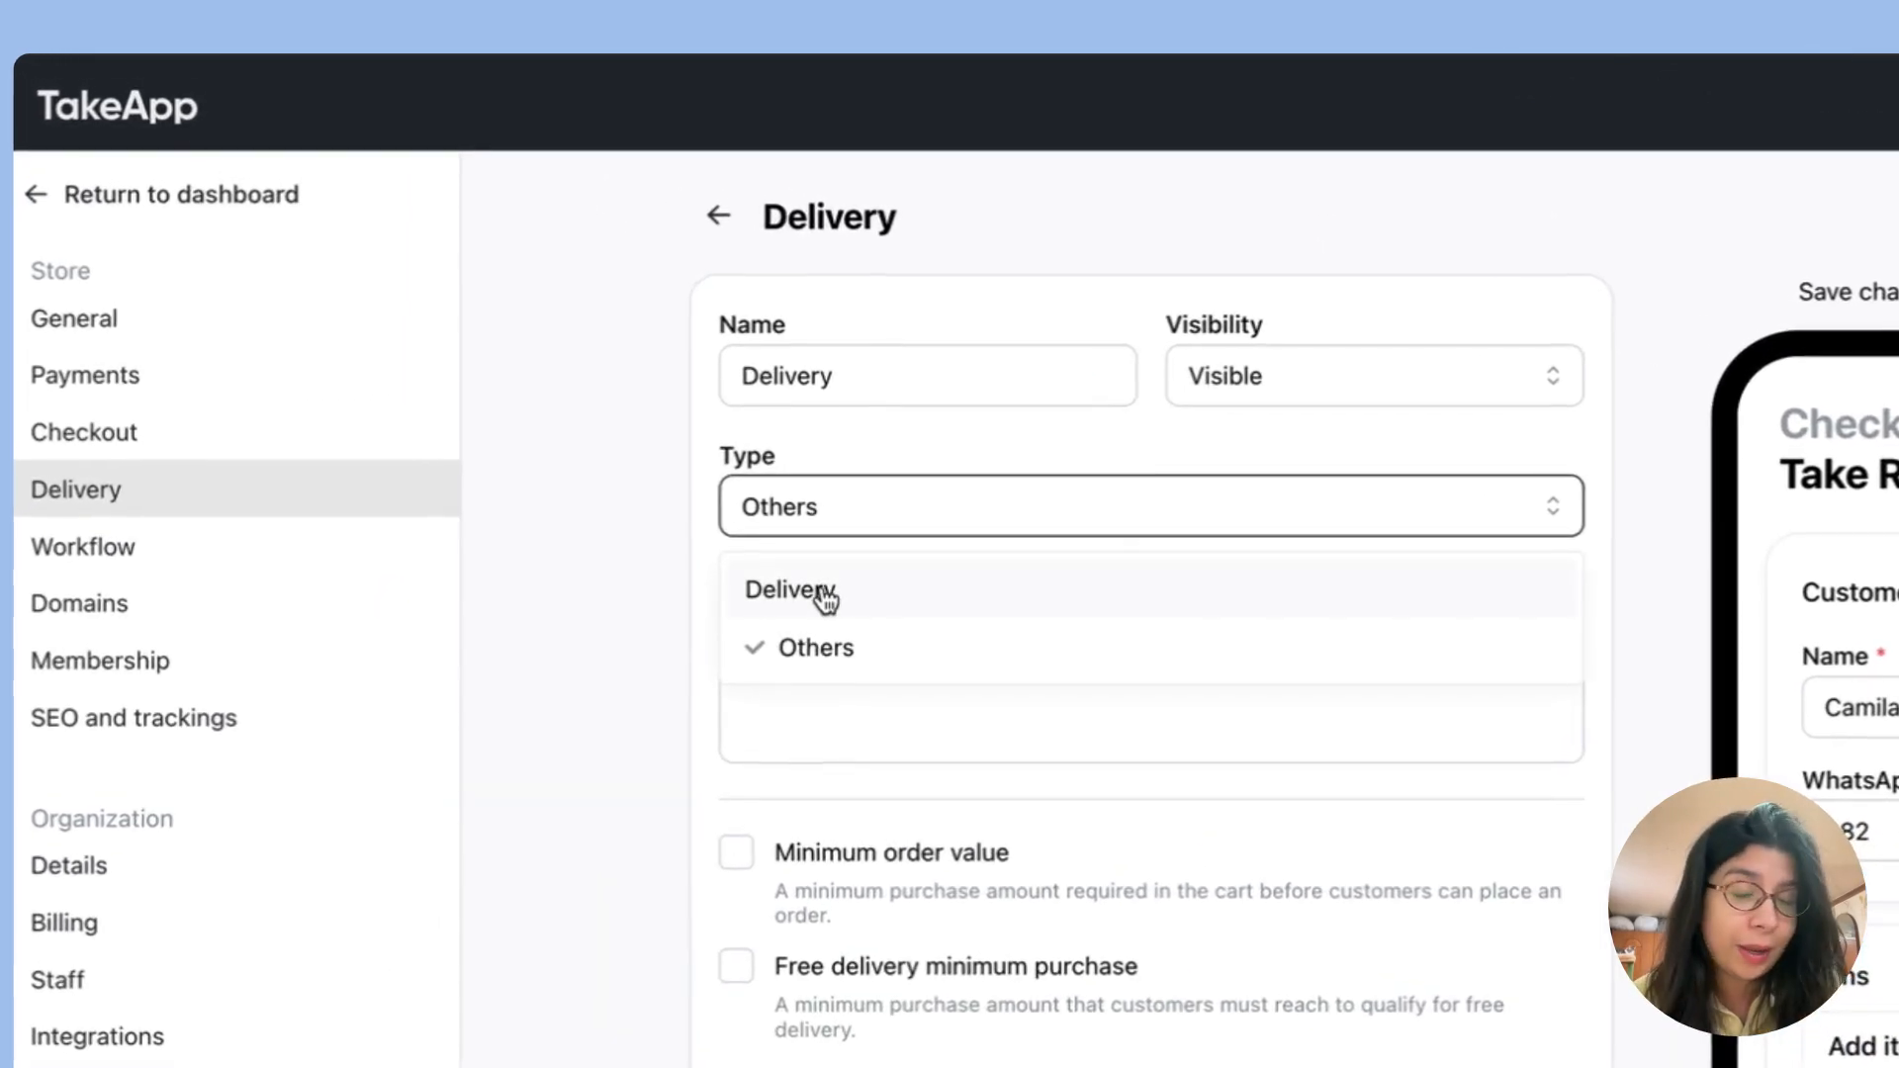
pyautogui.click(819, 592)
# Step: Enable the delivery fee, charge it as Flat, and set the fee to $5
pyautogui.scroll(-3, 836, 411)
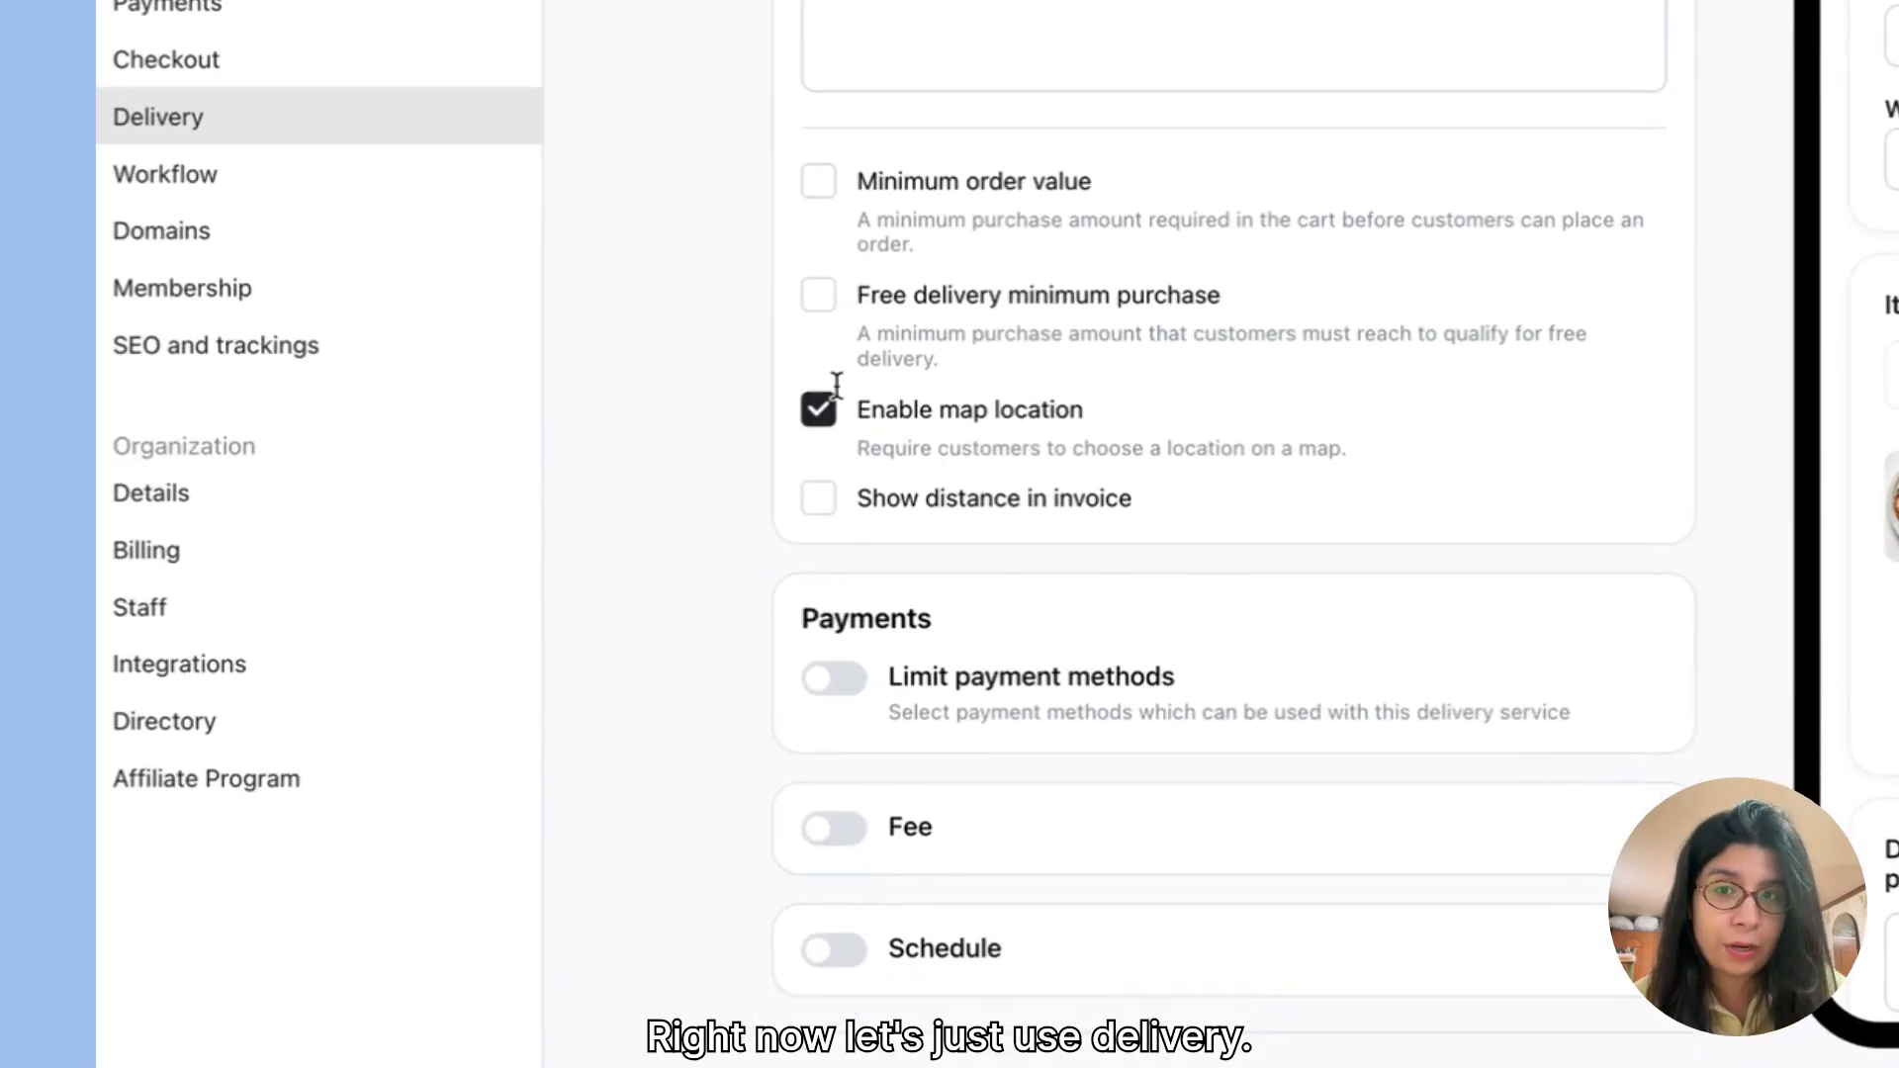
pyautogui.click(921, 26)
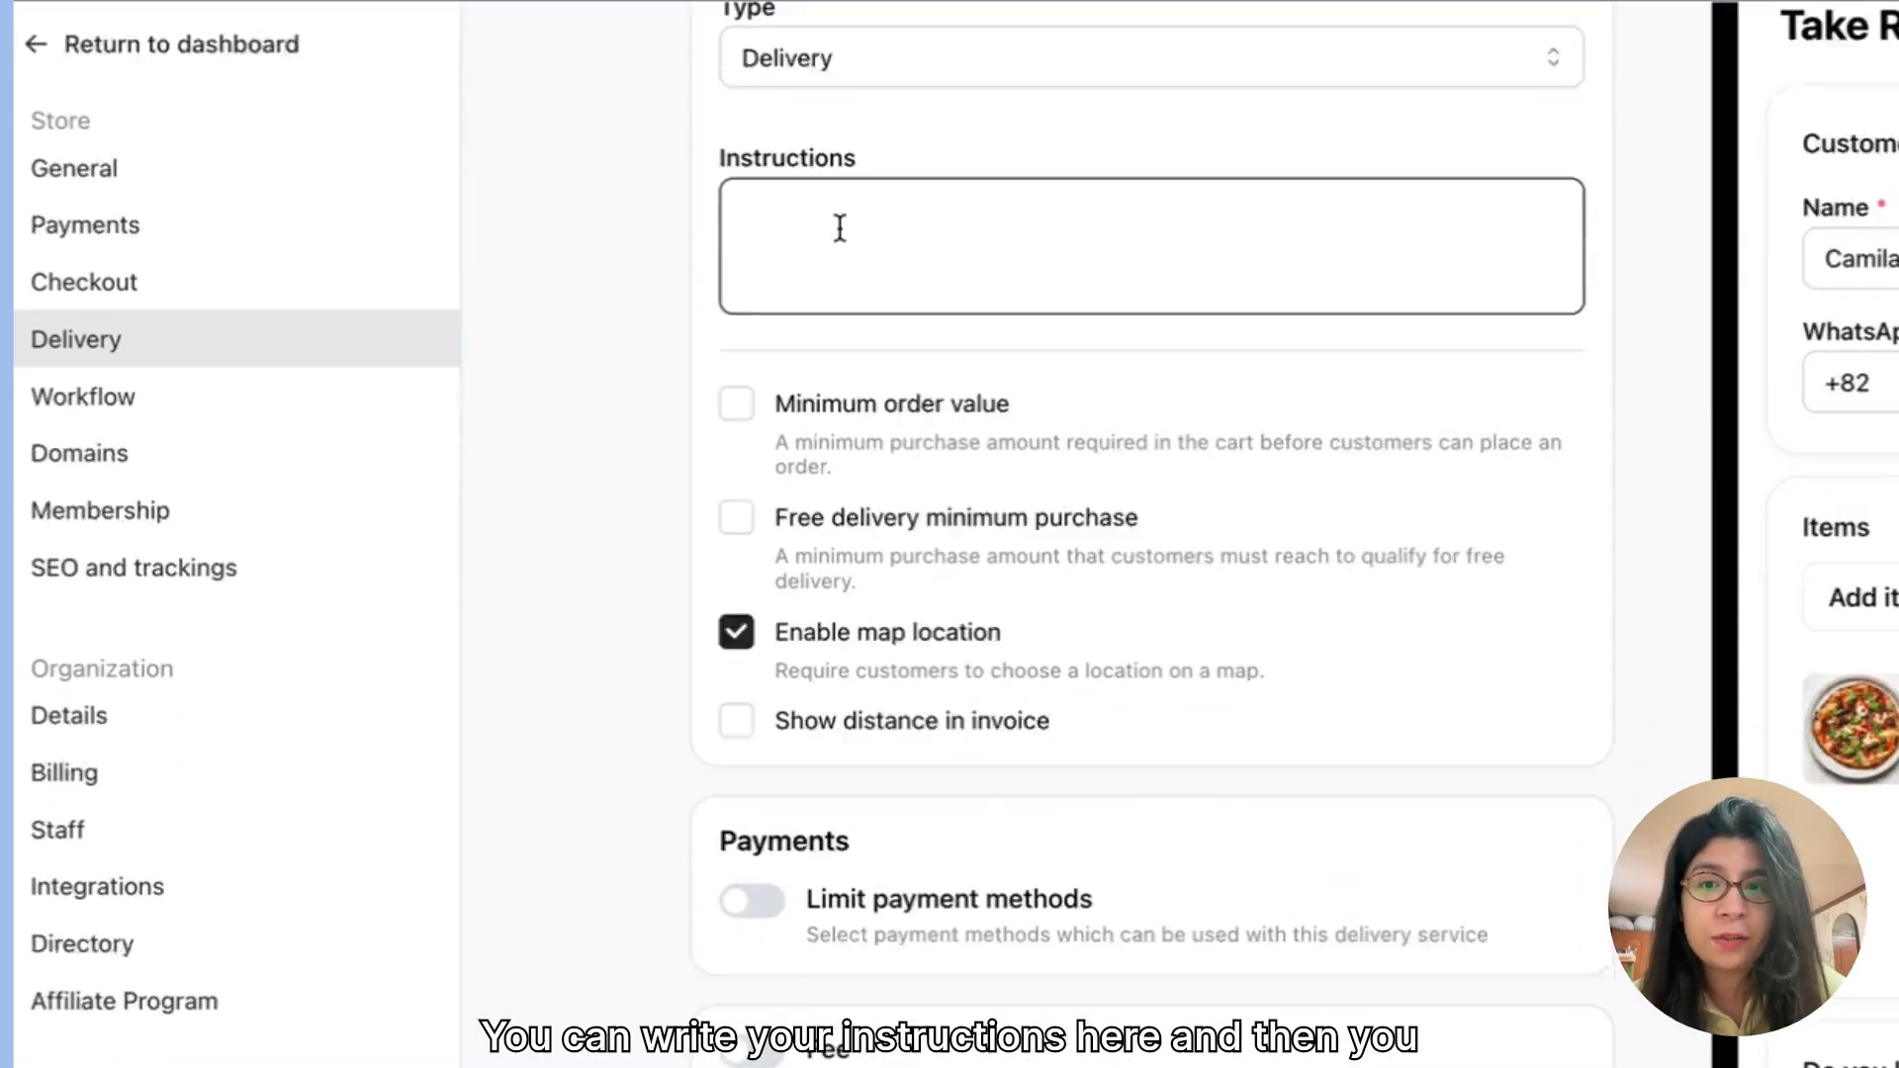
pyautogui.scroll(-3, 890, 237)
pyautogui.click(774, 441)
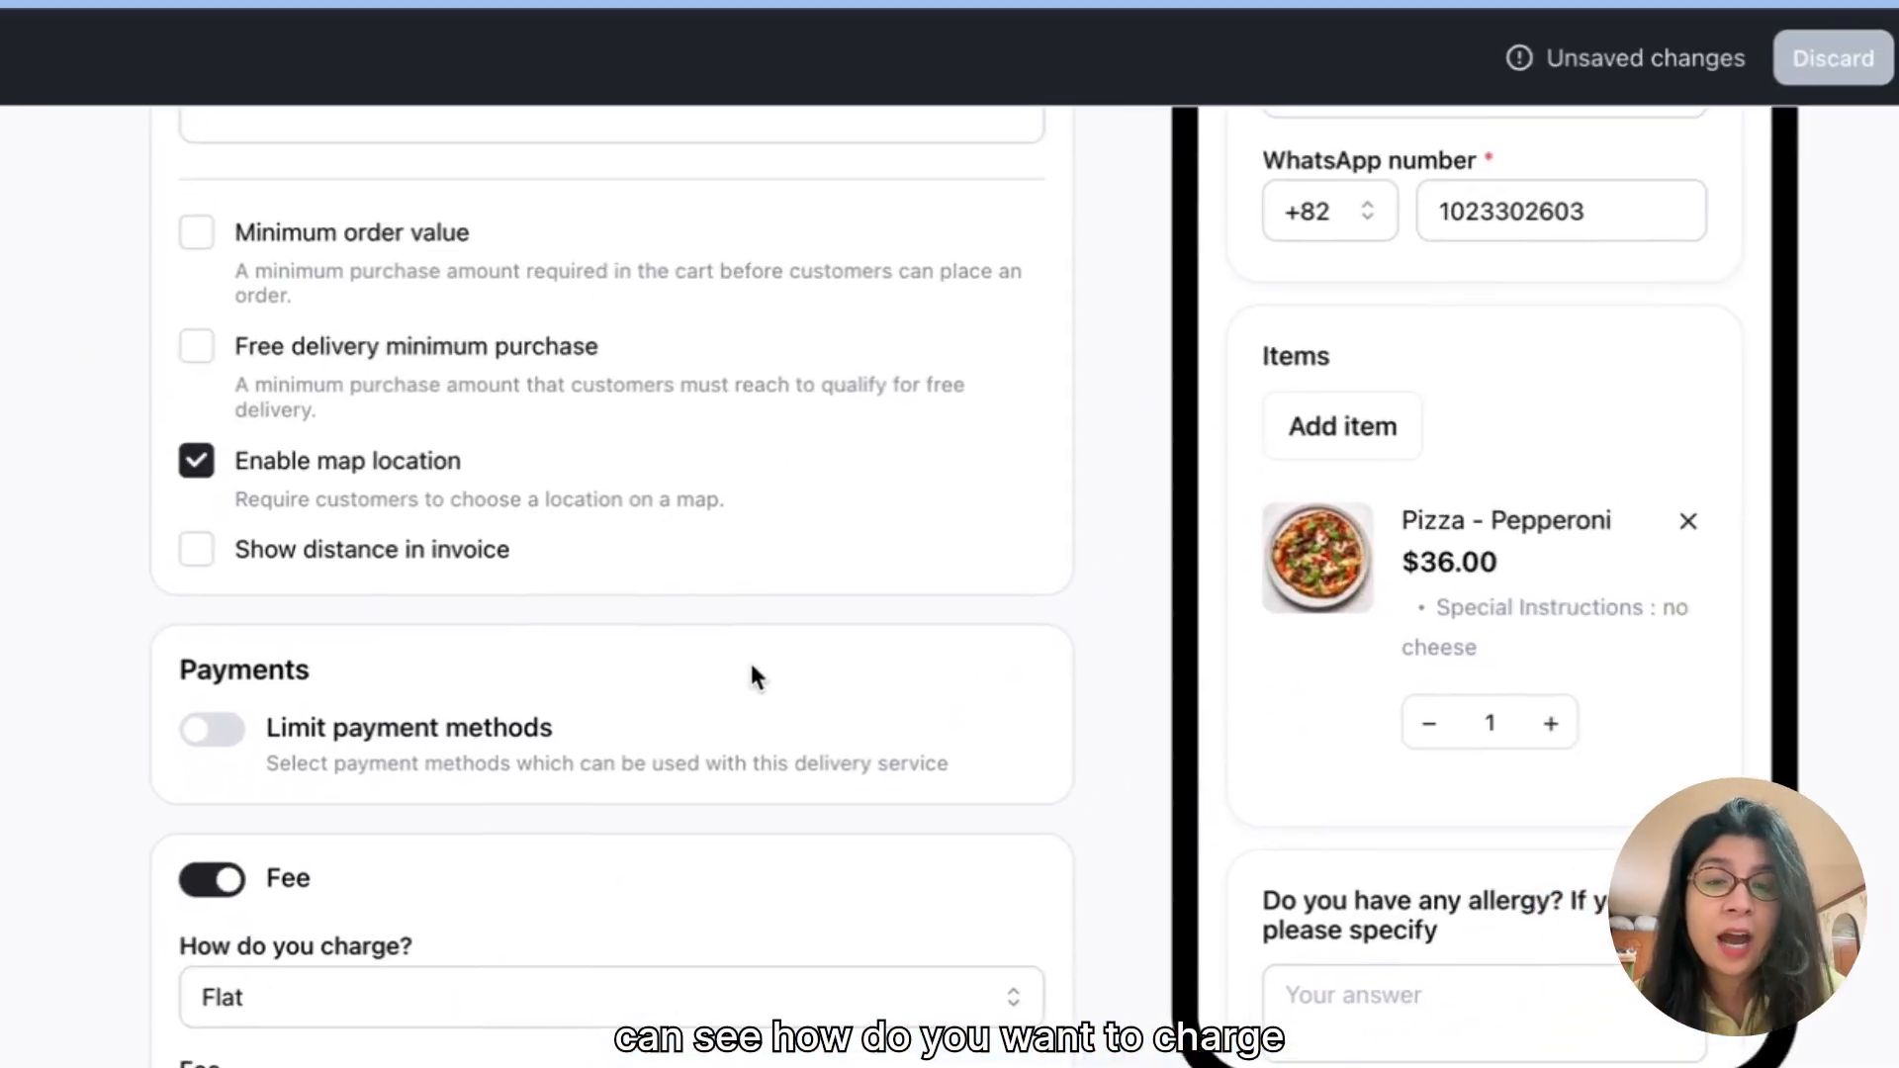
pyautogui.click(406, 1009)
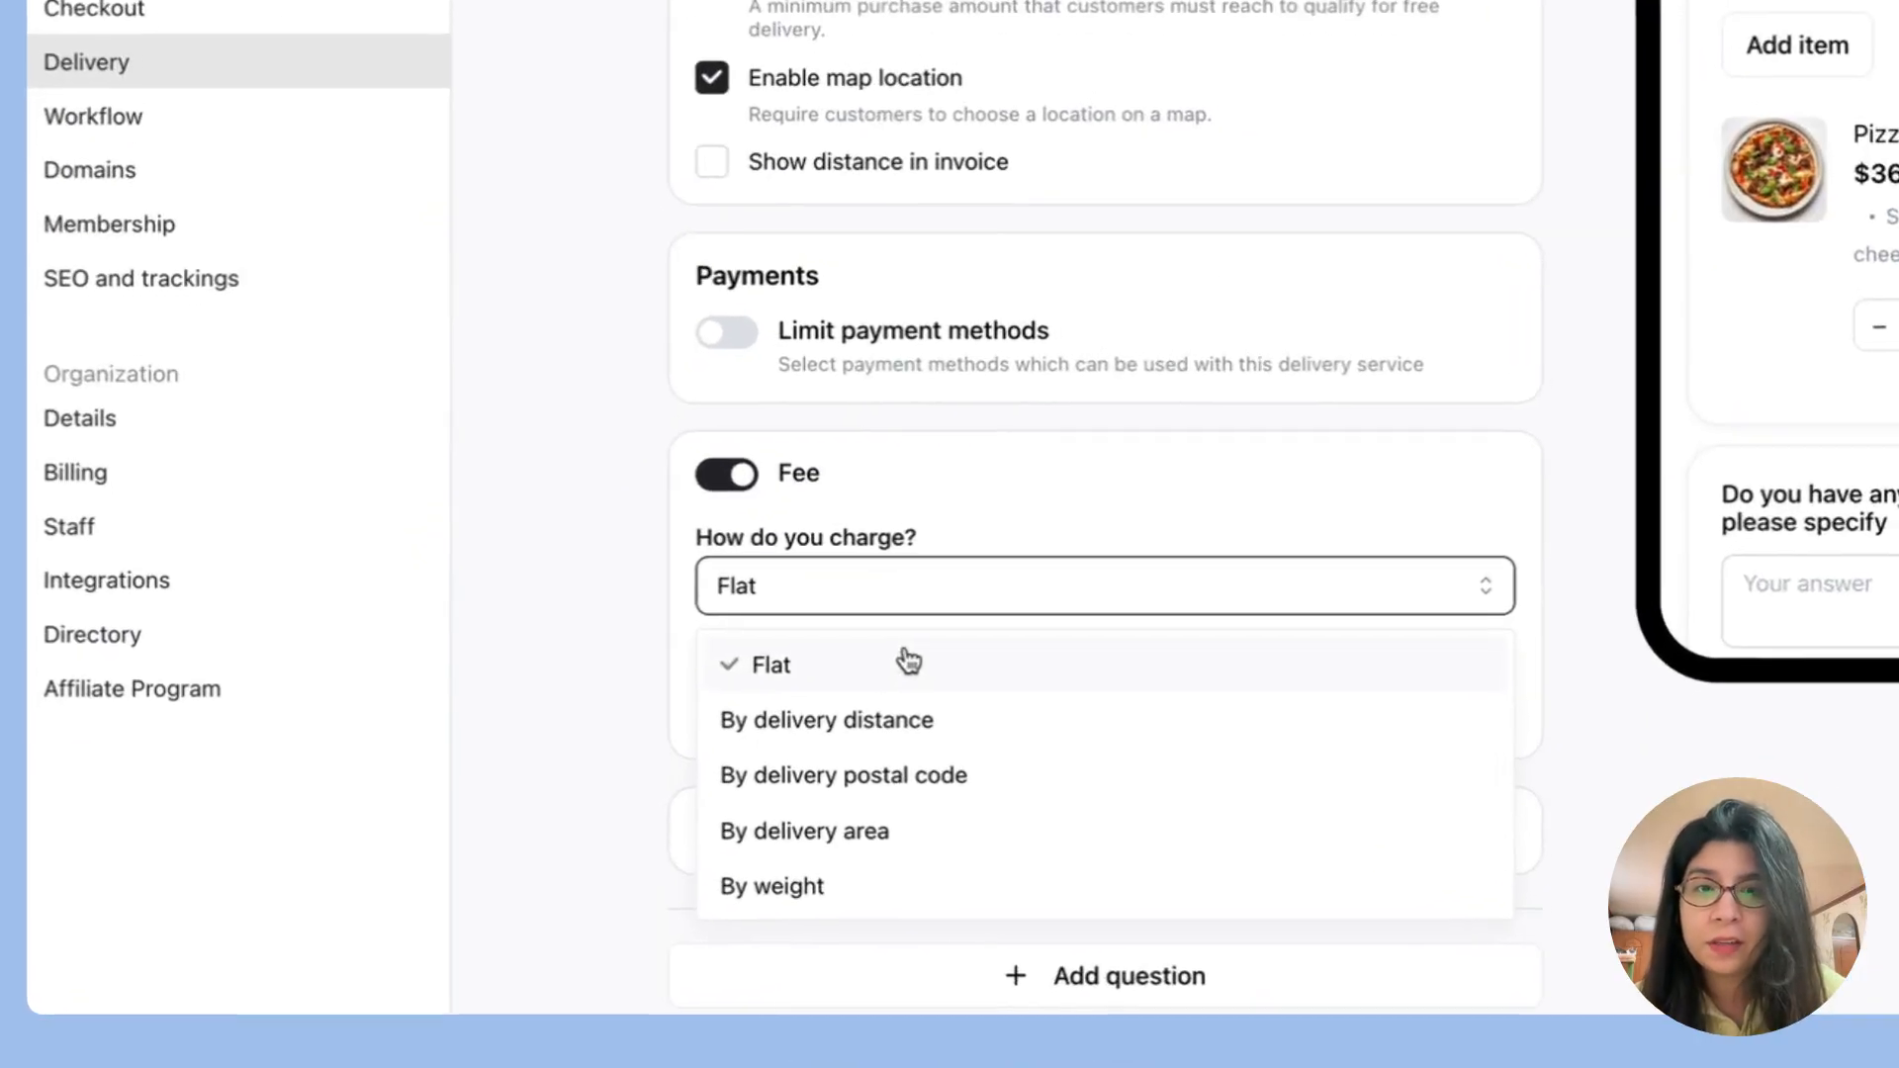
pyautogui.click(714, 766)
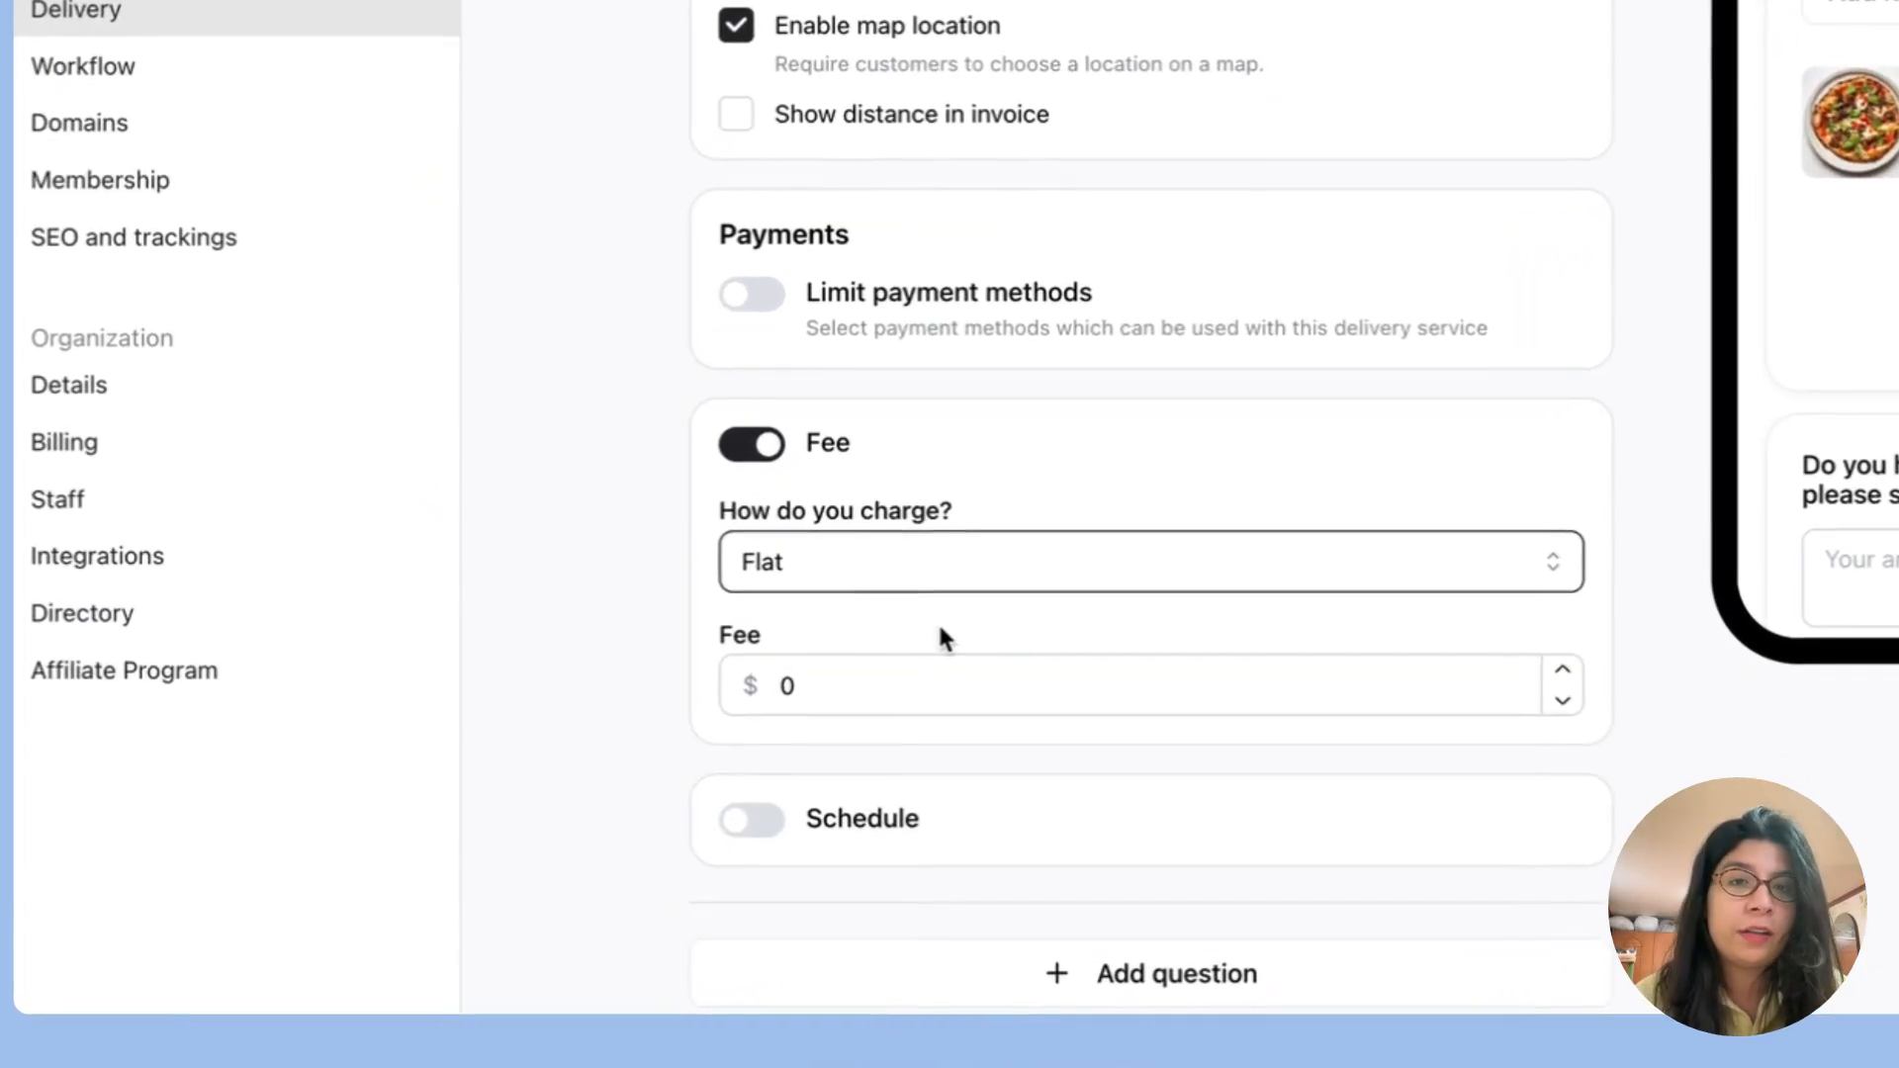
pyautogui.click(887, 685)
pyautogui.press('BackSpace')
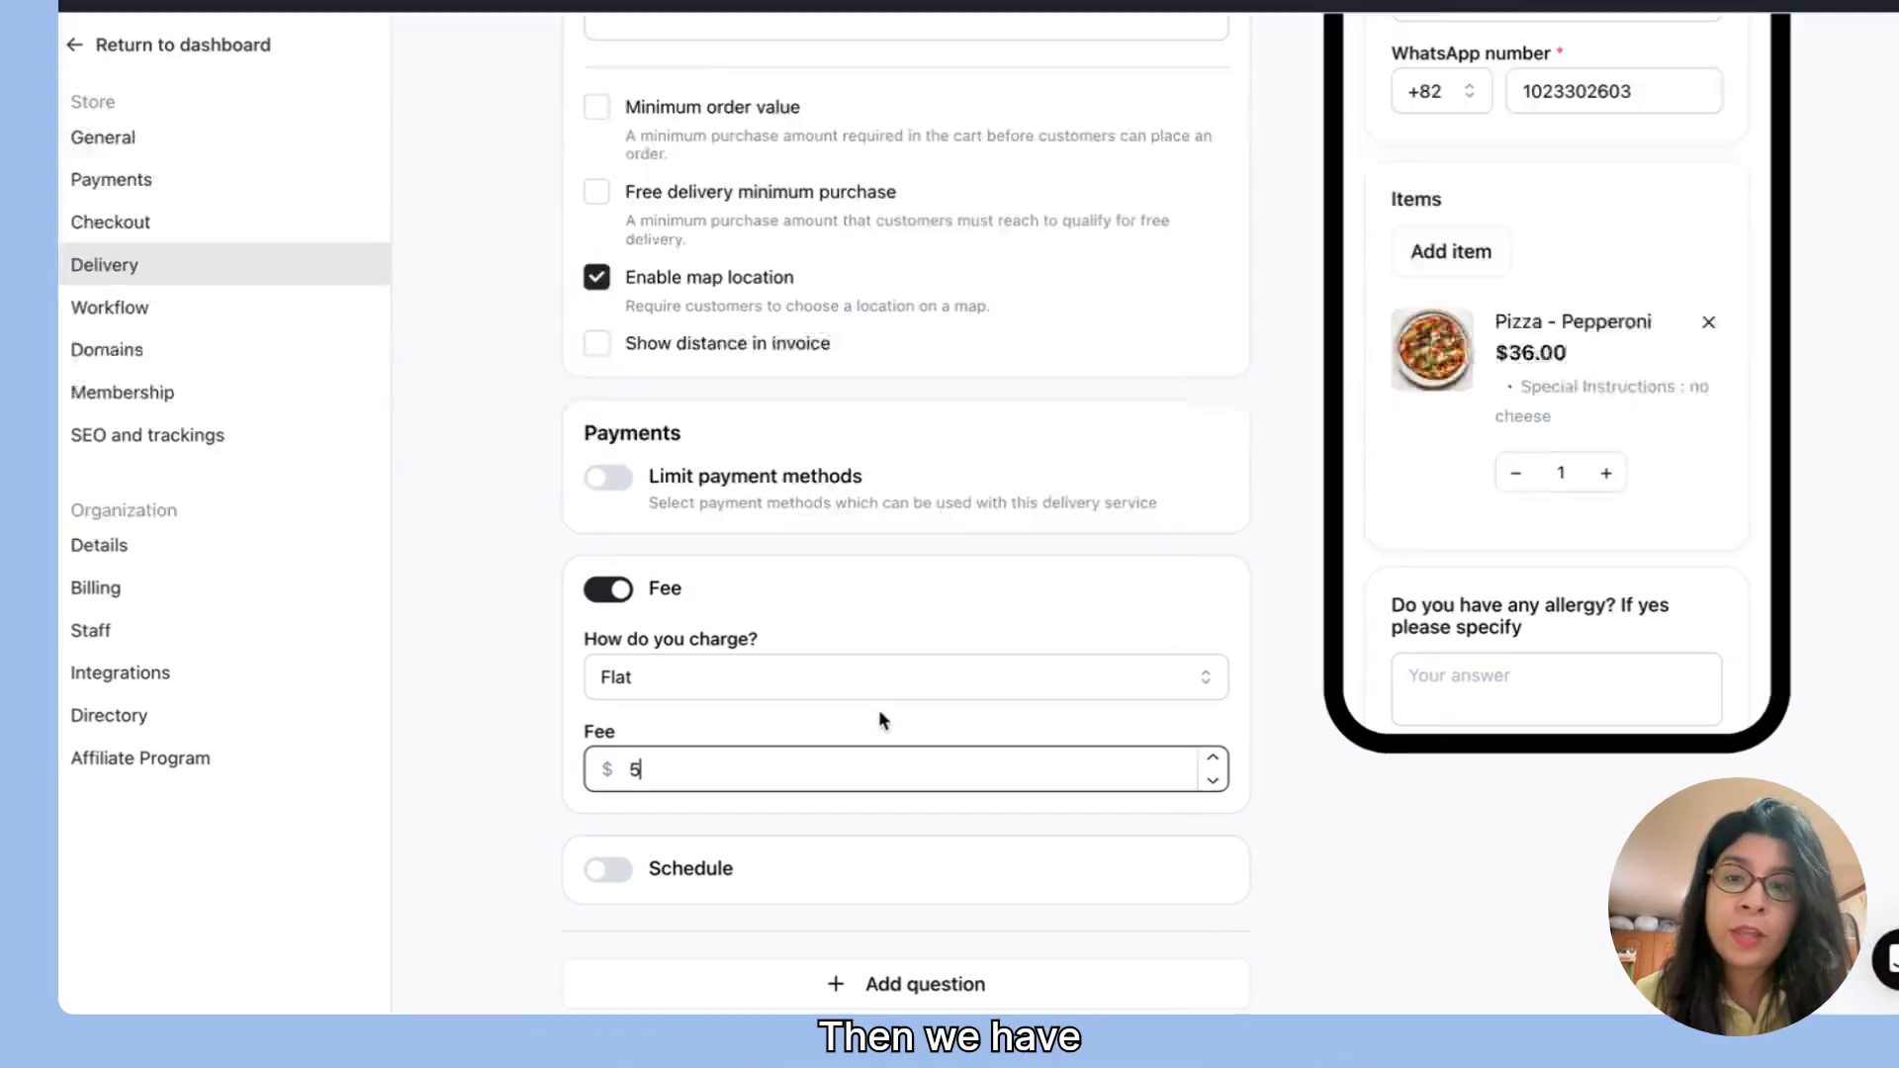
# Step: Change the fee to be charged by delivery distance and open the address form for the base location
pyautogui.click(835, 713)
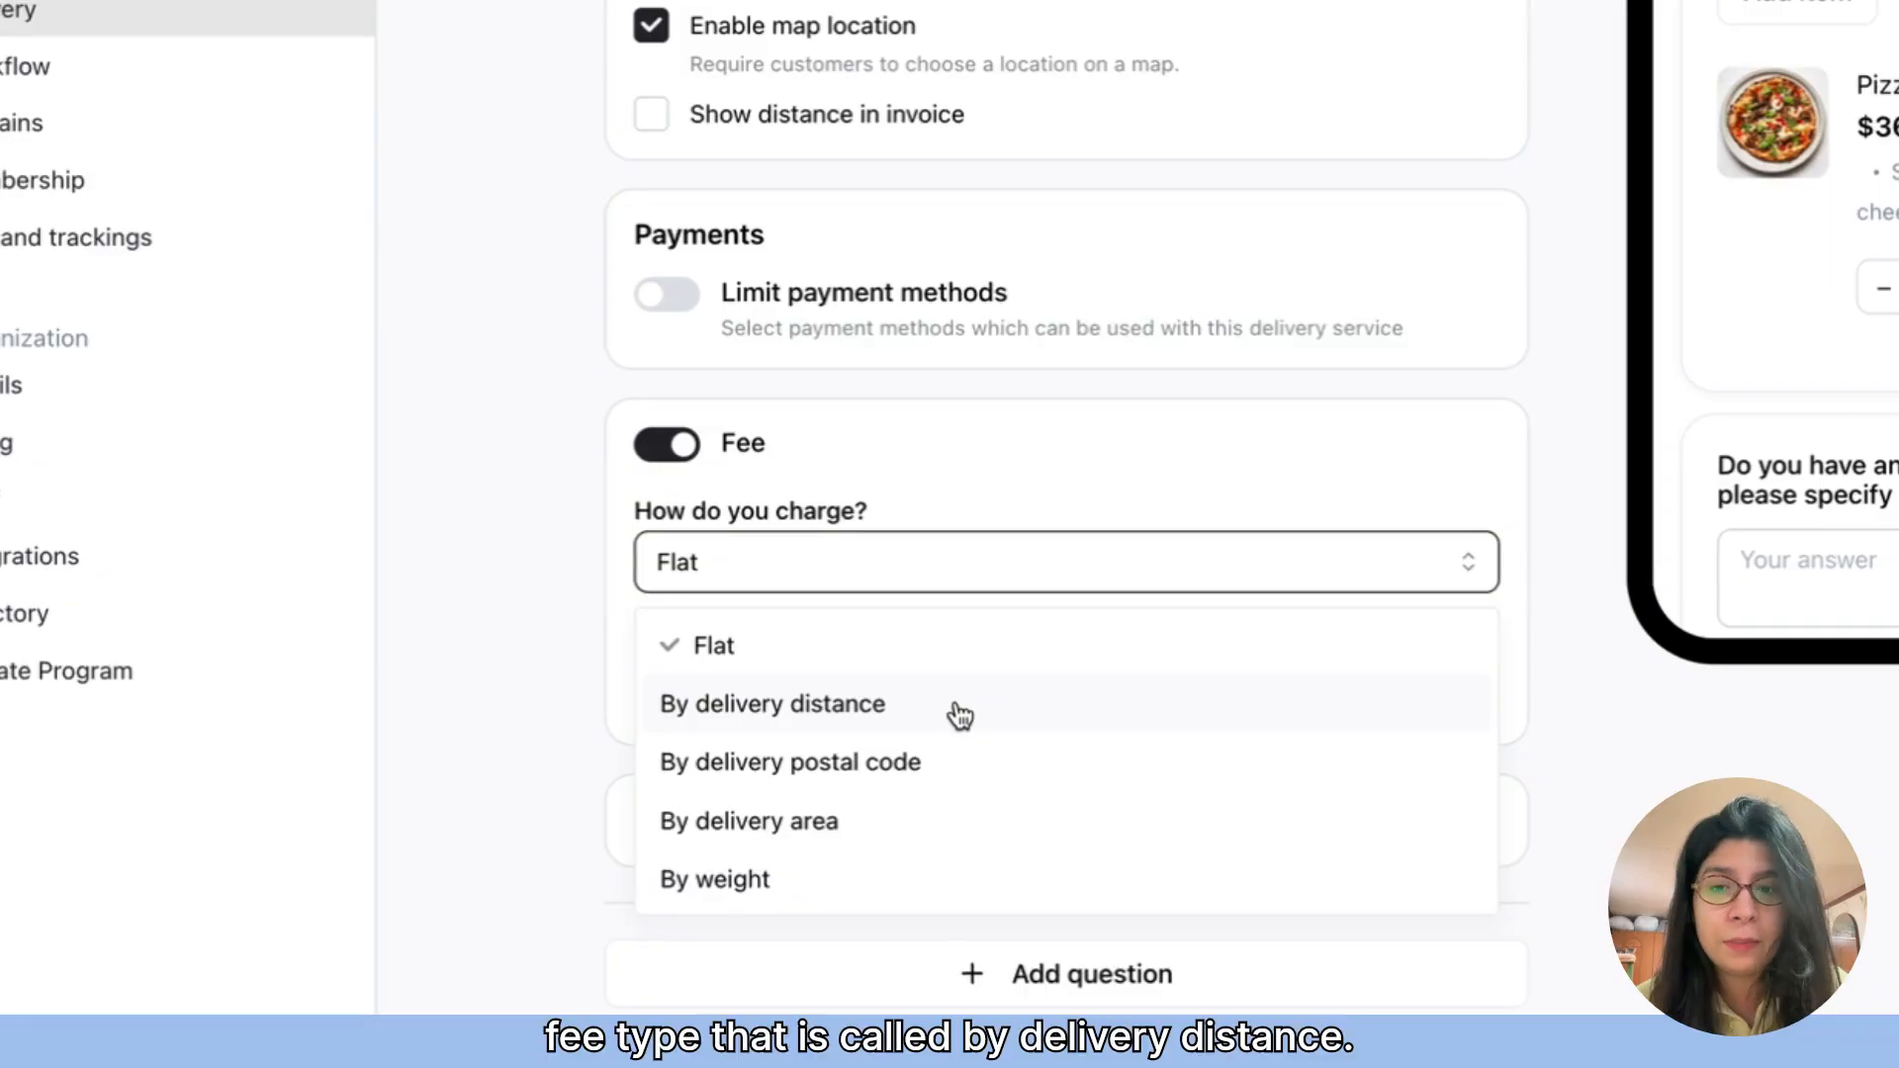
pyautogui.click(959, 712)
pyautogui.scroll(-3, 1154, 763)
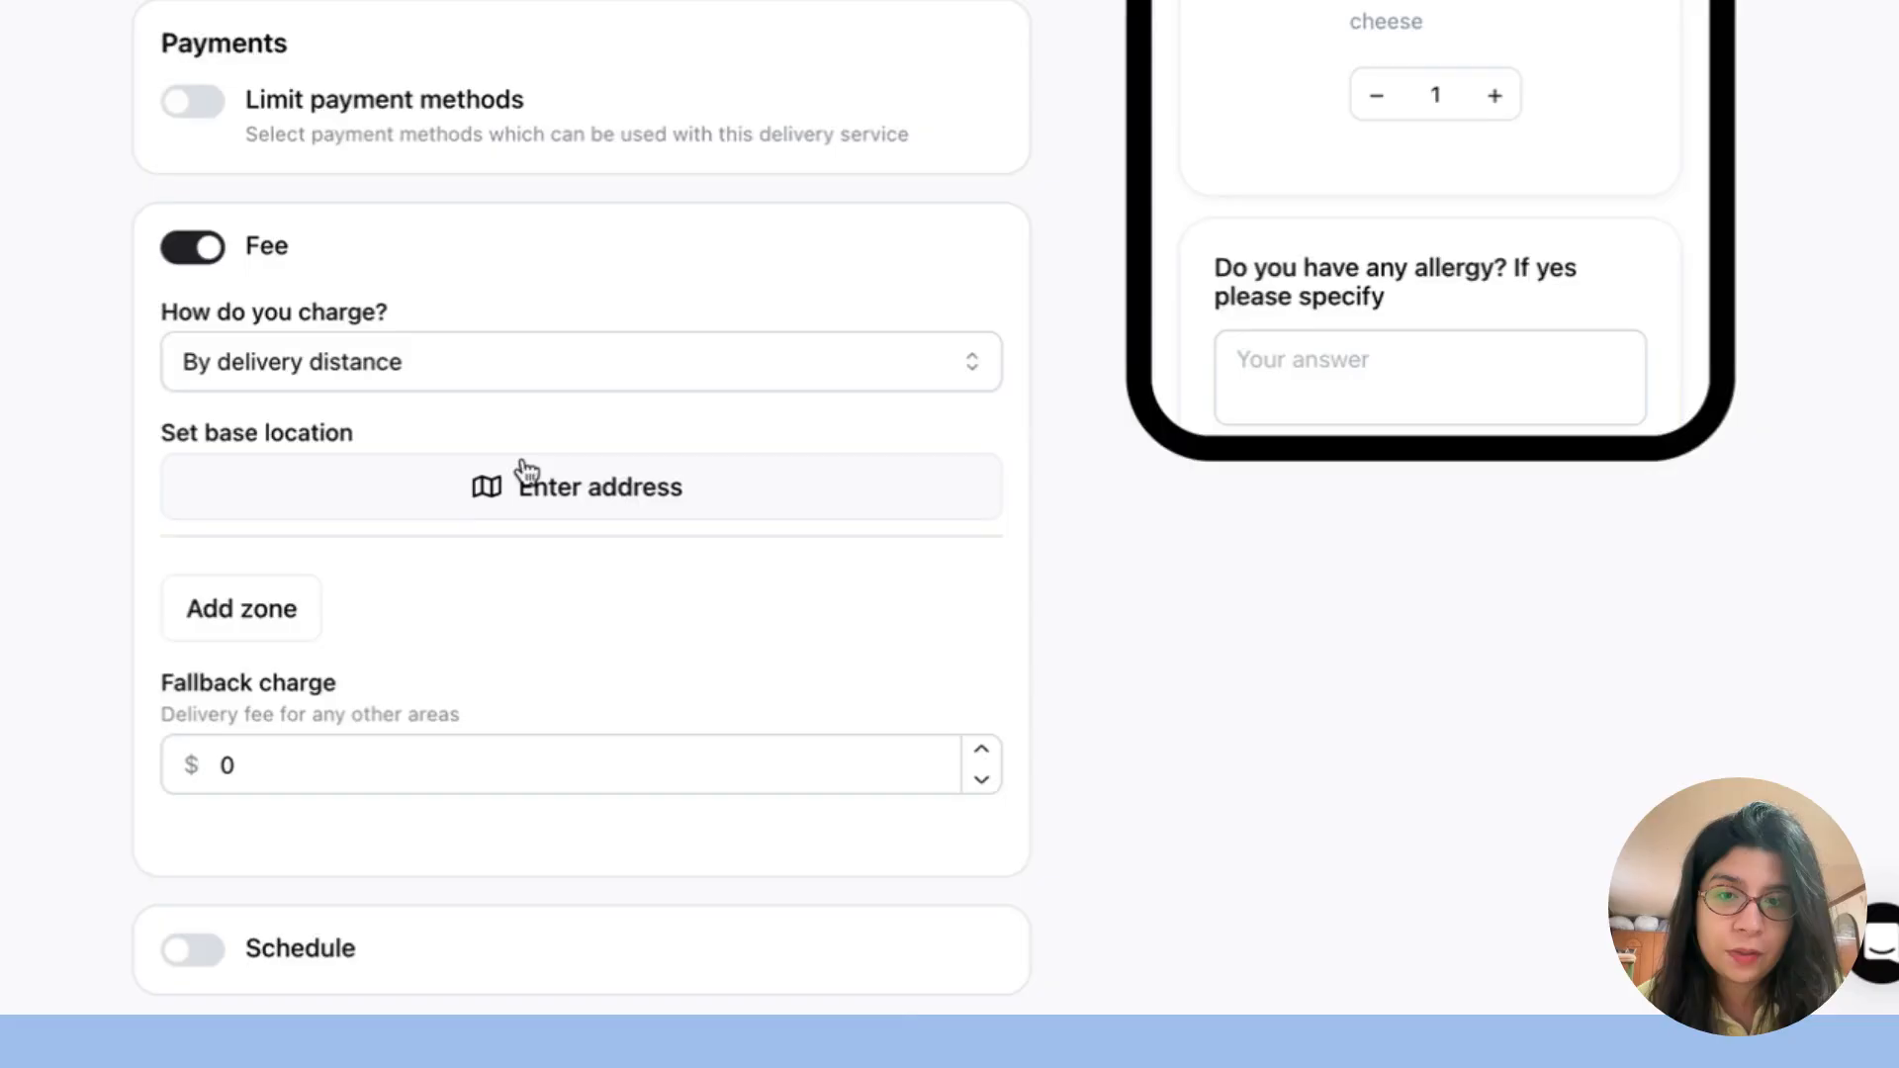
pyautogui.click(527, 469)
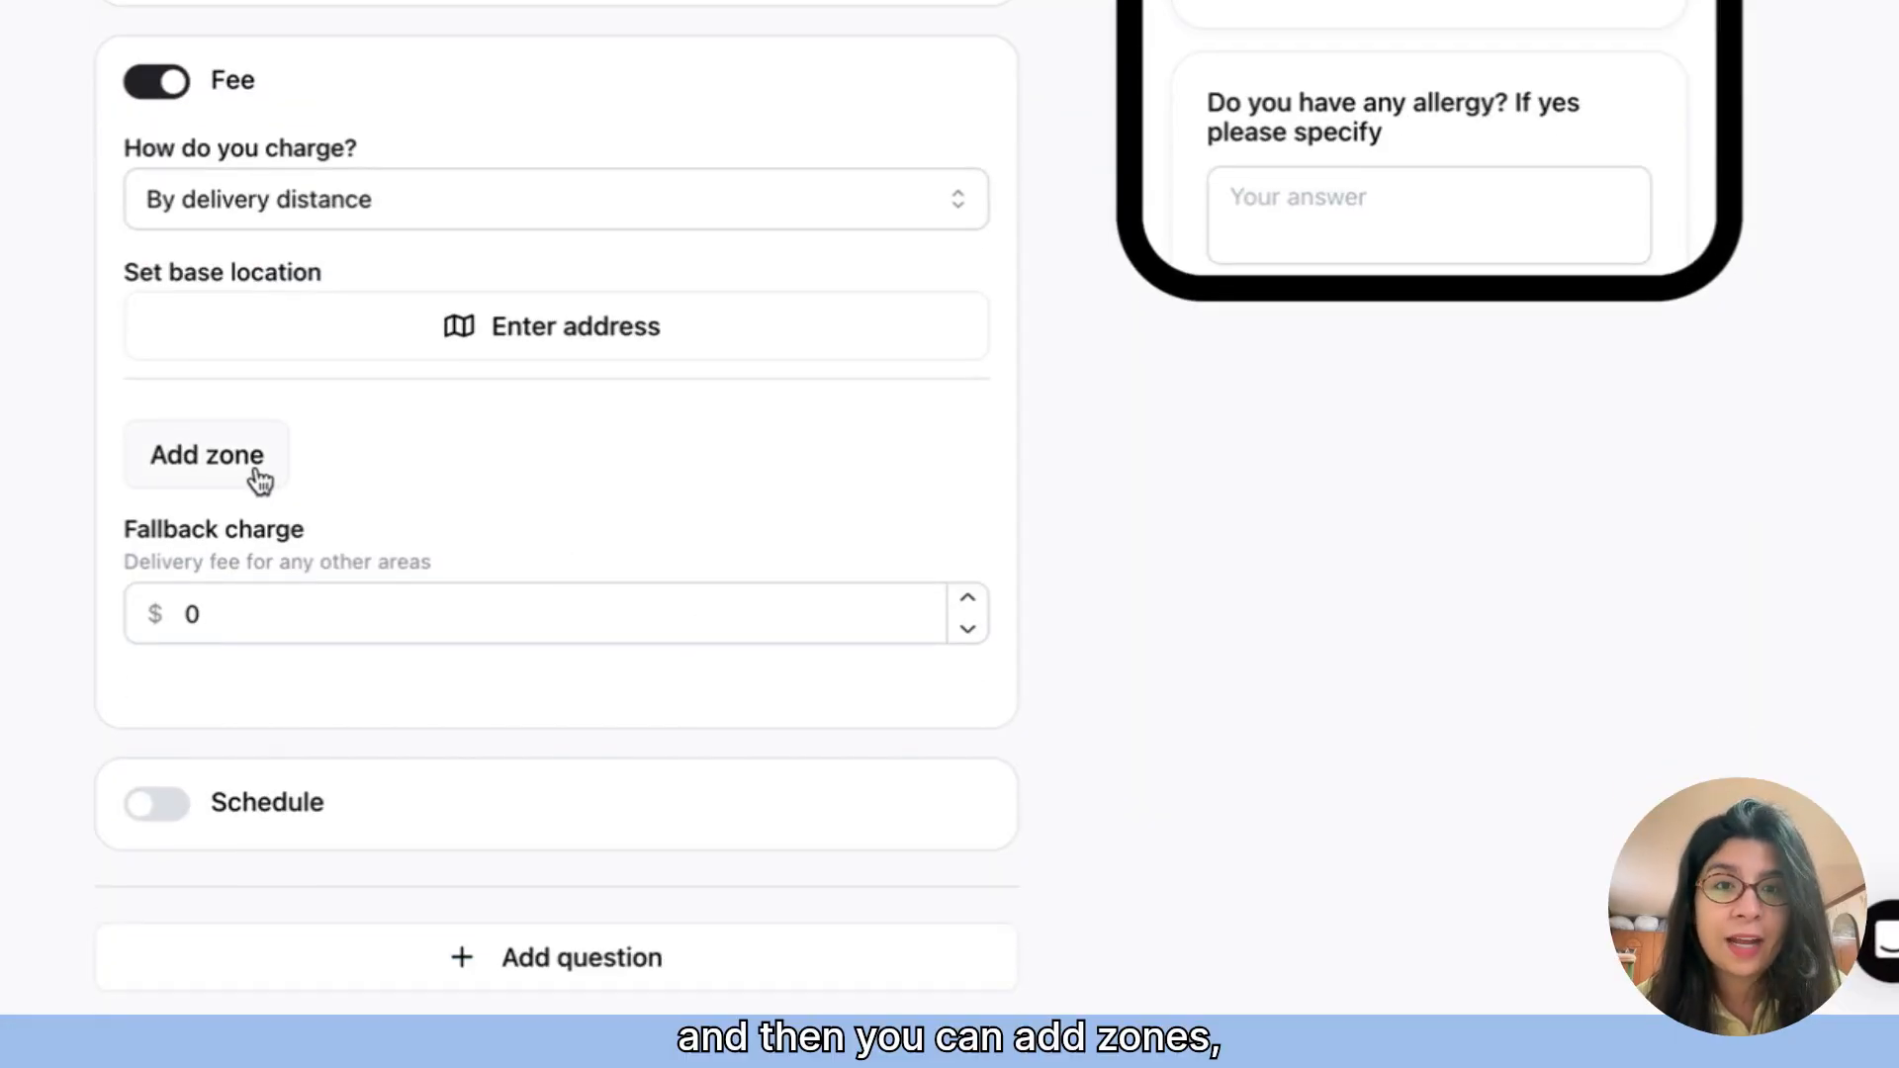
# Step: Add a first distance zone reaching up to 5 km with a delivery fee of $5
pyautogui.click(260, 482)
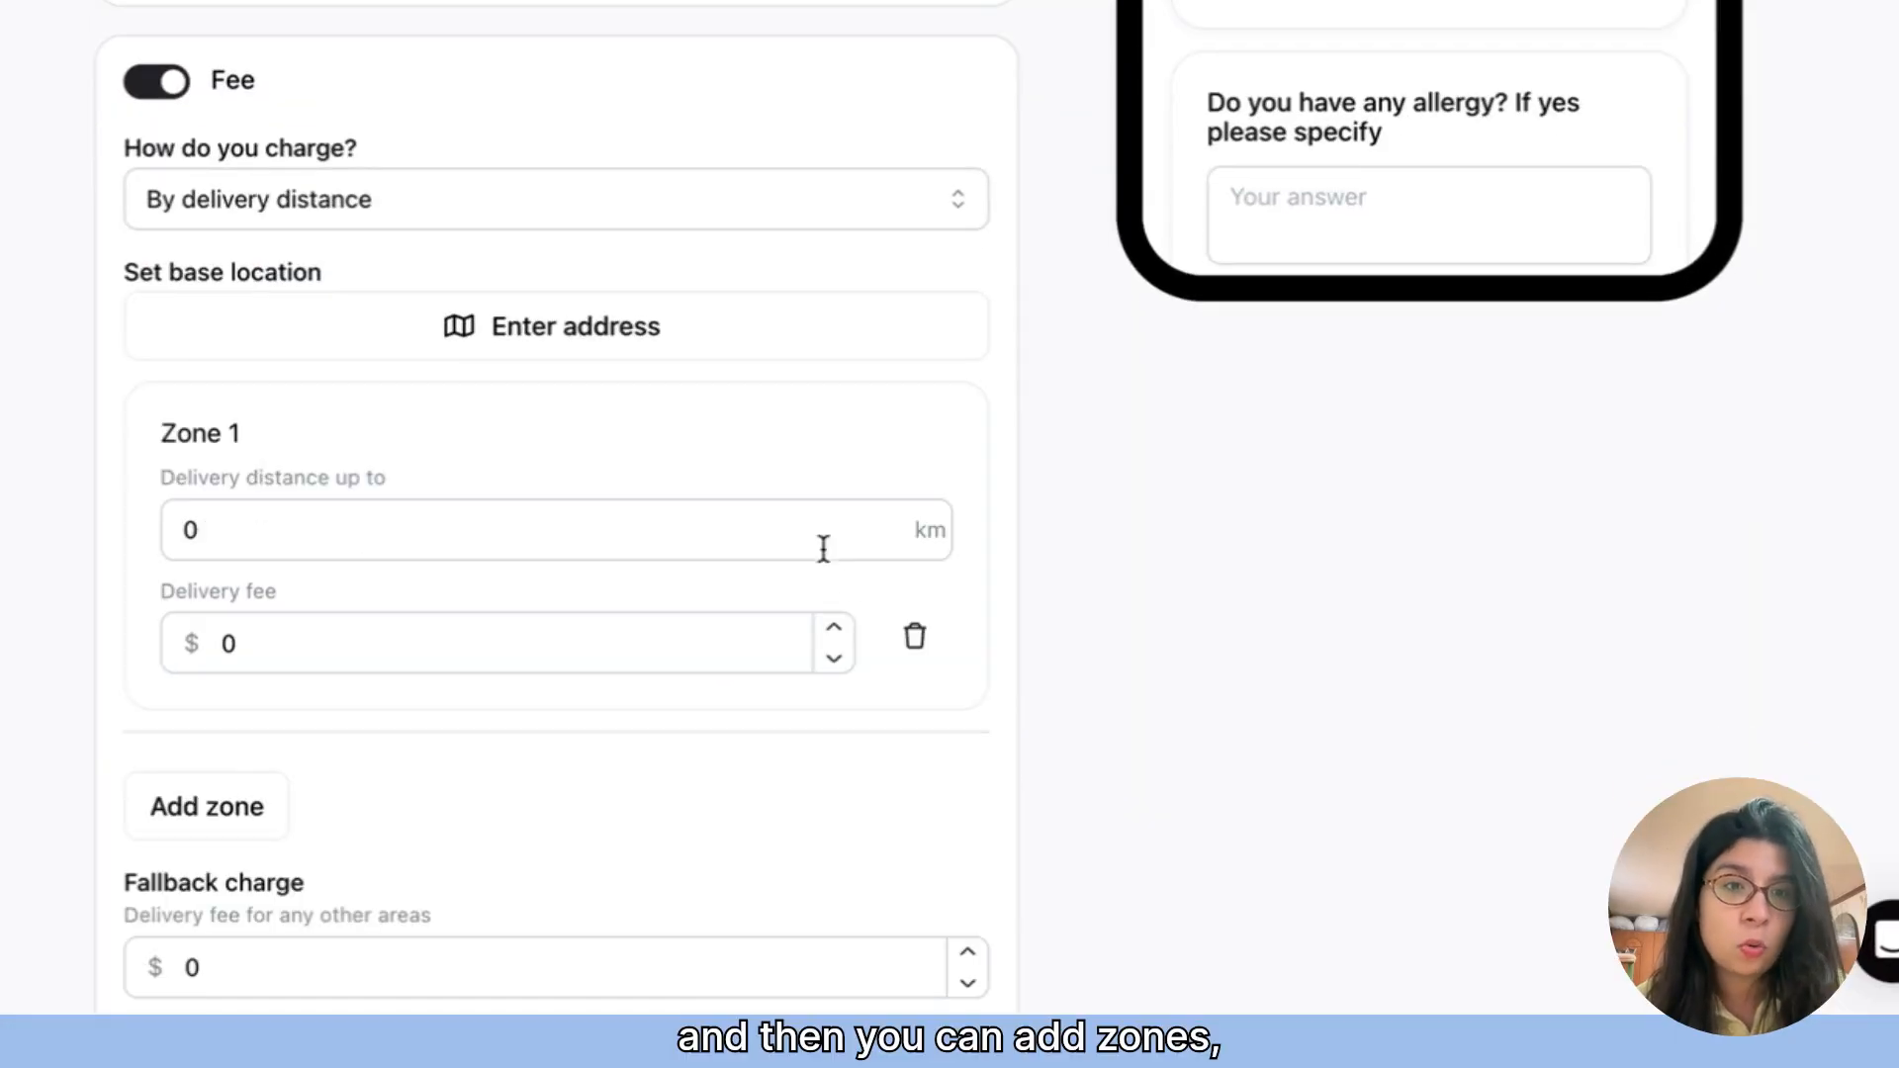
pyautogui.scroll(-2, 554, 455)
pyautogui.click(296, 386)
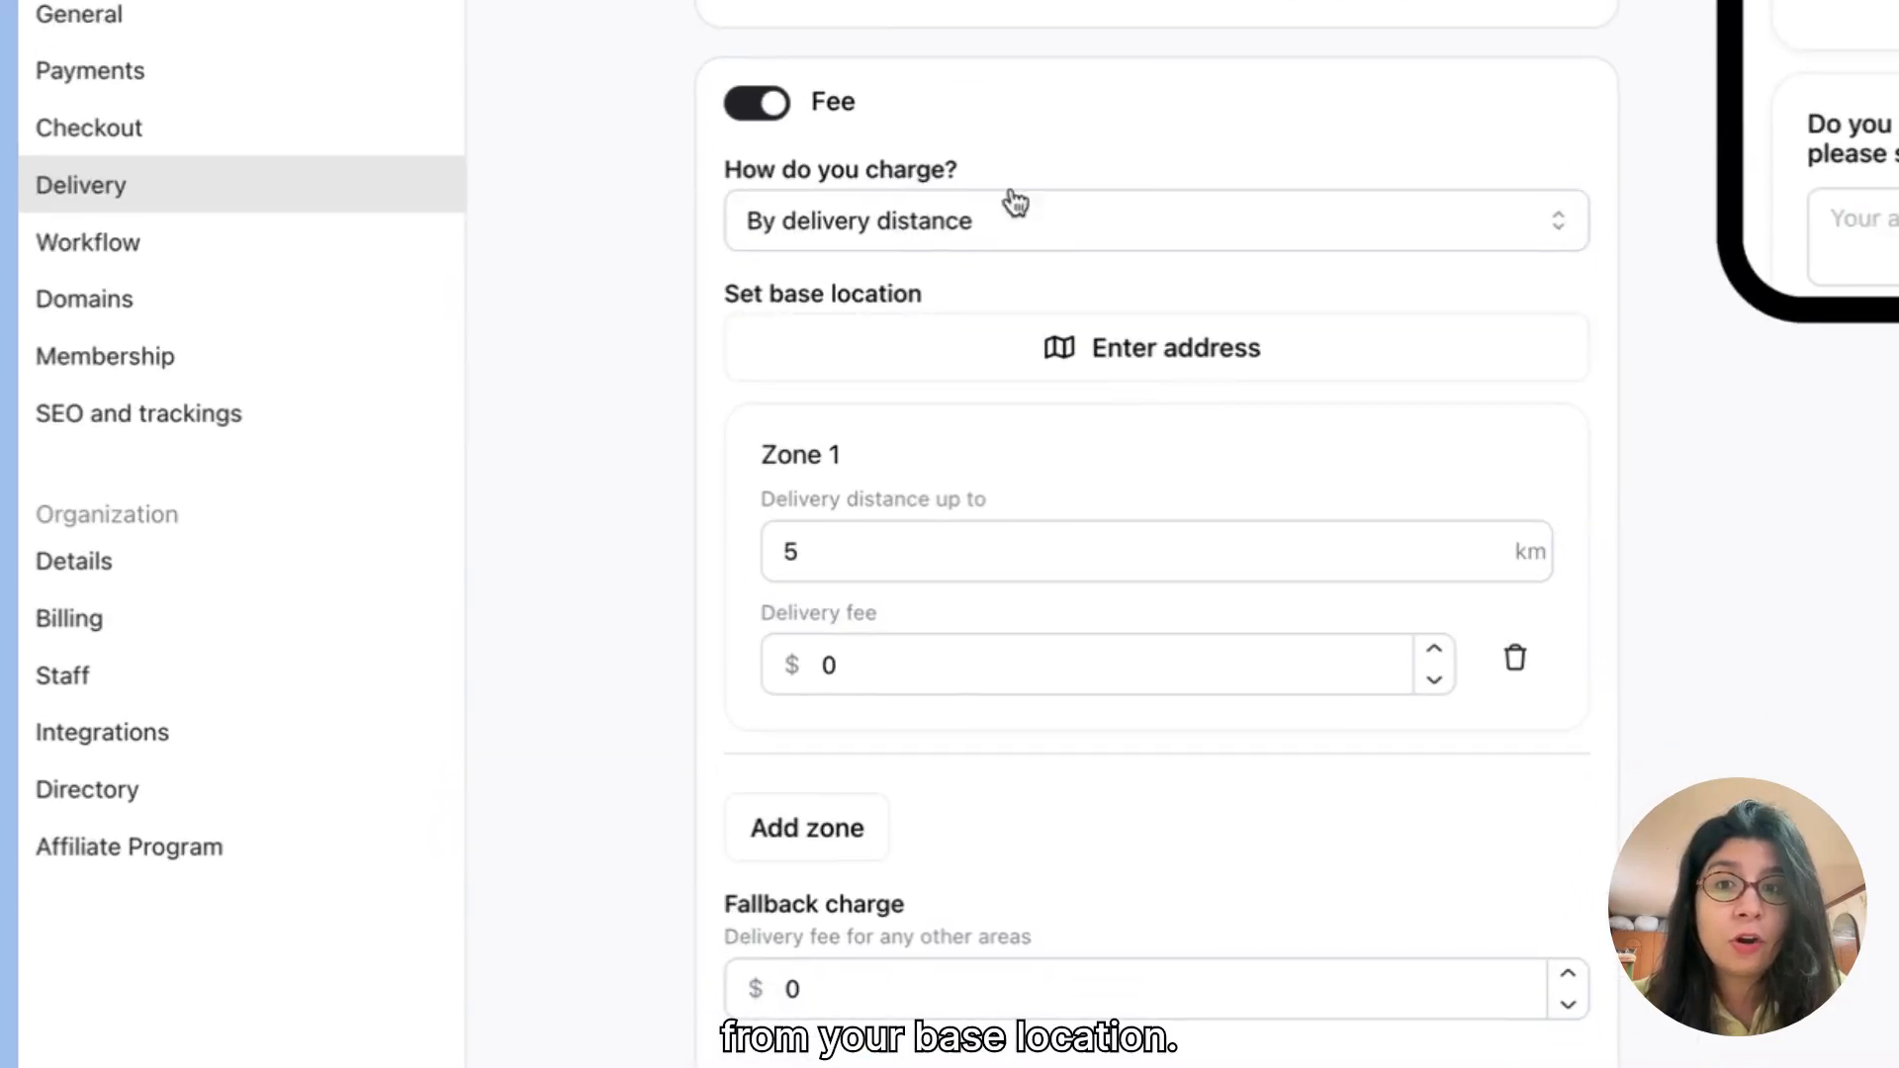
pyautogui.click(895, 660)
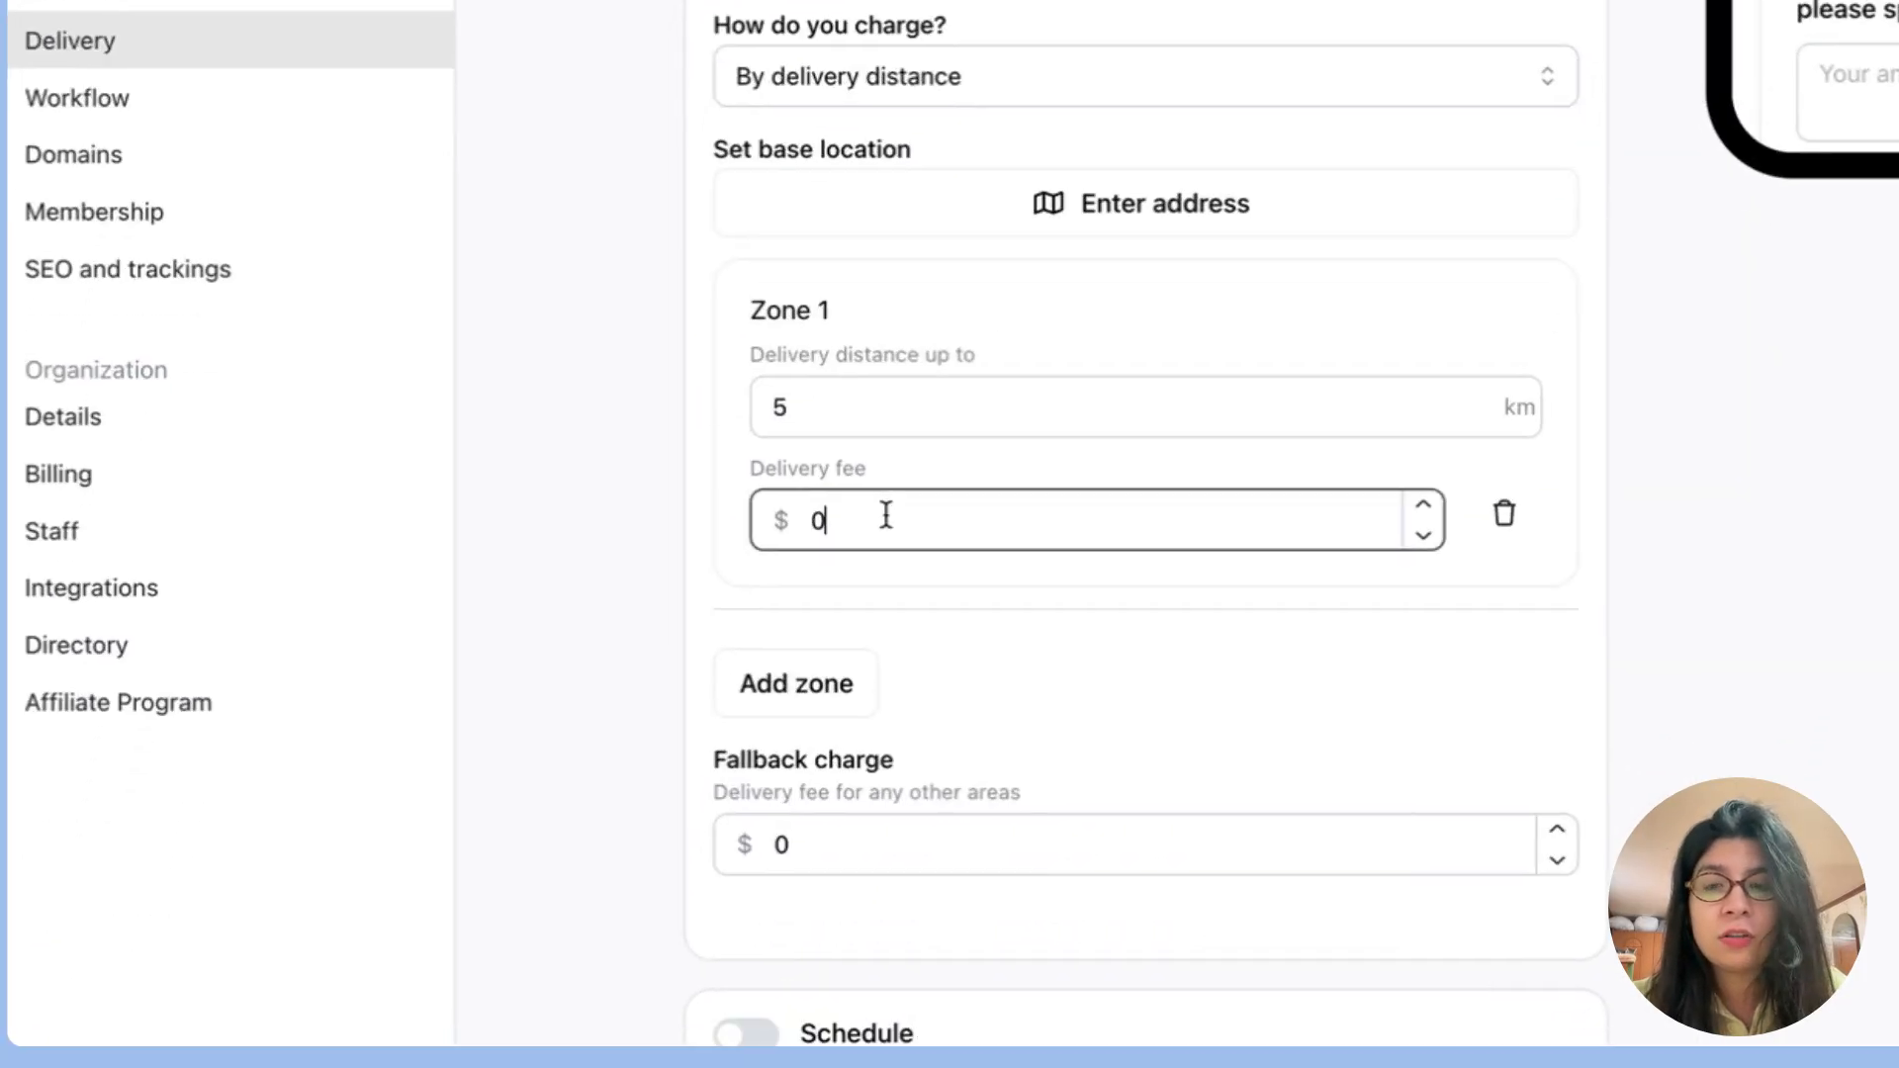
pyautogui.press('BackSpace')
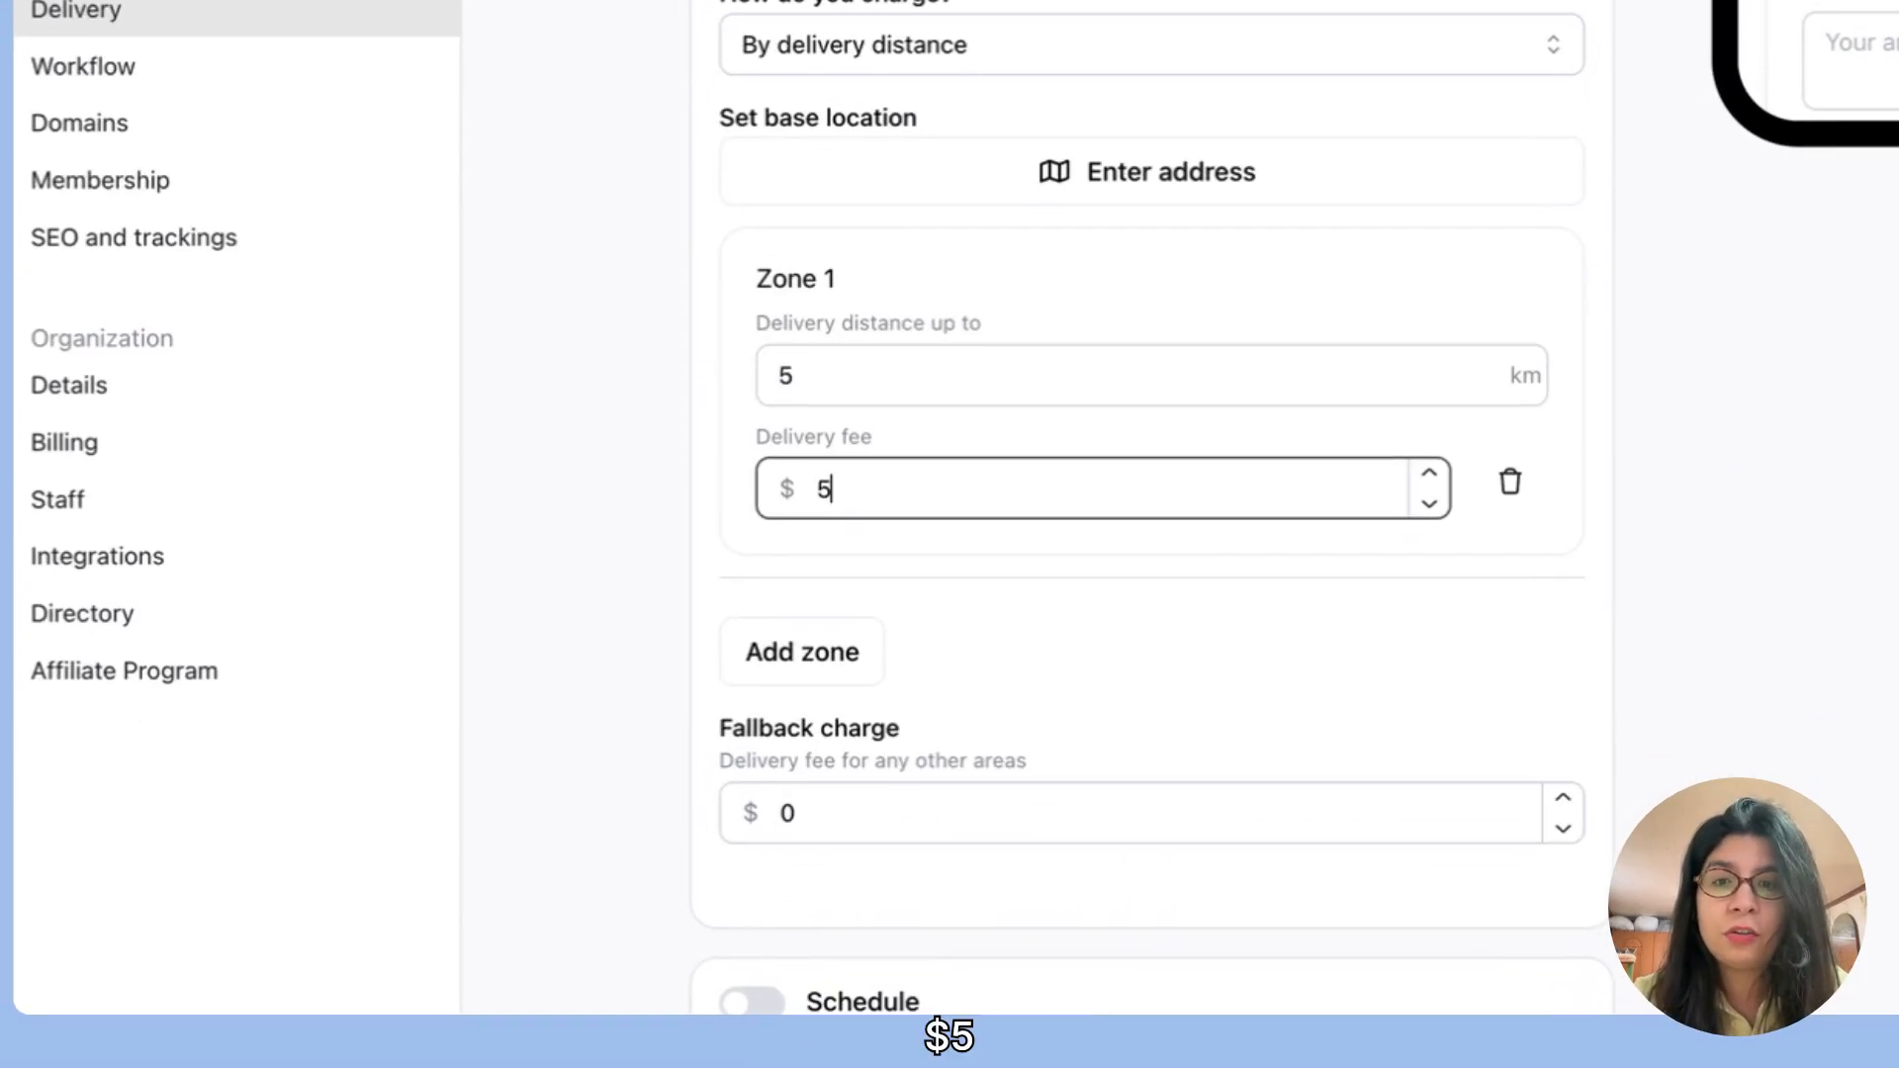
pyautogui.click(1121, 273)
# Step: Add a second distance zone reaching up to 10 km with a delivery fee of $8
pyautogui.scroll(-2, 1100, 626)
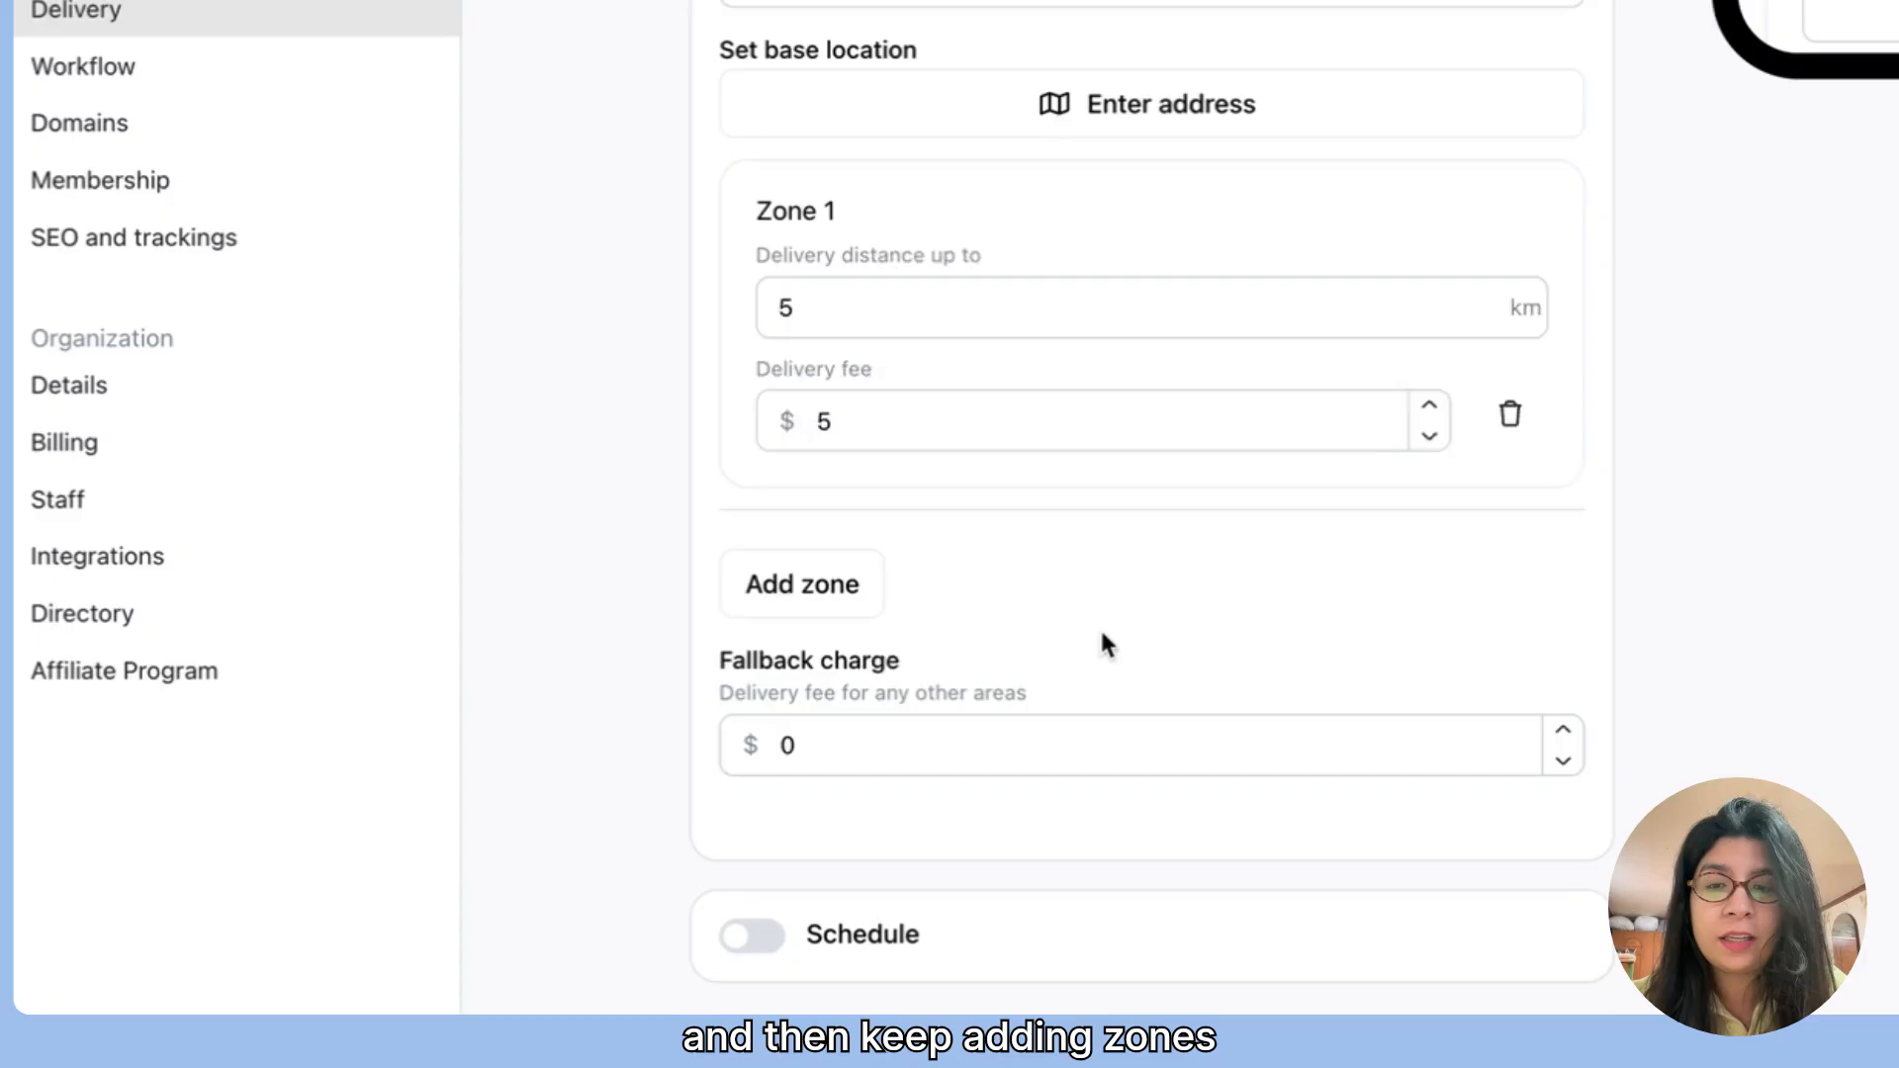
pyautogui.click(778, 579)
pyautogui.write('10')
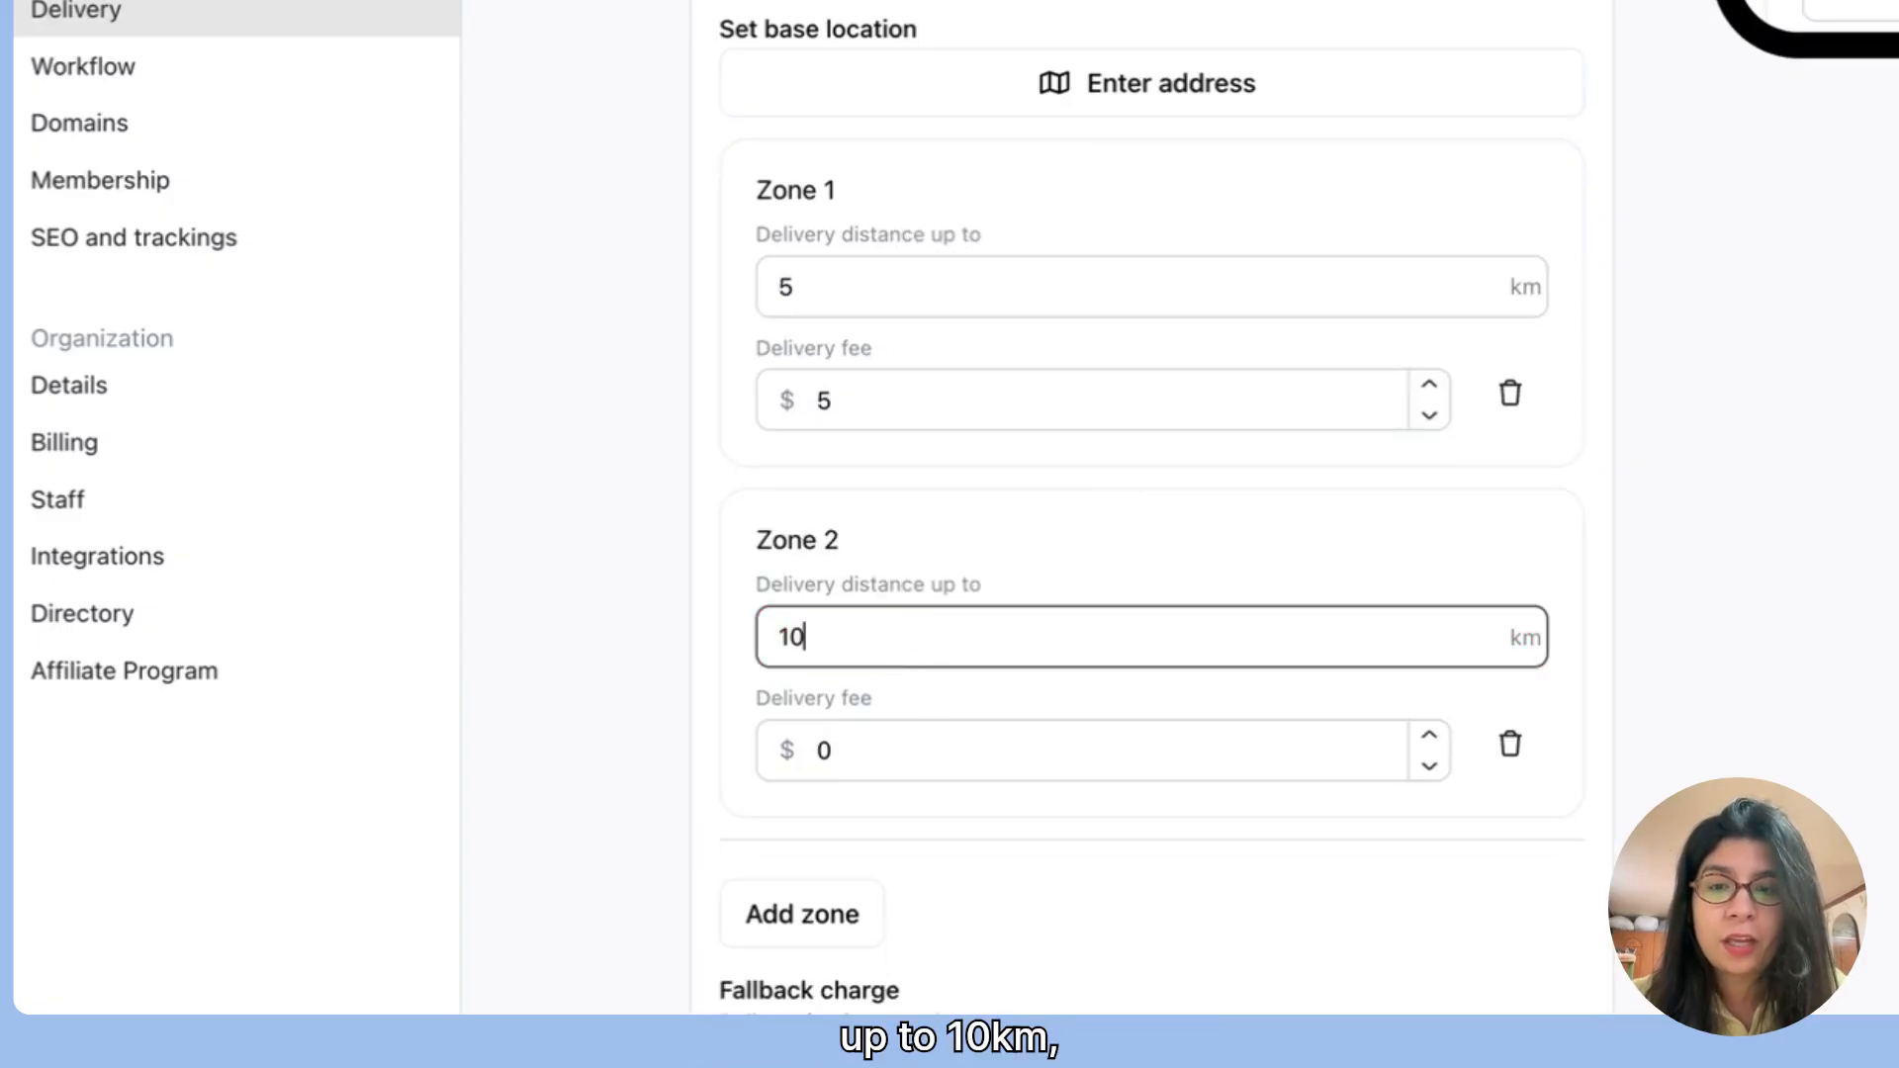
pyautogui.click(920, 755)
pyautogui.press('BackSpace')
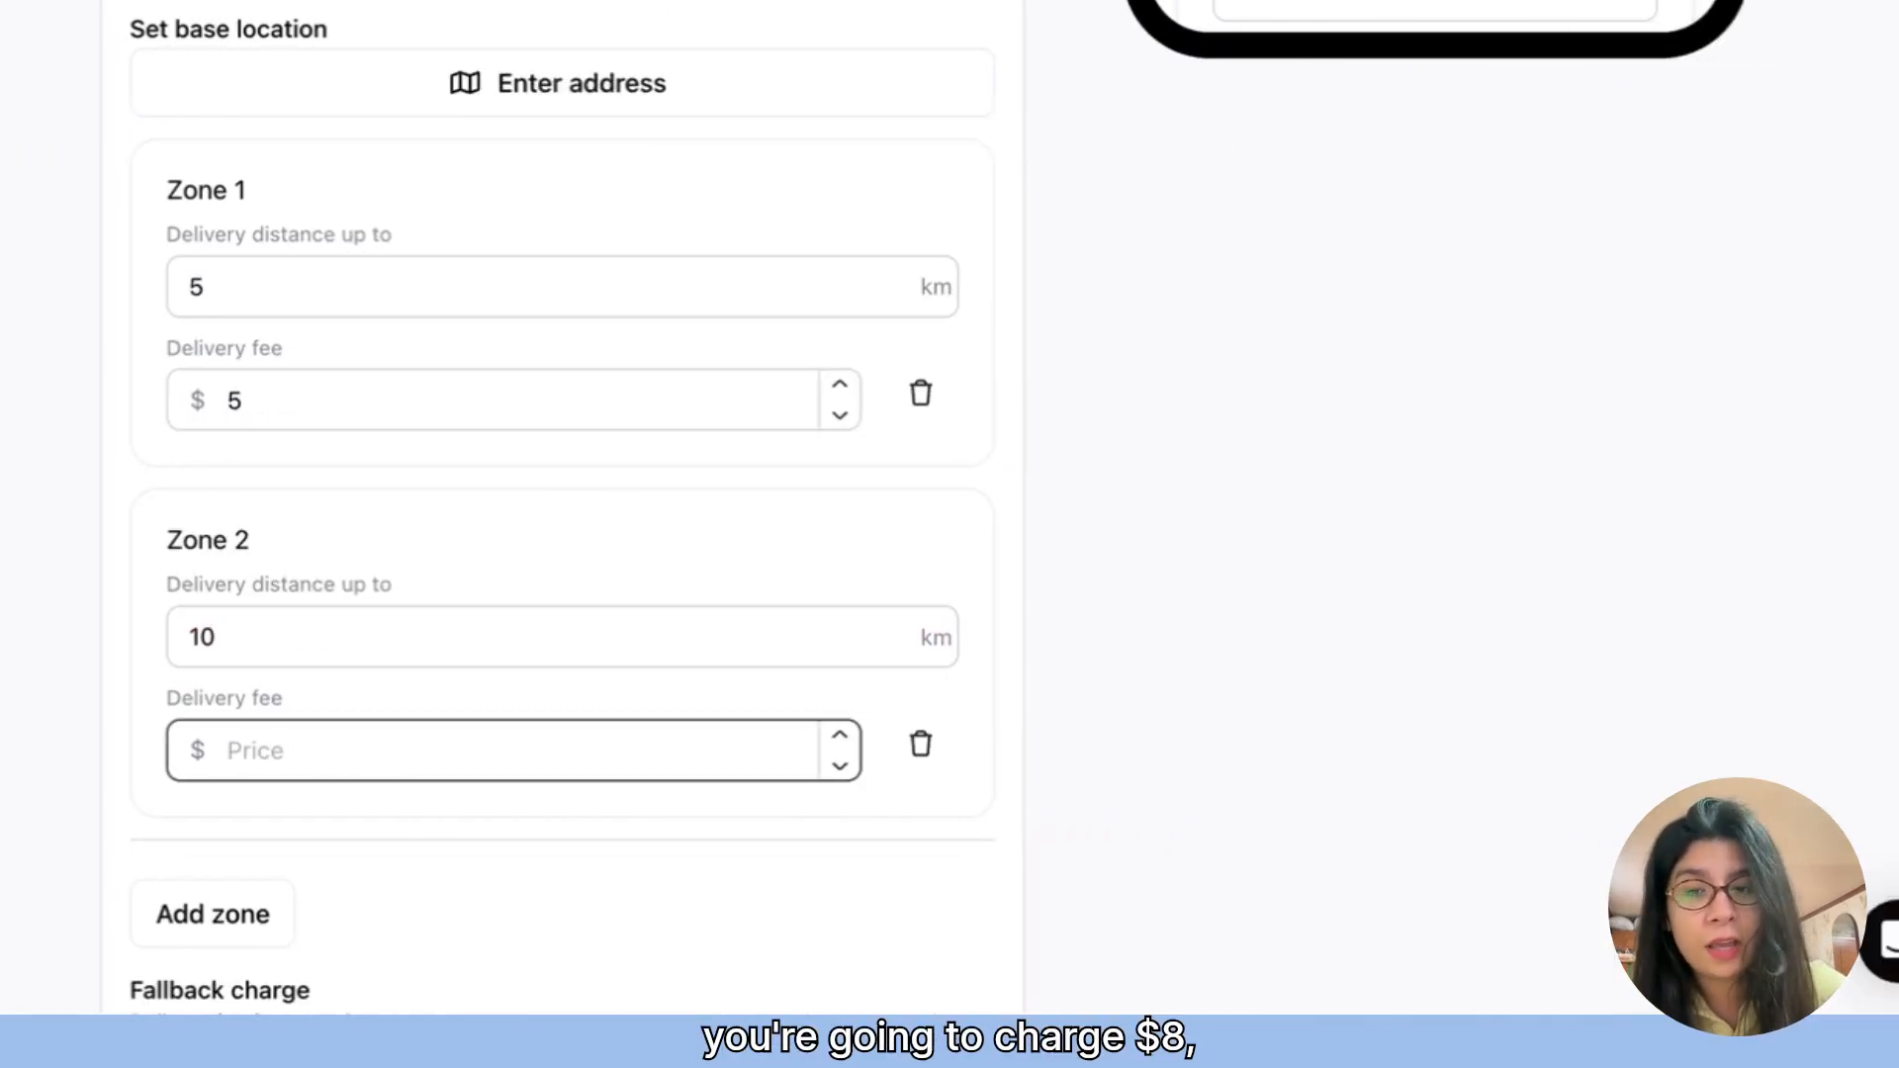
pyautogui.write('8')
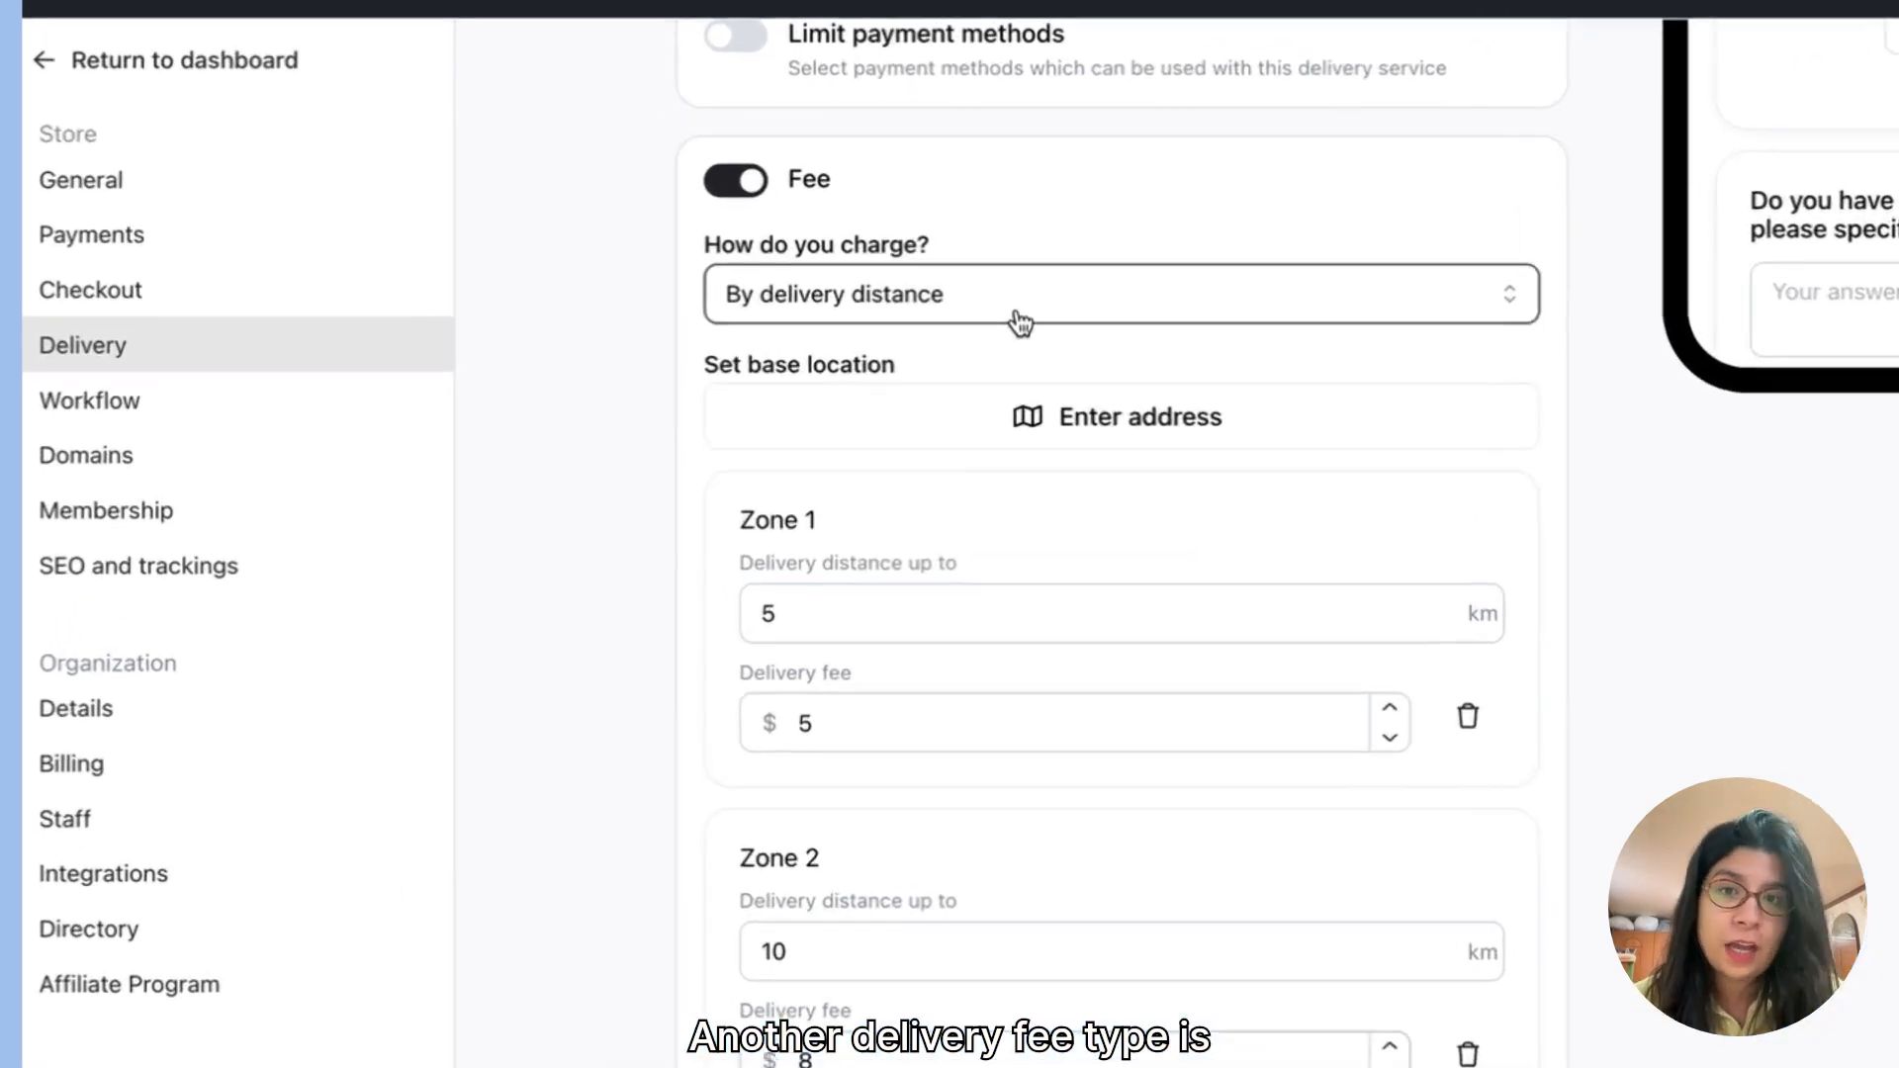
# Step: Change the fee to be charged by delivery postal code and add a zone with its details left blank
pyautogui.click(785, 319)
pyautogui.click(930, 510)
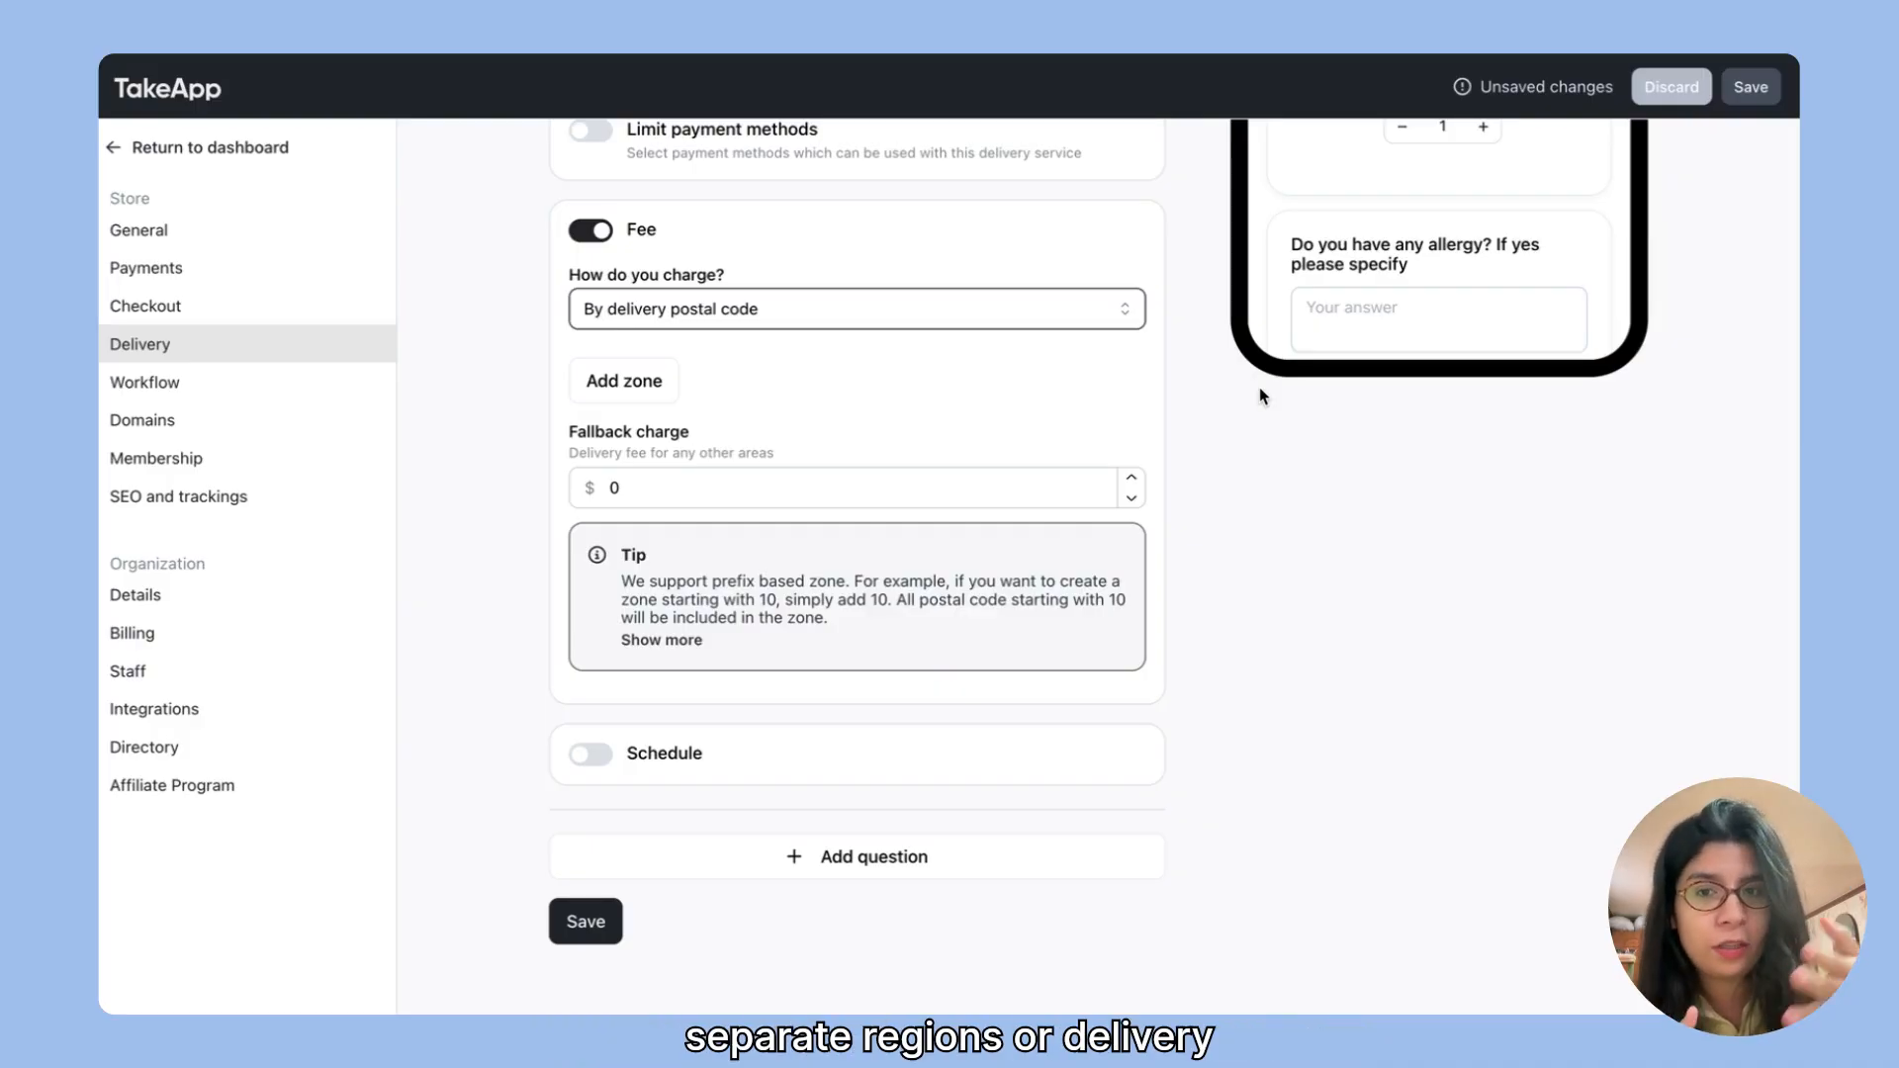
pyautogui.click(617, 396)
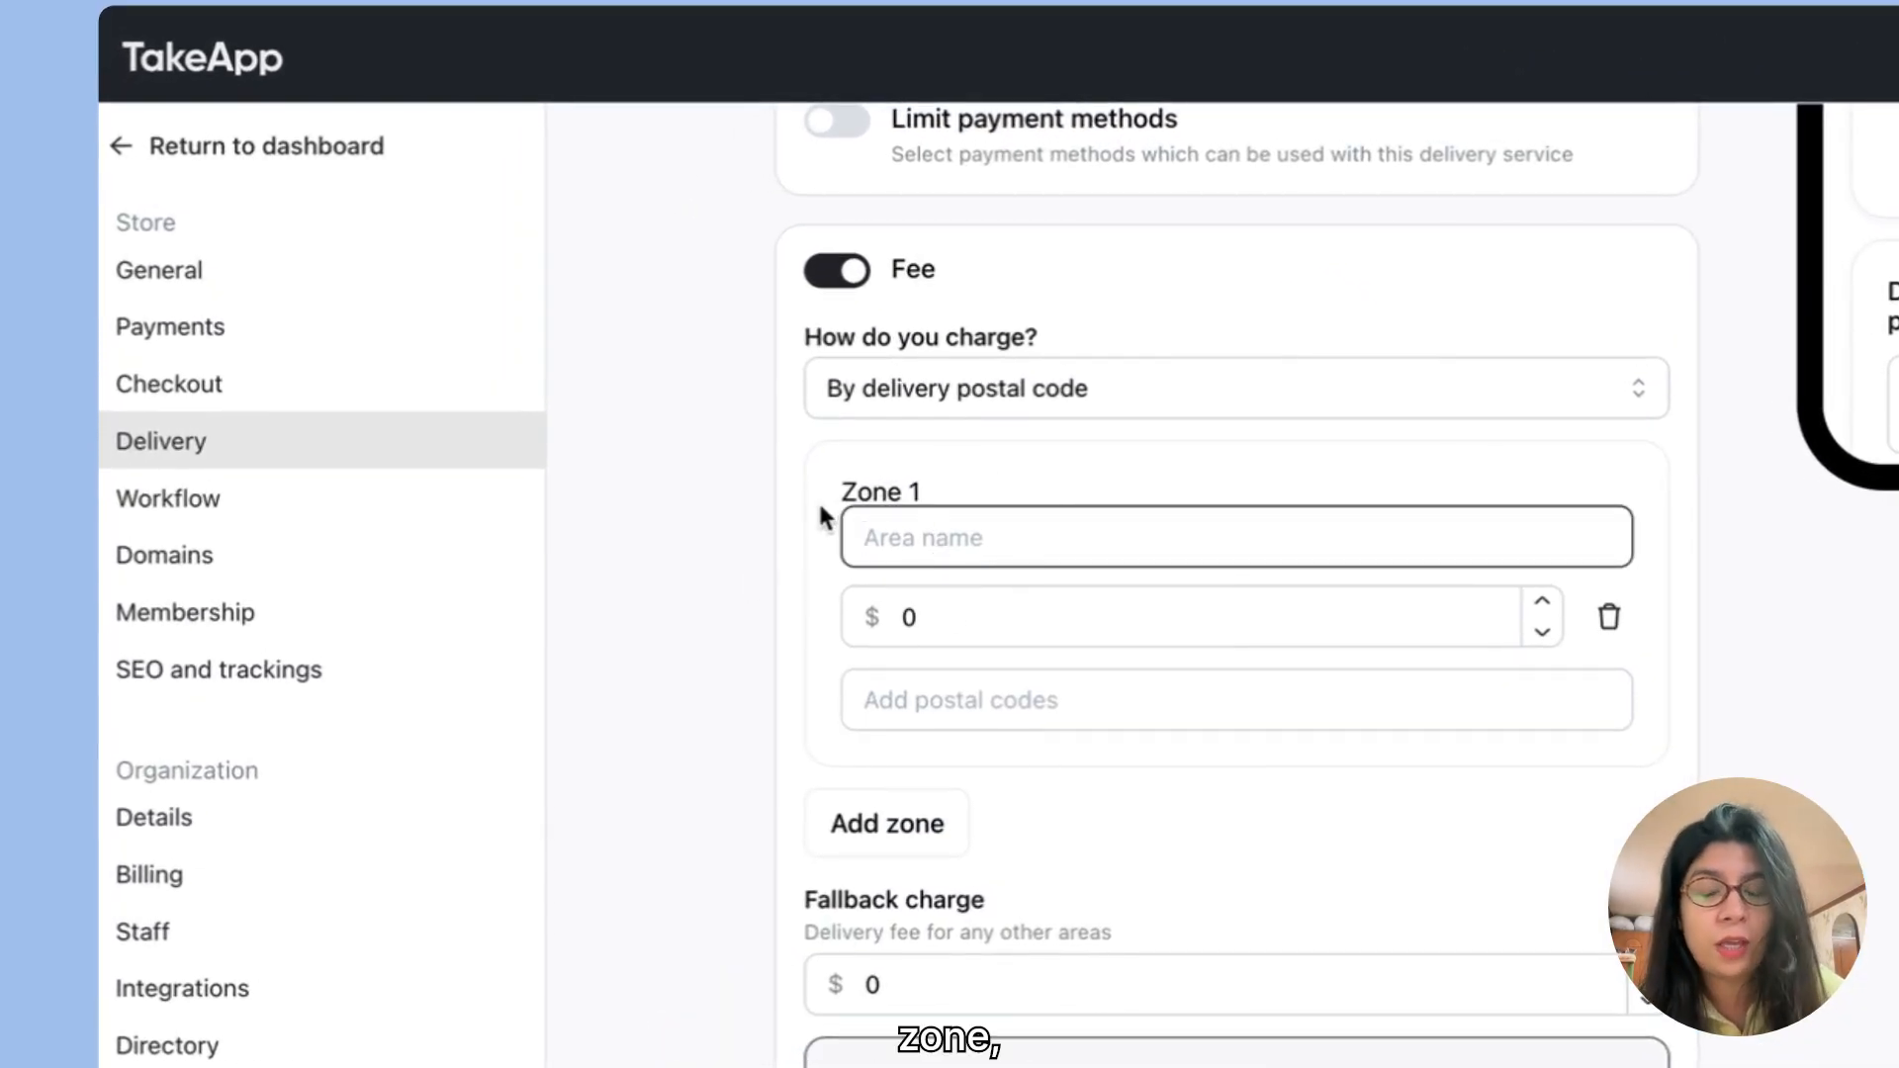
pyautogui.click(967, 613)
pyautogui.click(999, 709)
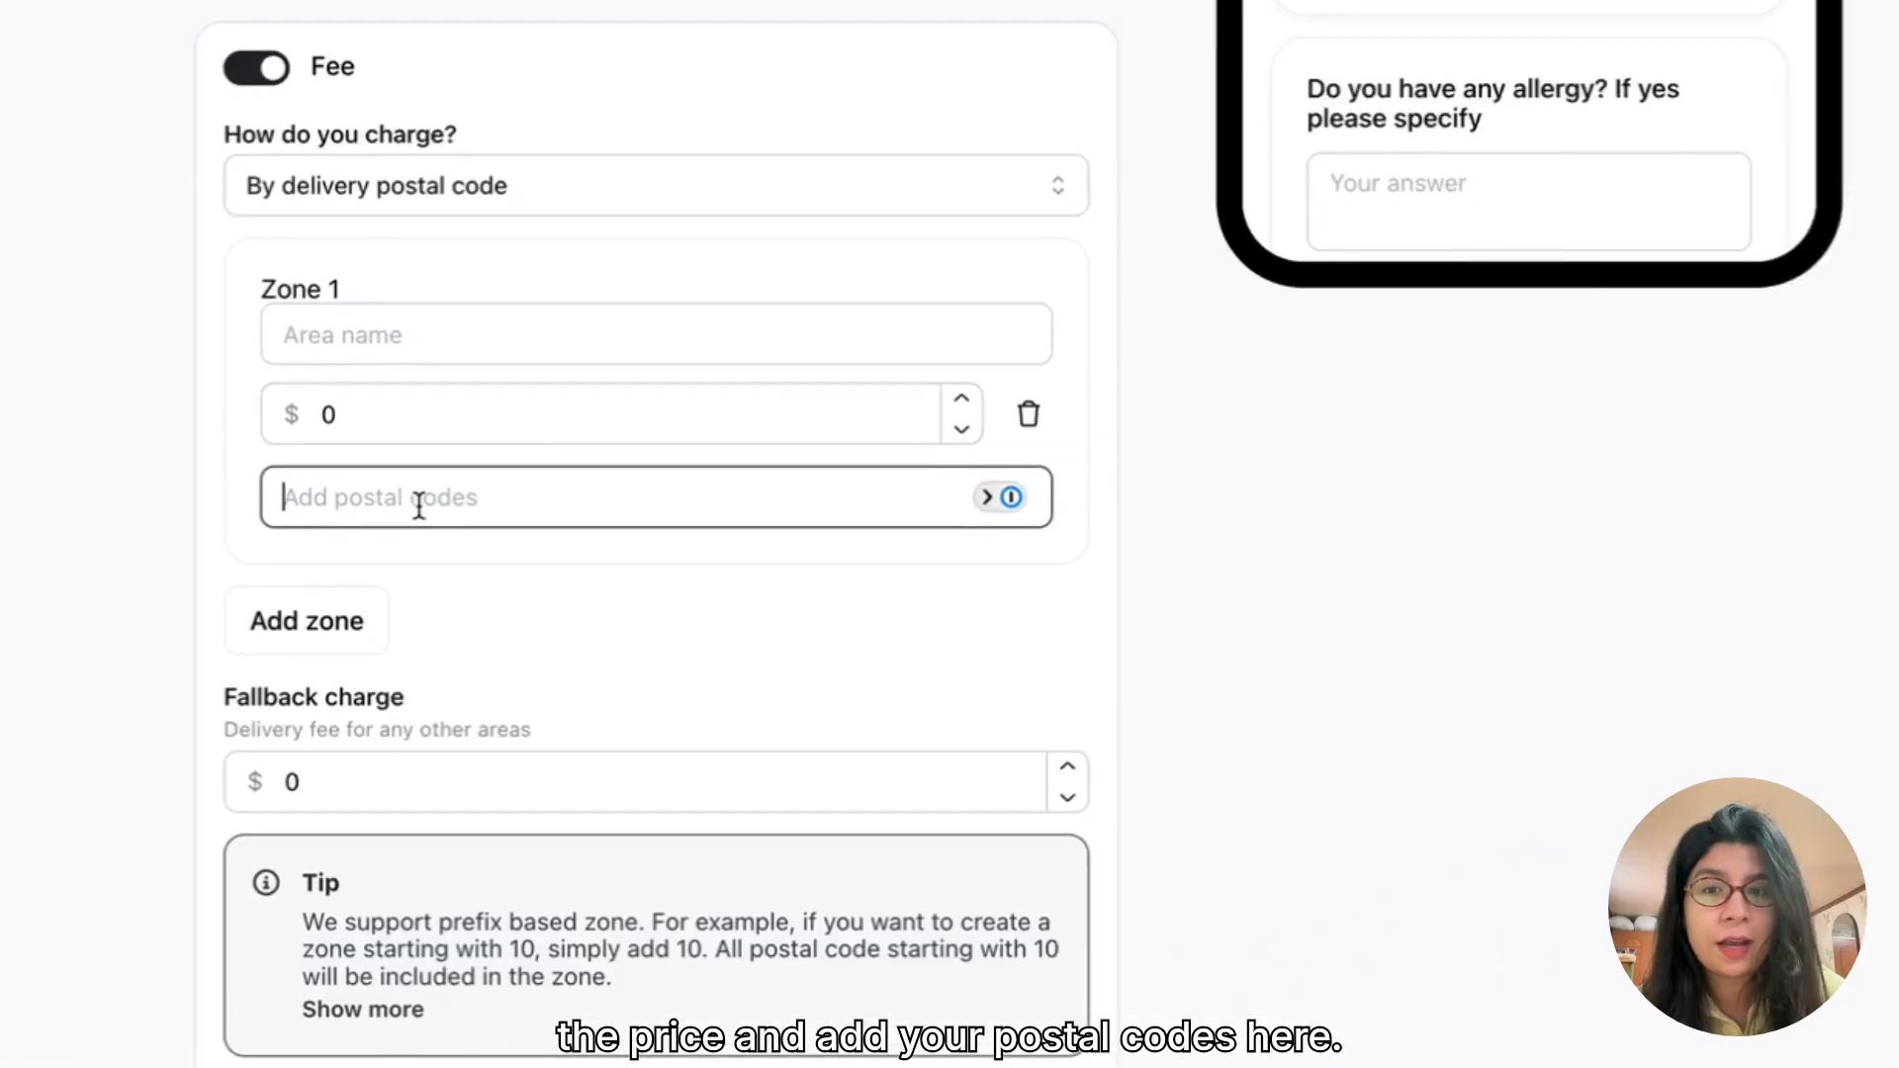
pyautogui.click(556, 151)
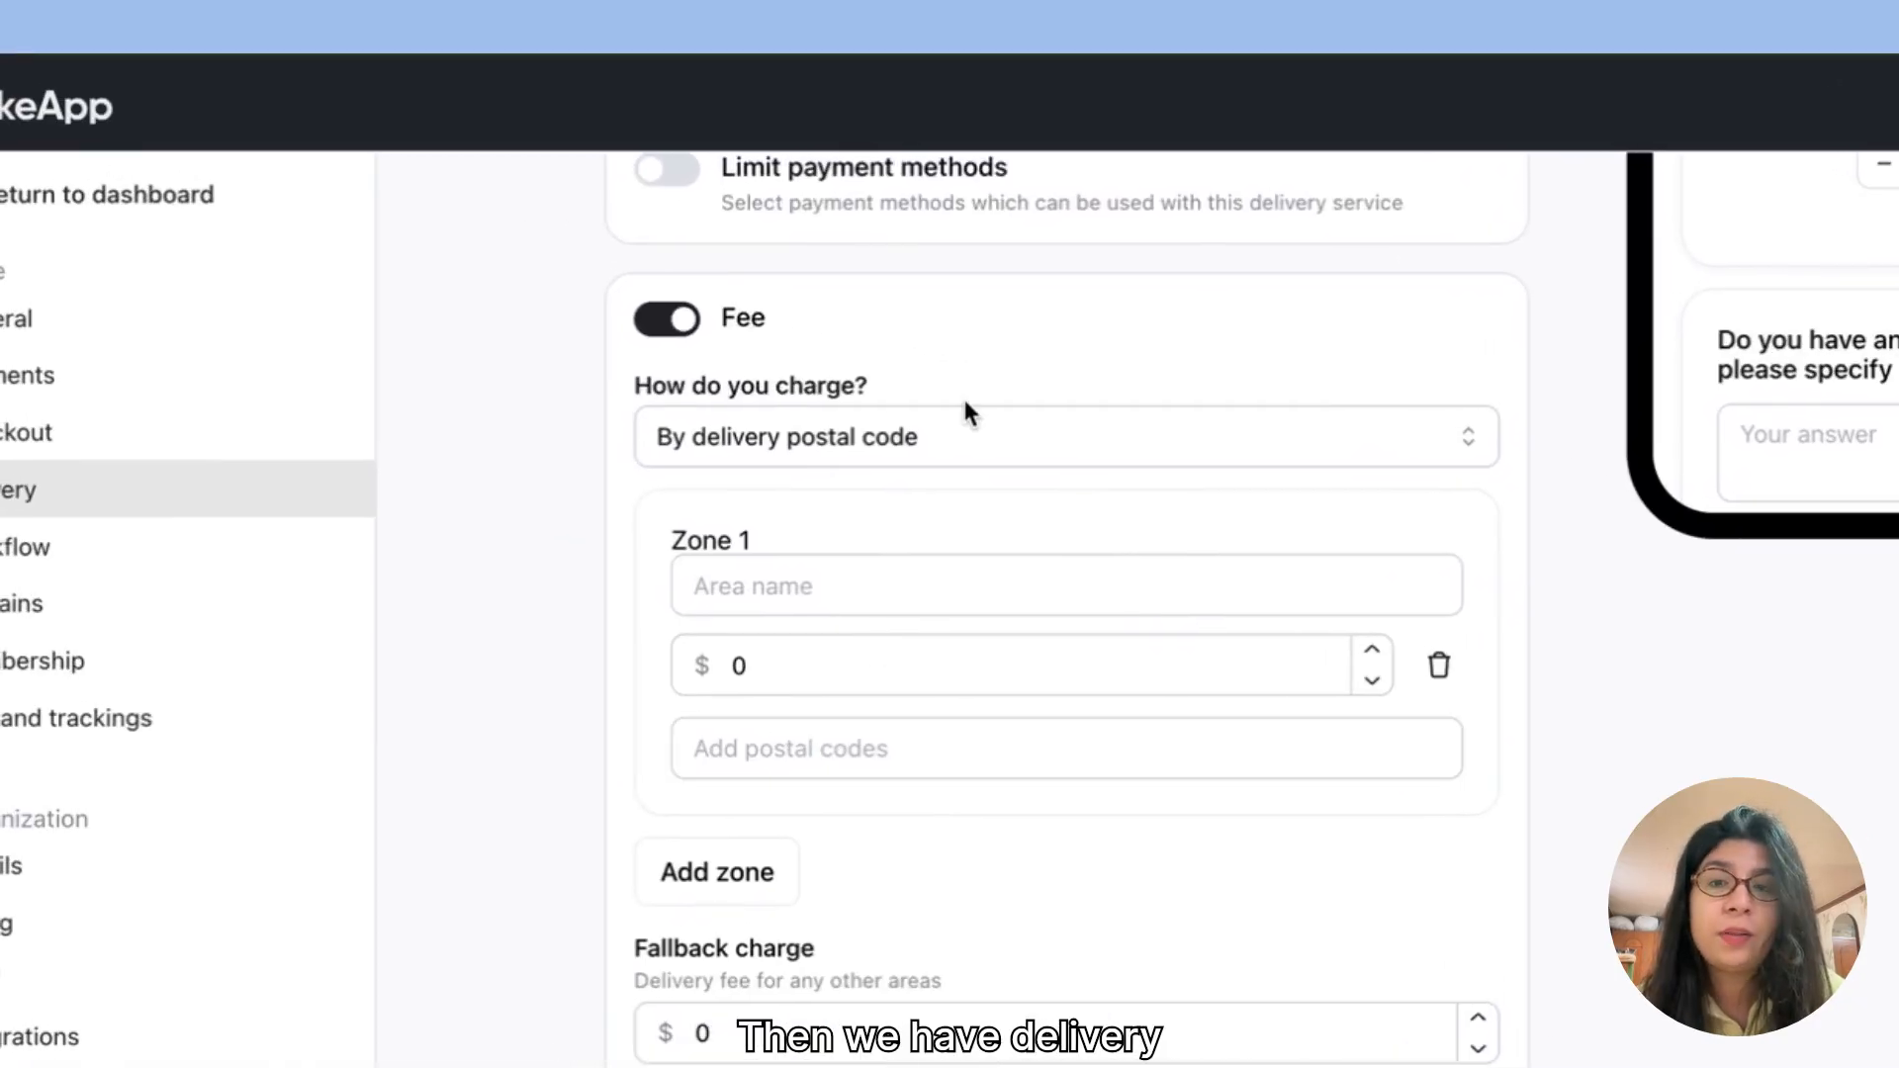
# Step: Charge the fee by delivery area and outline a map zone around Woodlands, Sembawang, Yishun and Bukit Batok
pyautogui.click(976, 425)
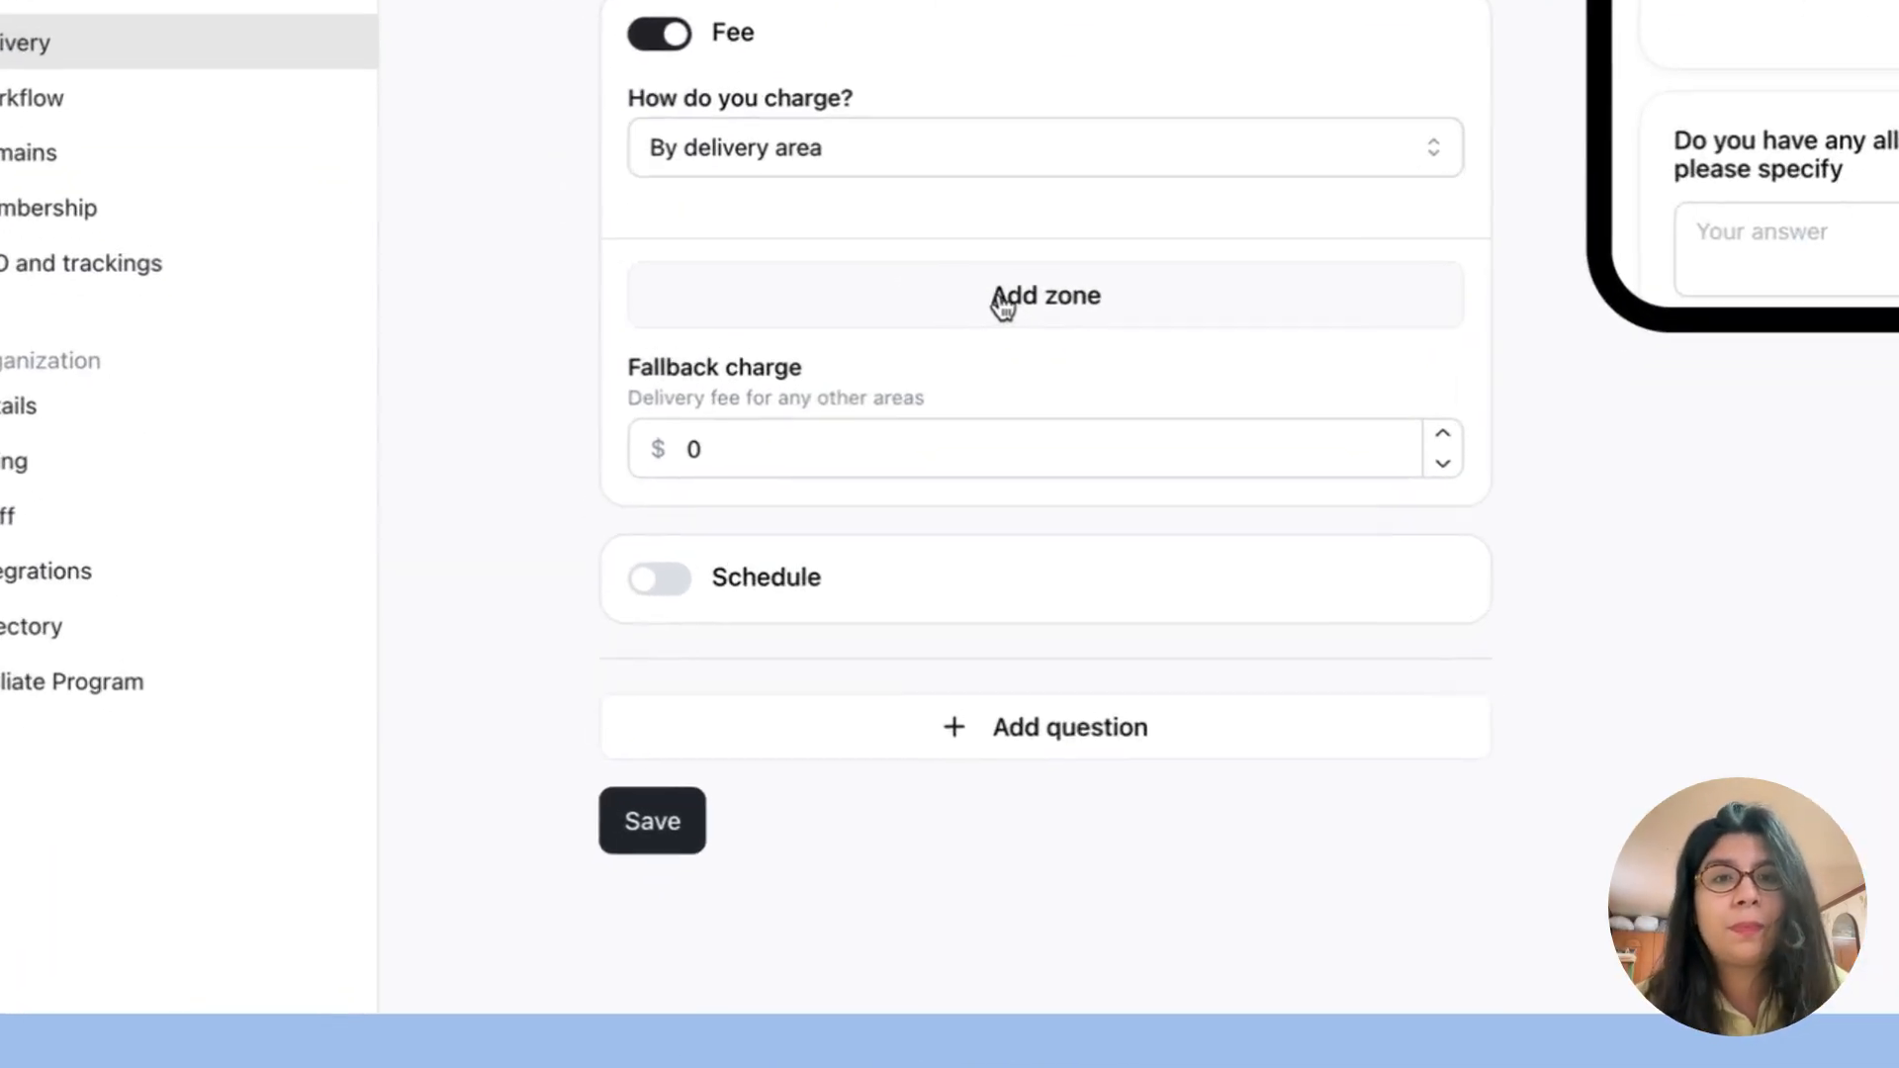
pyautogui.click(827, 522)
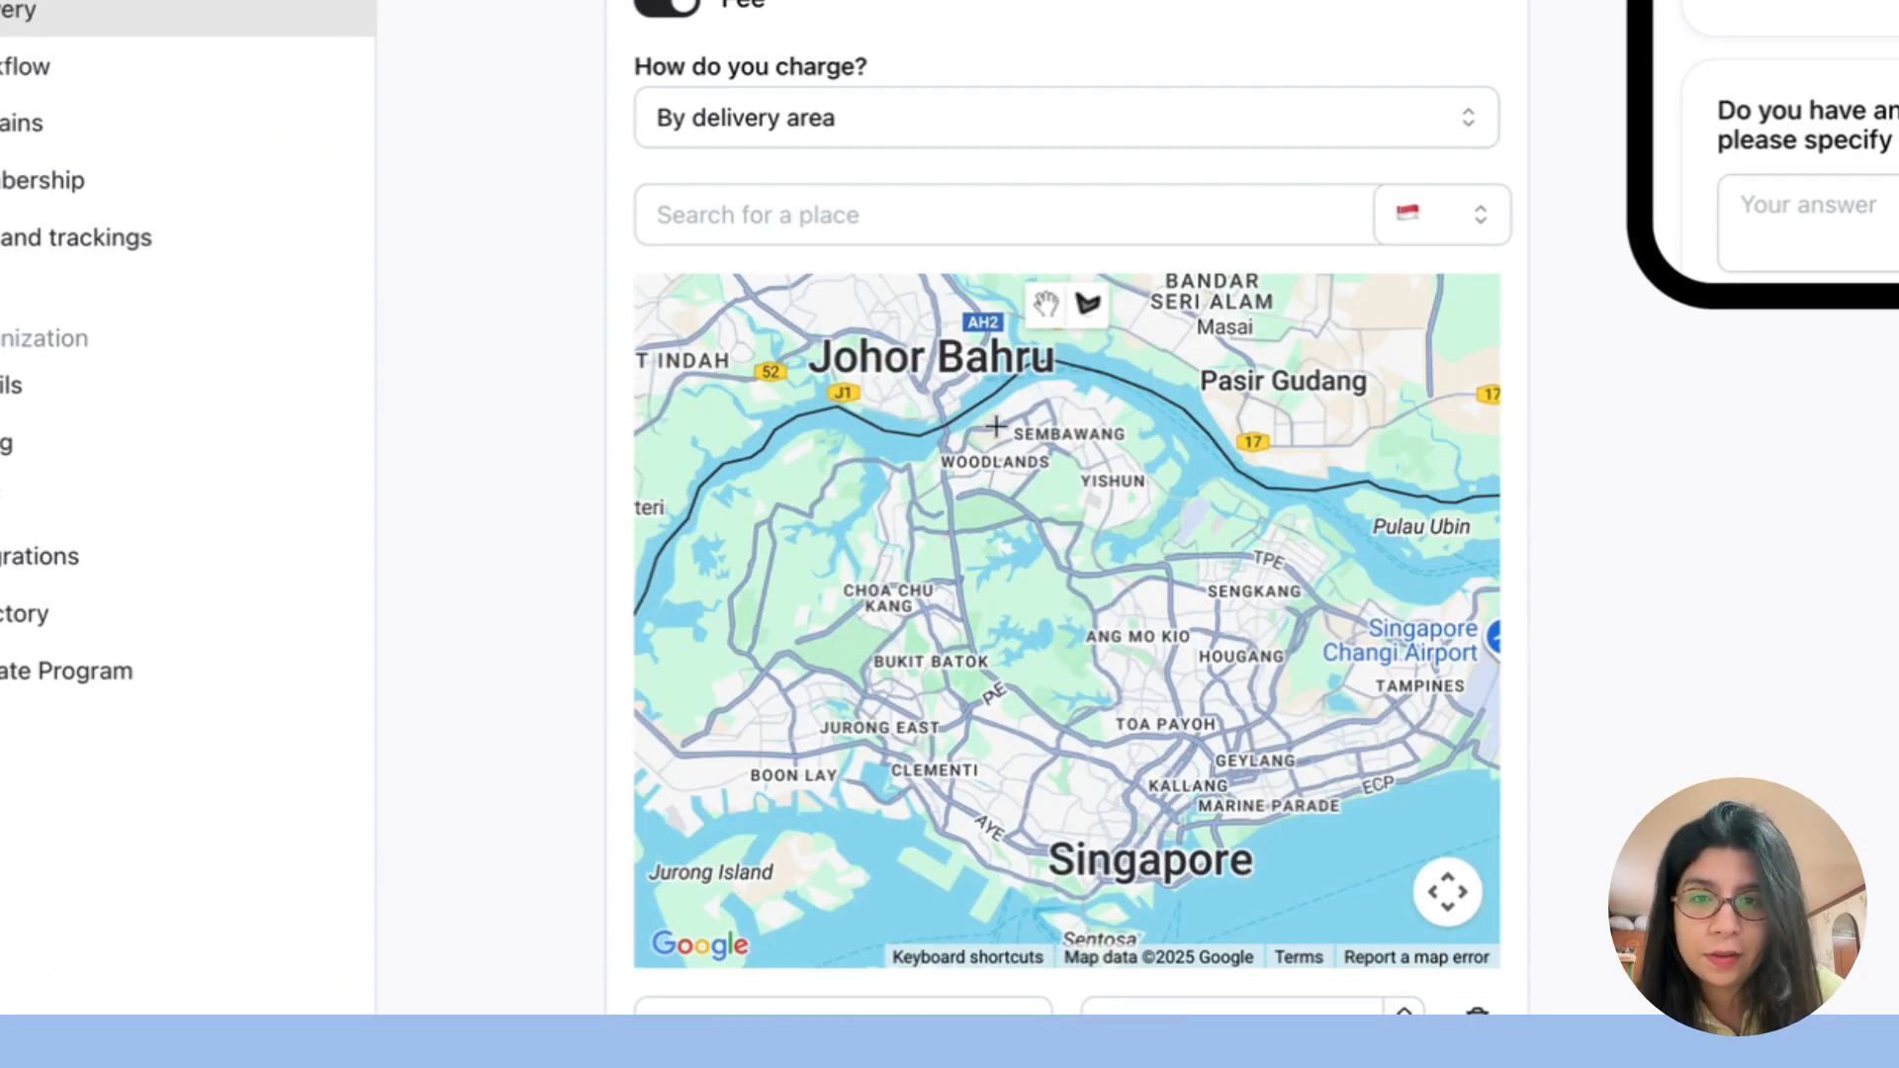
pyautogui.click(949, 712)
pyautogui.click(819, 491)
pyautogui.click(994, 425)
pyautogui.scroll(-4, 1527, 740)
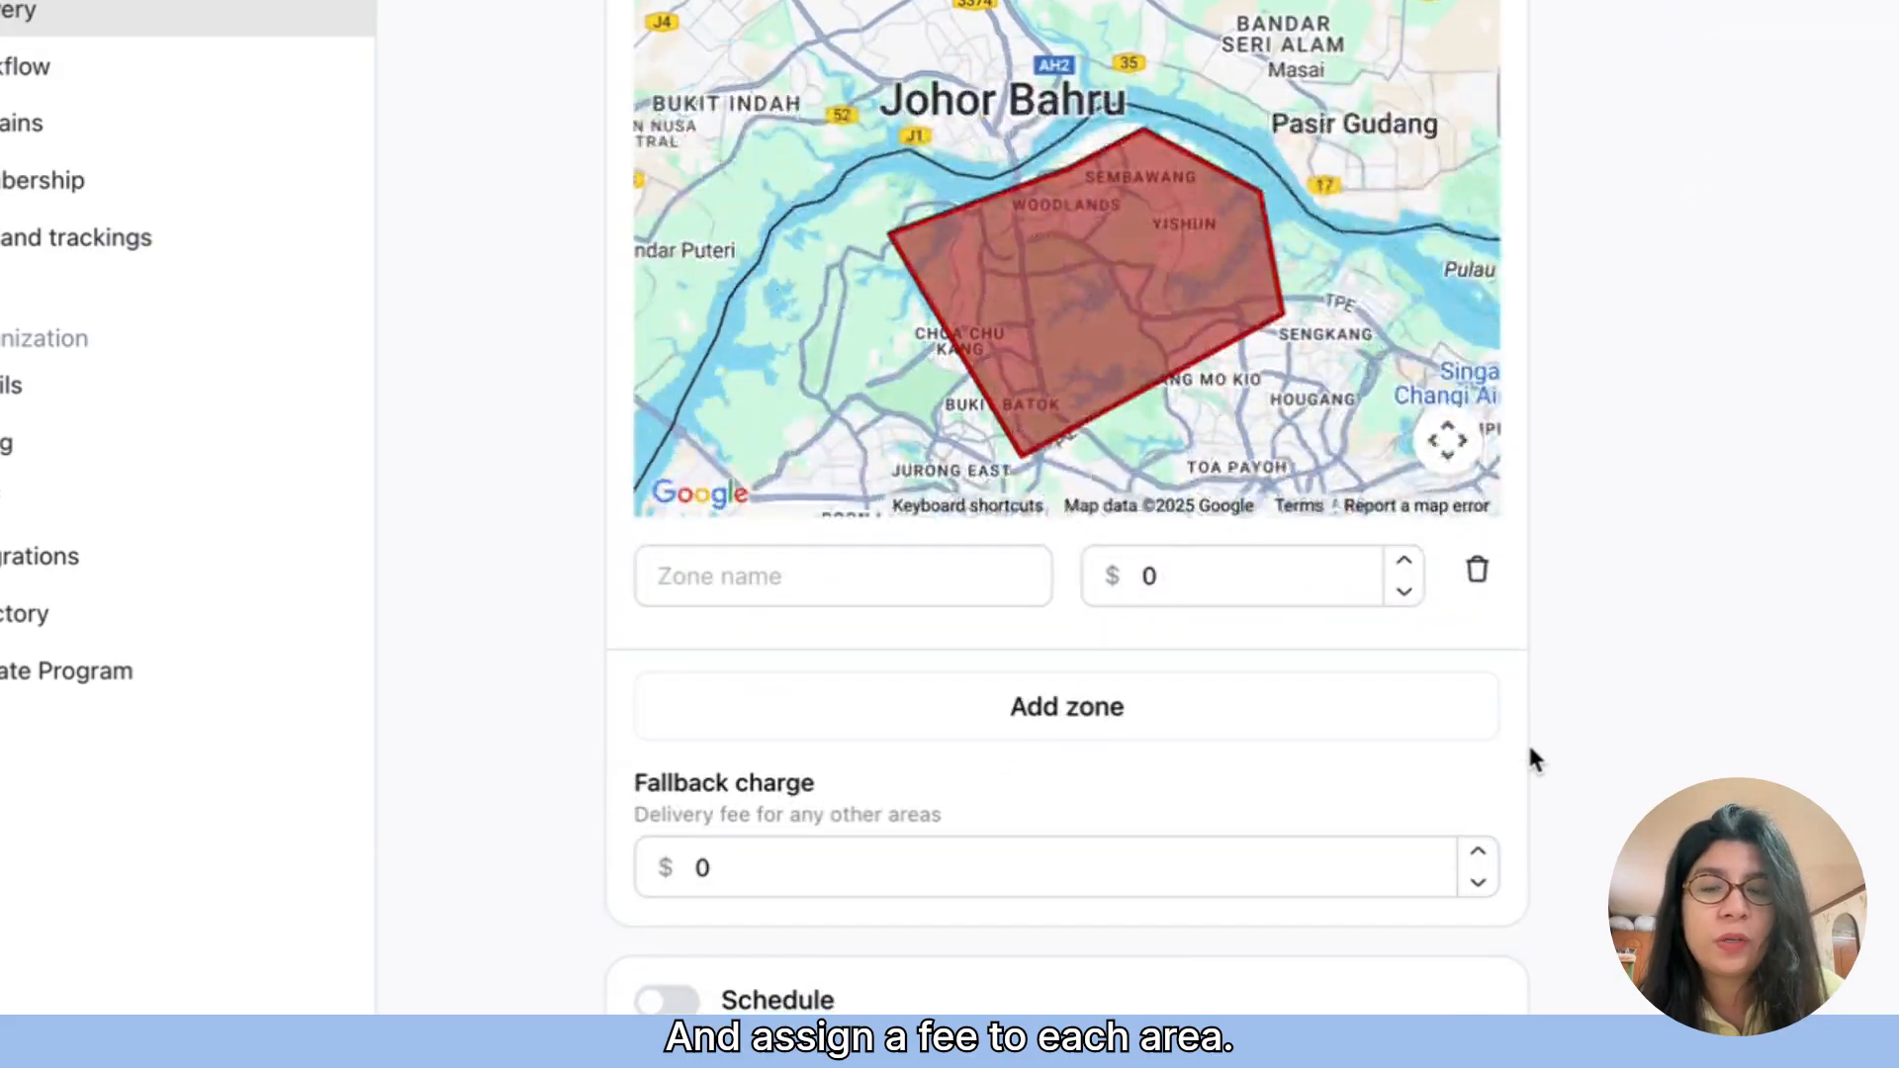
# Step: Name the outlined area "Zone 1" with a $5 fee, and add a second map zone
pyautogui.scroll(-2, 1530, 754)
pyautogui.click(805, 428)
pyautogui.write('Z')
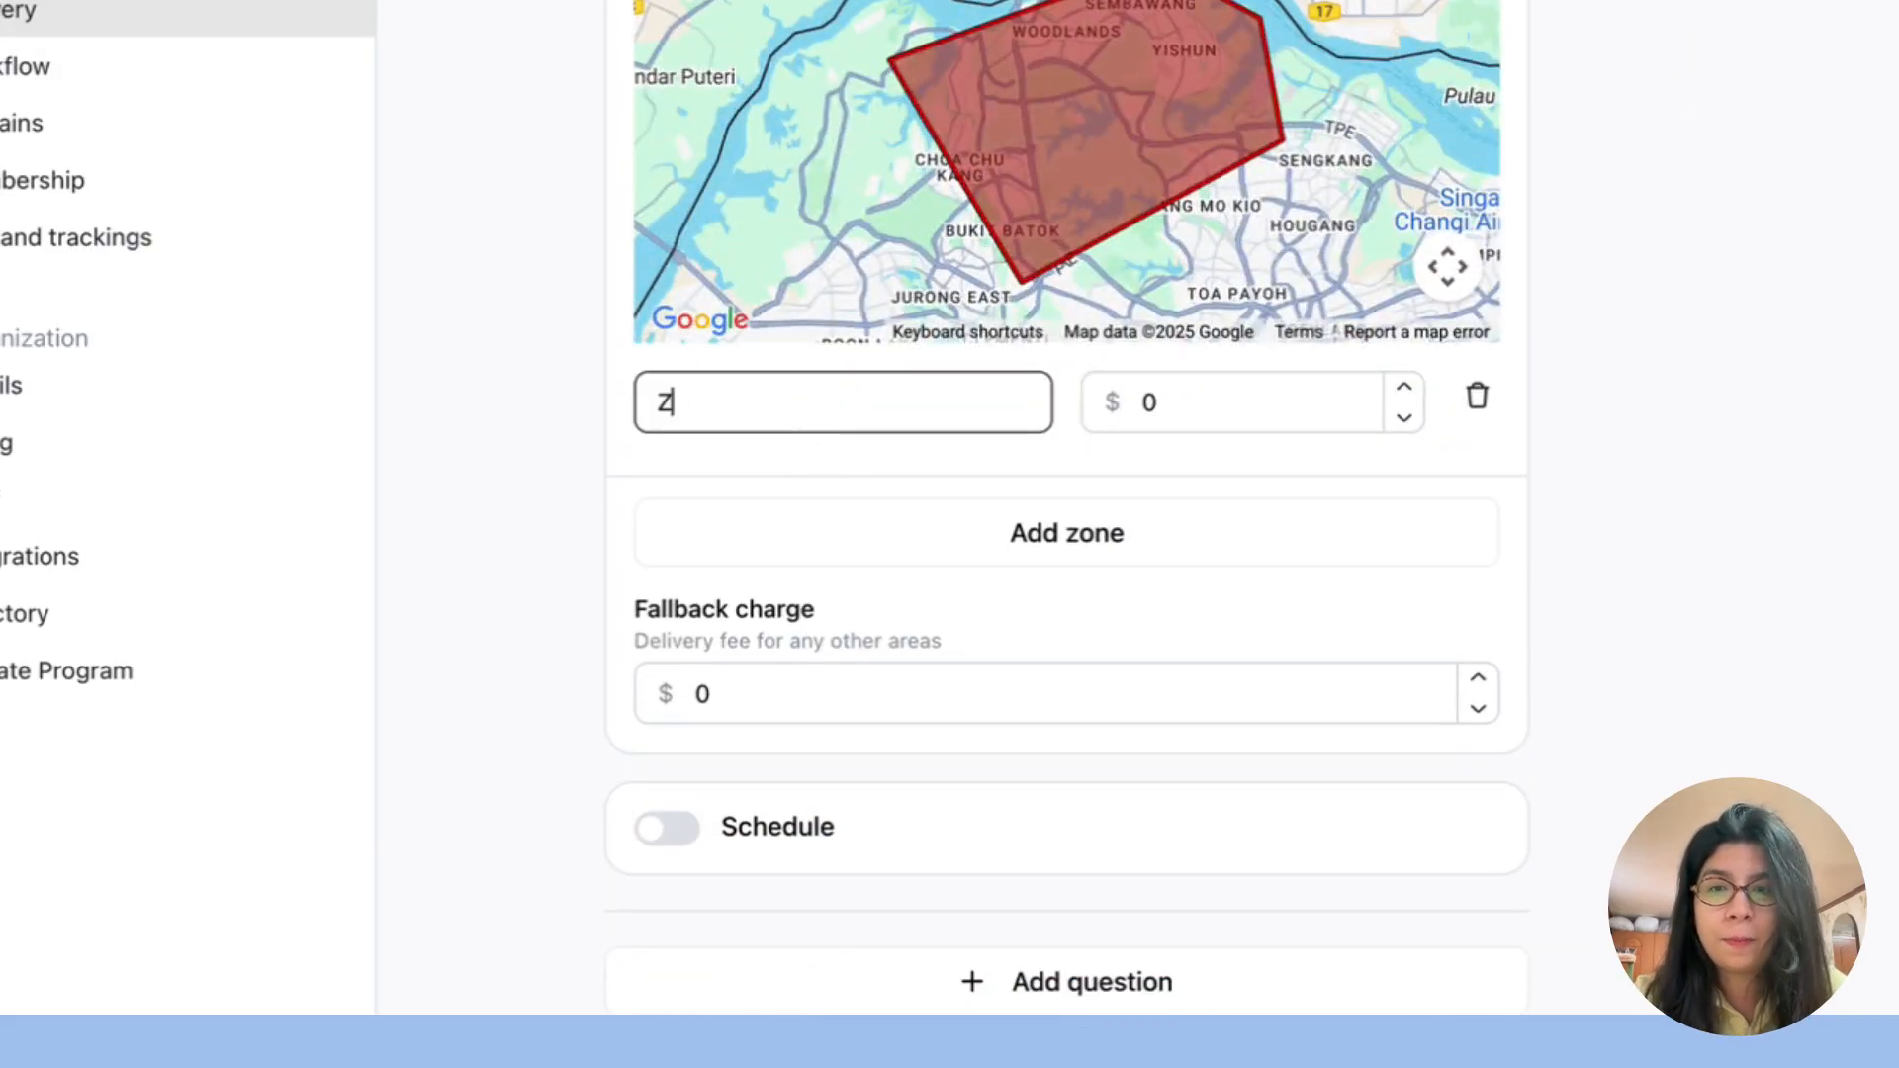
pyautogui.write('one 1')
pyautogui.click(1168, 410)
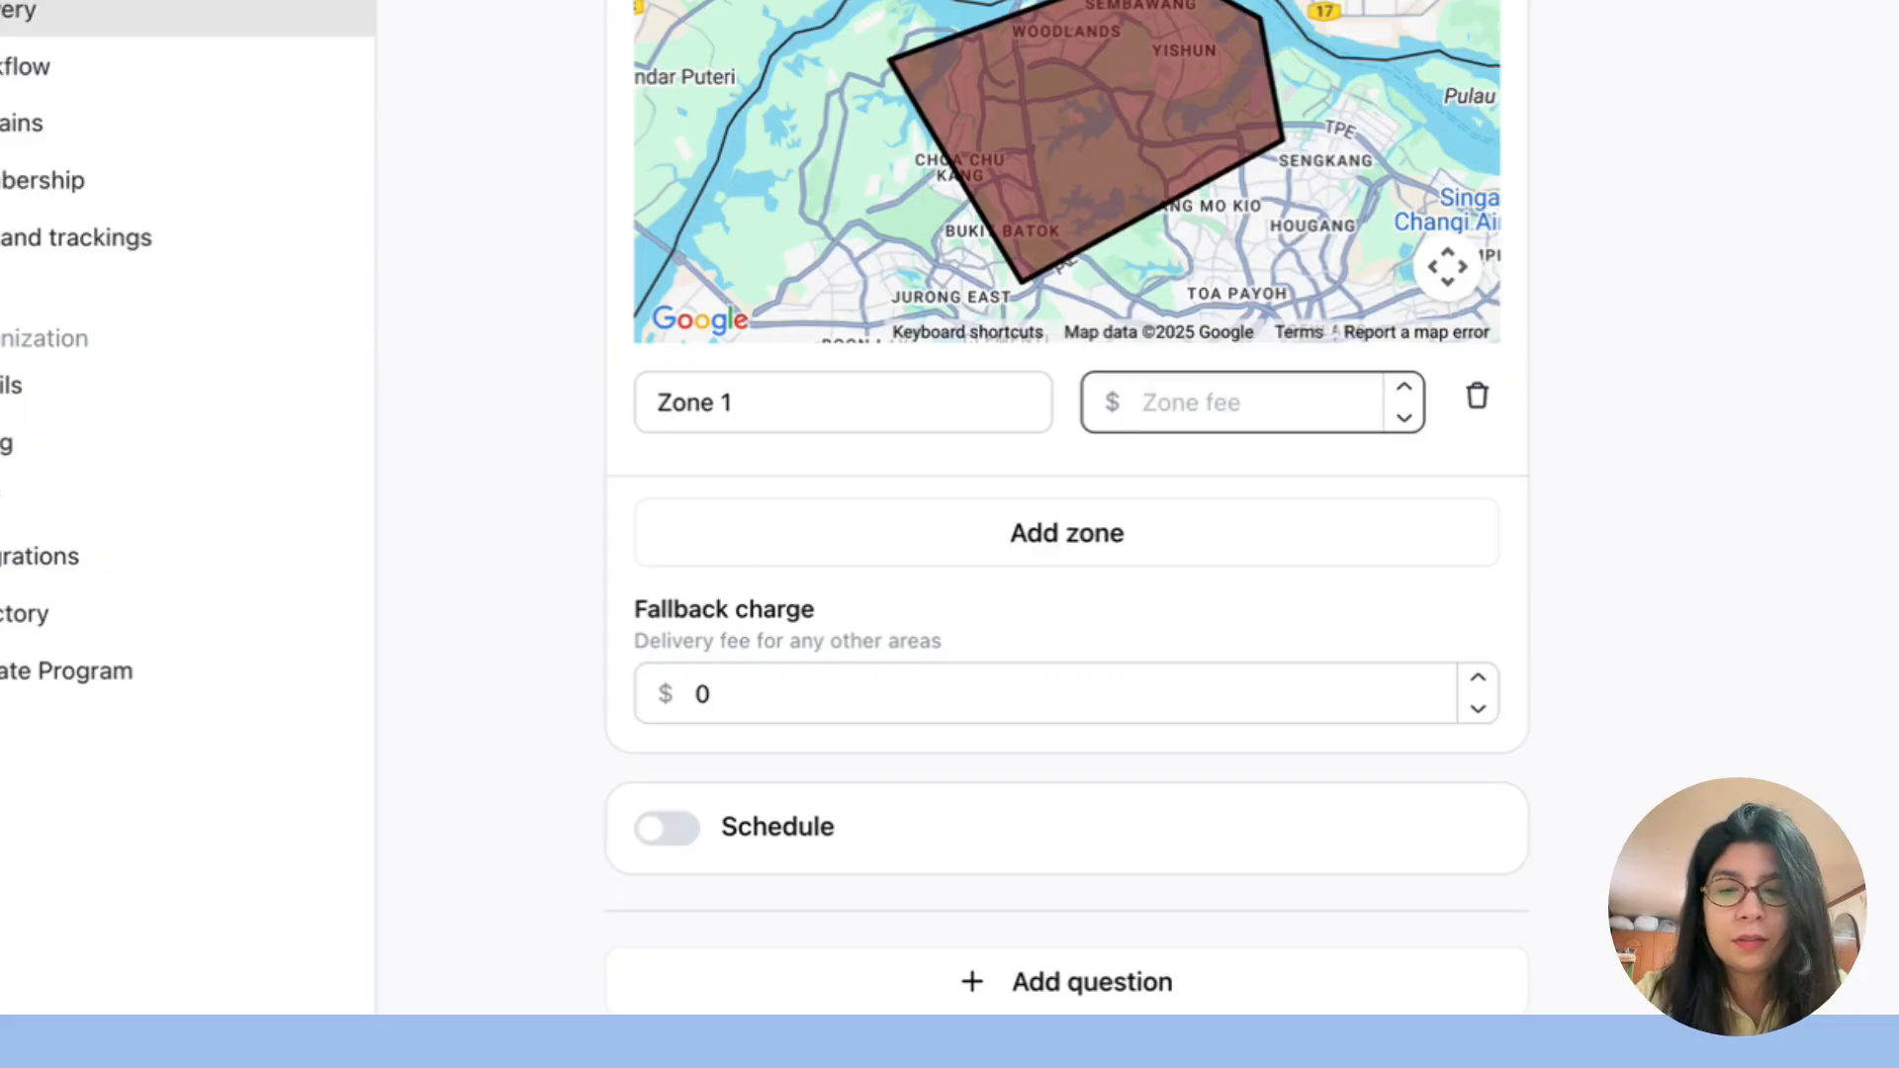
pyautogui.write('5')
pyautogui.click(1111, 524)
pyautogui.scroll(-4, 1383, 618)
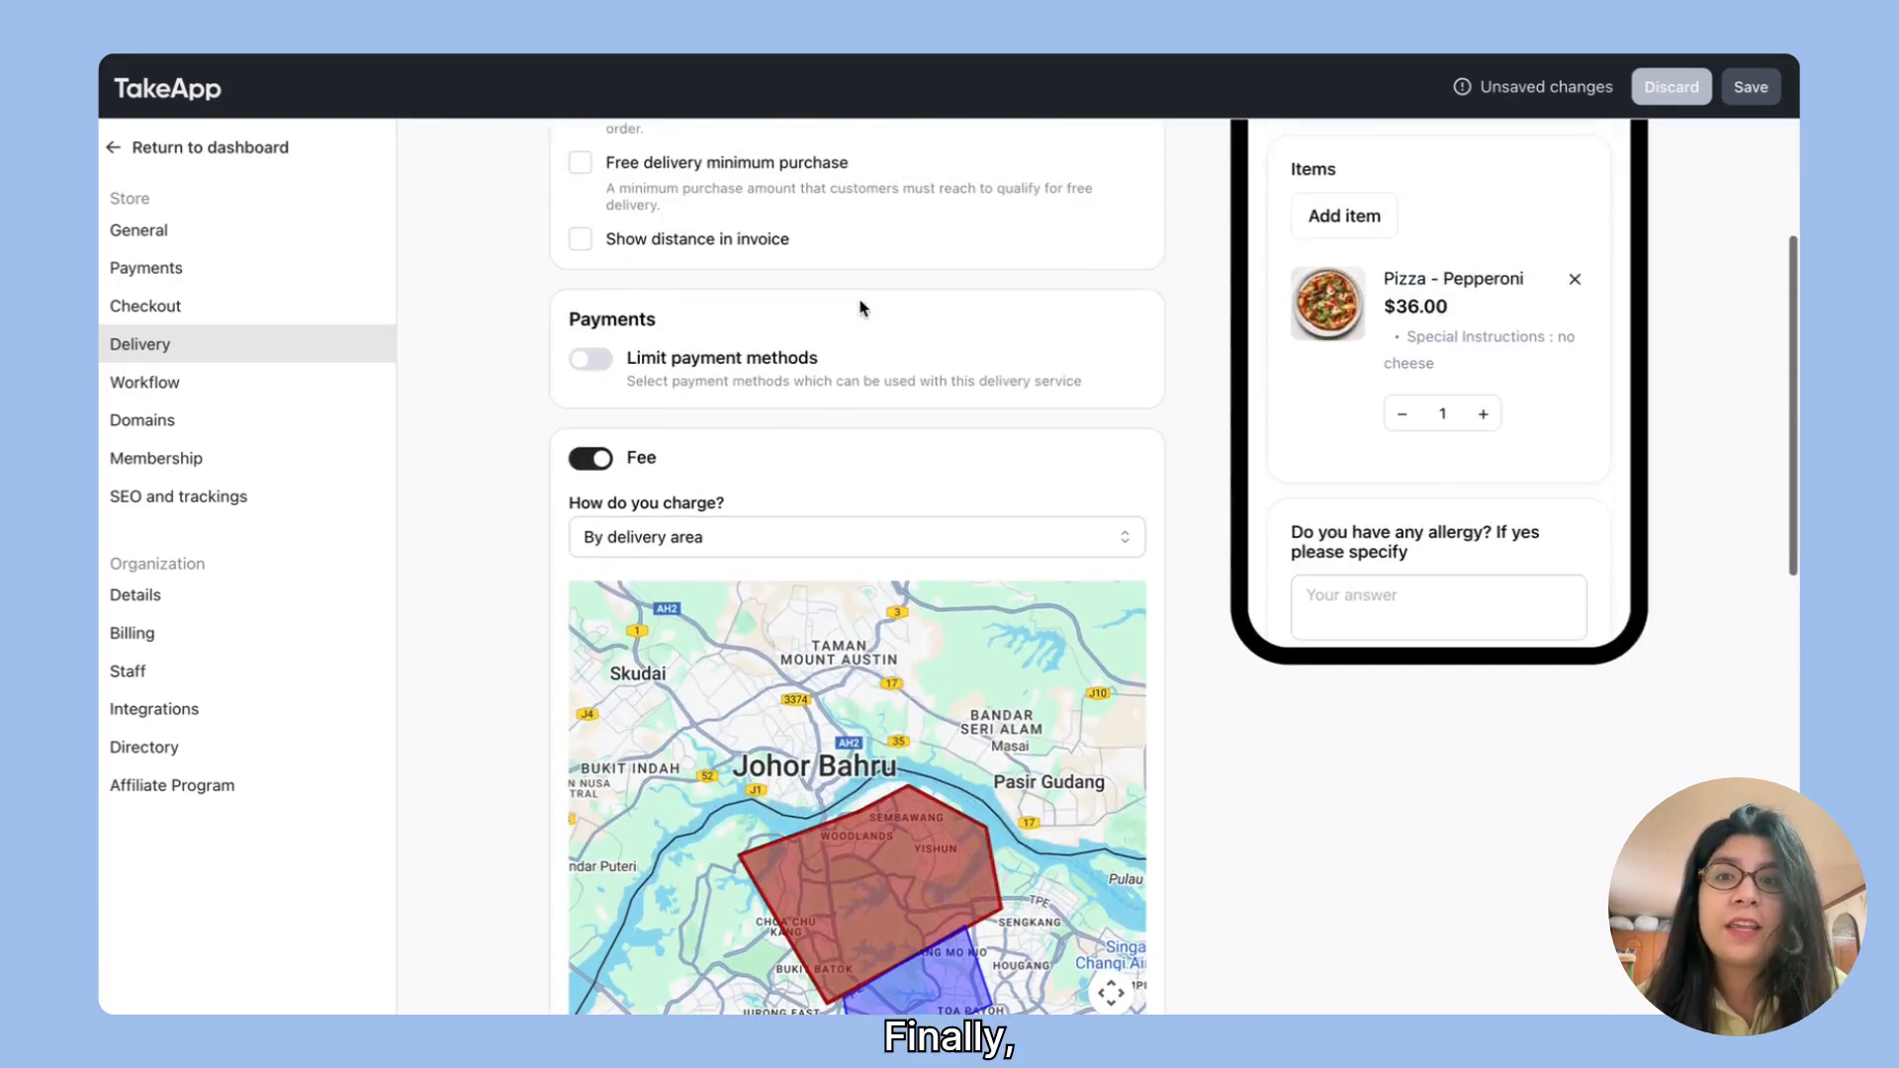
# Step: Change the fee to be charged by weight and add a weight range
pyautogui.scroll(1, 860, 305)
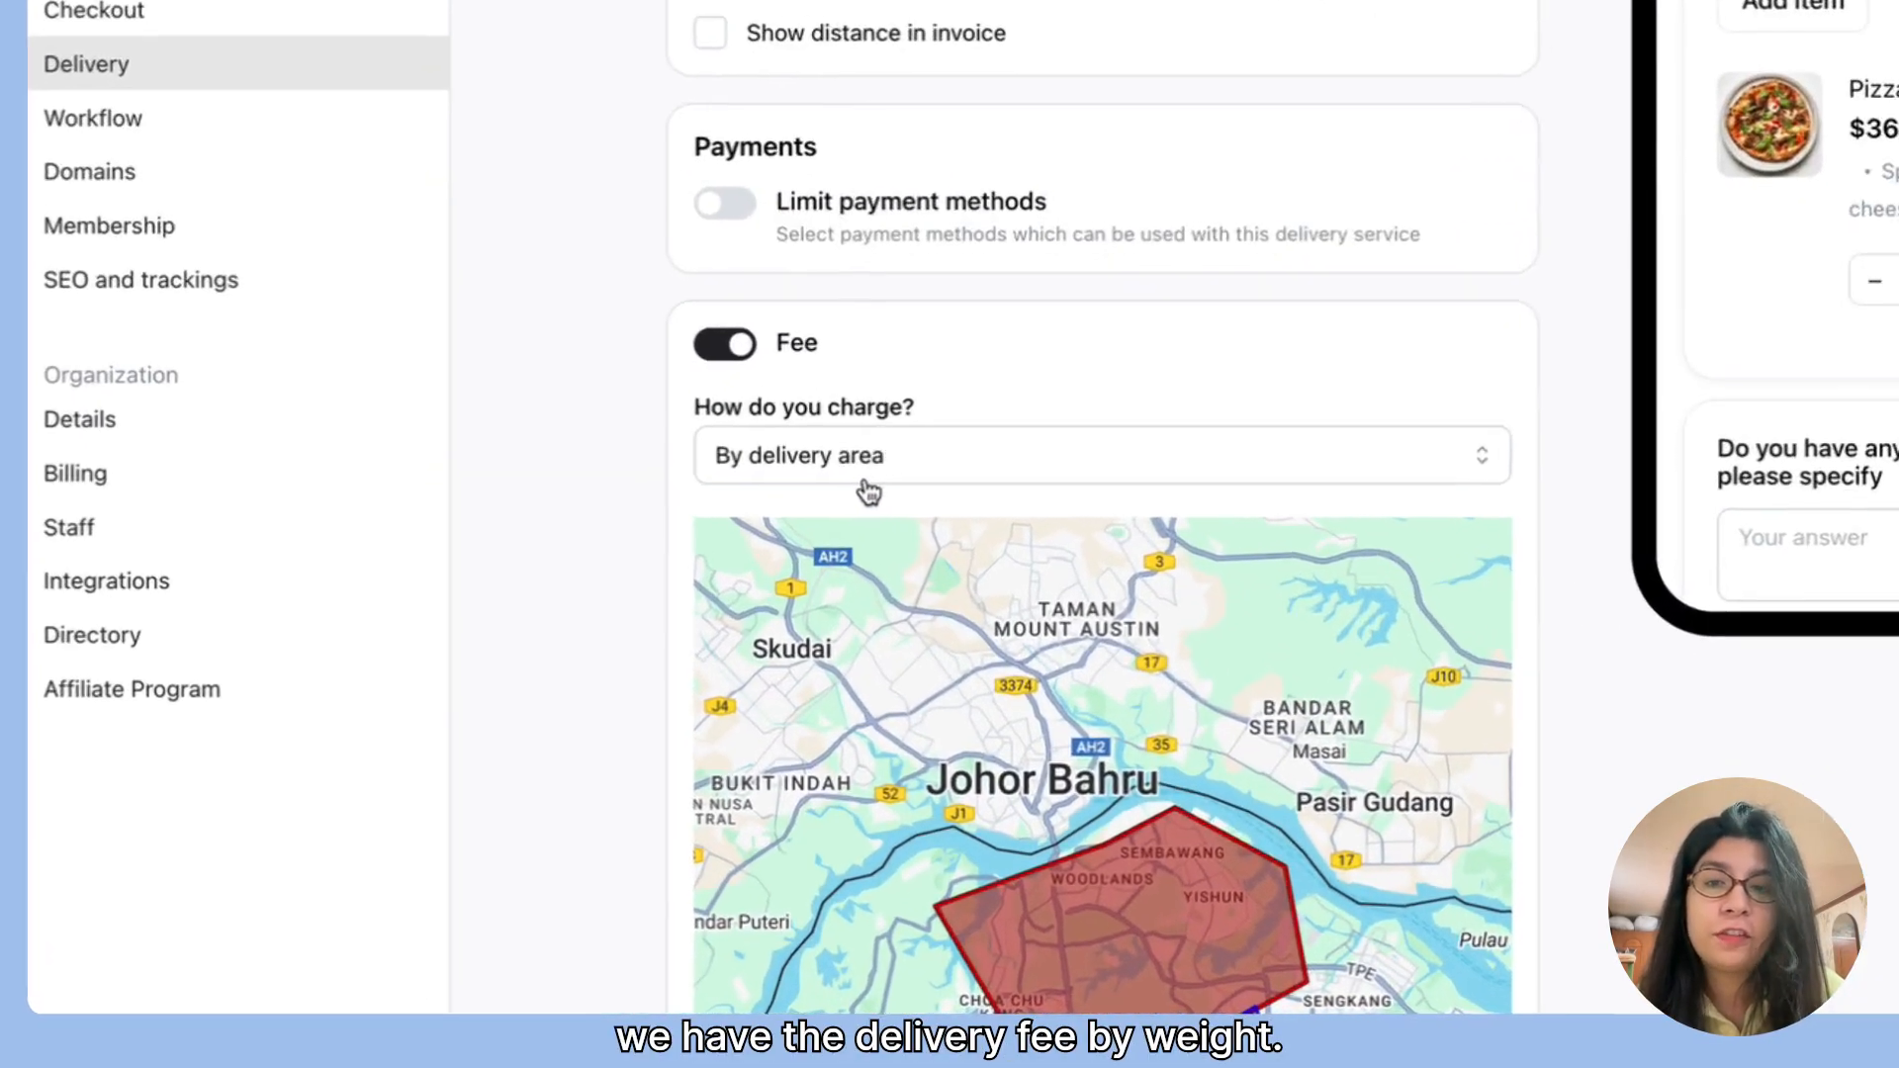
pyautogui.click(867, 481)
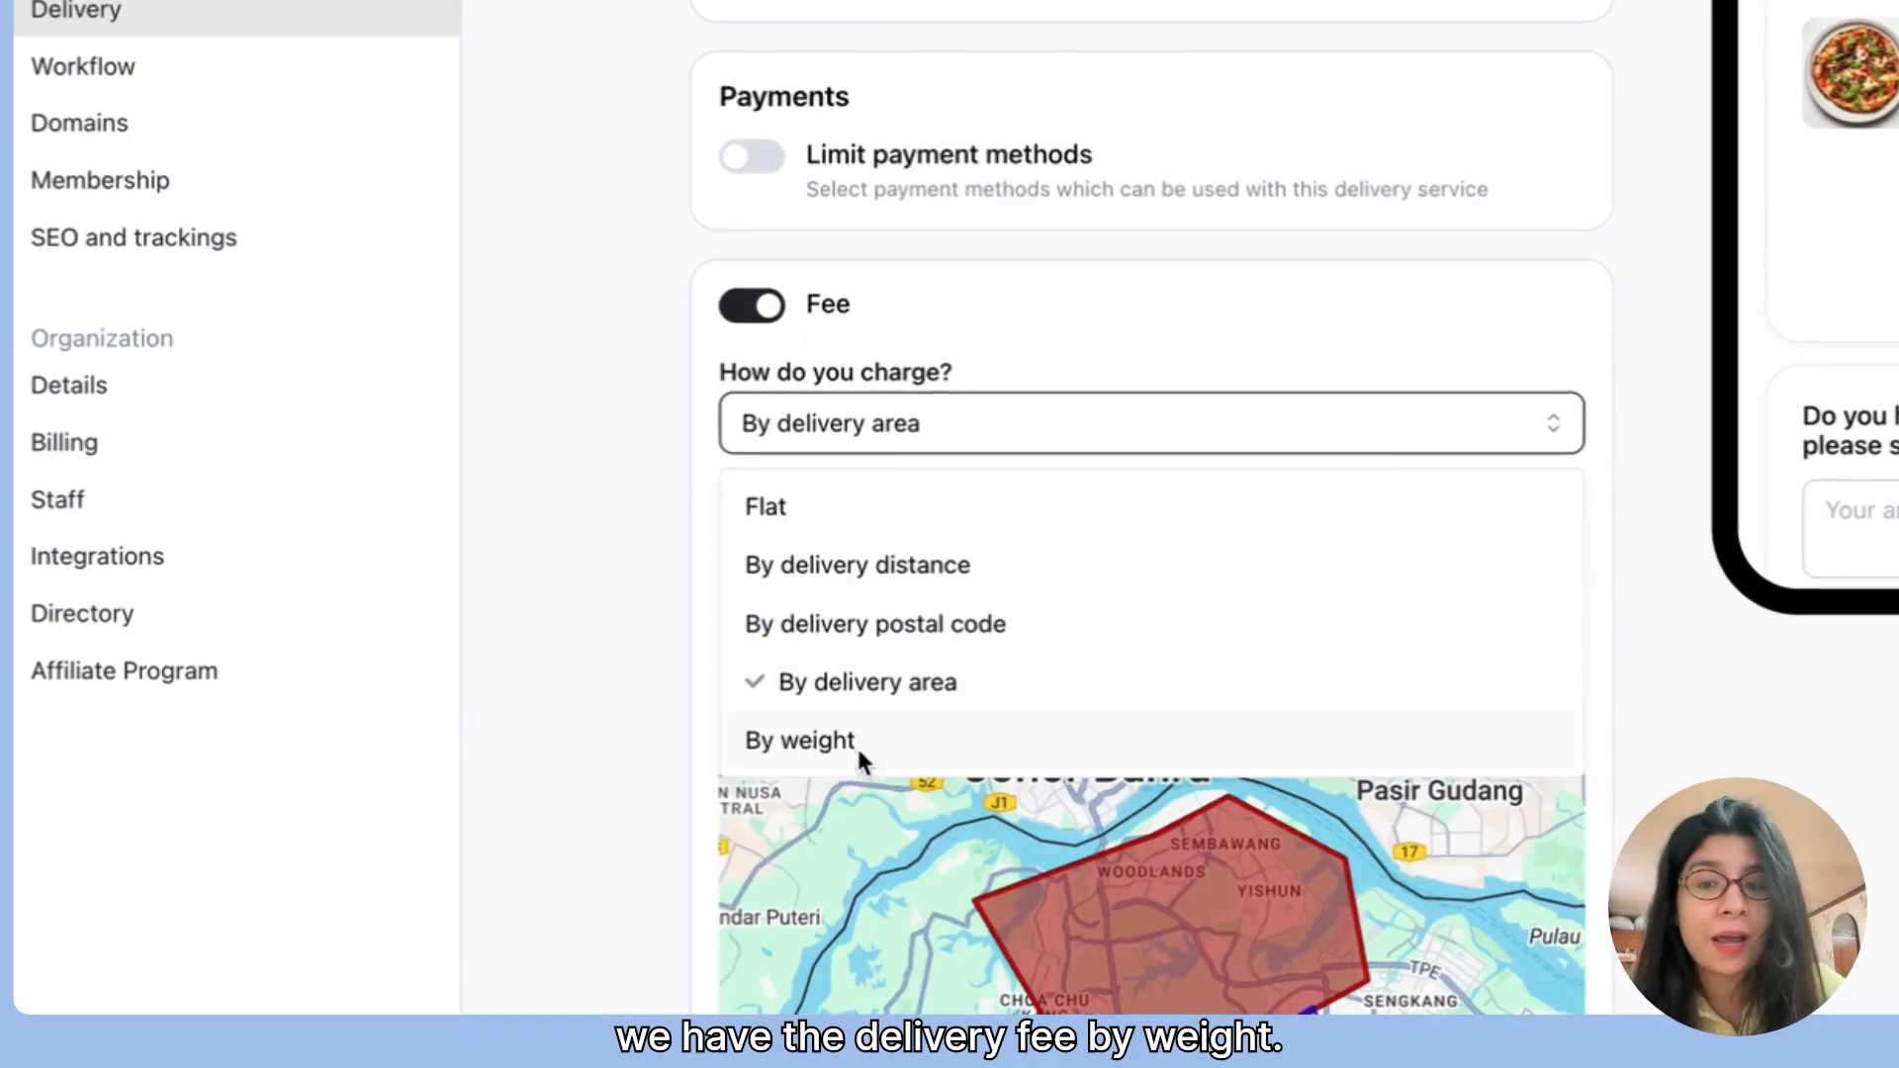
pyautogui.click(835, 770)
pyautogui.click(1371, 681)
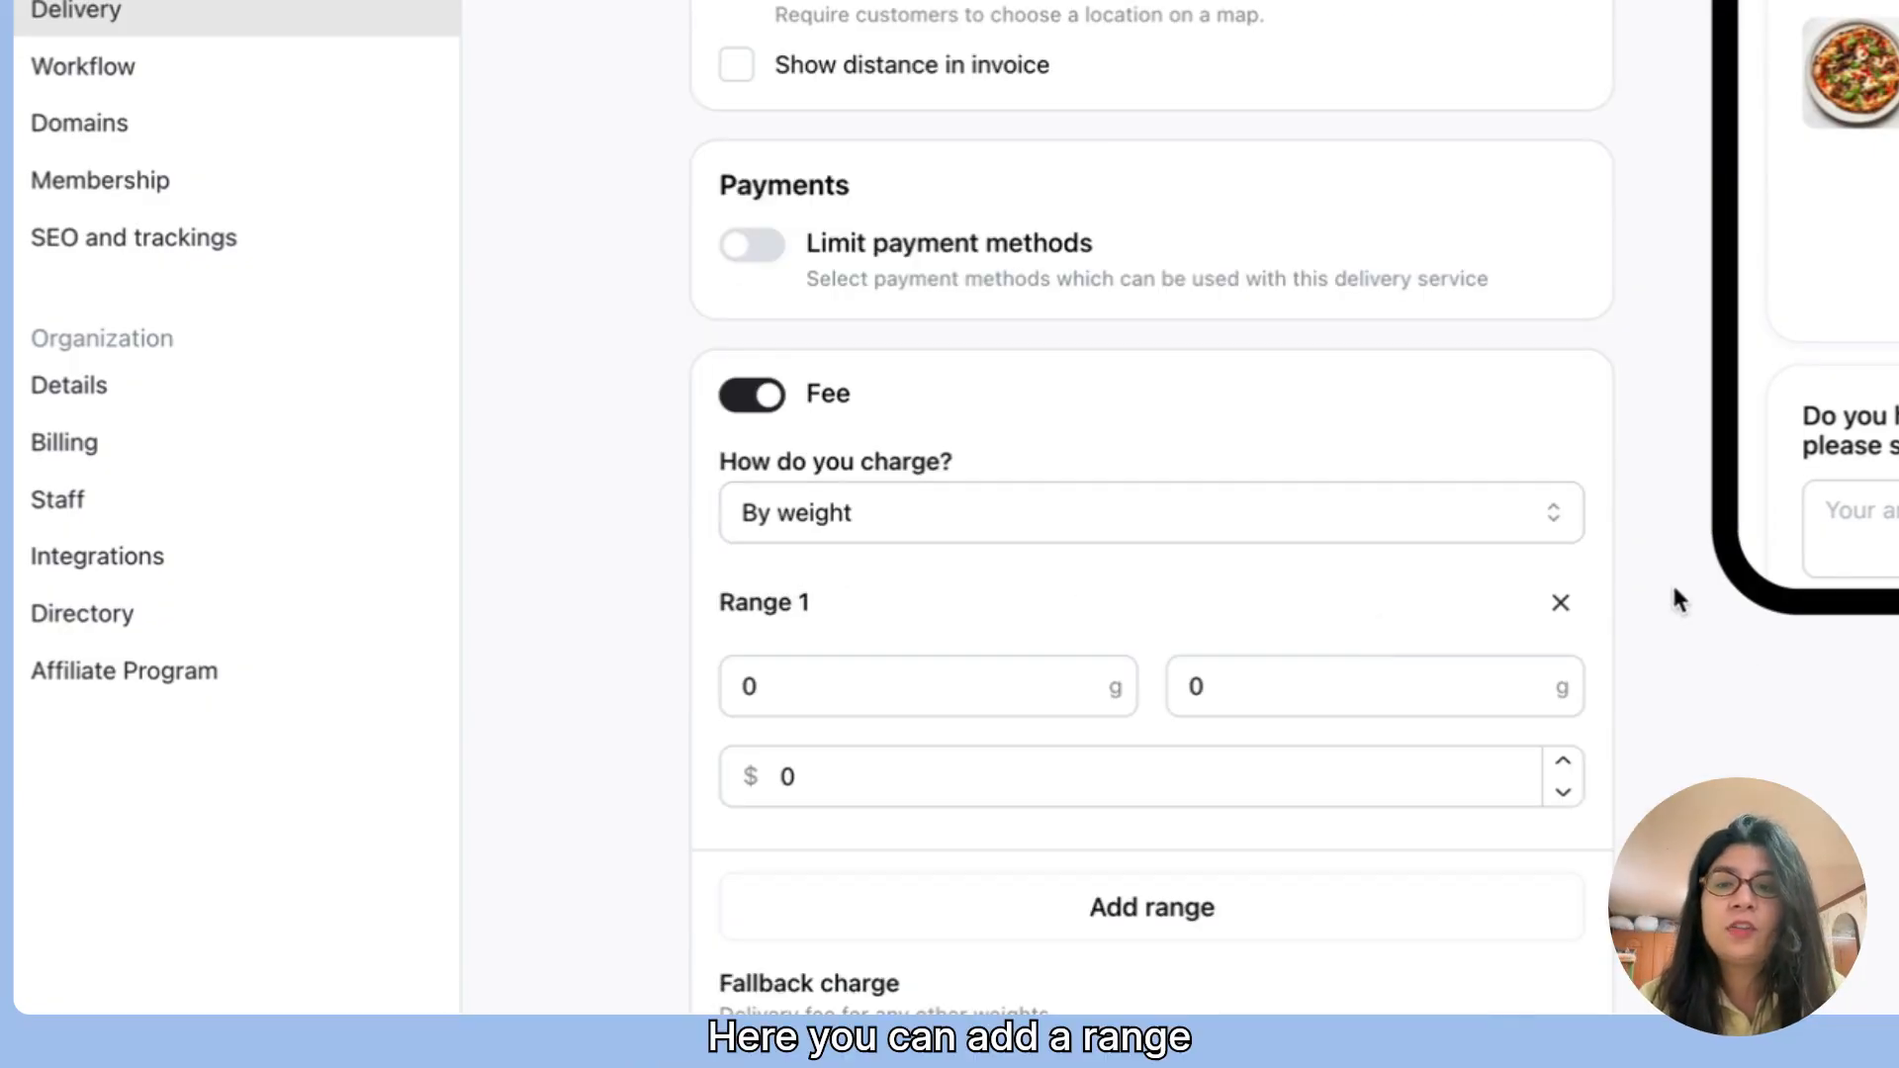
# Step: Set the first weight range to 0–500 g with a $3 fee
pyautogui.scroll(-3, 1721, 628)
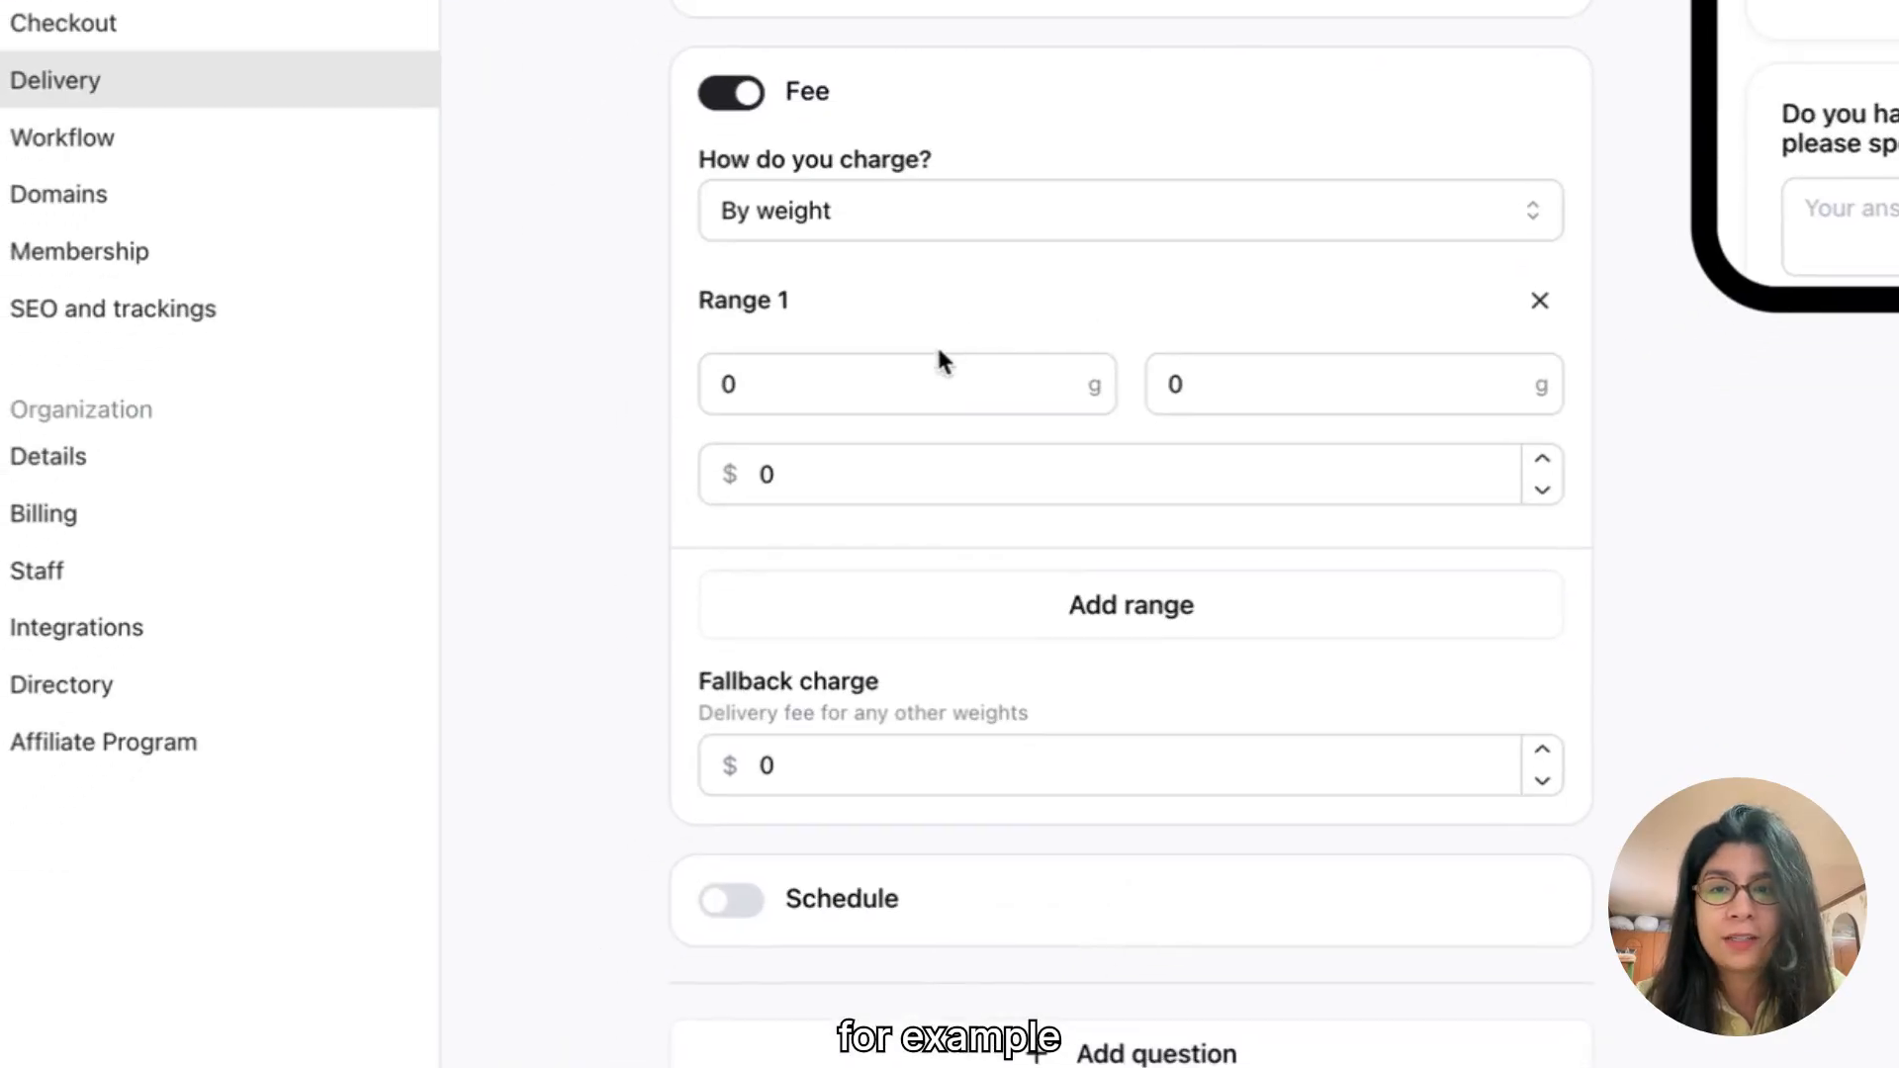
pyautogui.click(983, 629)
pyautogui.press('BackSpace')
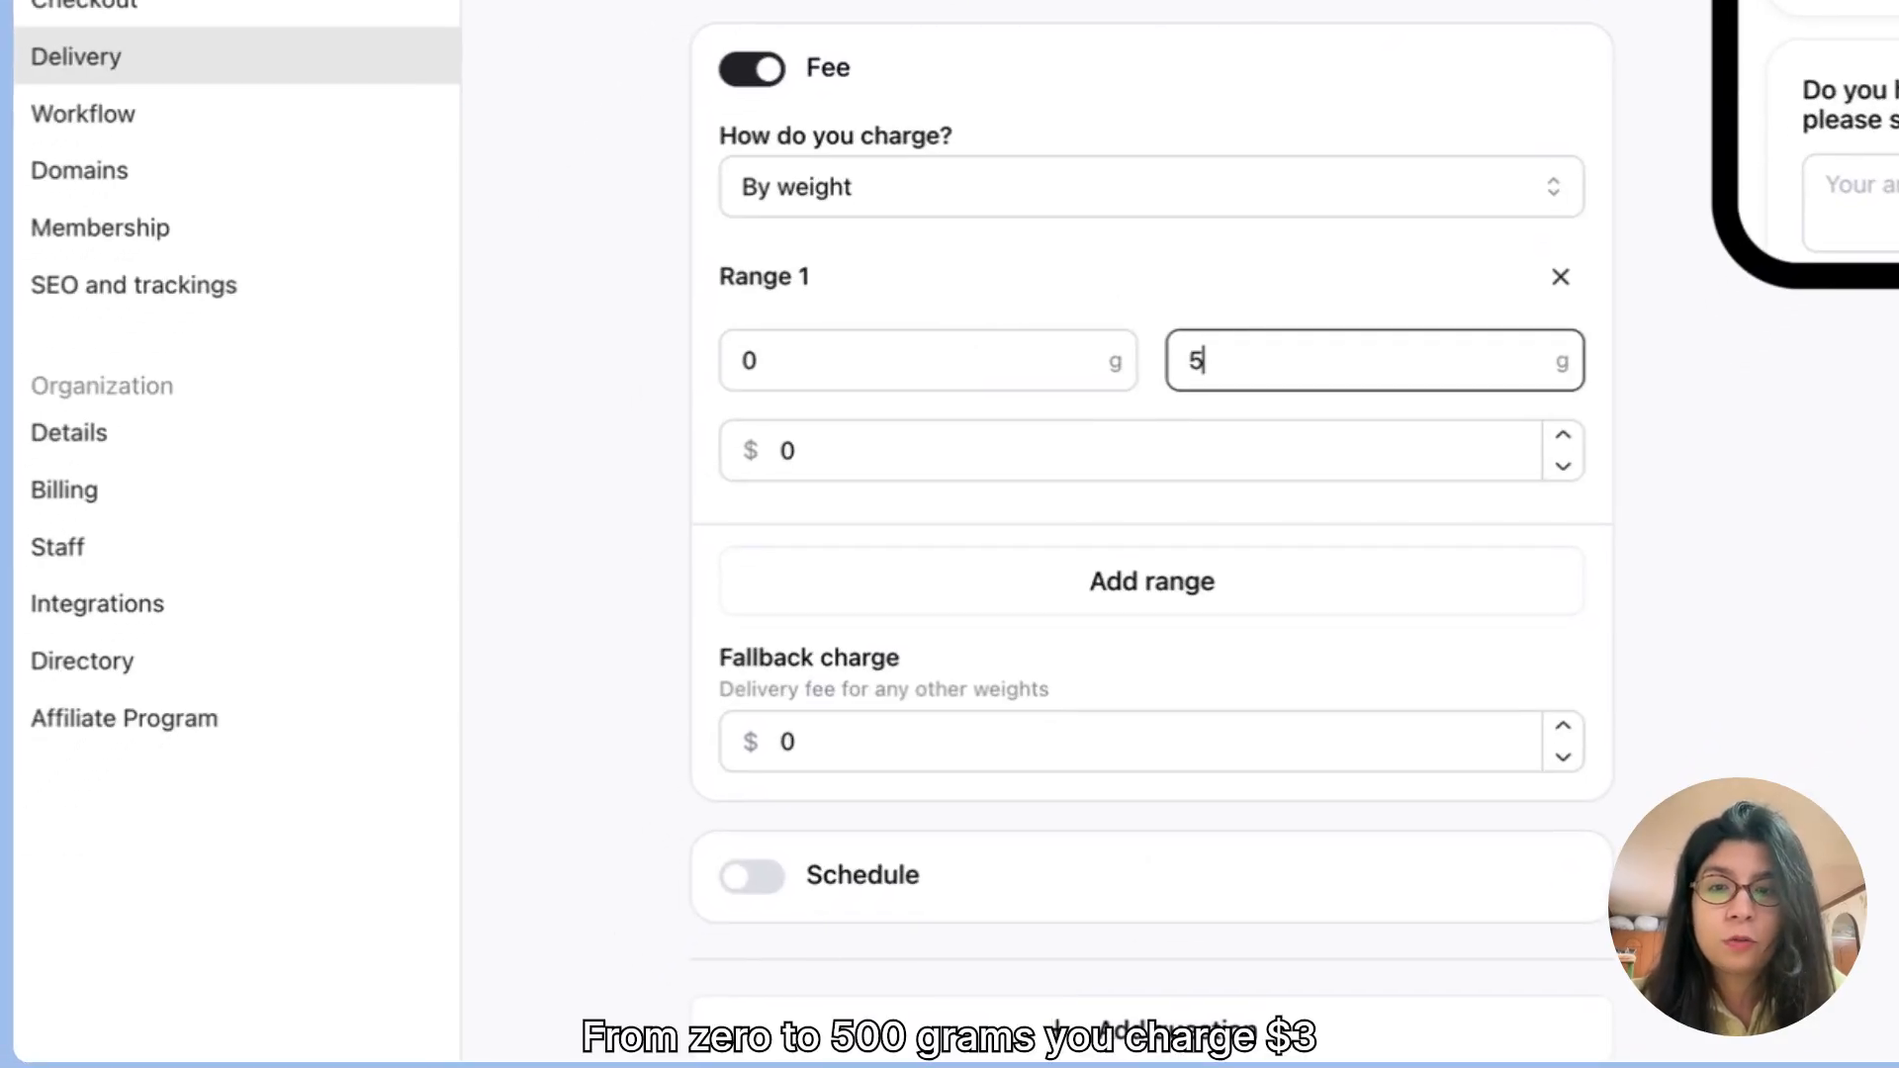
pyautogui.click(1078, 459)
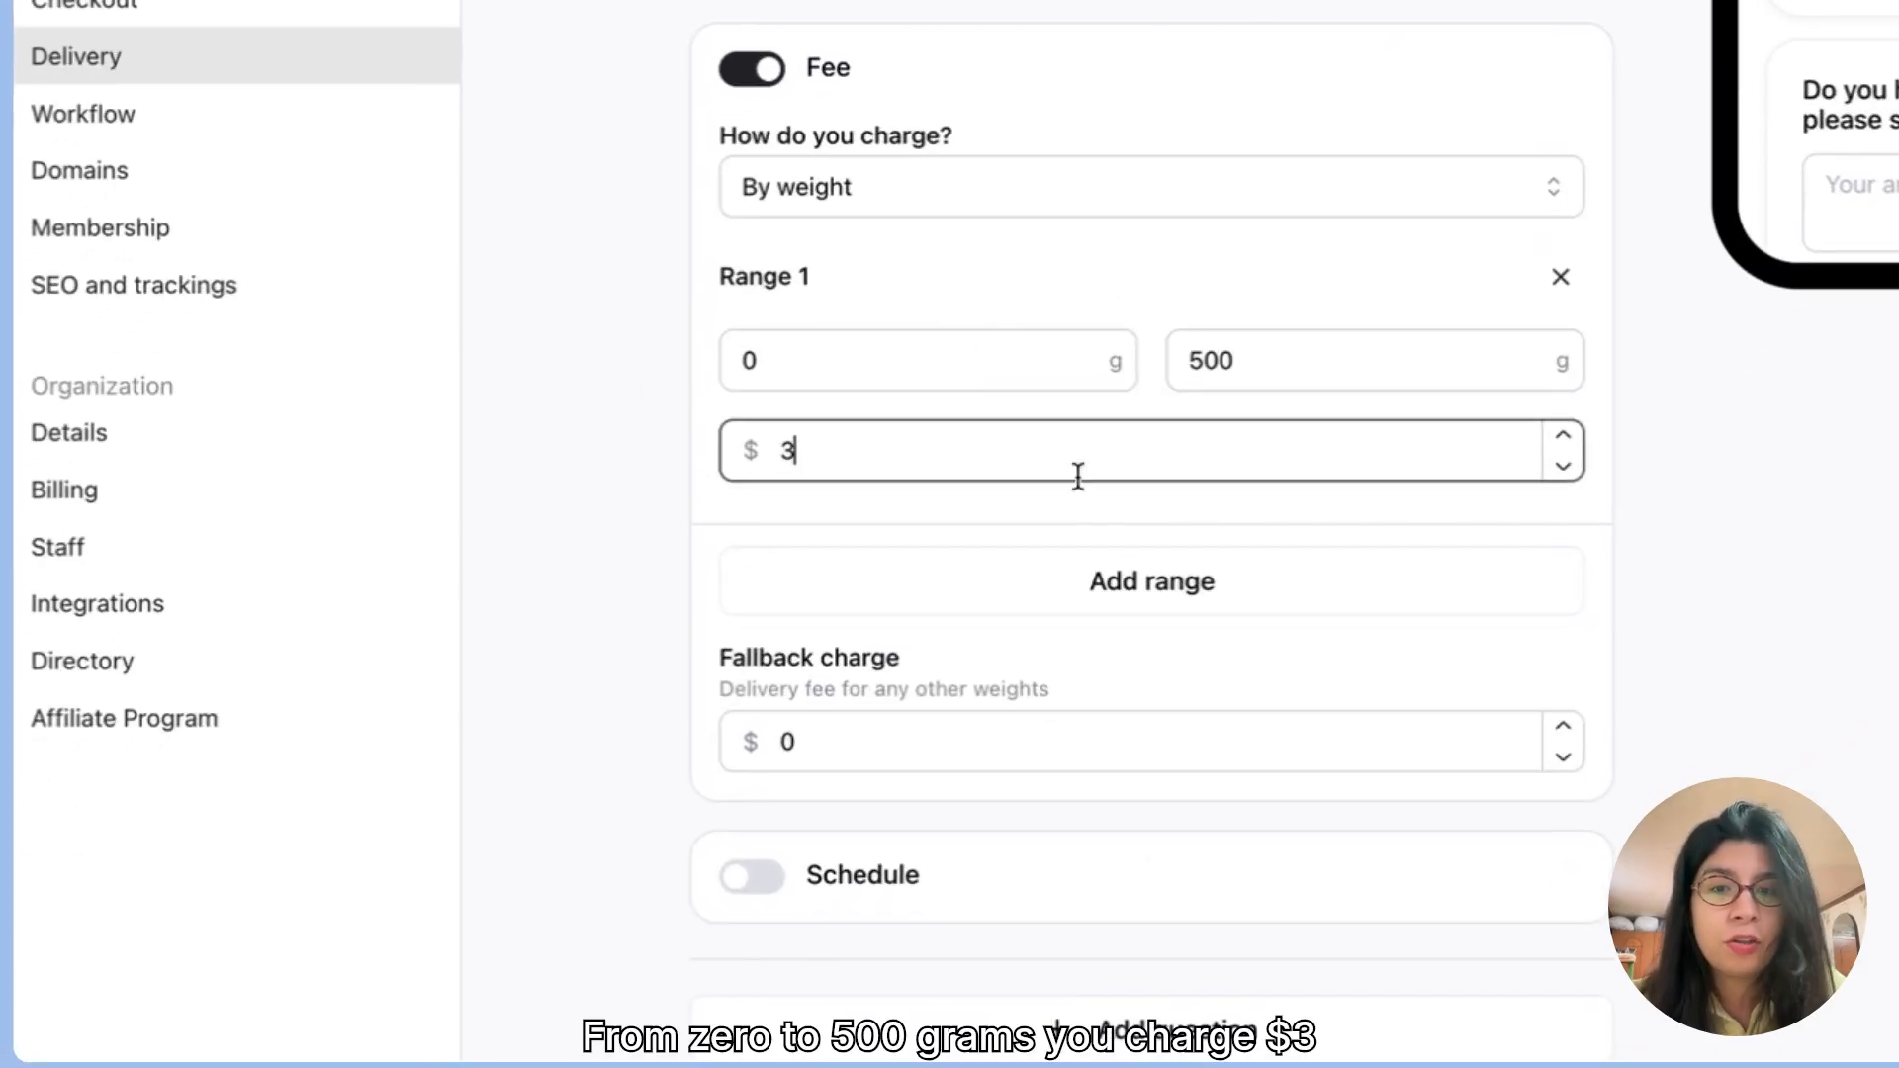
pyautogui.write('3')
# Step: Add a second weight range from 501 g to 1000 g with a $6 fee
pyautogui.click(1115, 581)
pyautogui.click(916, 661)
pyautogui.press('BackSpace')
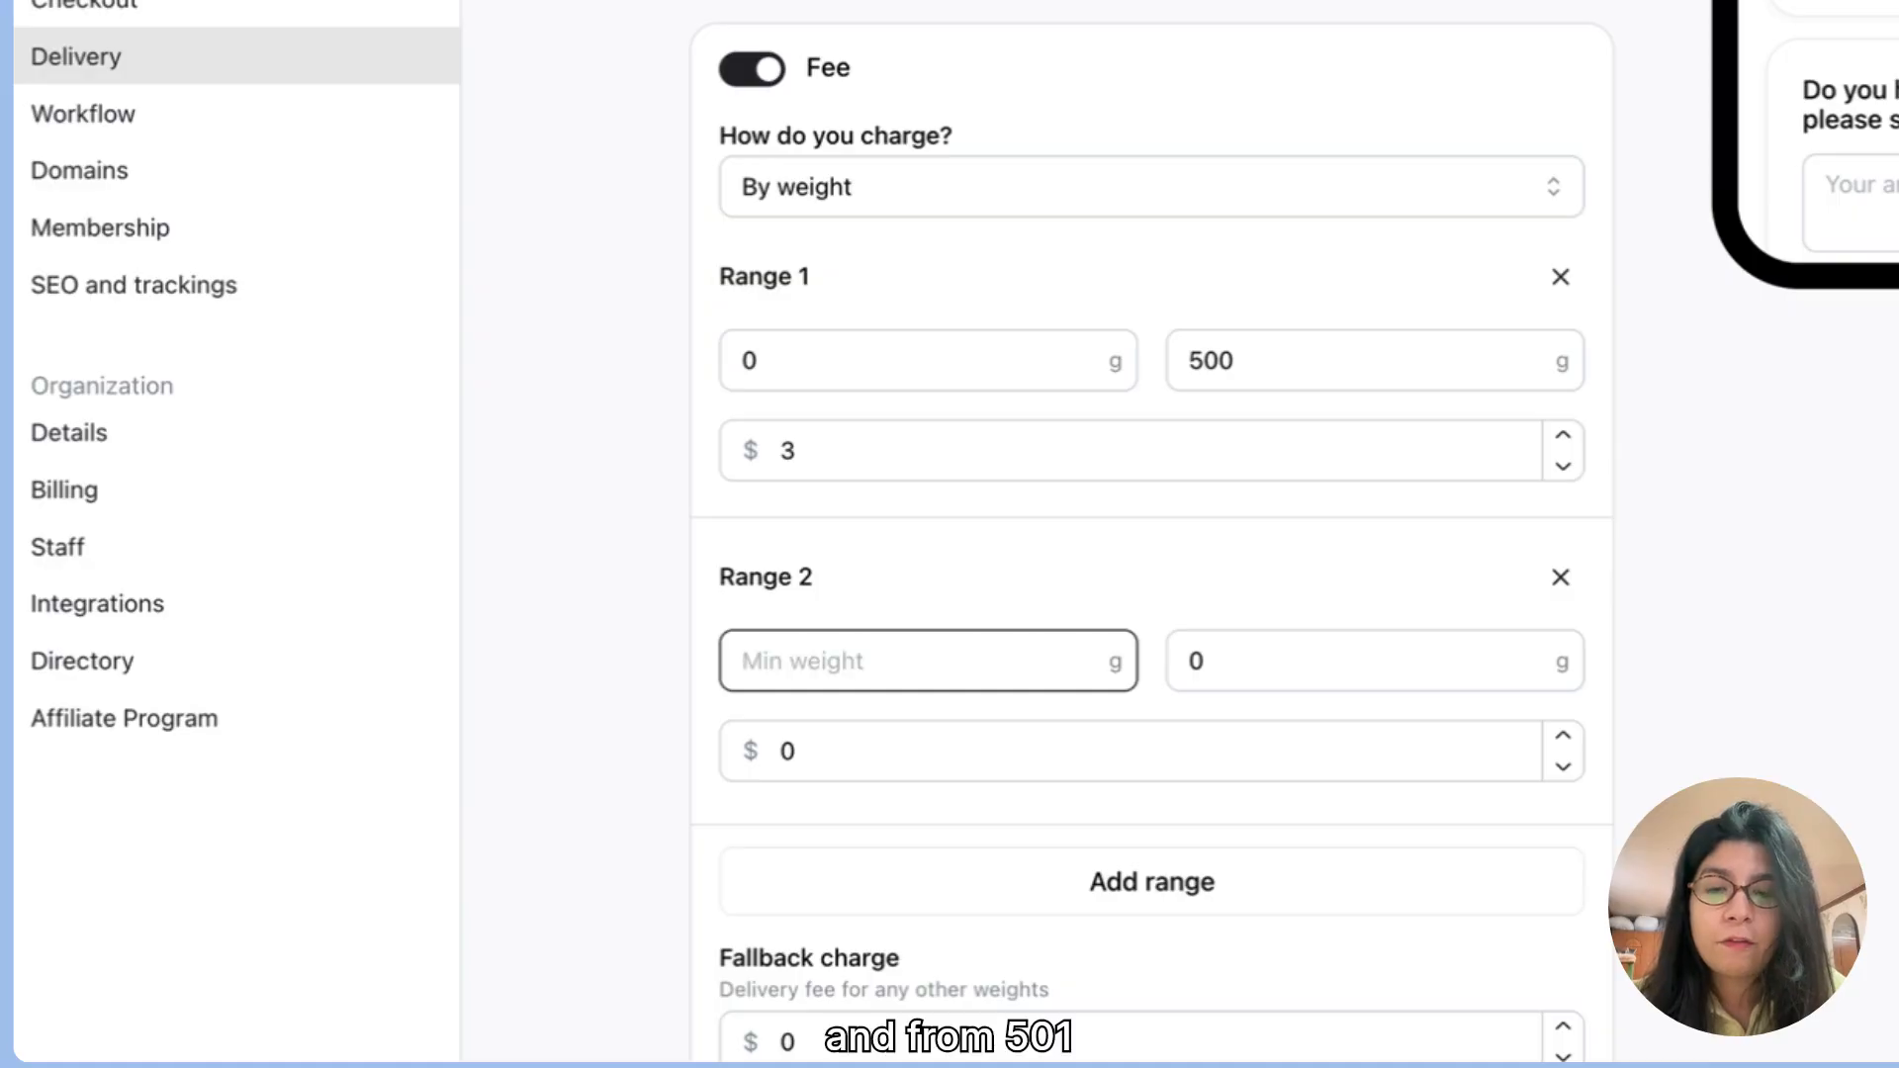
pyautogui.click(1243, 644)
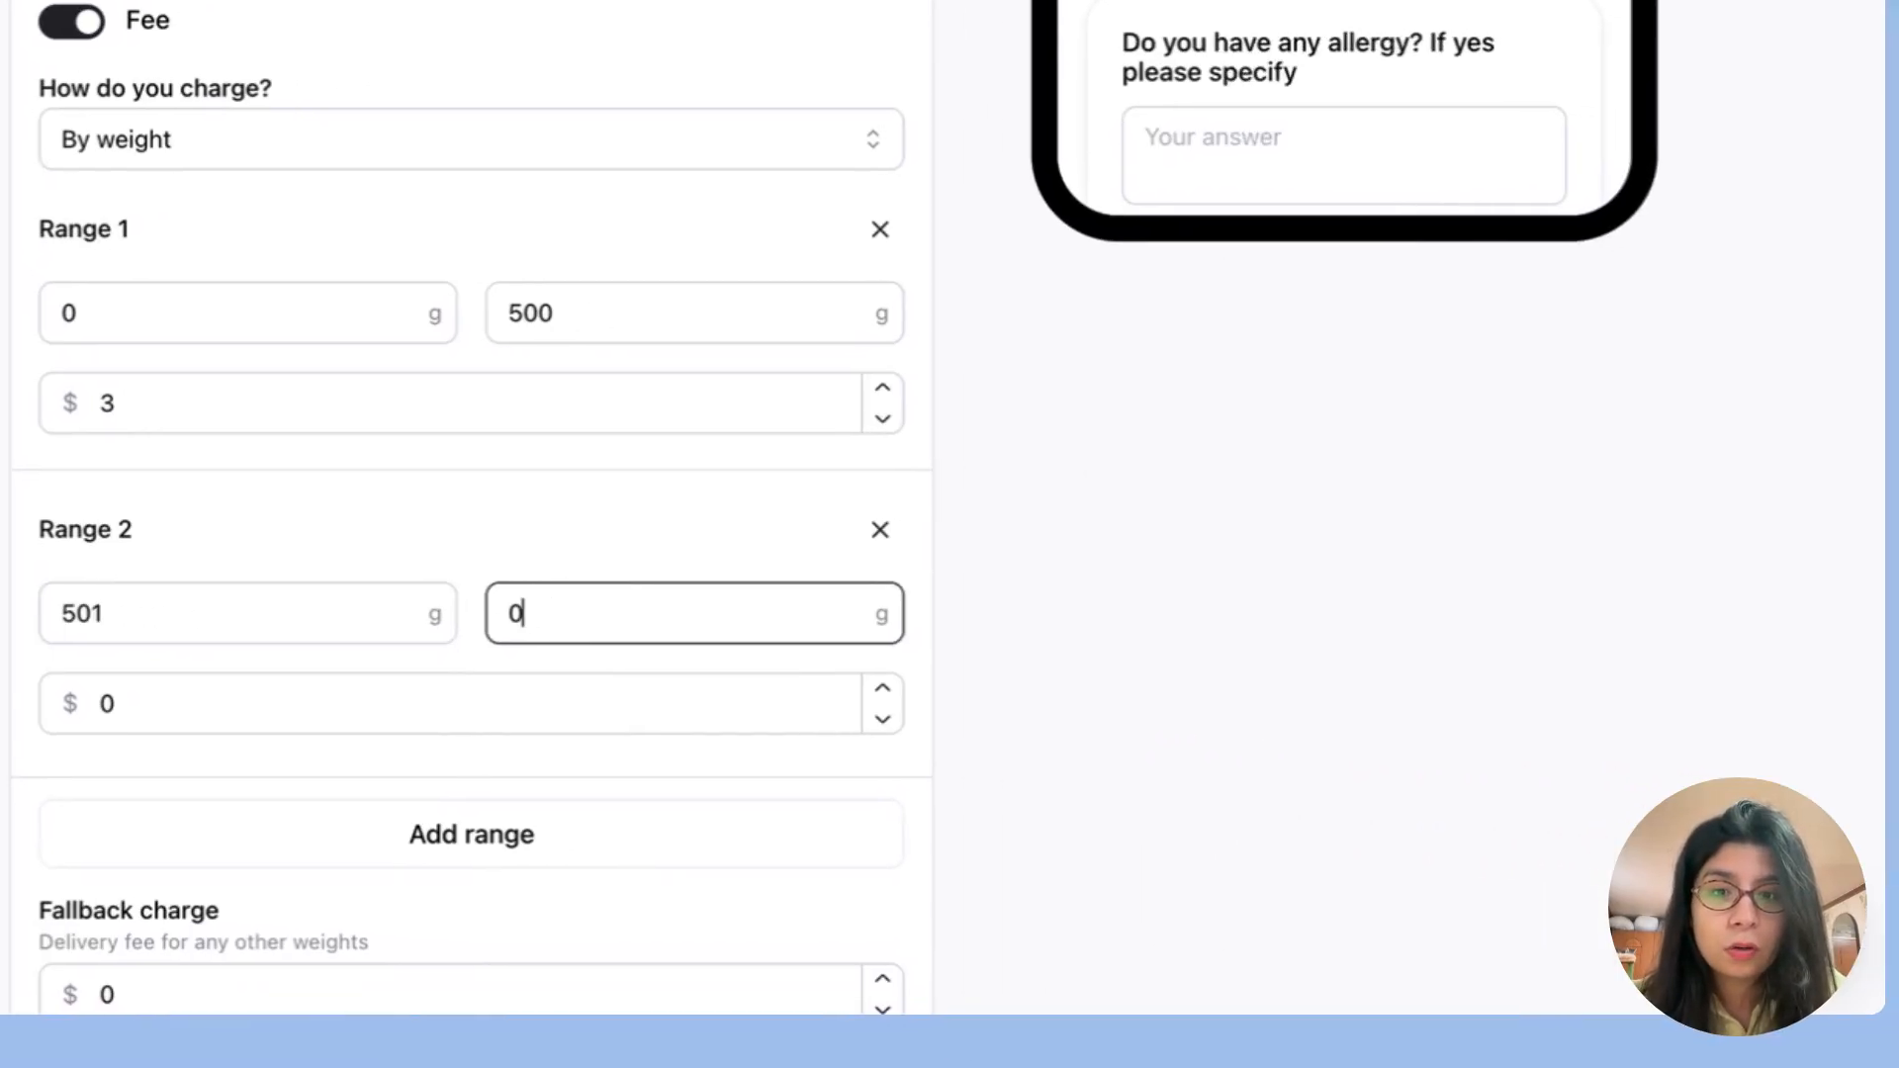
pyautogui.write('100')
pyautogui.press('BackSpace')
pyautogui.press('BackSpace')
pyautogui.press('BackSpace')
pyautogui.press('BackSpace')
pyautogui.write('1000')
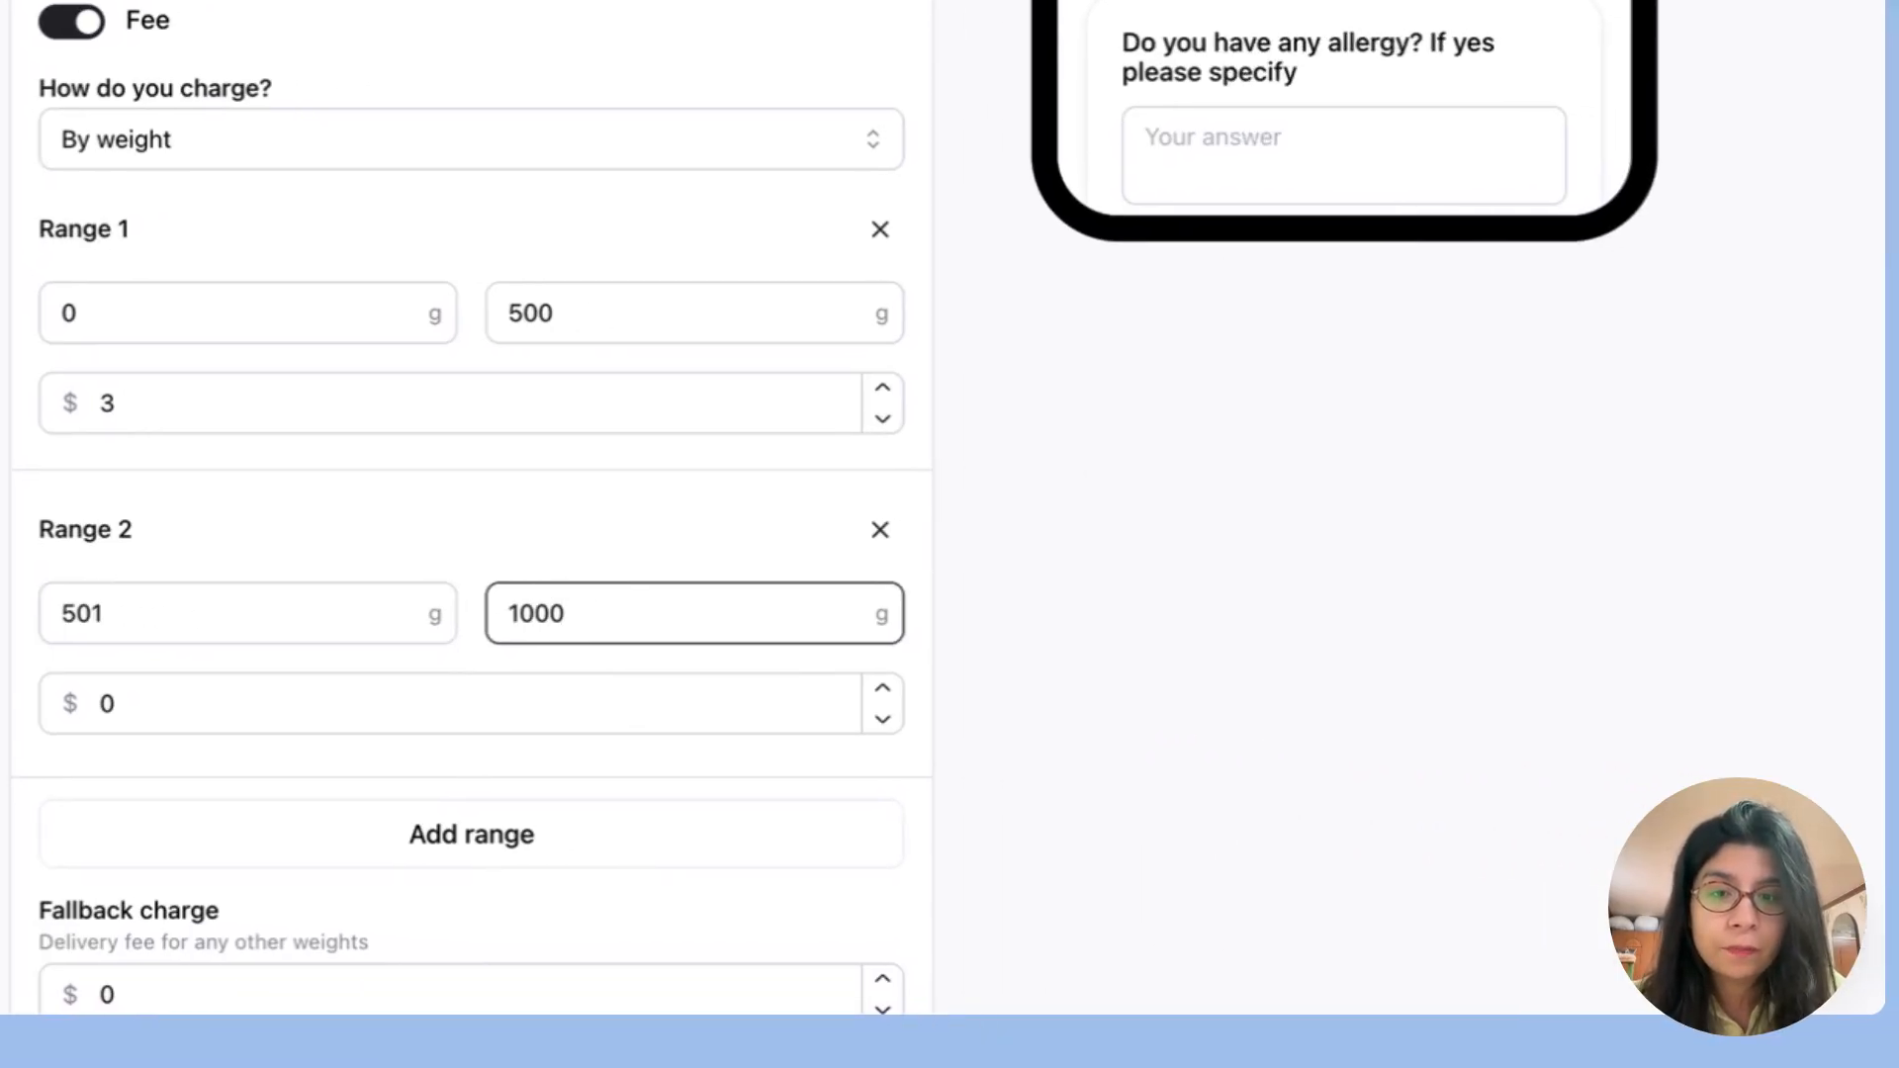
pyautogui.click(525, 706)
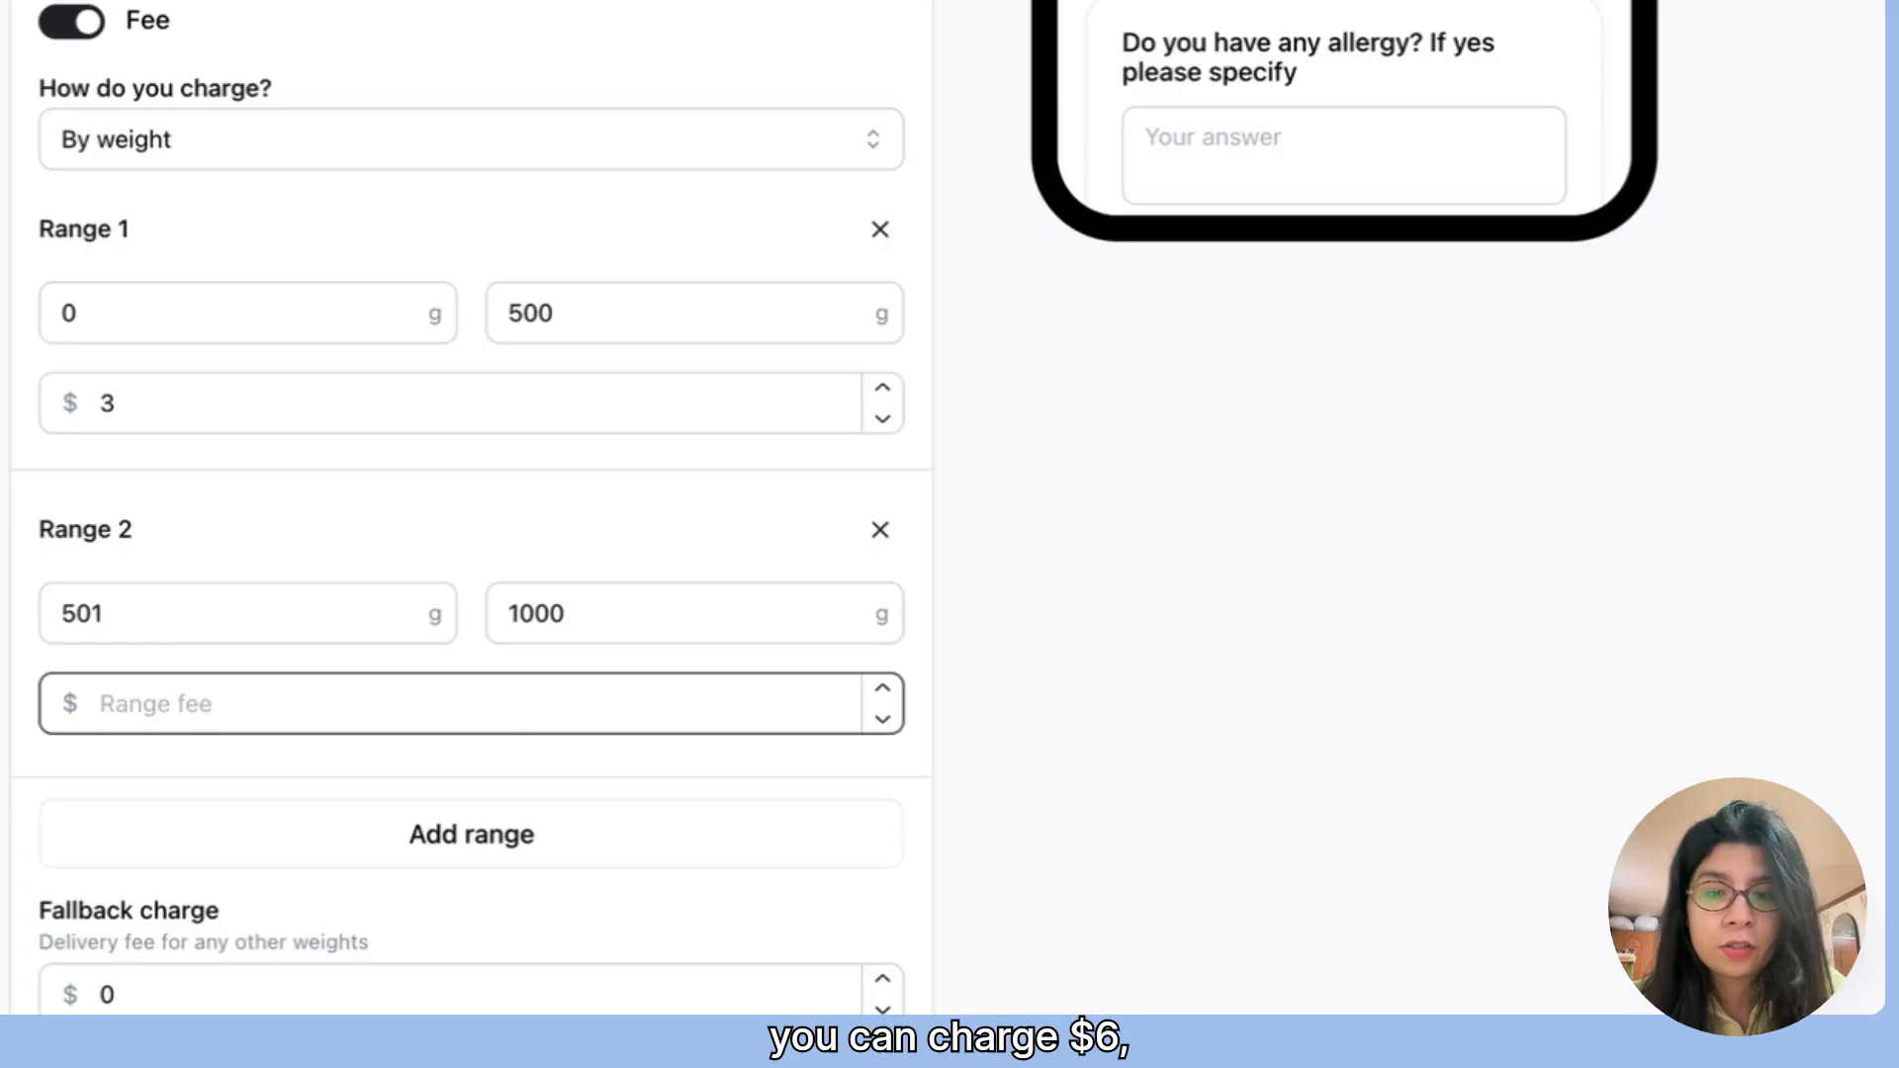
pyautogui.write('6')
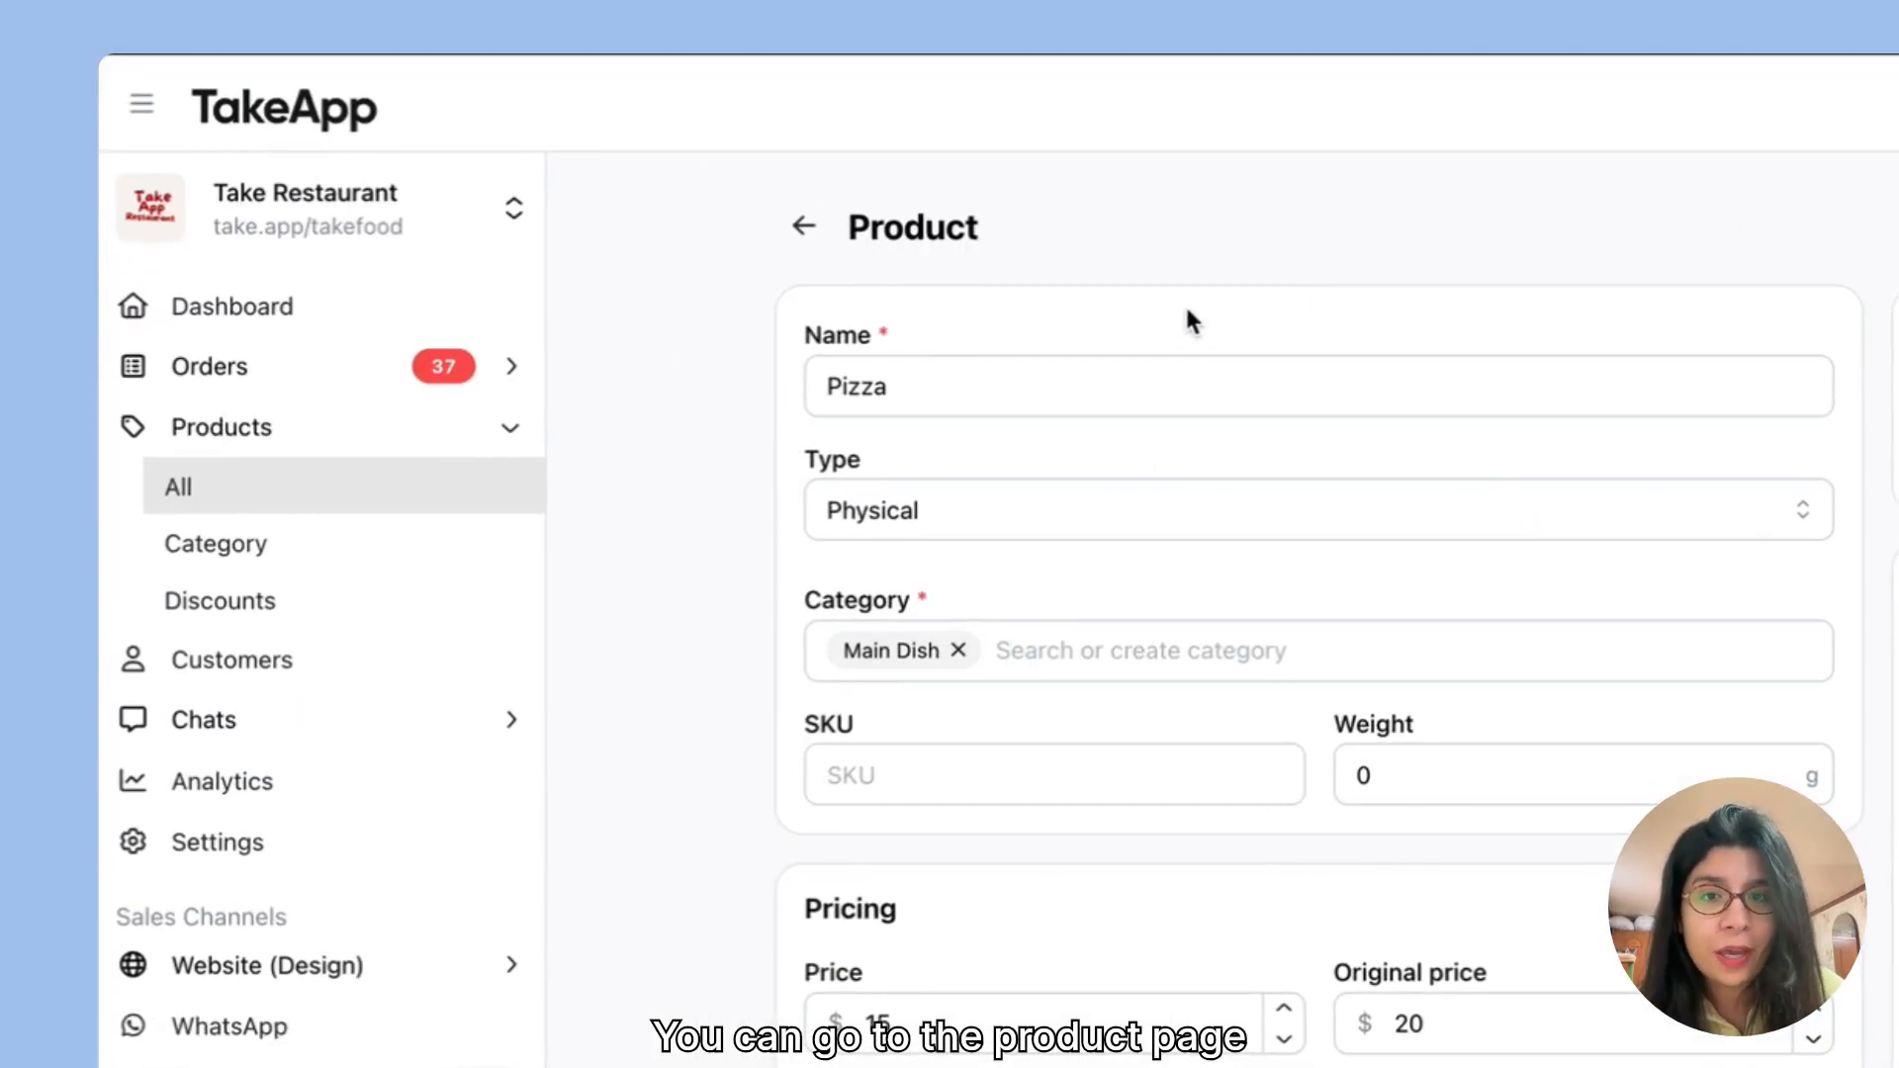
# Step: Set the Pizza product's weight to 100 g
pyautogui.click(1445, 792)
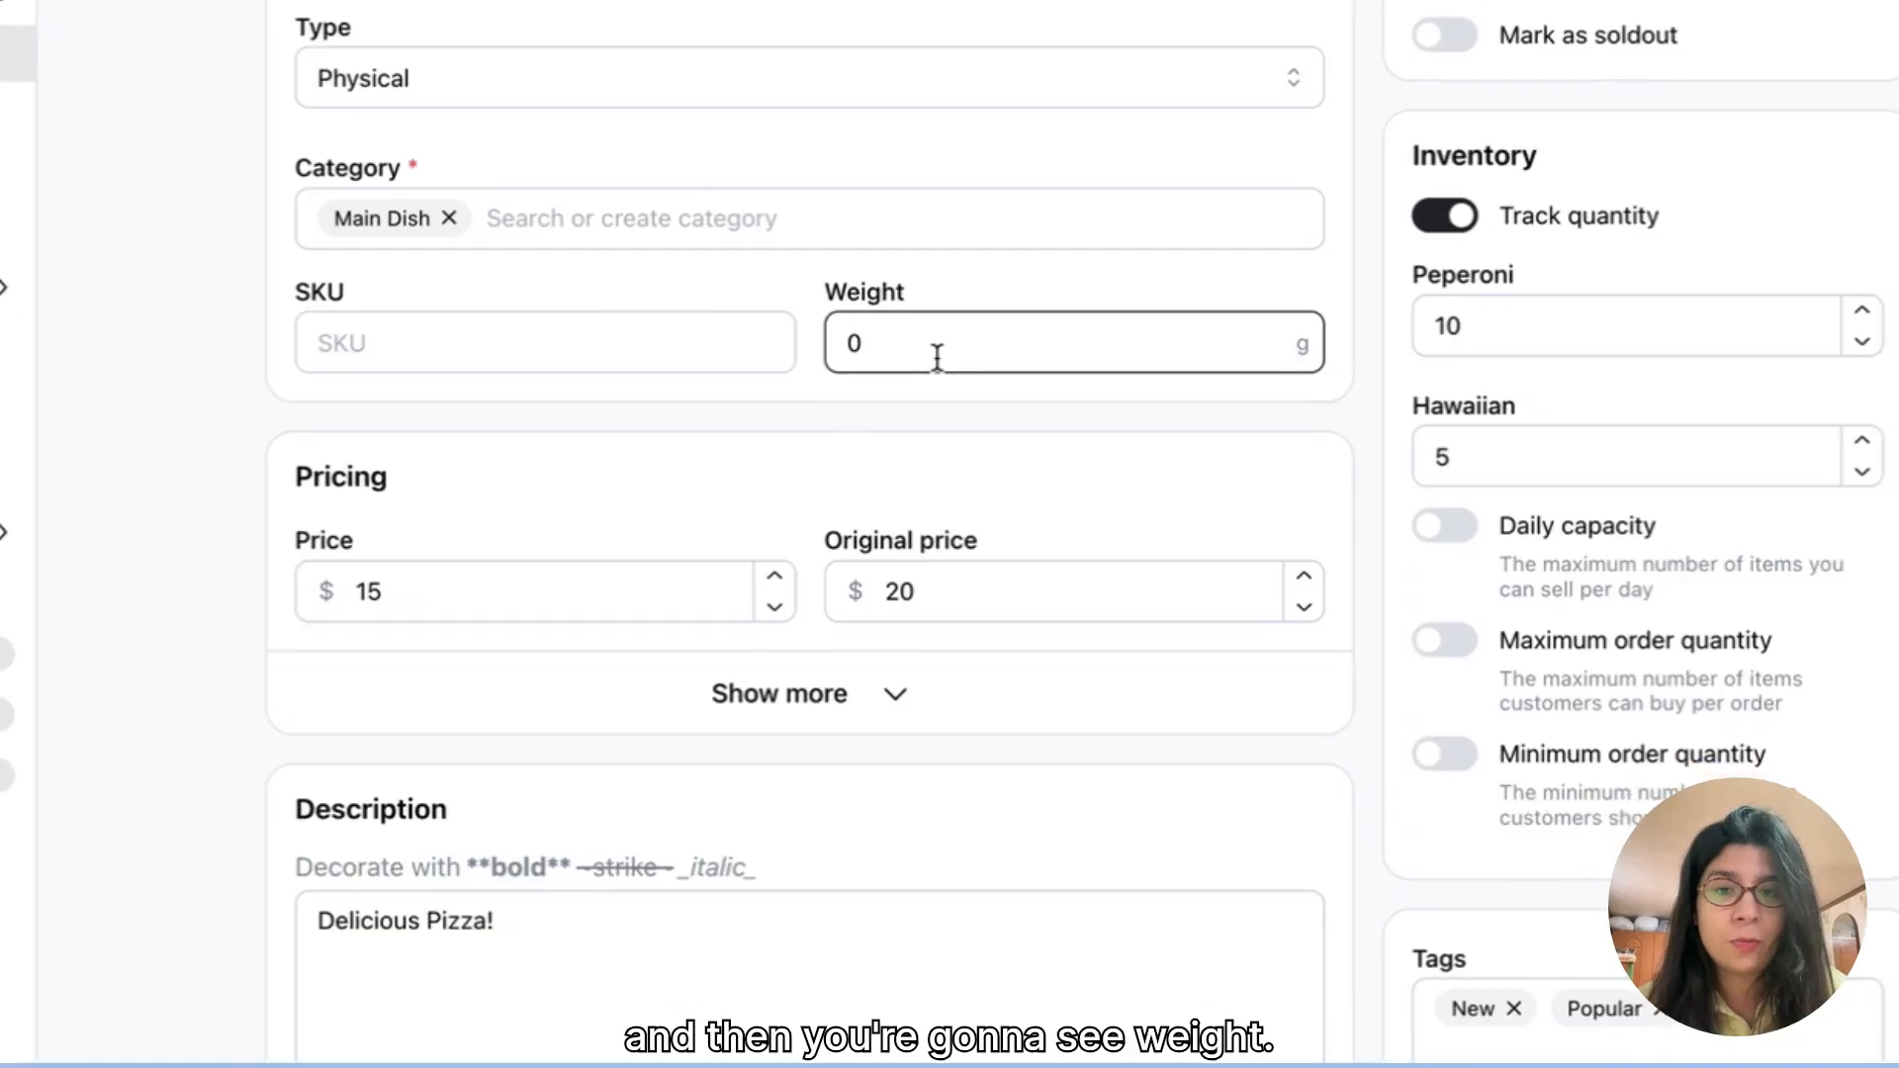
pyautogui.press('BackSpace')
pyautogui.write('100')
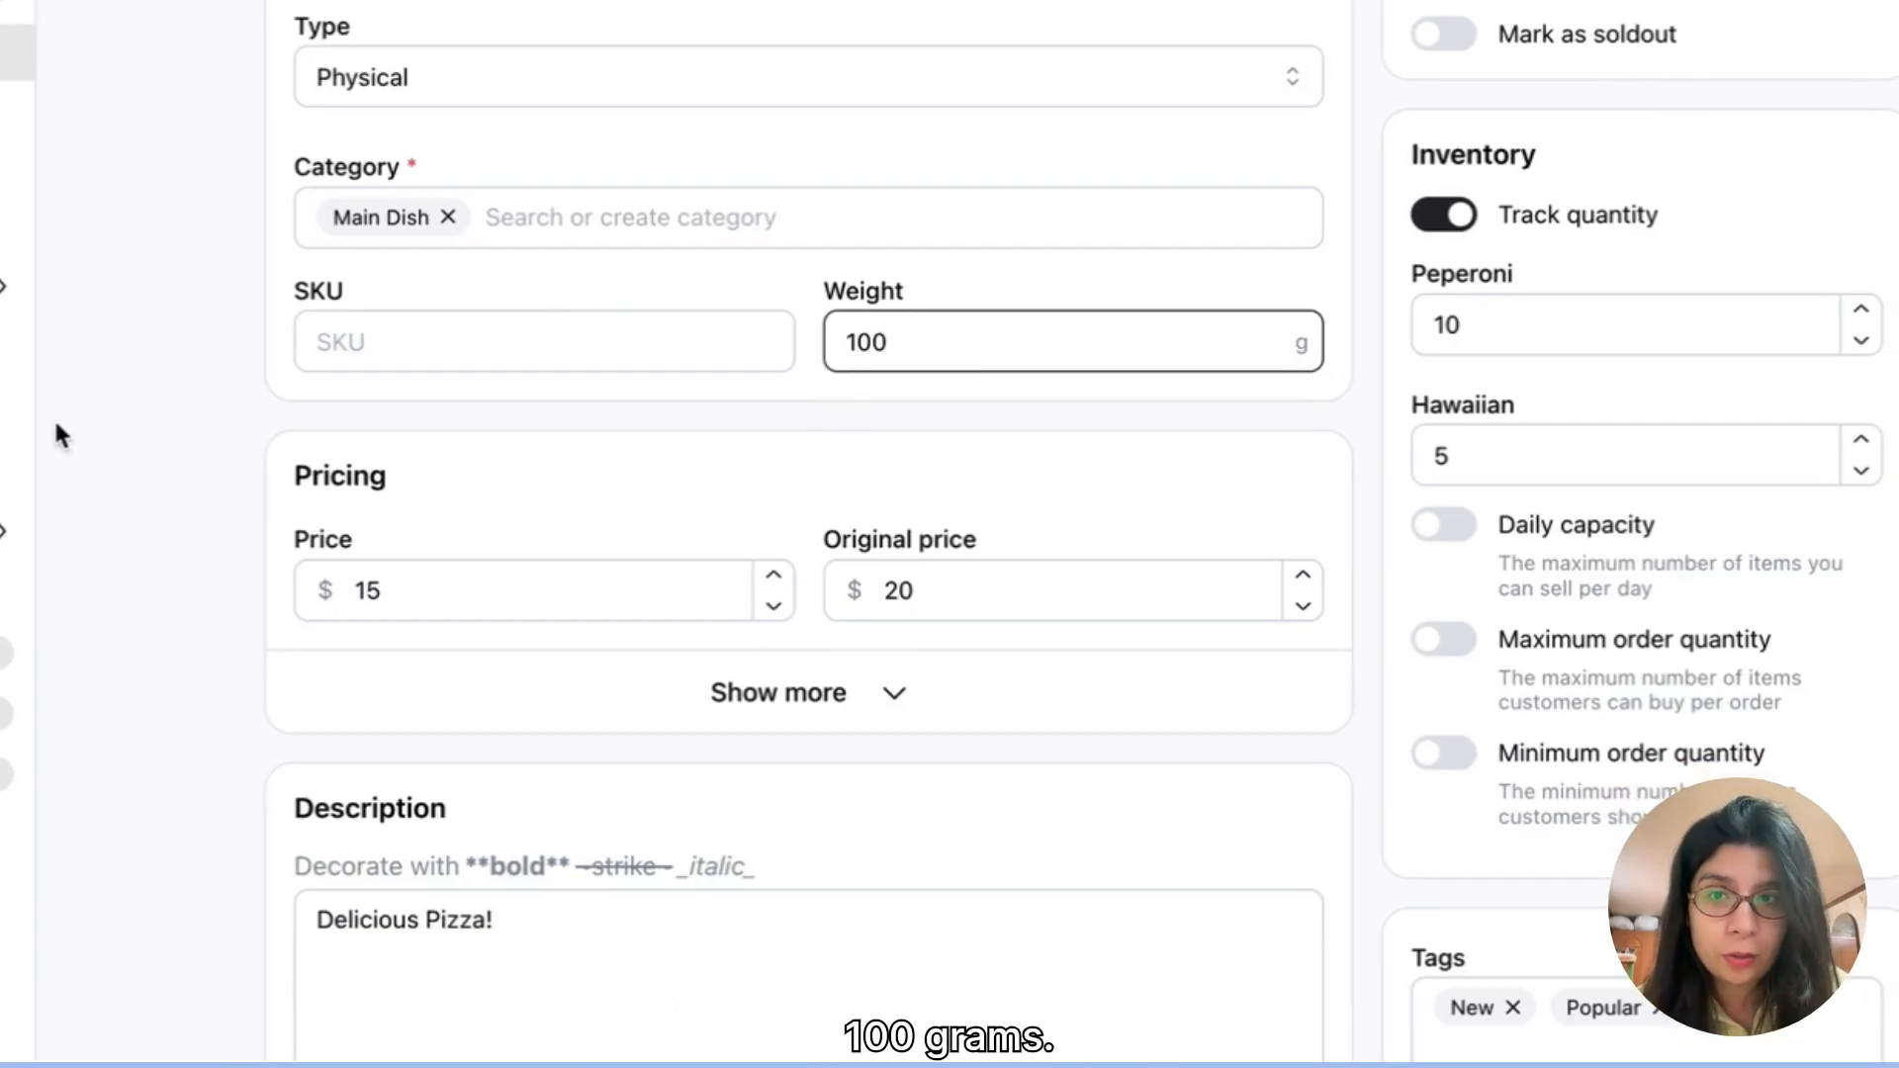
pyautogui.click(56, 425)
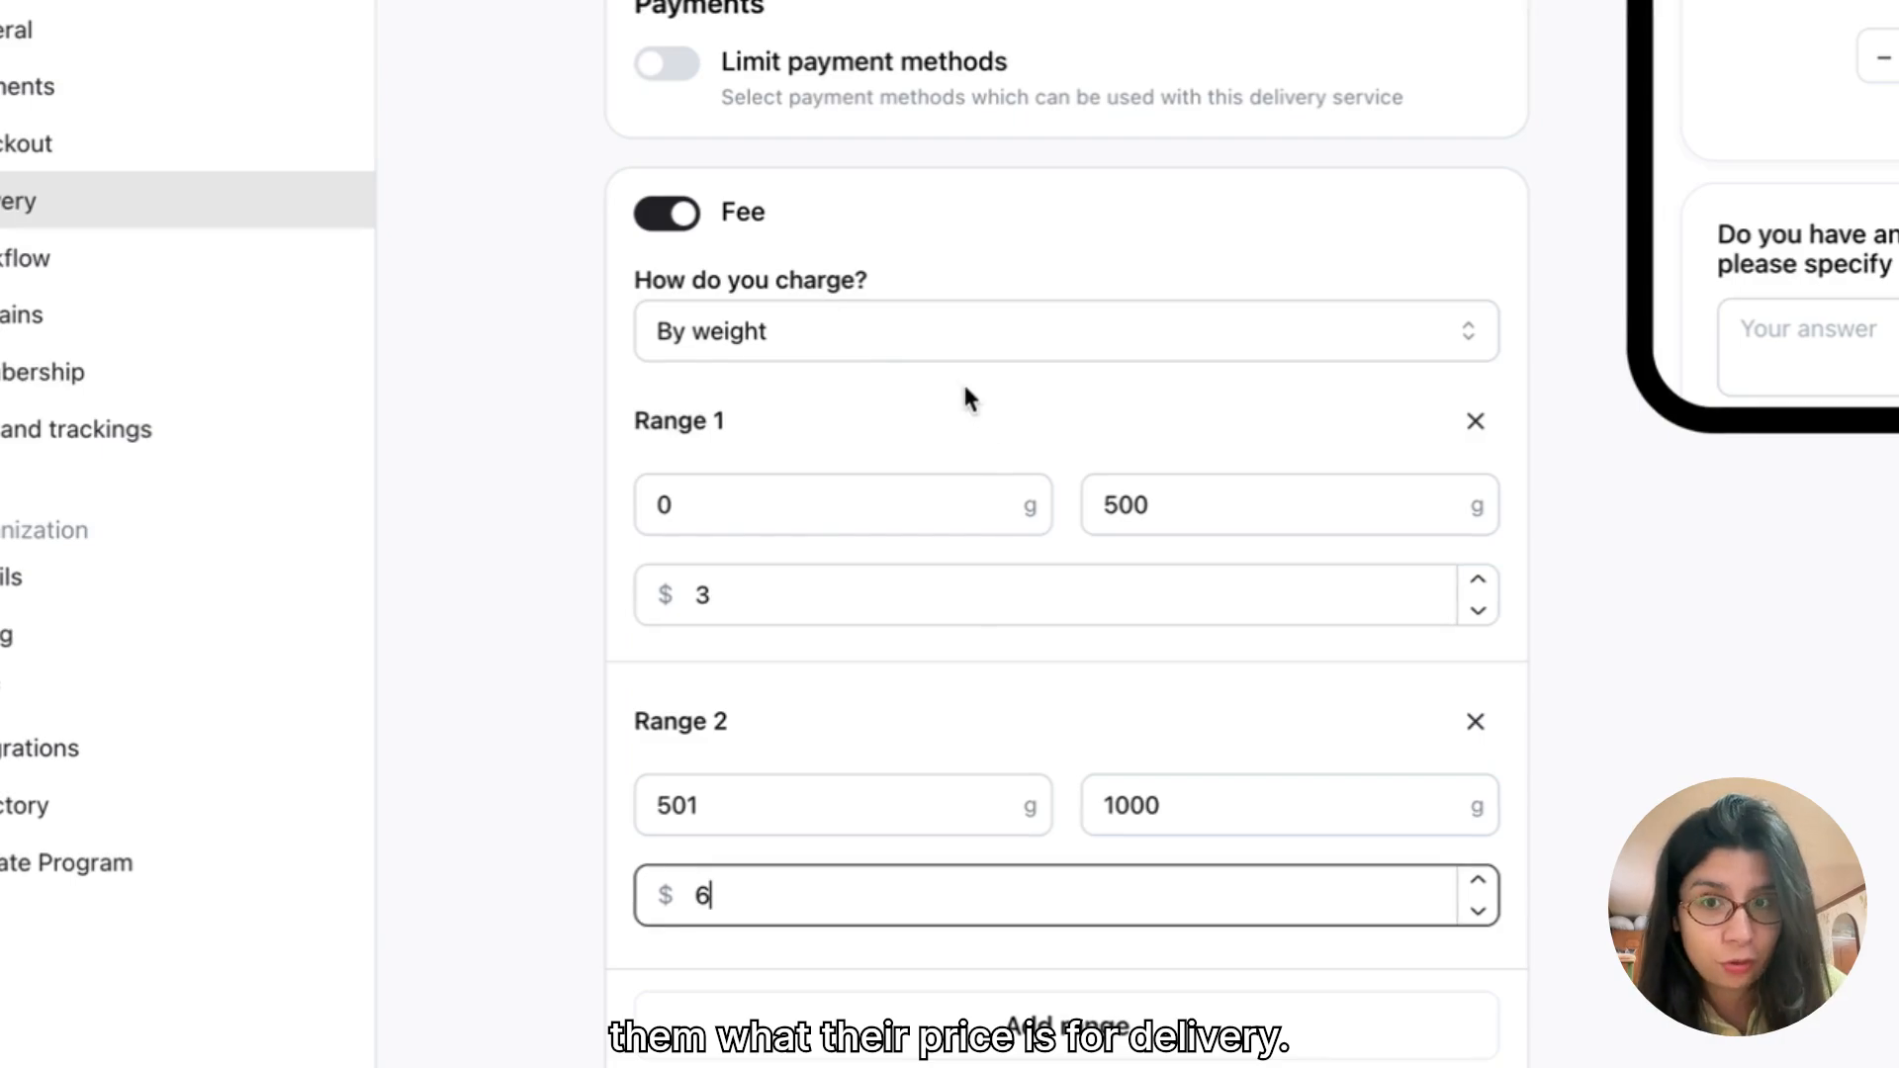
# Step: Turn the delivery service's fee back on as a flat $5 charge
pyautogui.click(924, 331)
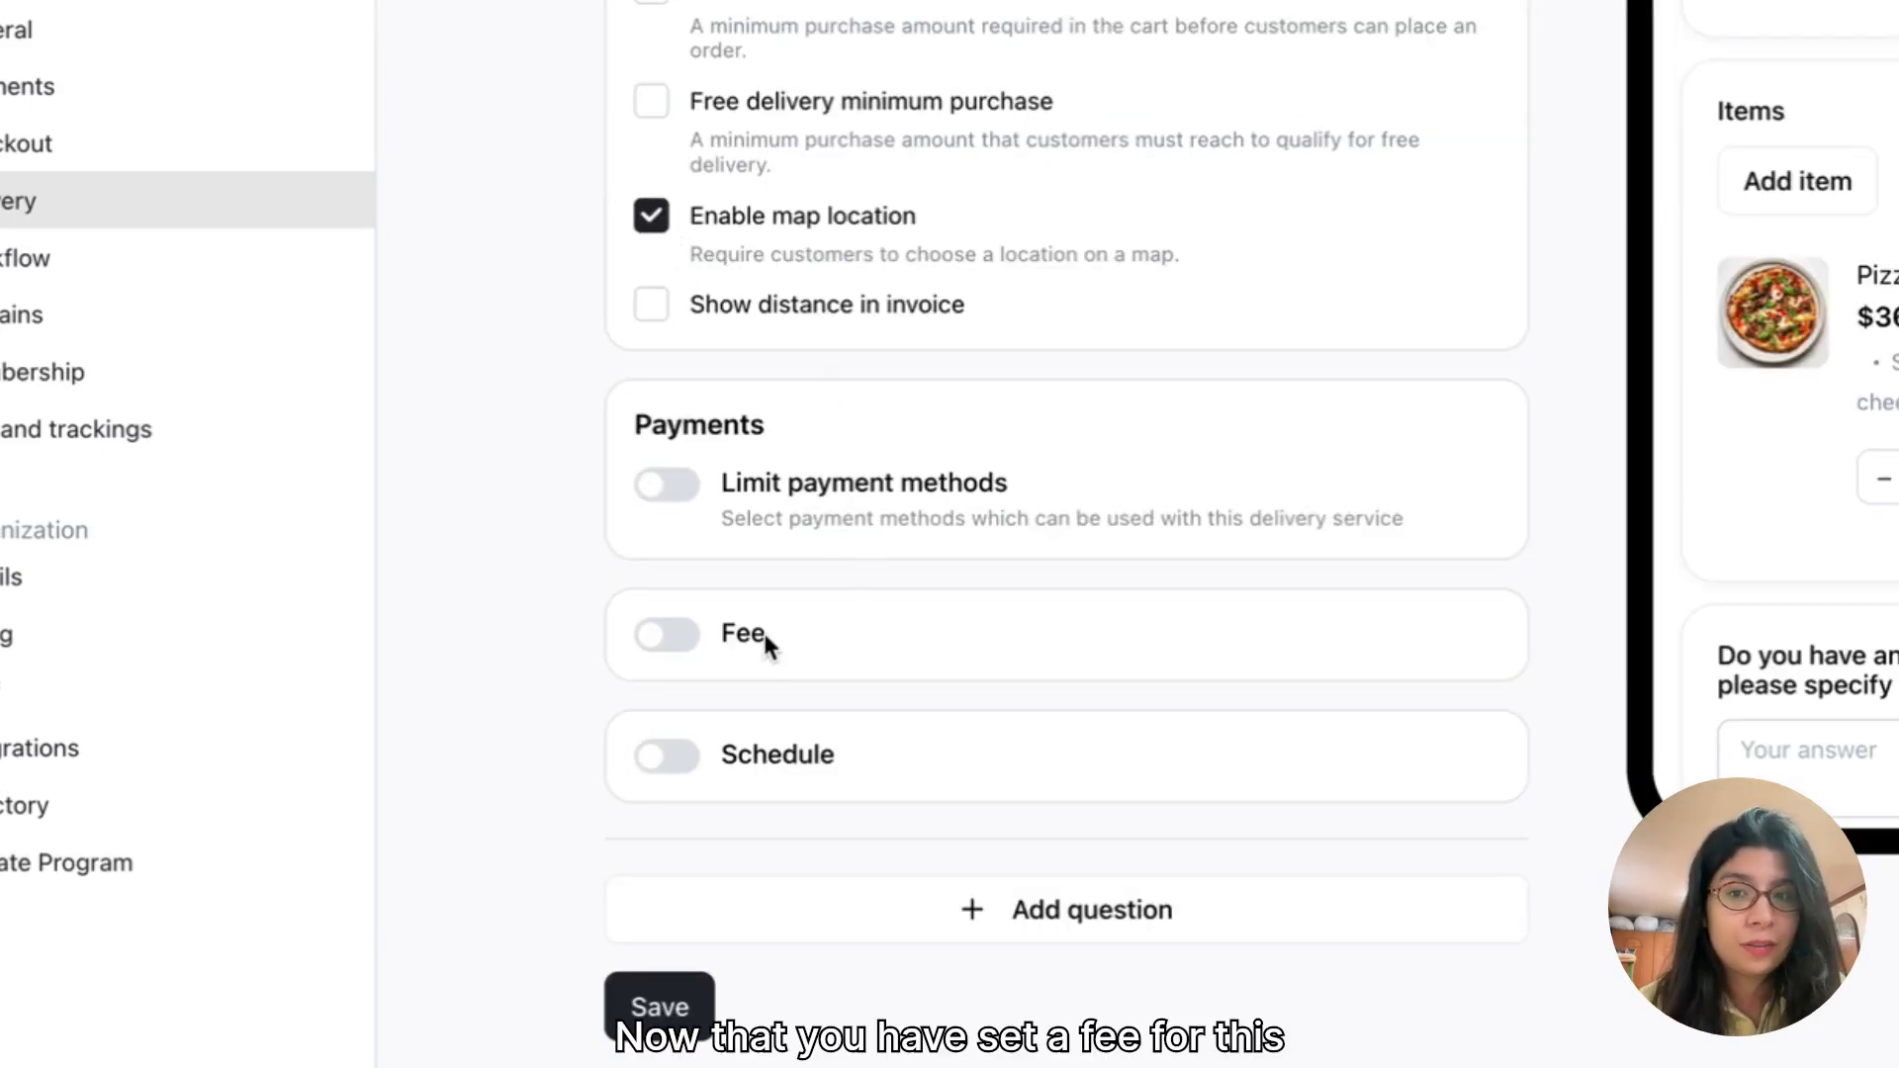
pyautogui.click(653, 638)
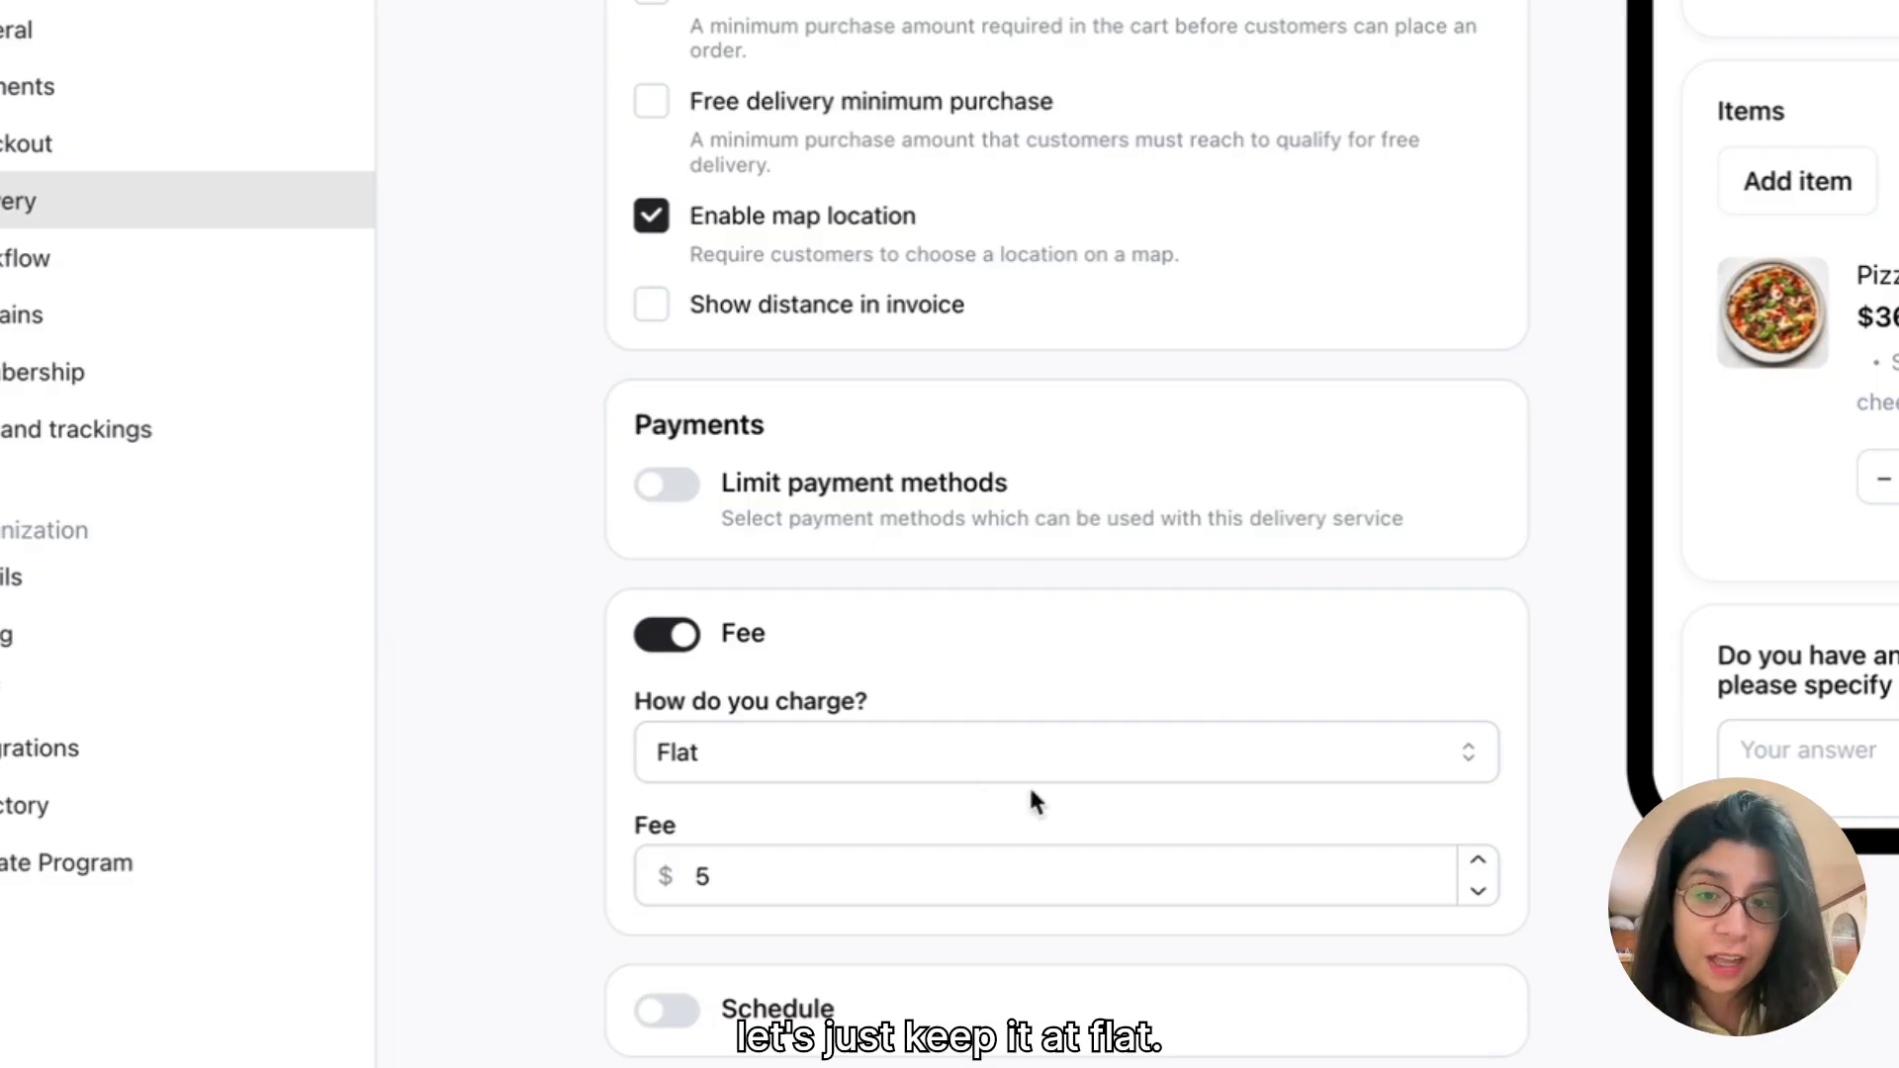
pyautogui.scroll(-3, 999, 990)
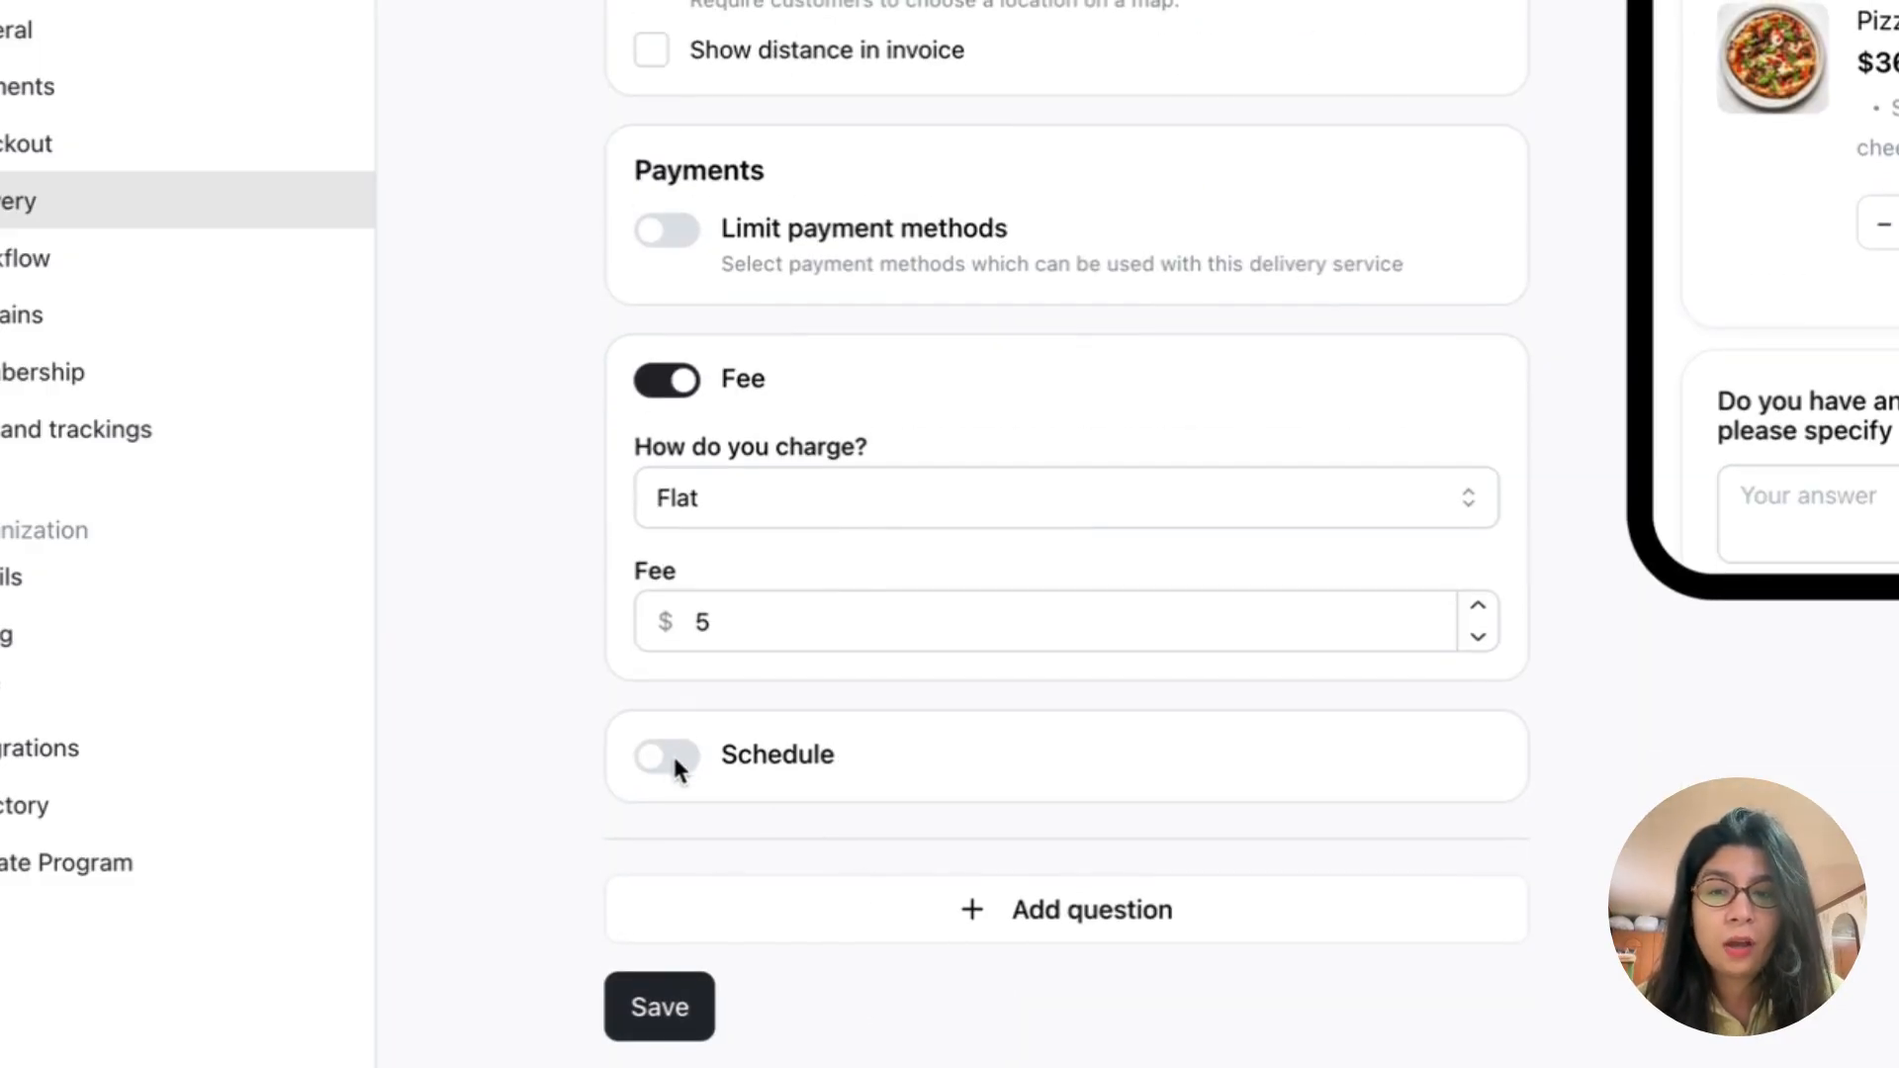
# Step: Enable the delivery schedule and review which scheduling types customers can be offered
pyautogui.click(670, 757)
pyautogui.scroll(-3, 1276, 831)
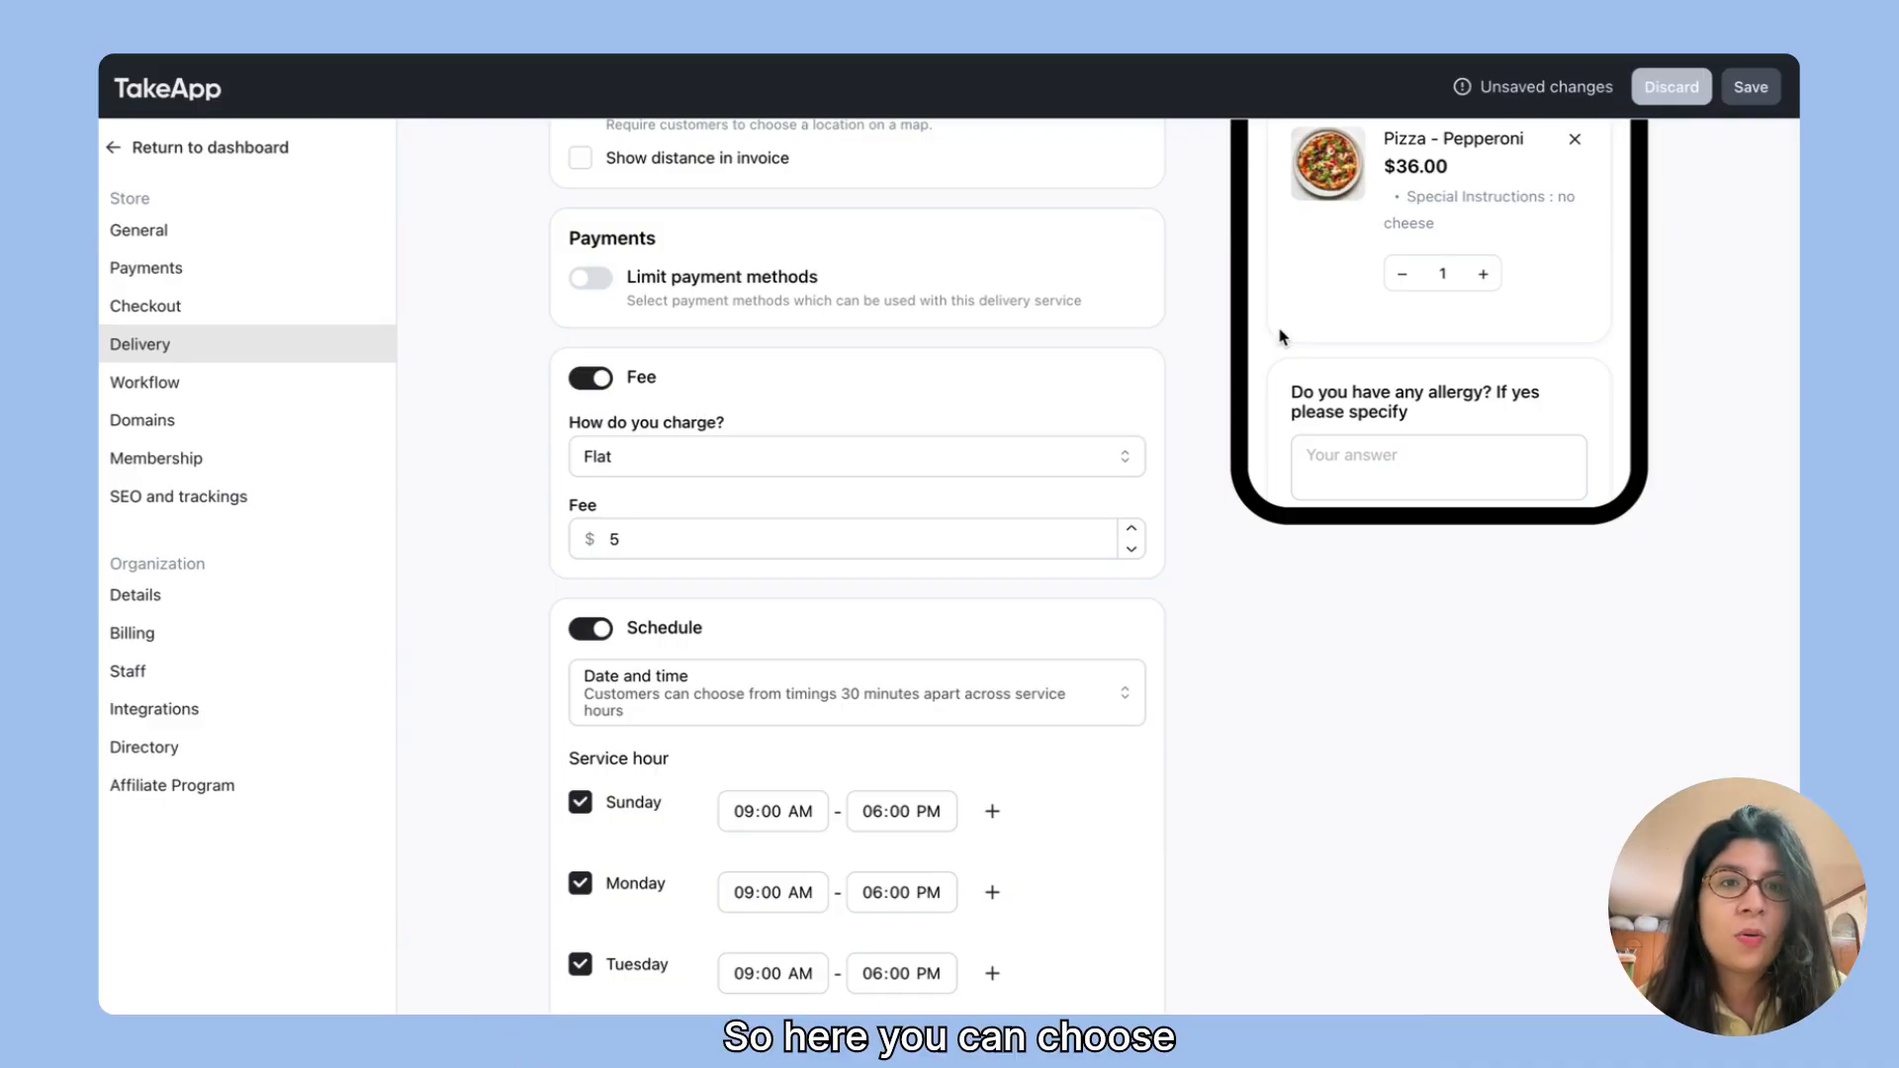
pyautogui.scroll(-2, 712, 503)
pyautogui.click(702, 508)
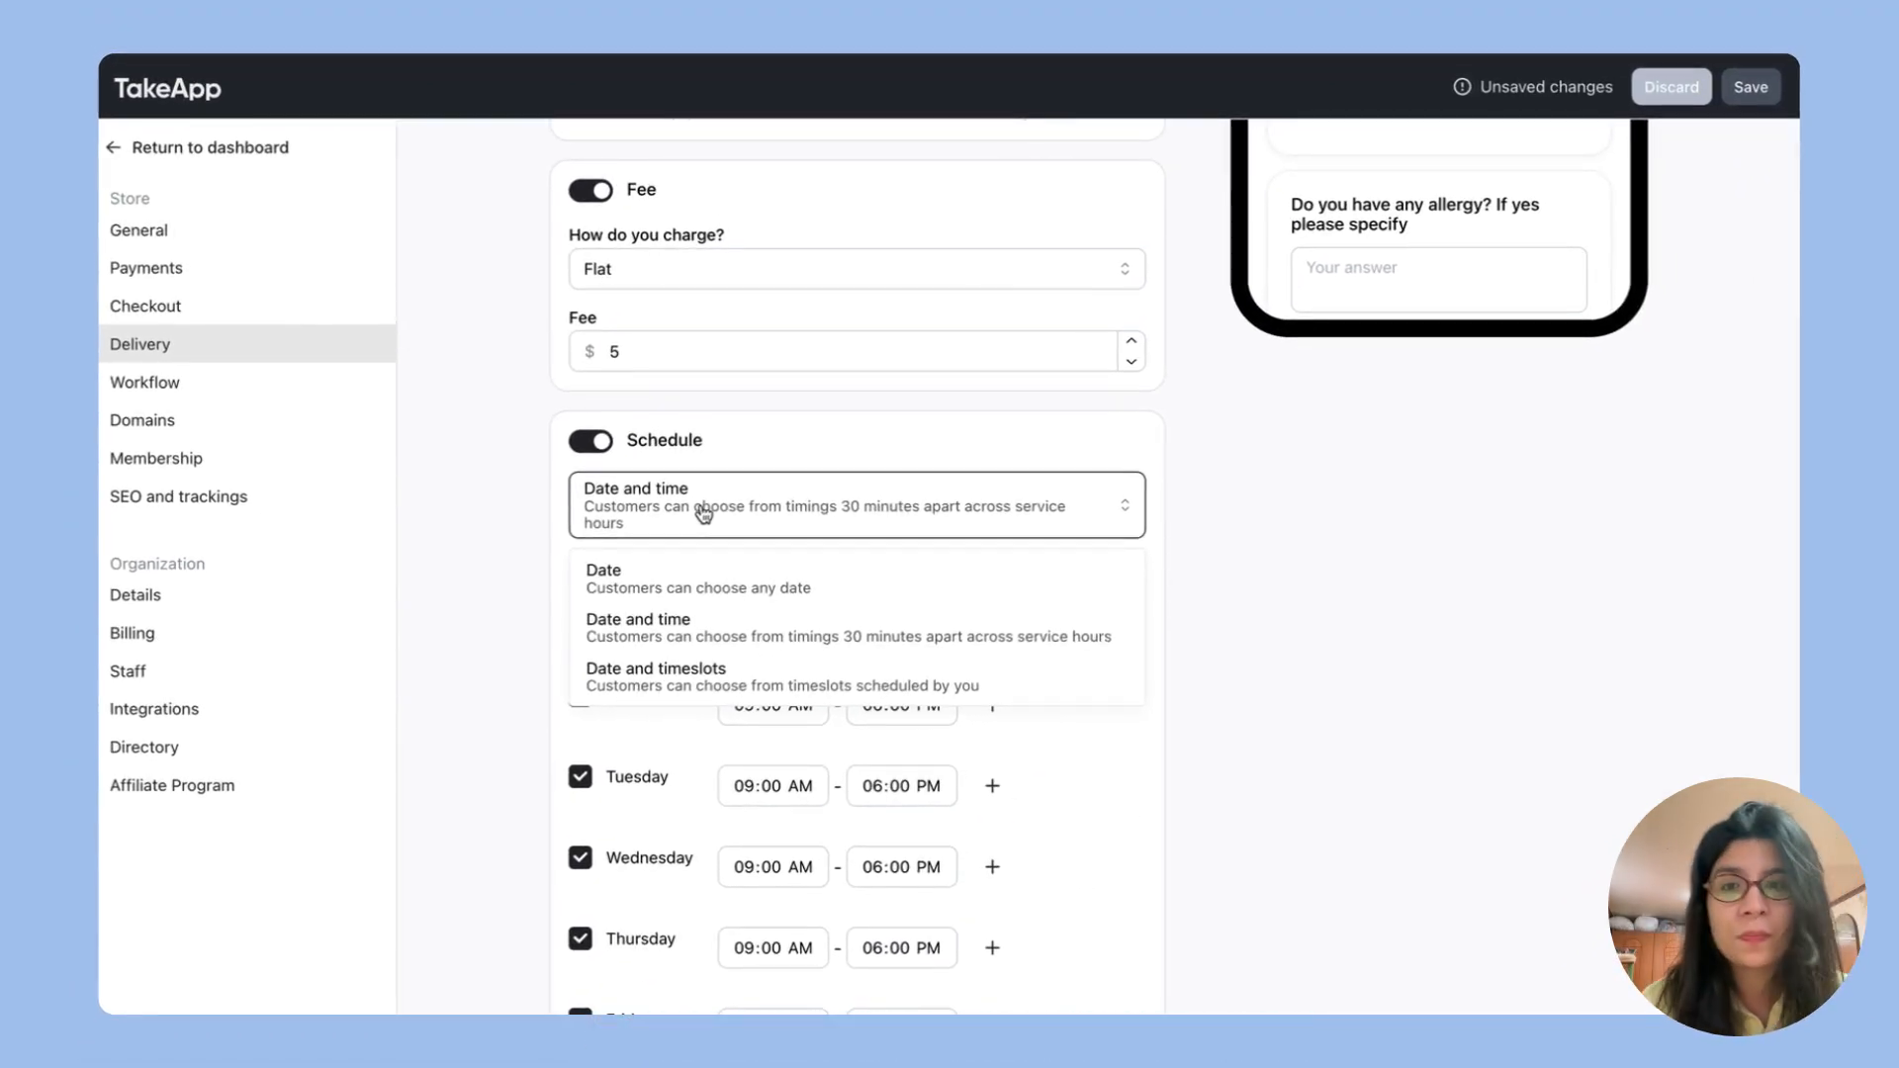
pyautogui.click(444, 541)
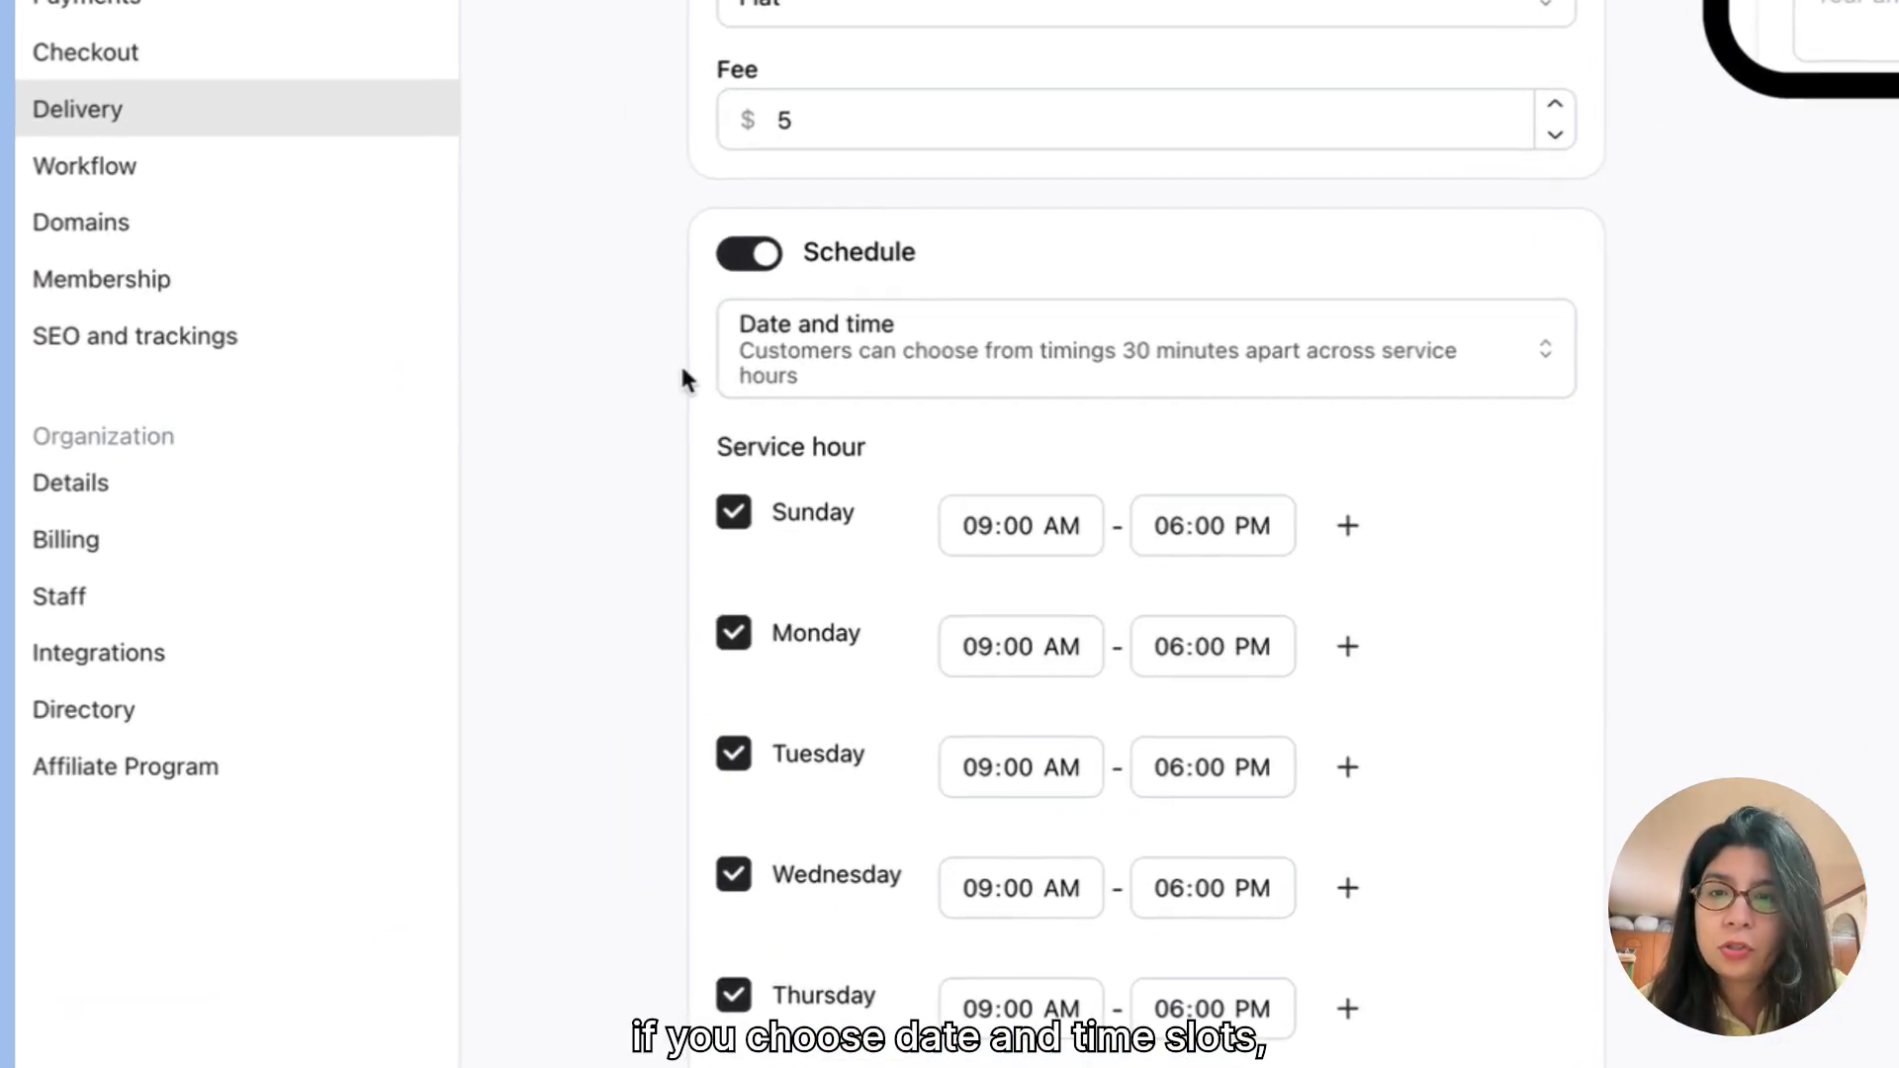
# Step: Switch the schedule to Date and timeslots and add a timeslot from 10:00 AM to 11:00 AM
pyautogui.click(935, 357)
pyautogui.click(859, 596)
pyautogui.click(864, 458)
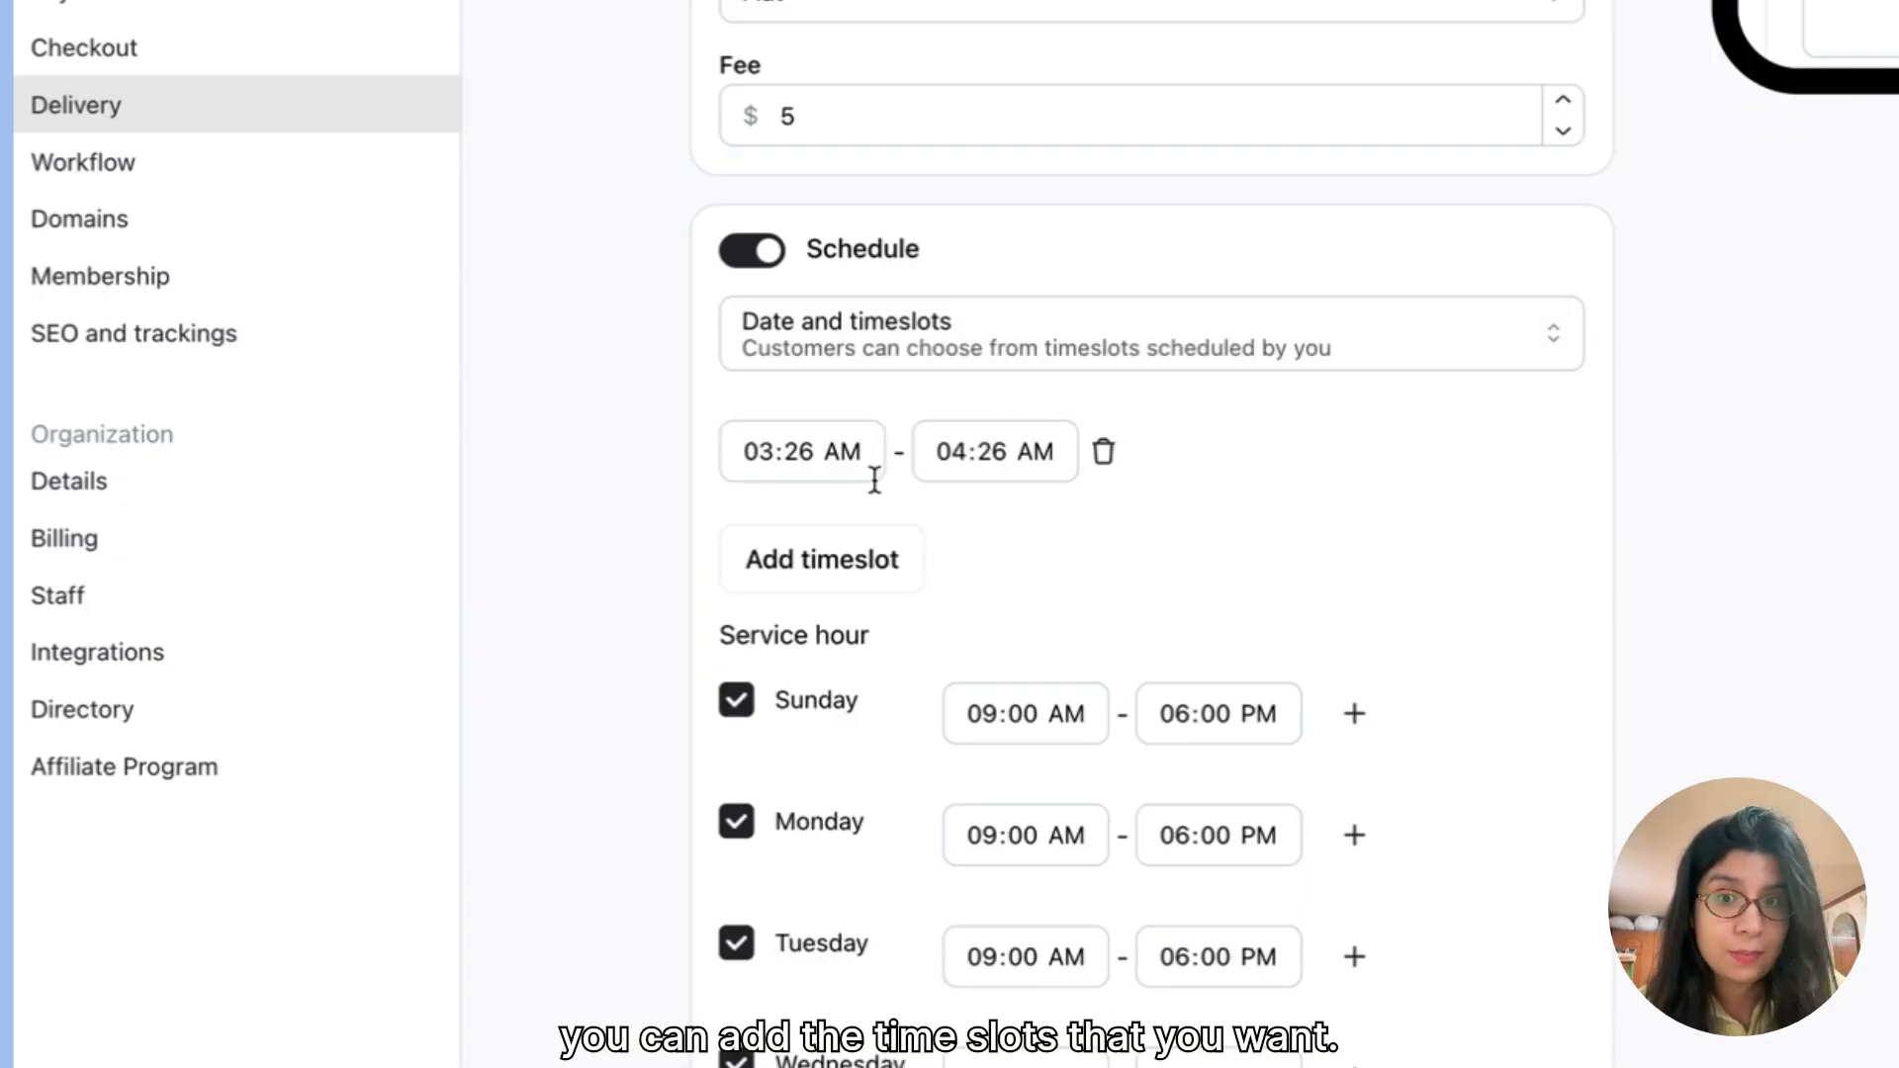
pyautogui.click(810, 463)
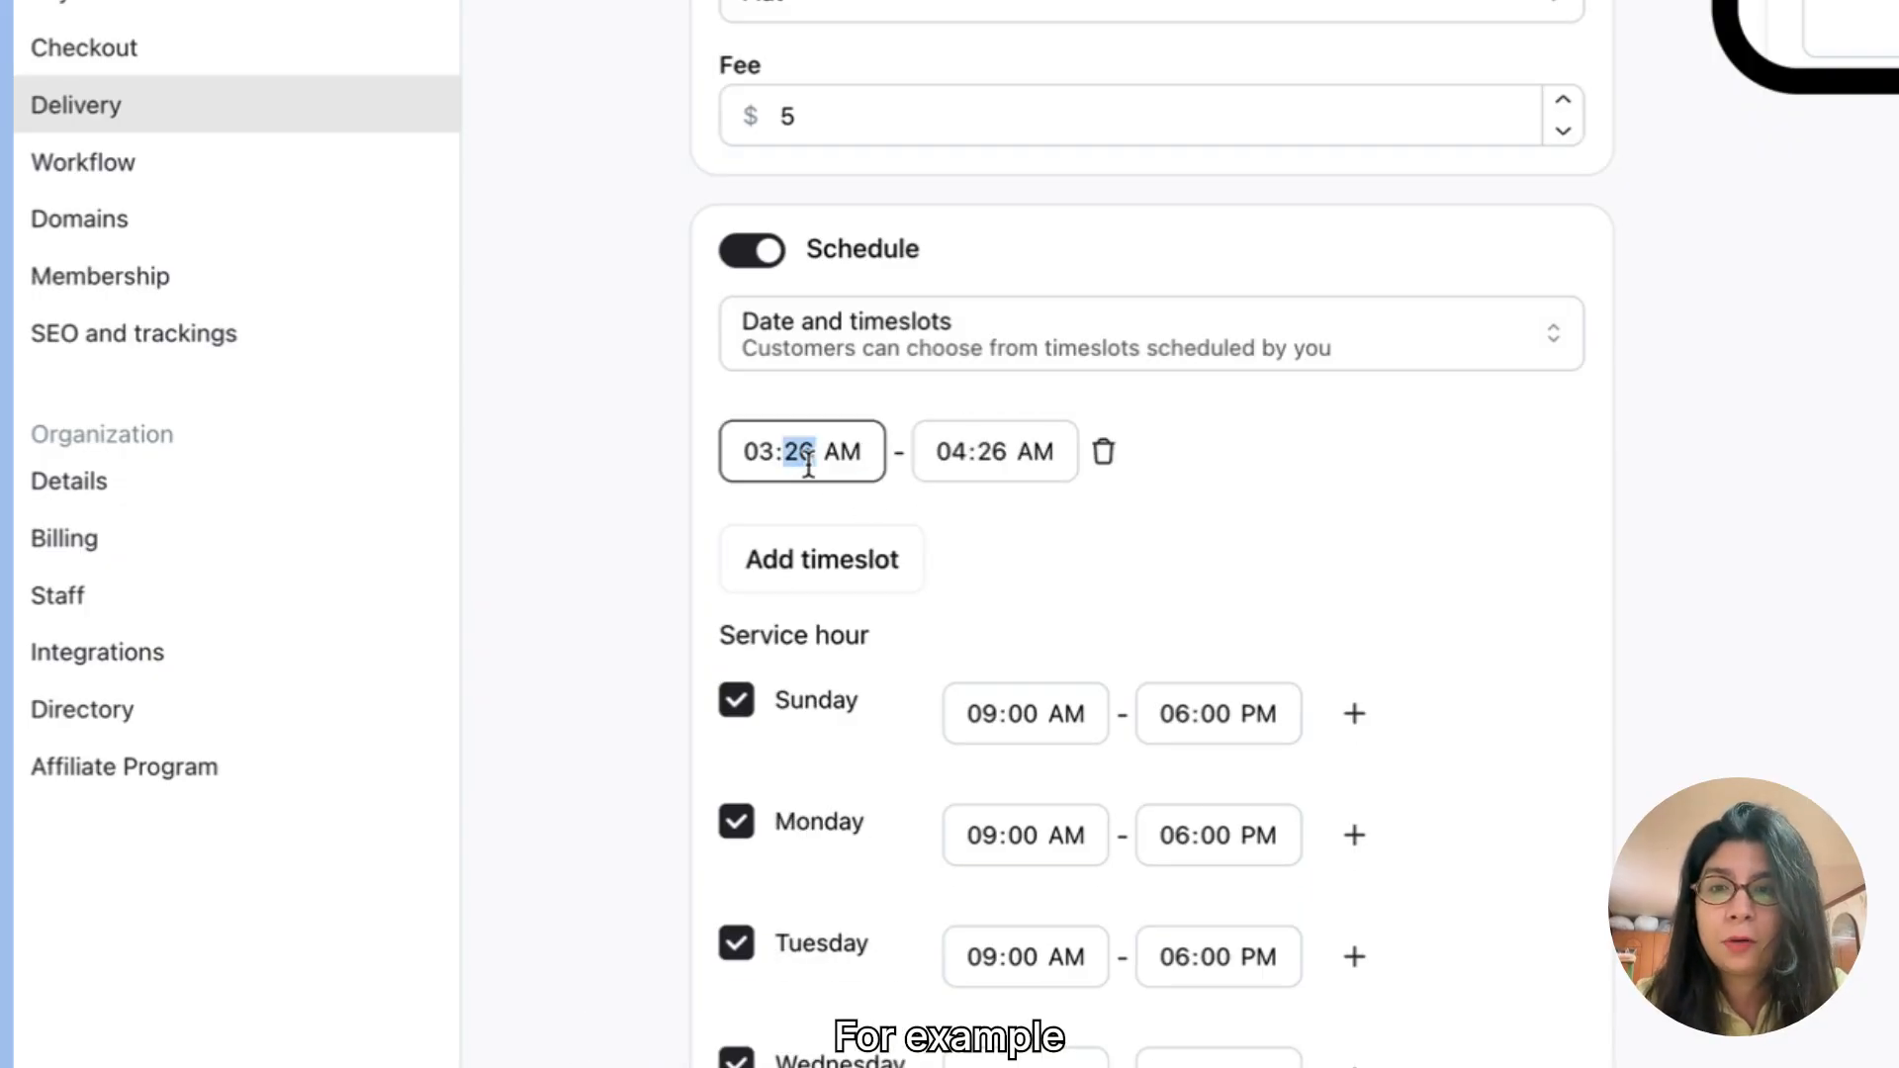
pyautogui.press('Left')
pyautogui.write('10:')
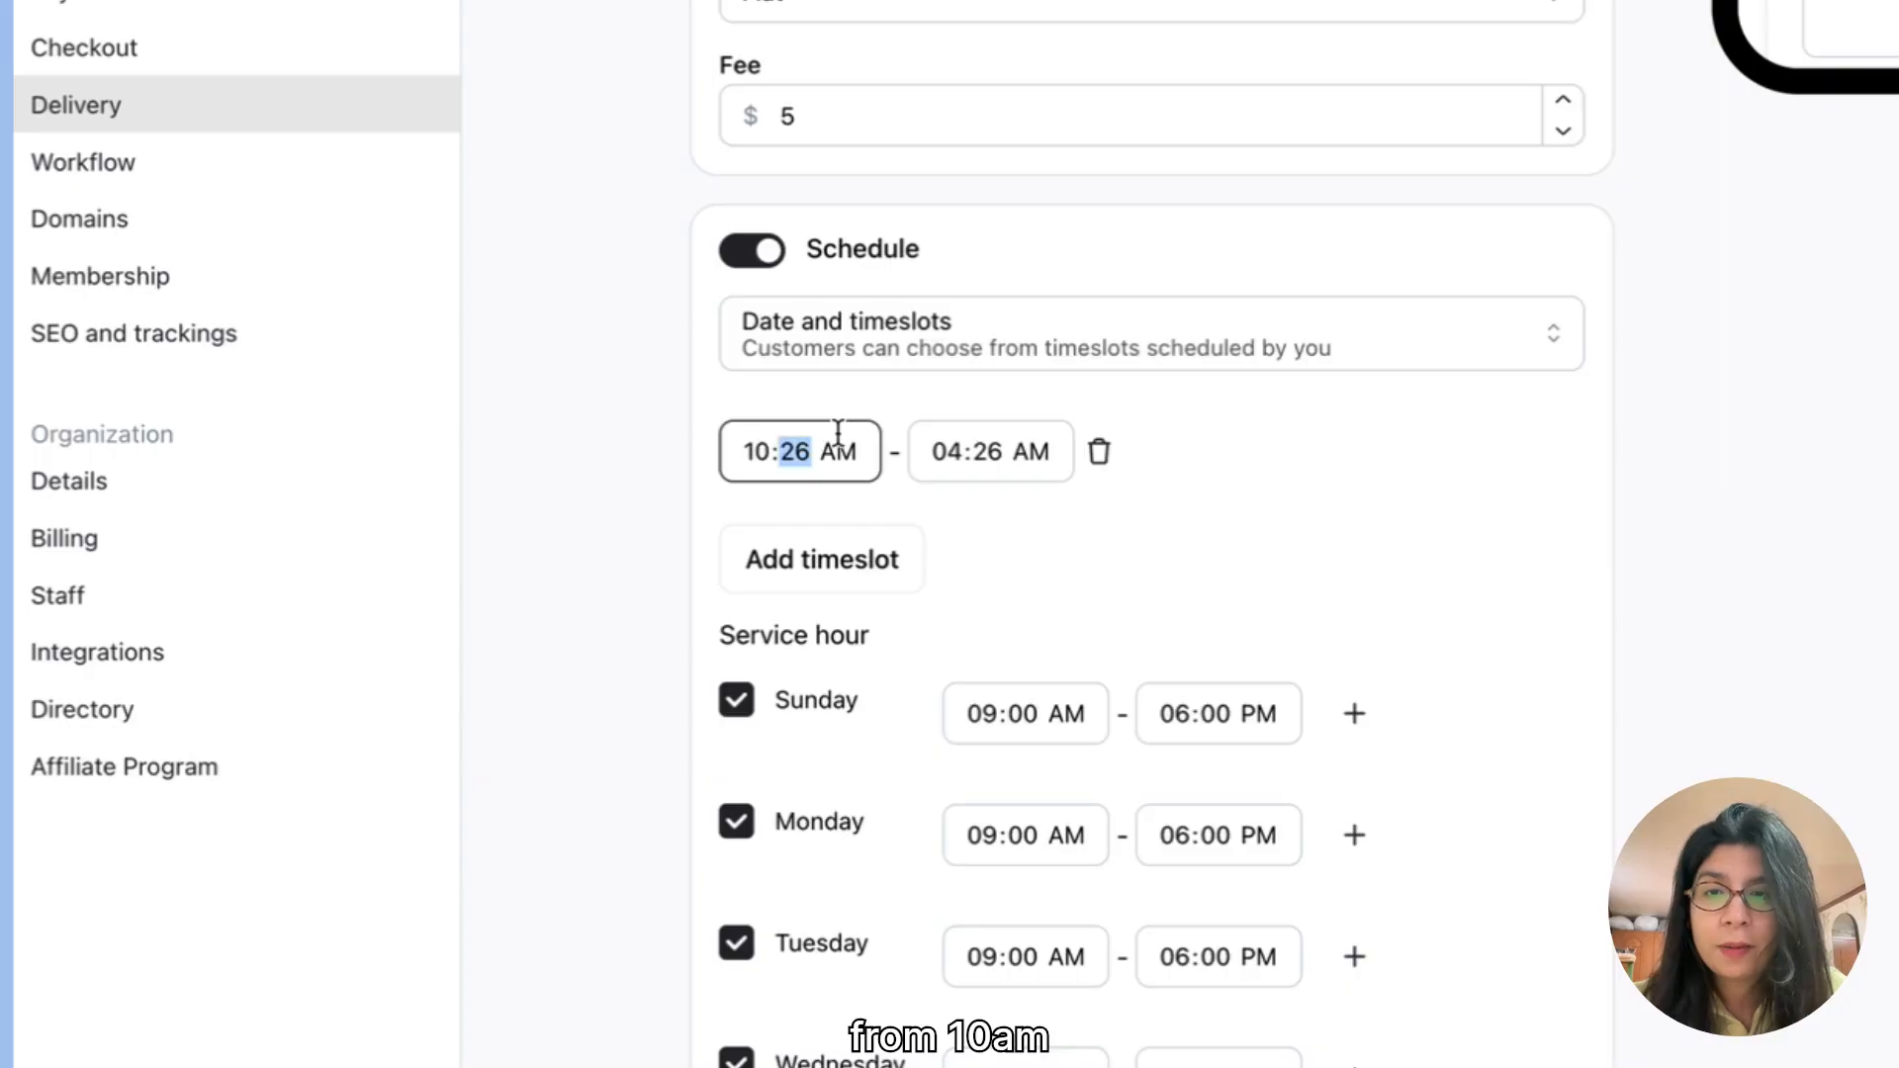
pyautogui.write('00')
pyautogui.click(947, 453)
pyautogui.write('11:')
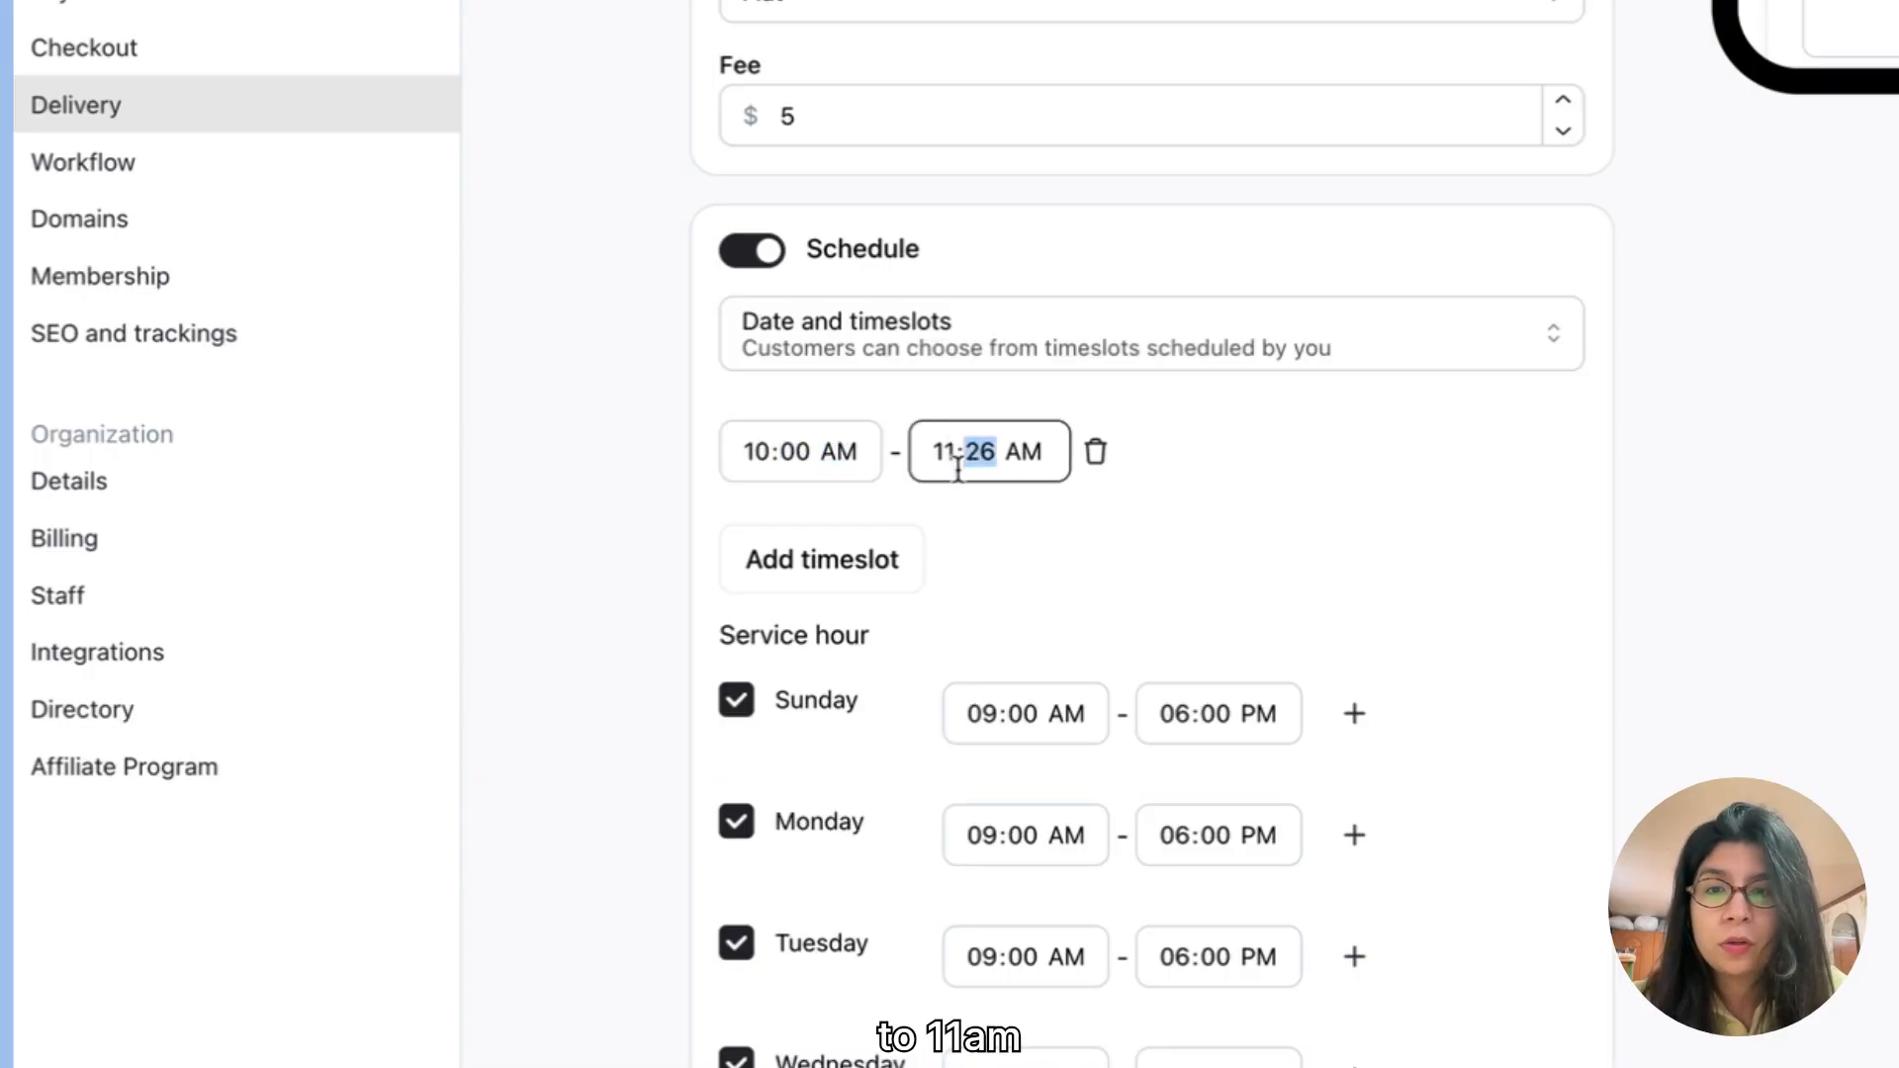
pyautogui.write('00')
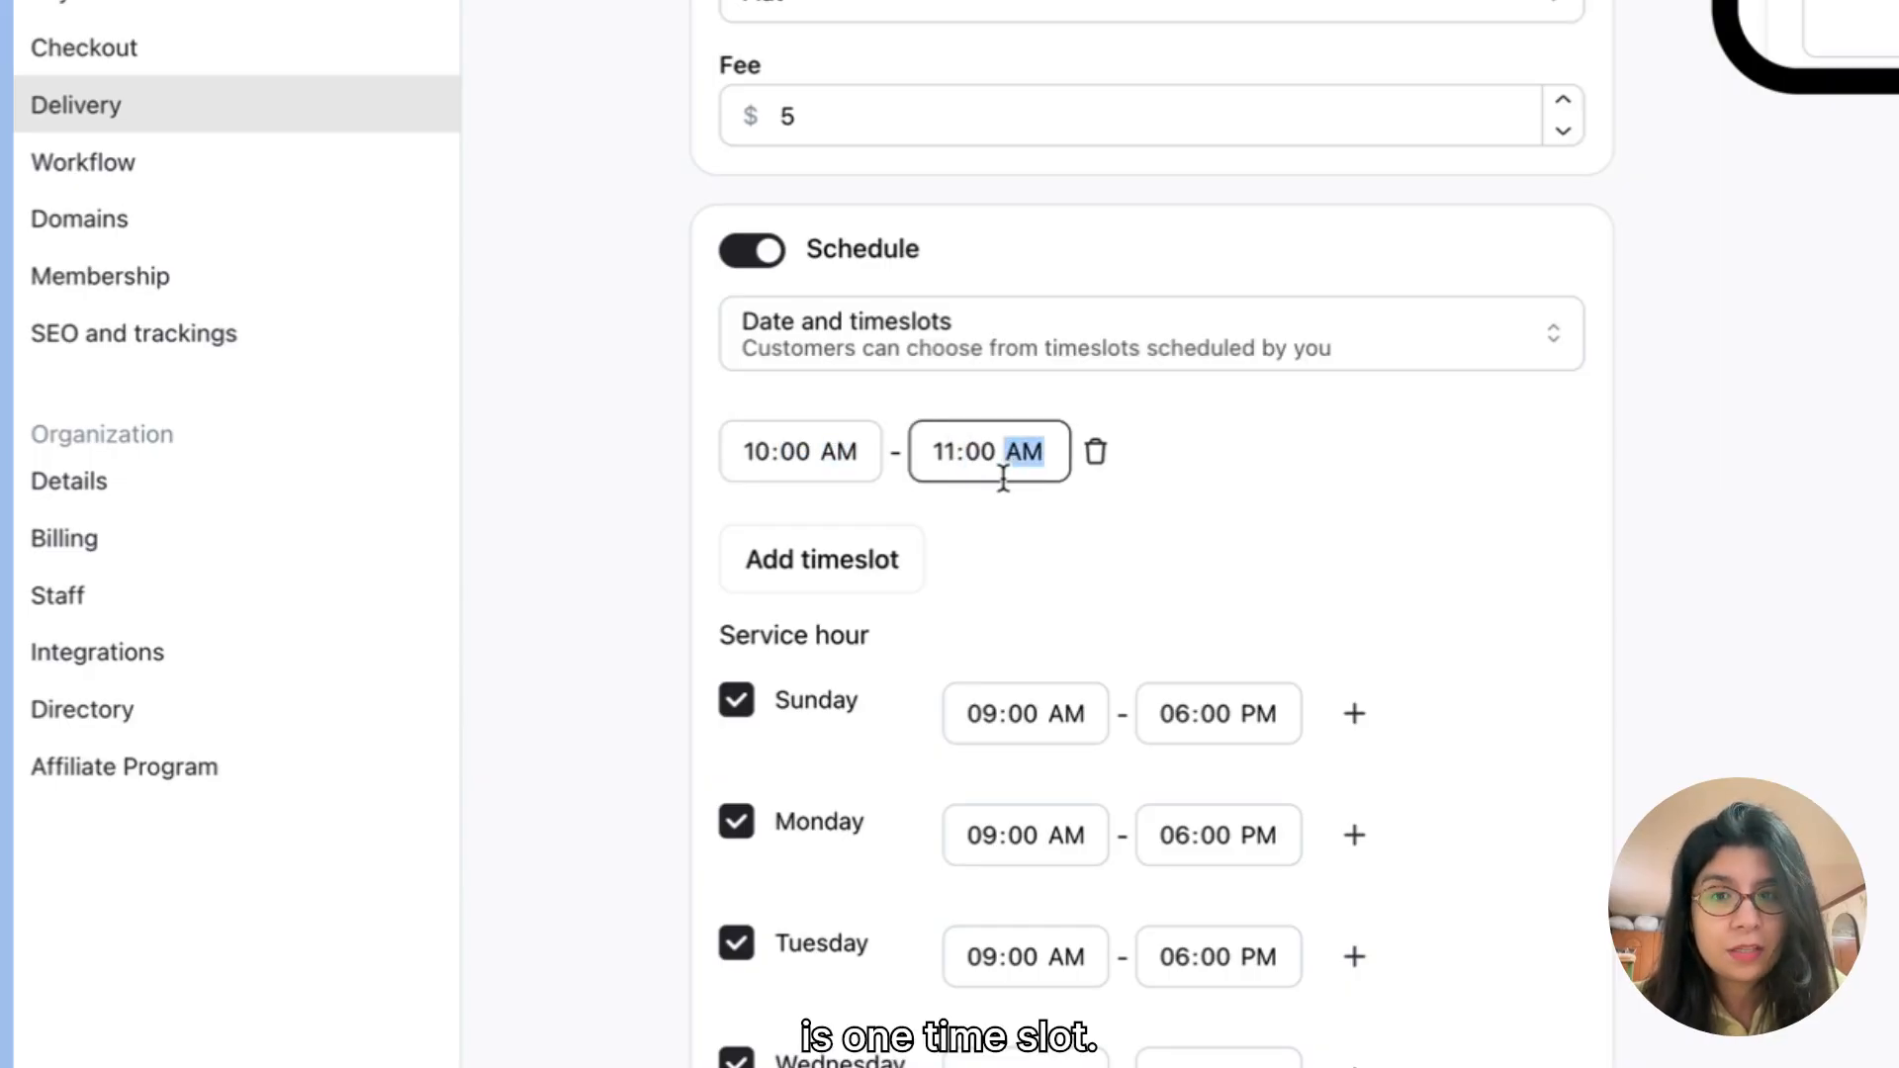
# Step: Add a second delivery timeslot from 01:00 PM to 02:00 PM
pyautogui.click(870, 562)
pyautogui.click(757, 534)
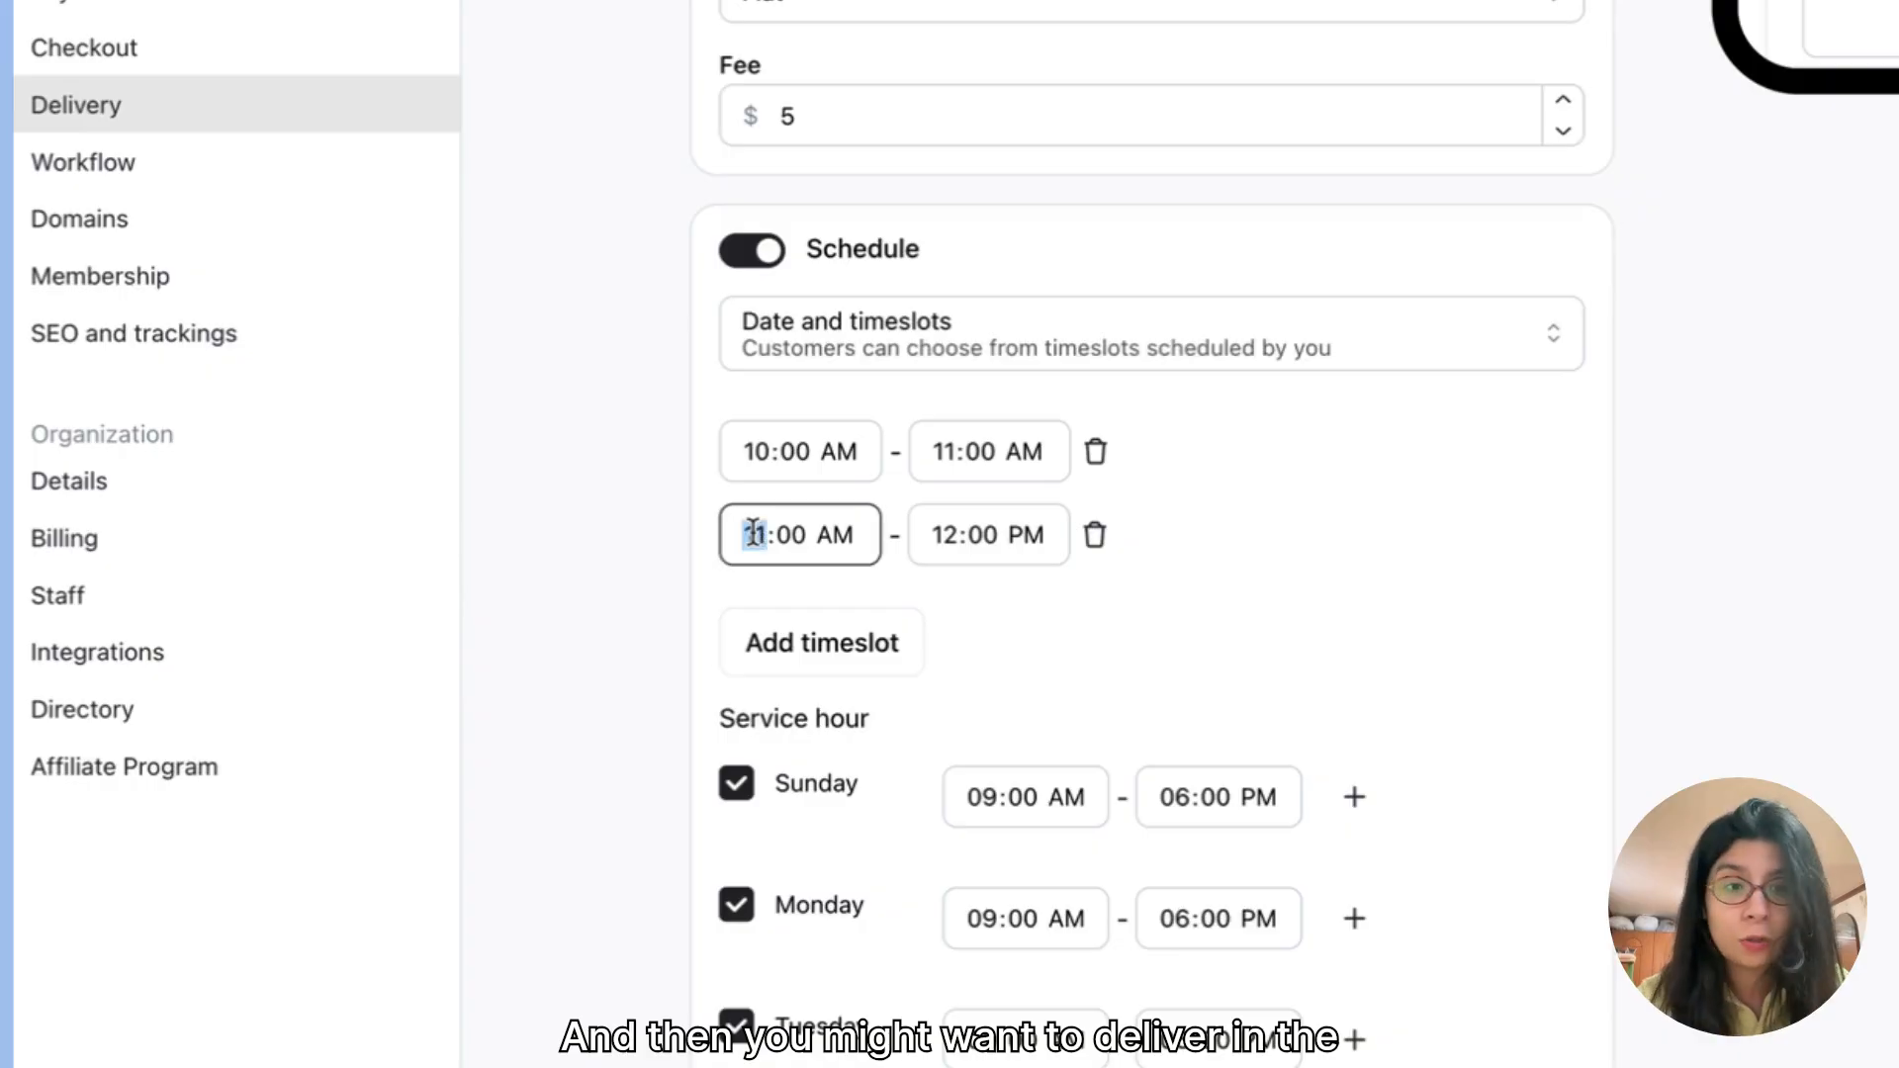
pyautogui.write('1')
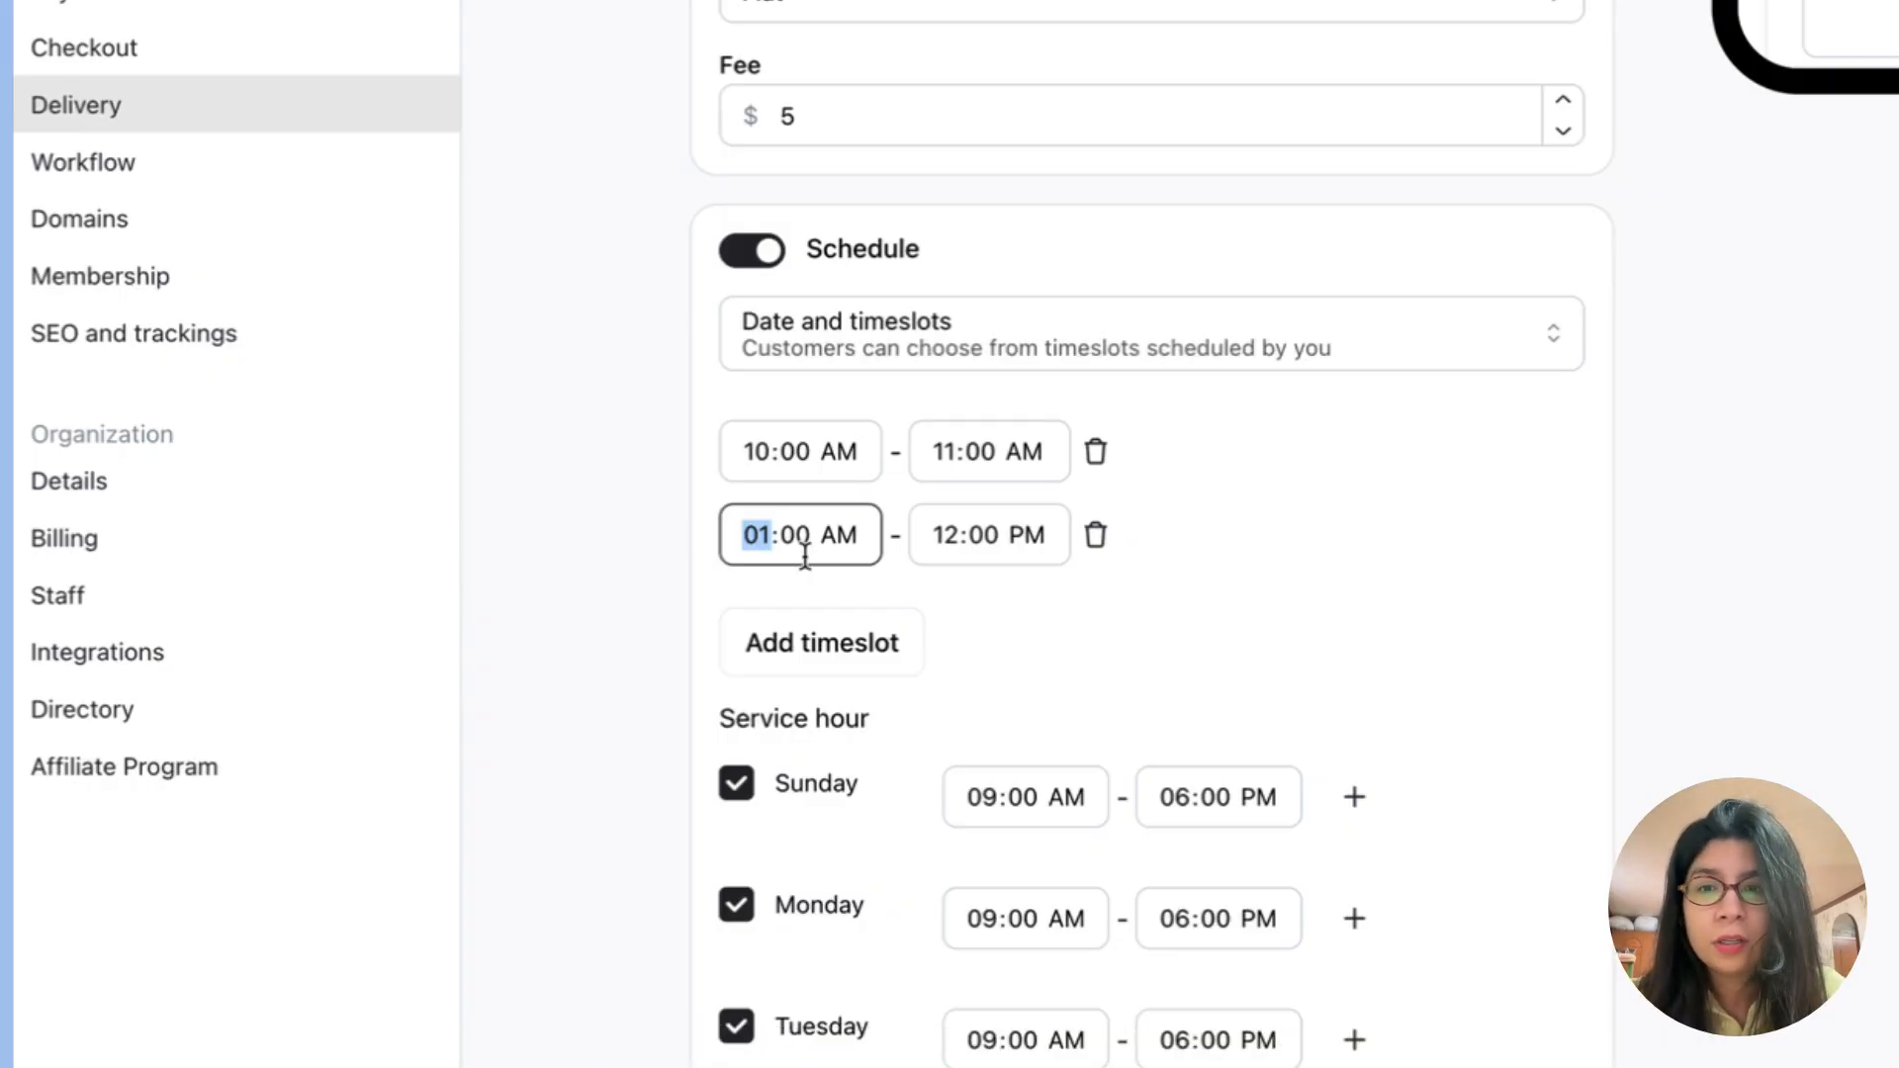
pyautogui.click(849, 534)
pyautogui.write('p')
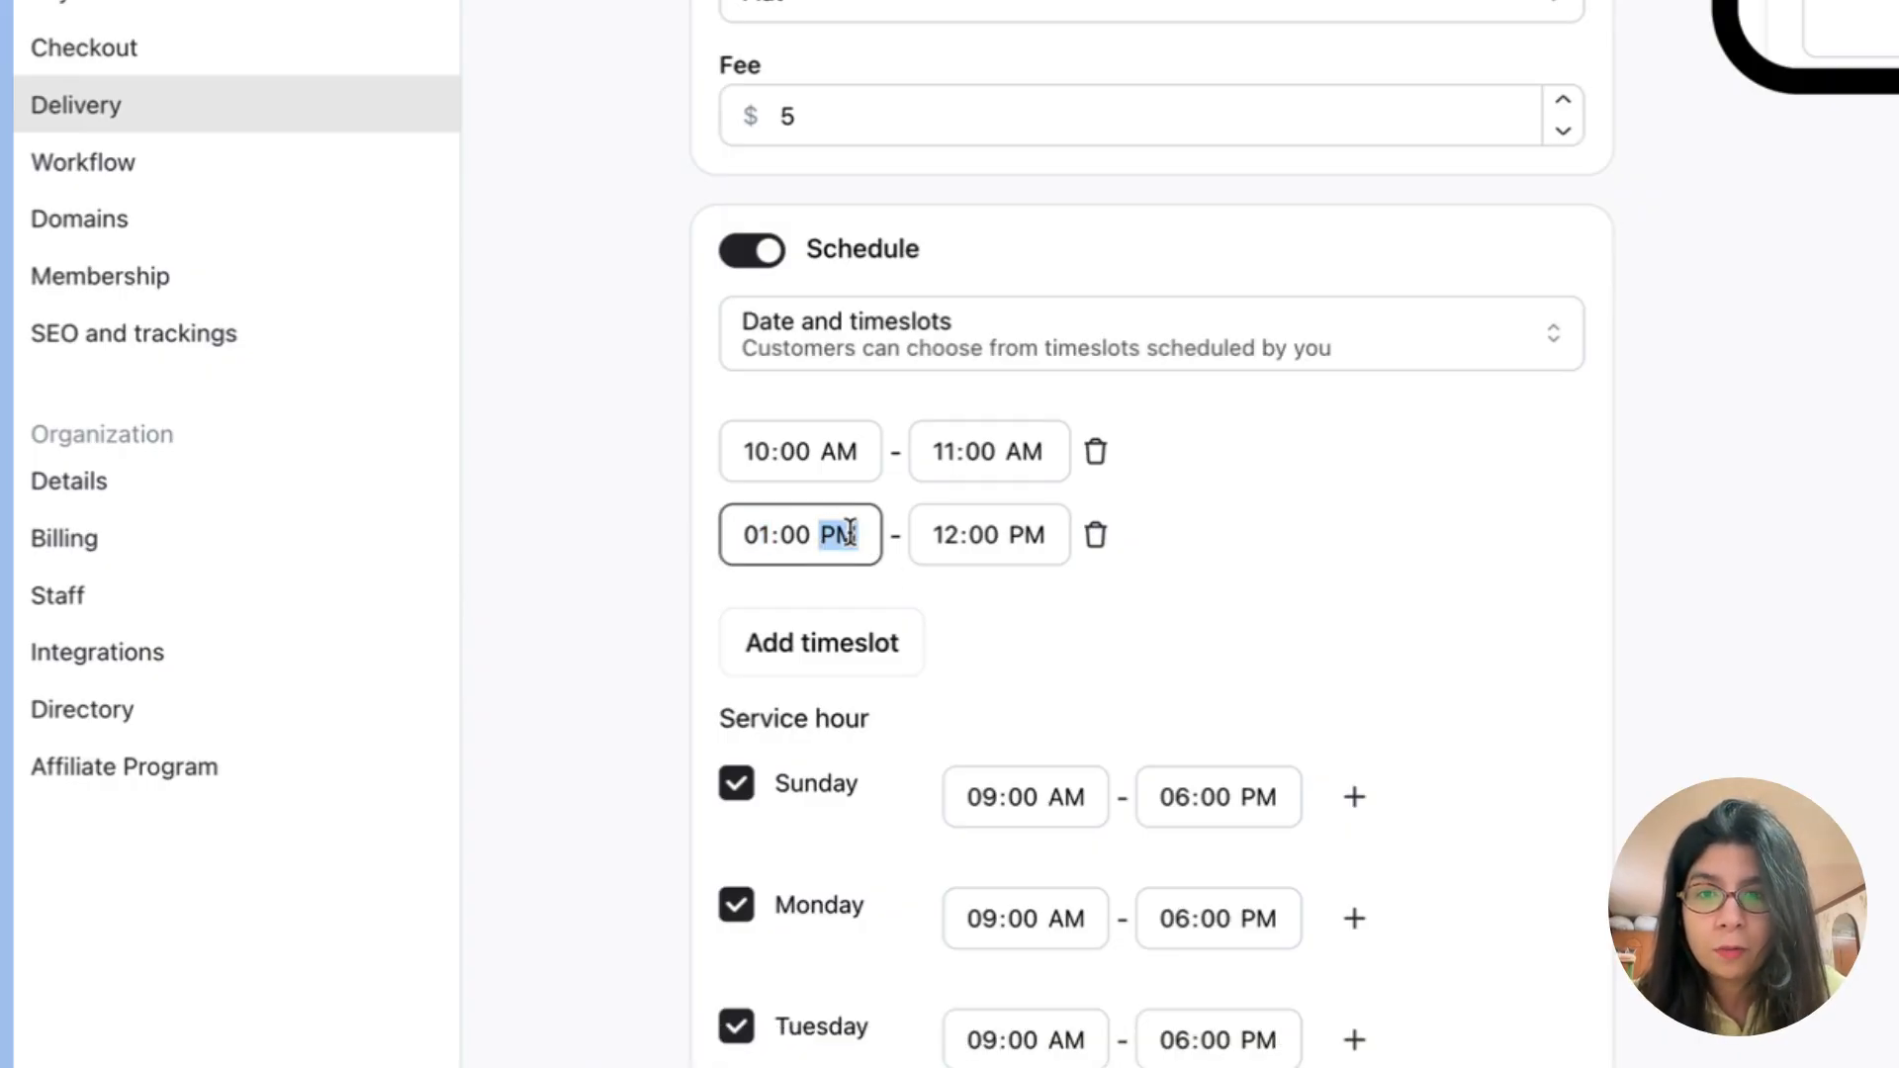
pyautogui.click(954, 534)
pyautogui.write('2')
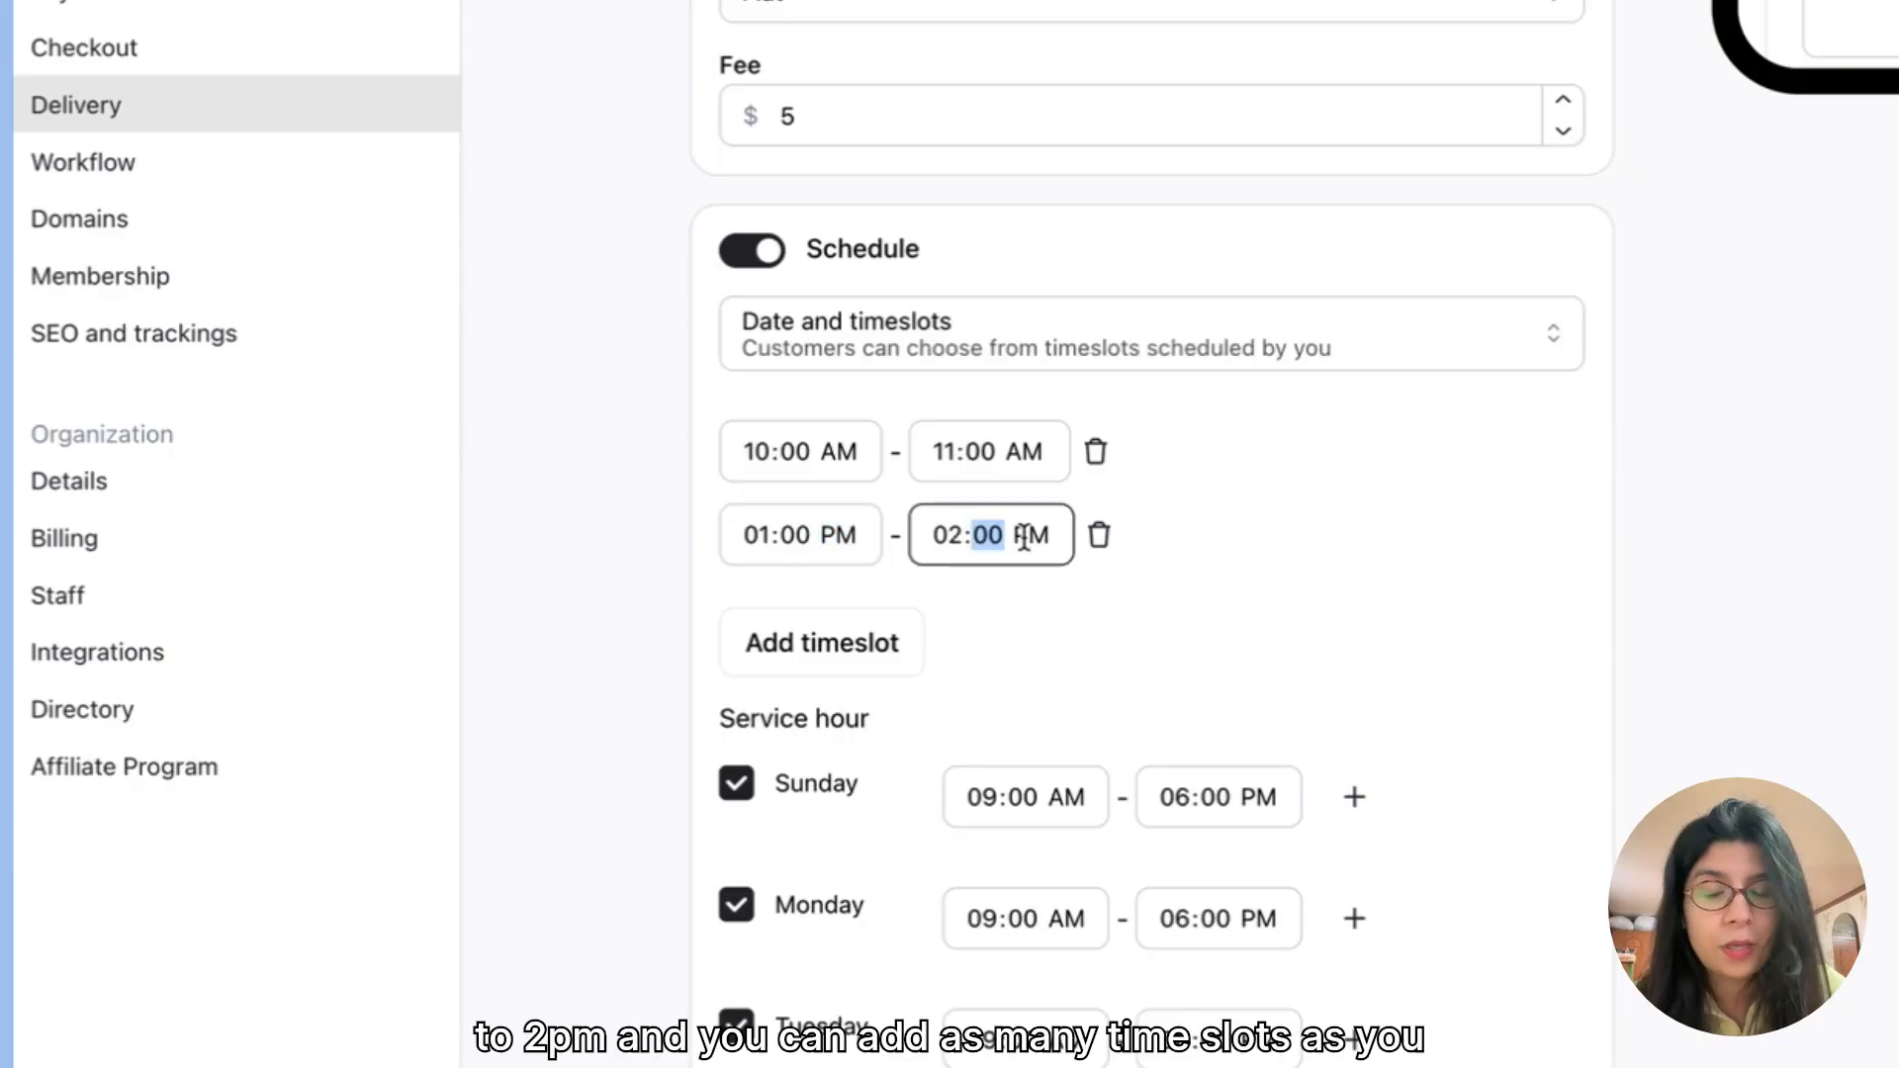
# Step: Delete both timeslots and set the schedule type to Date
pyautogui.click(1099, 536)
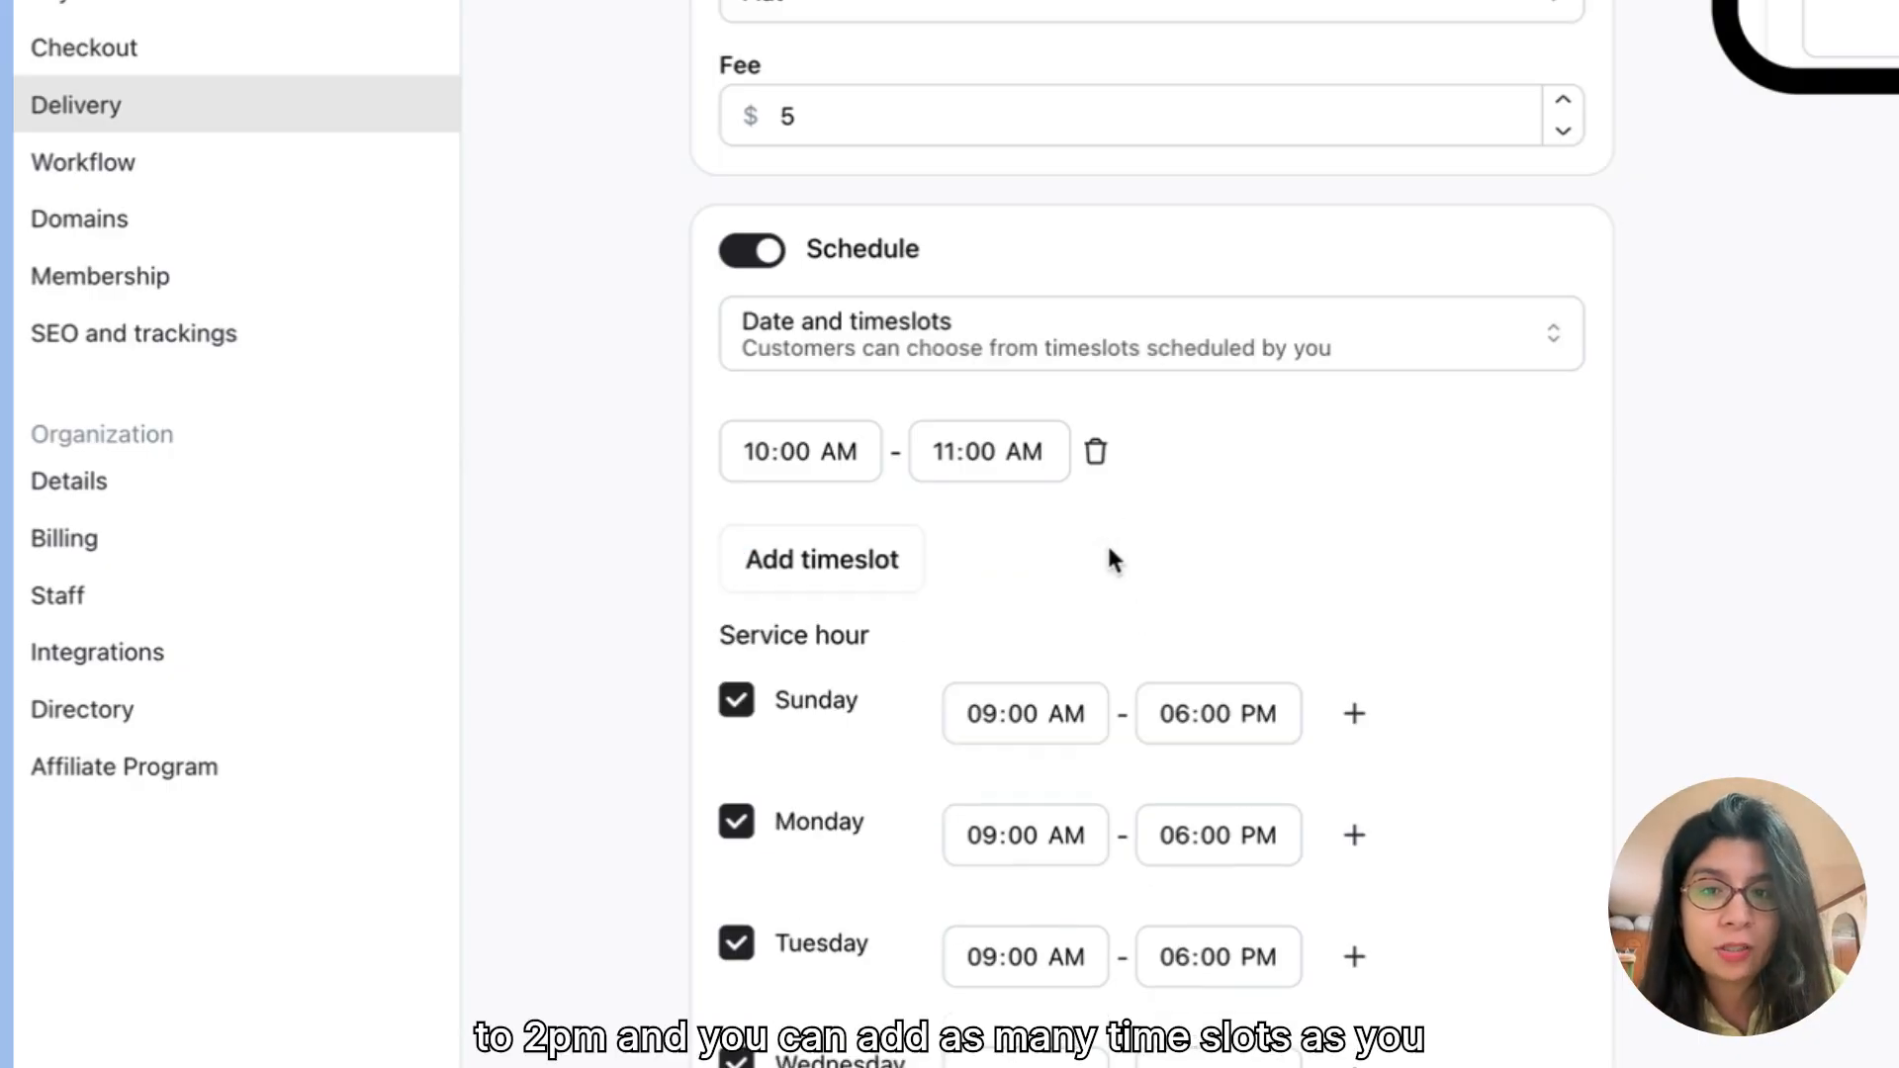
pyautogui.click(1095, 451)
pyautogui.click(1011, 354)
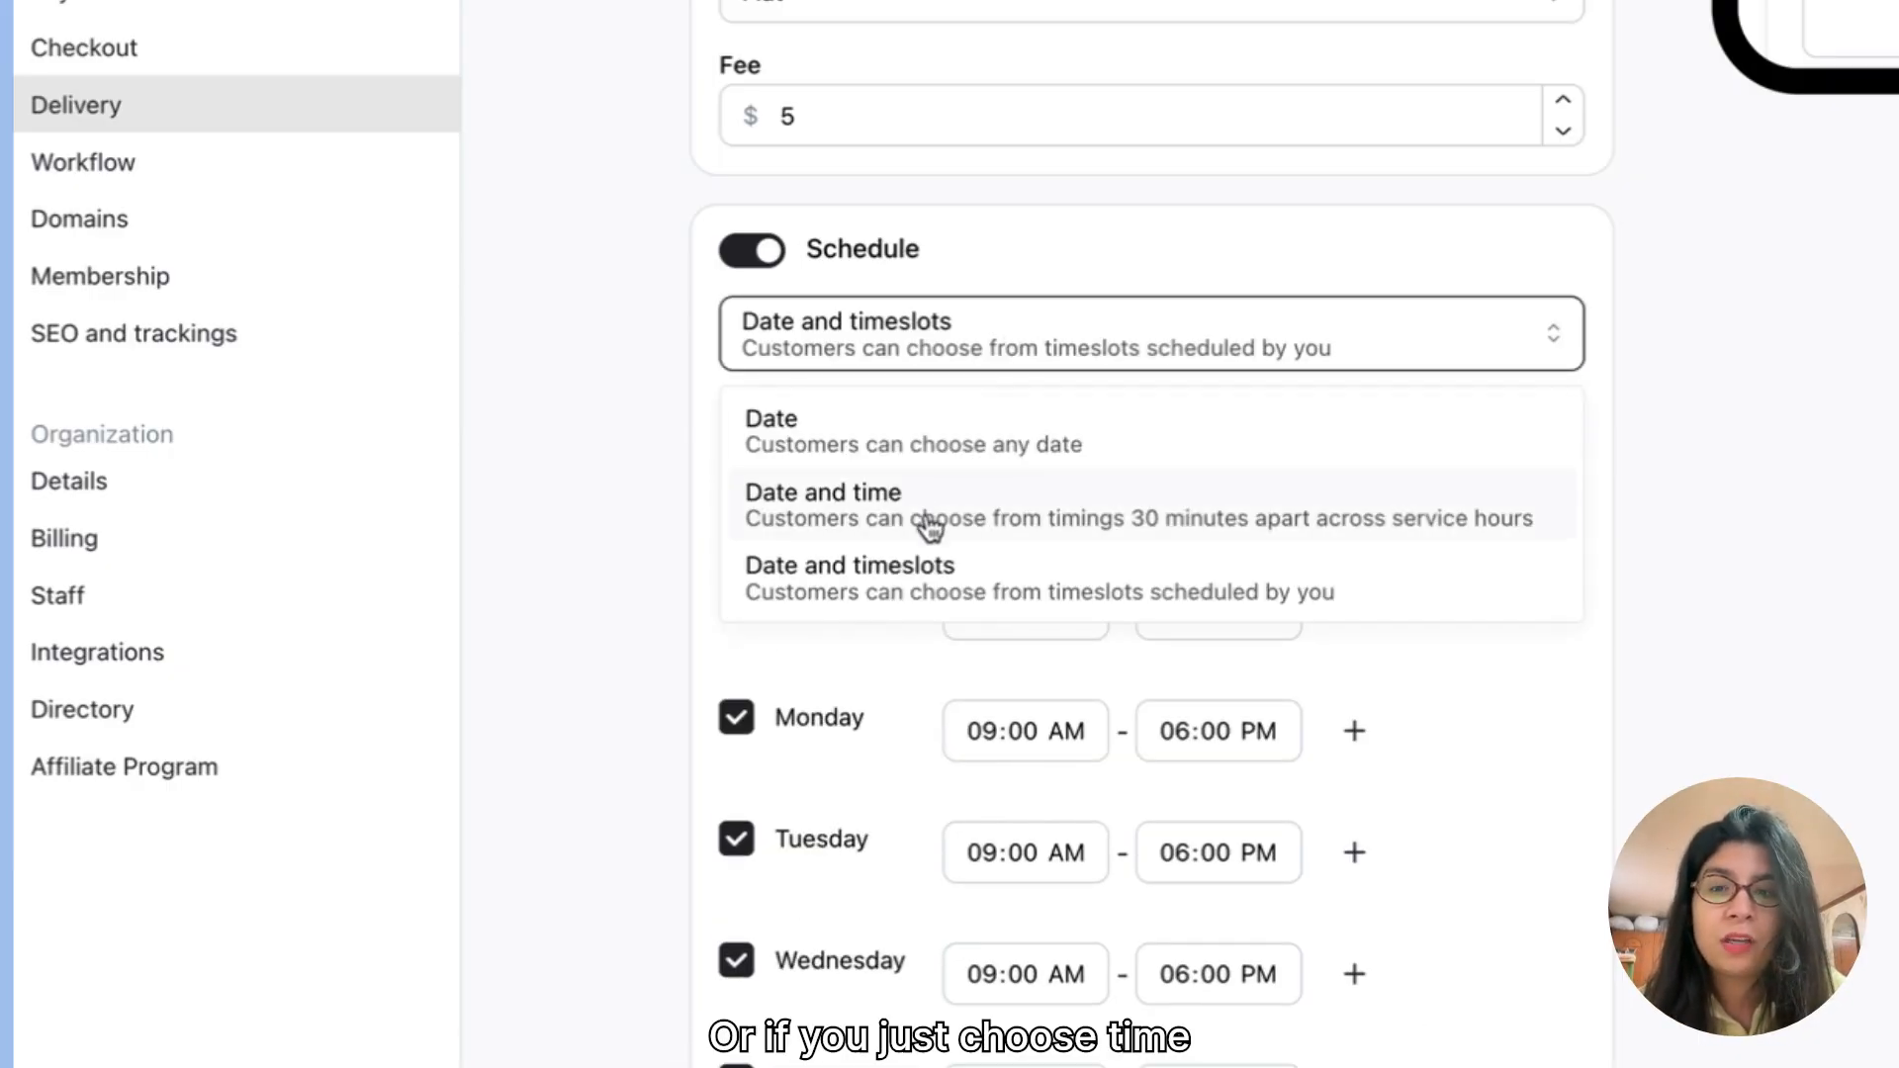
pyautogui.click(895, 450)
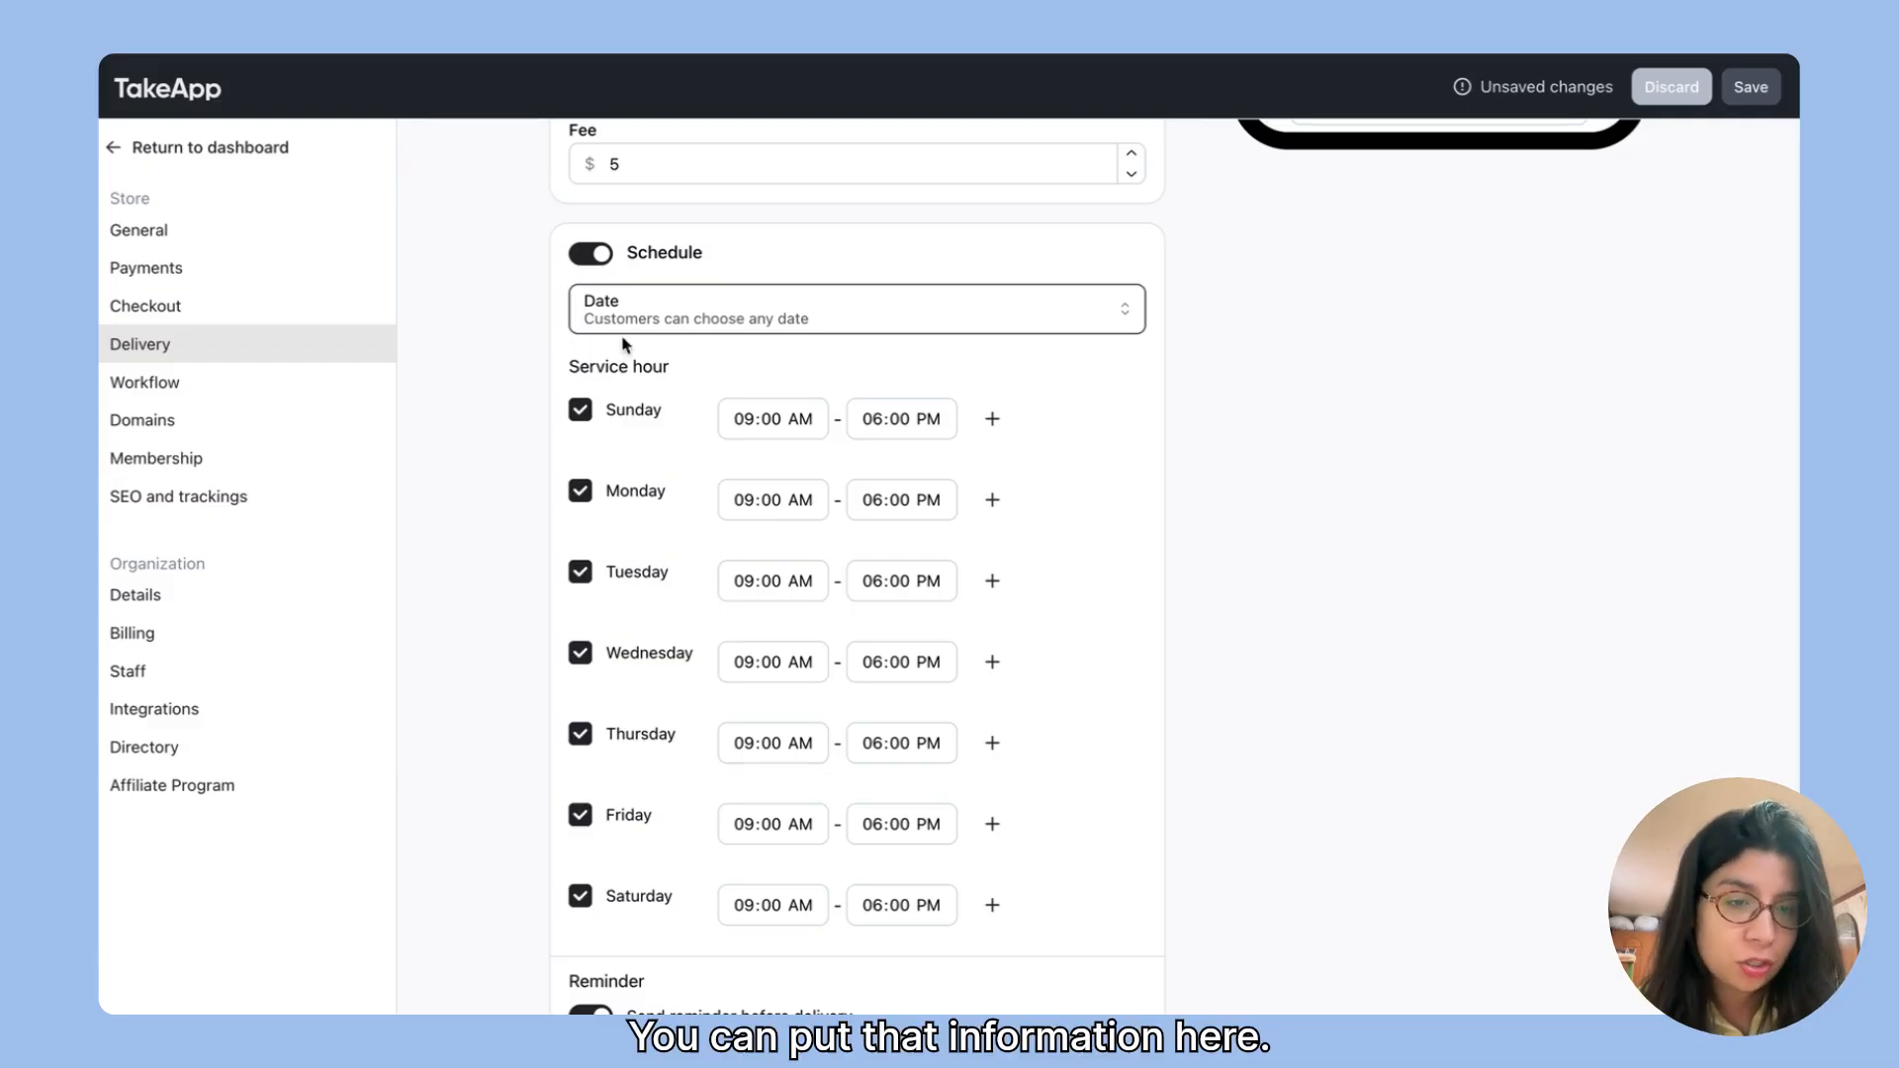
# Step: Keep the reminder before delivery enabled and set it to go out 10 hours ahead
pyautogui.scroll(-2, 781, 729)
pyautogui.scroll(3, 780, 729)
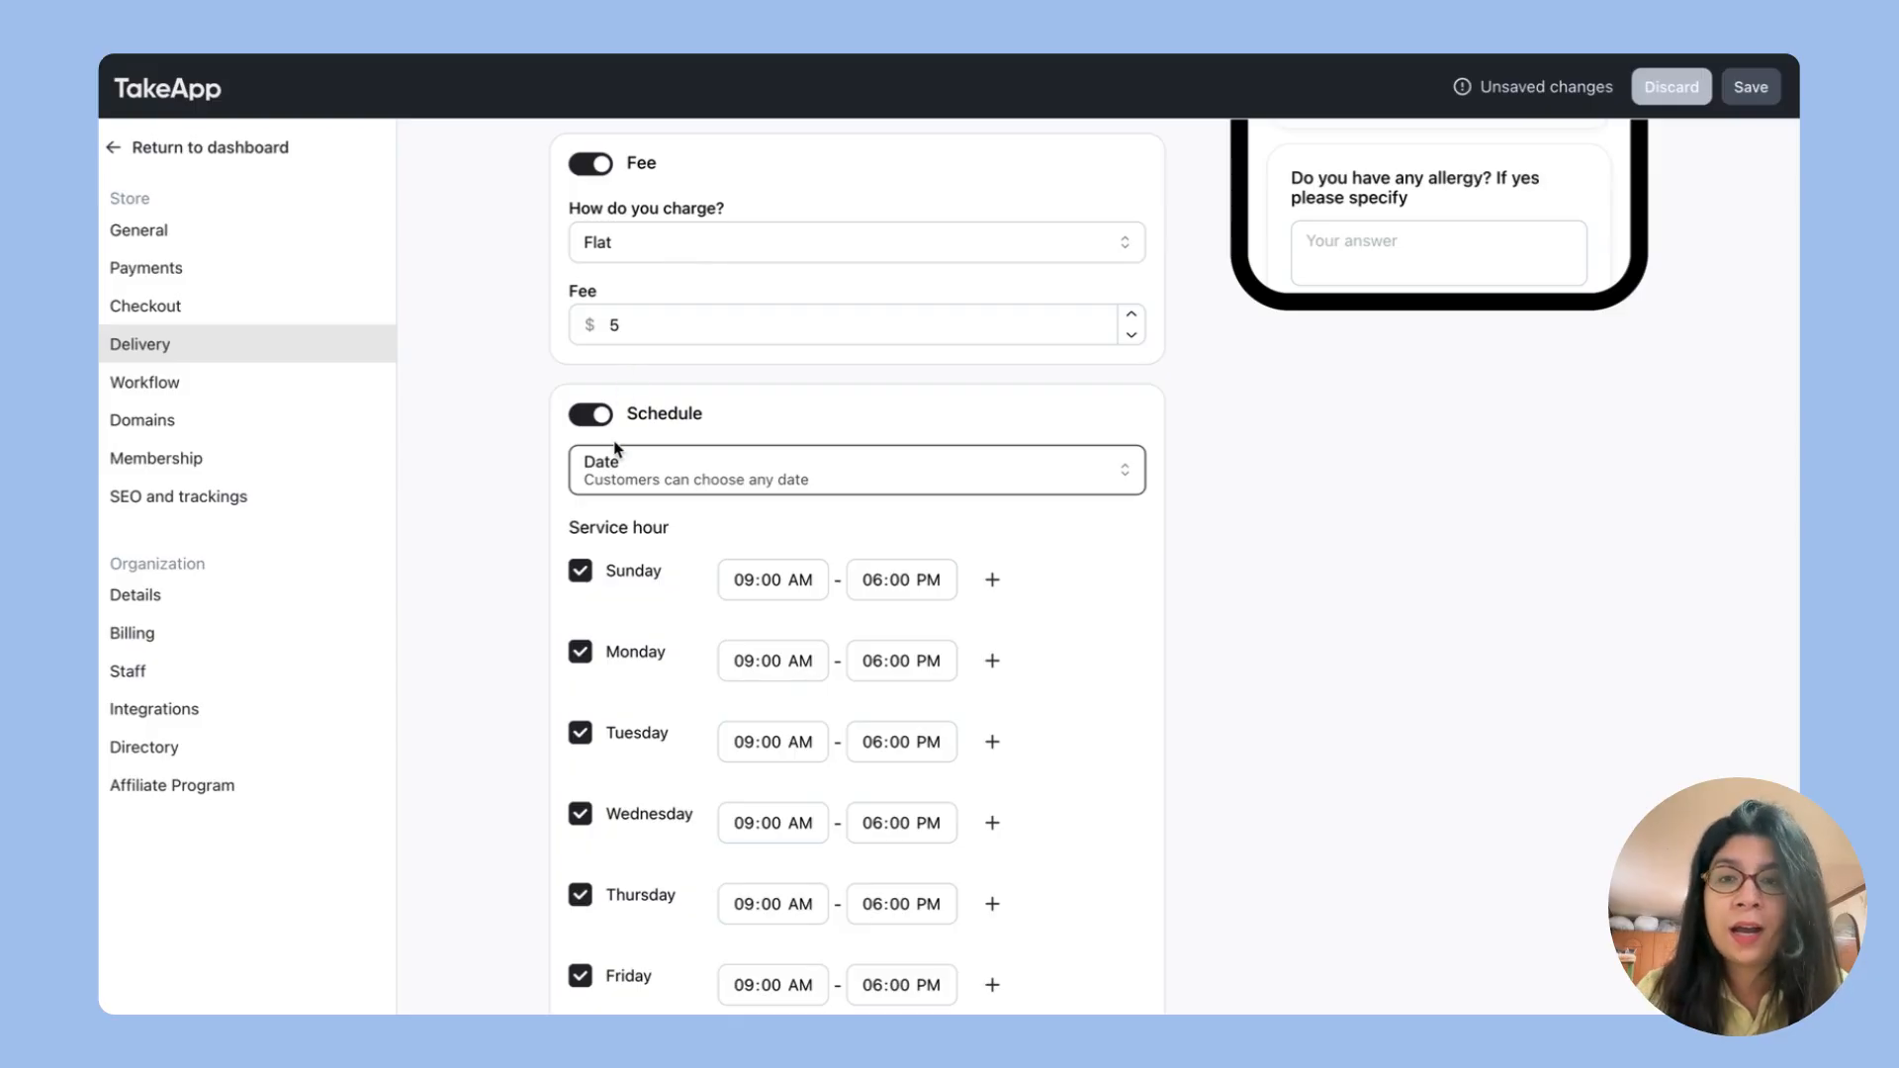
pyautogui.scroll(-3, 852, 610)
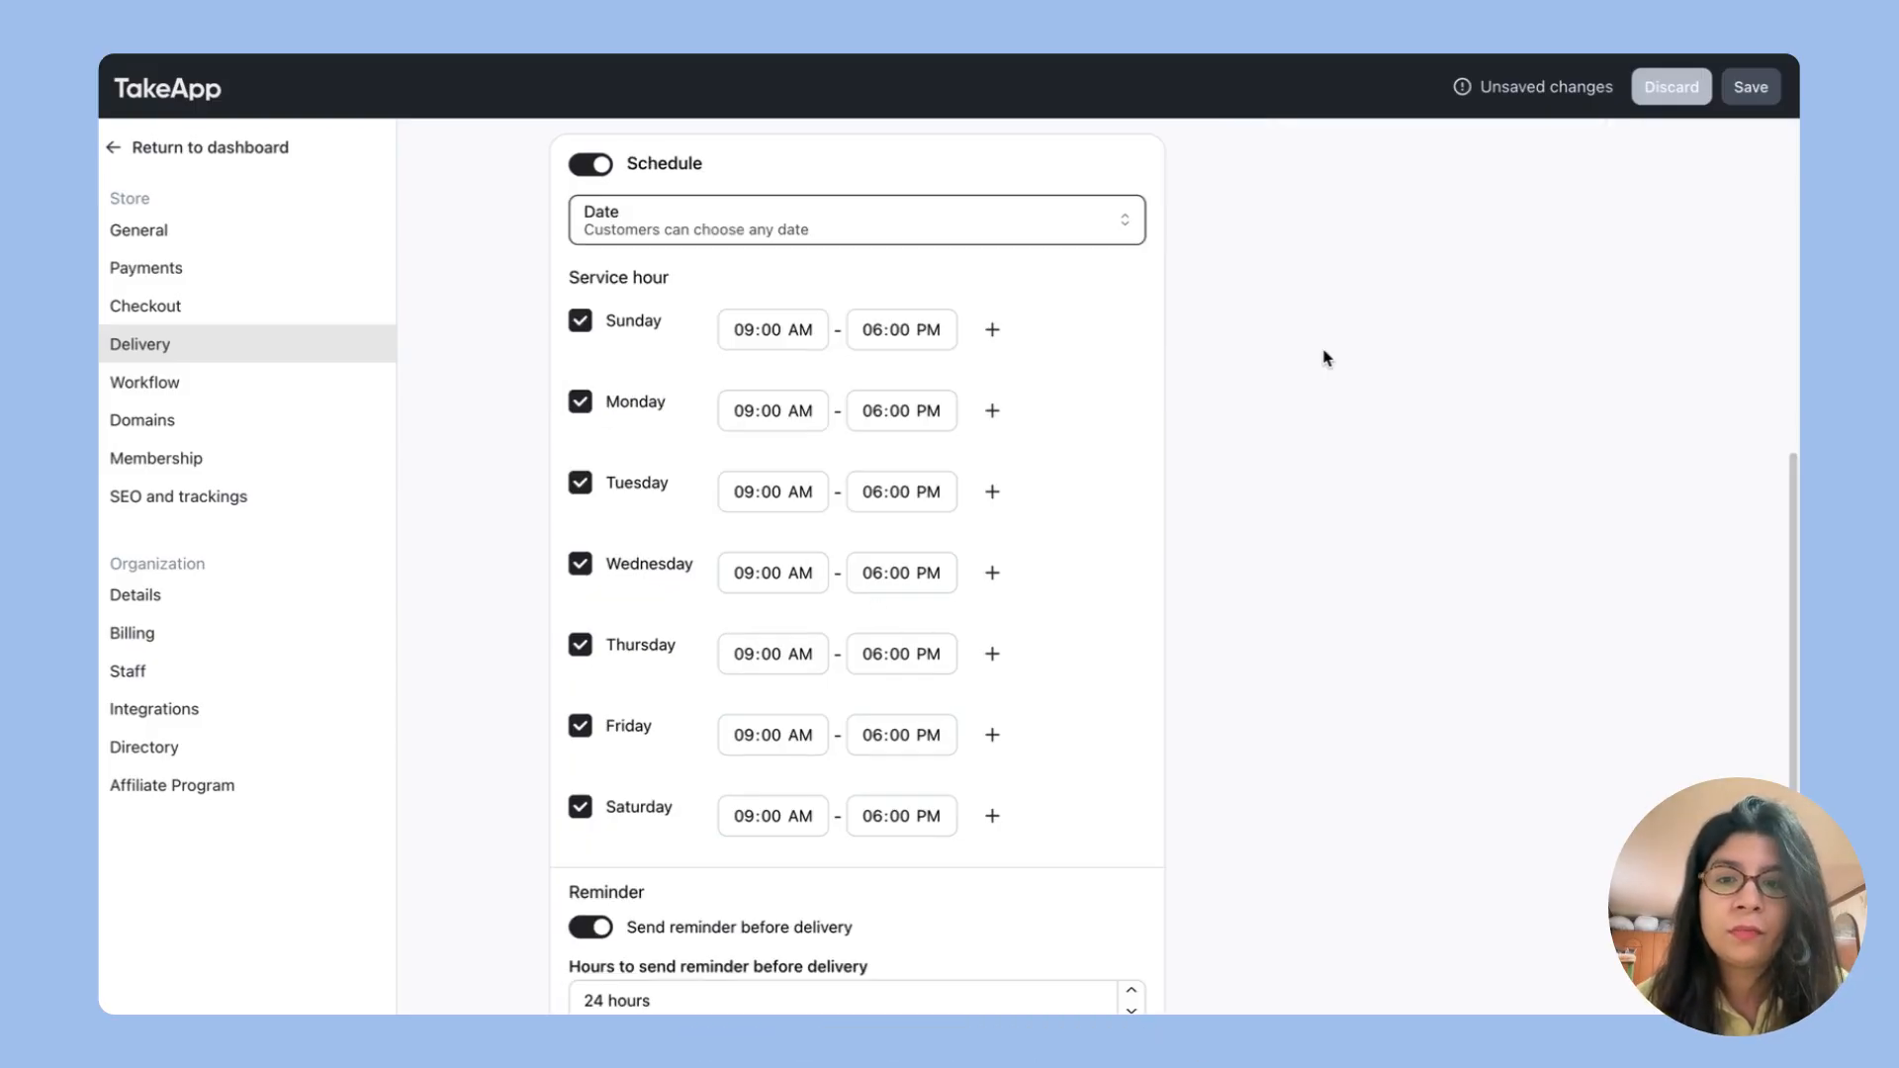
pyautogui.scroll(-2, 968, 603)
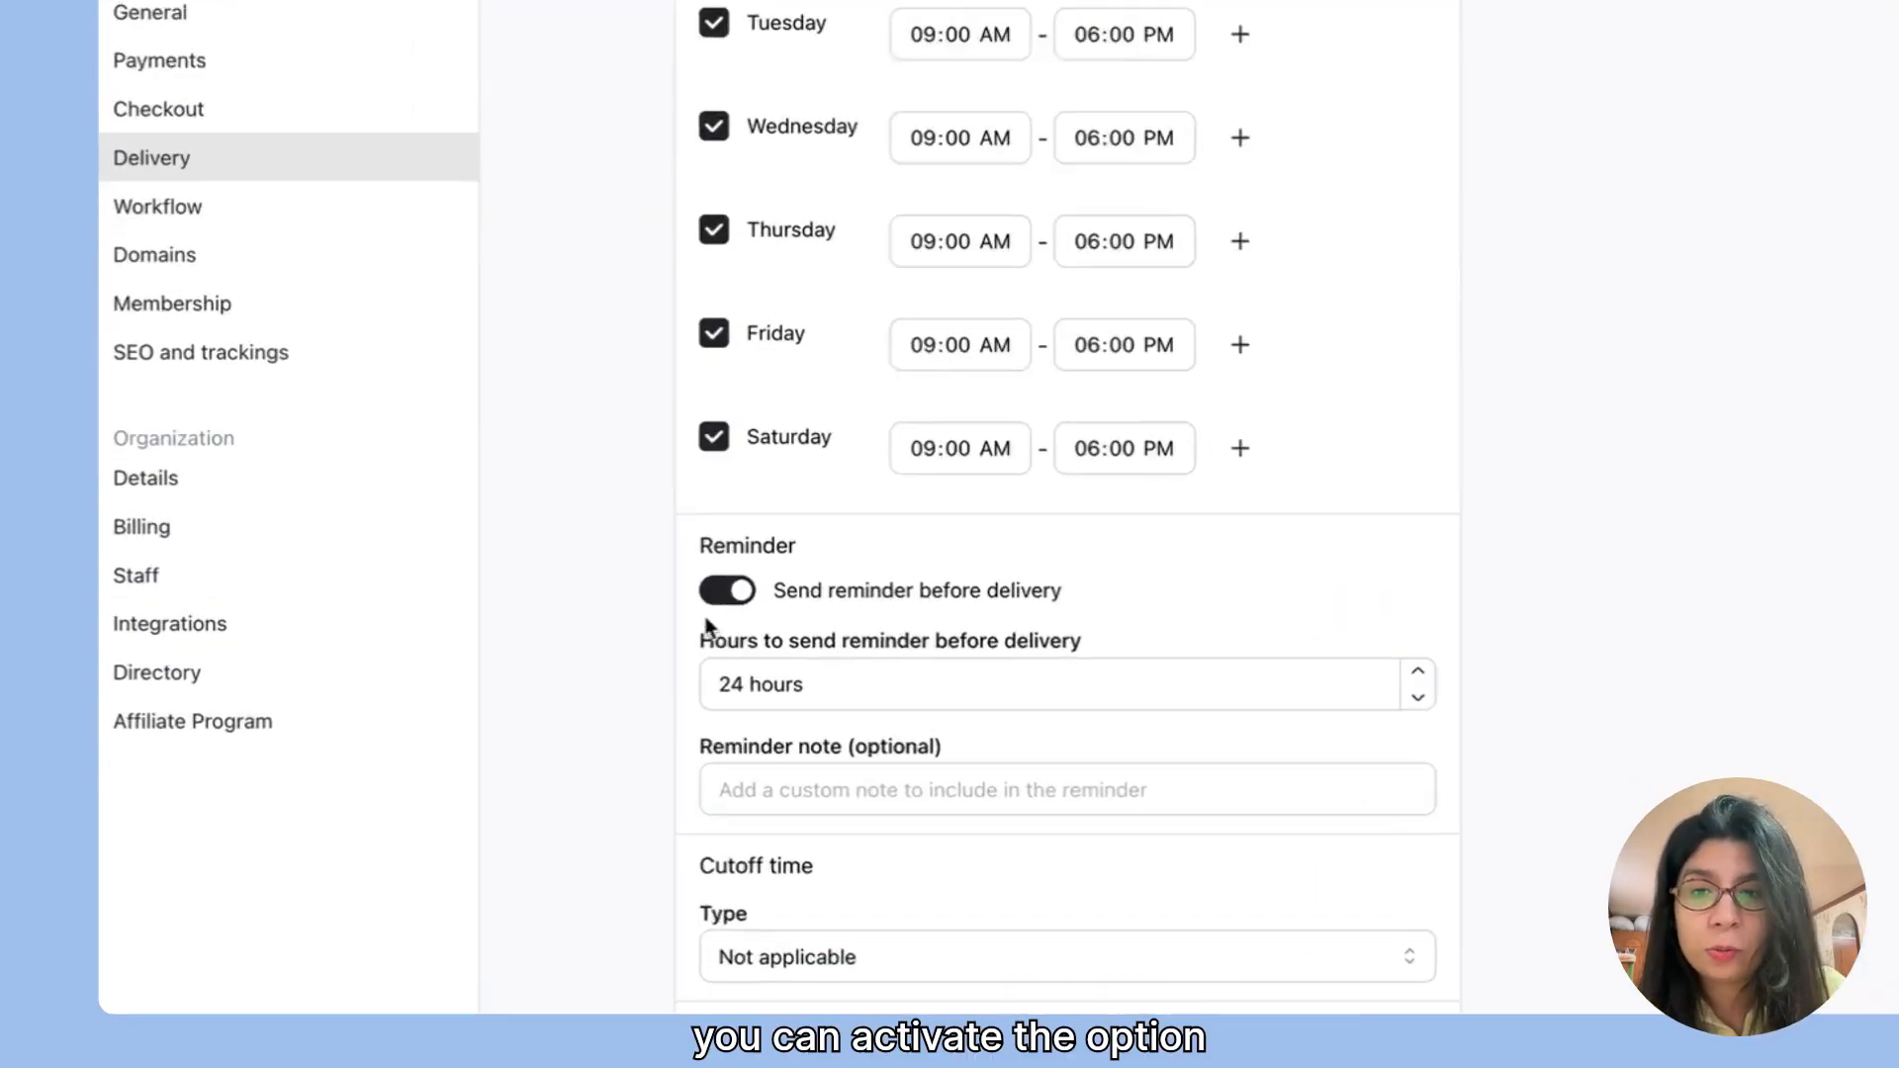
pyautogui.click(590, 727)
pyautogui.click(837, 517)
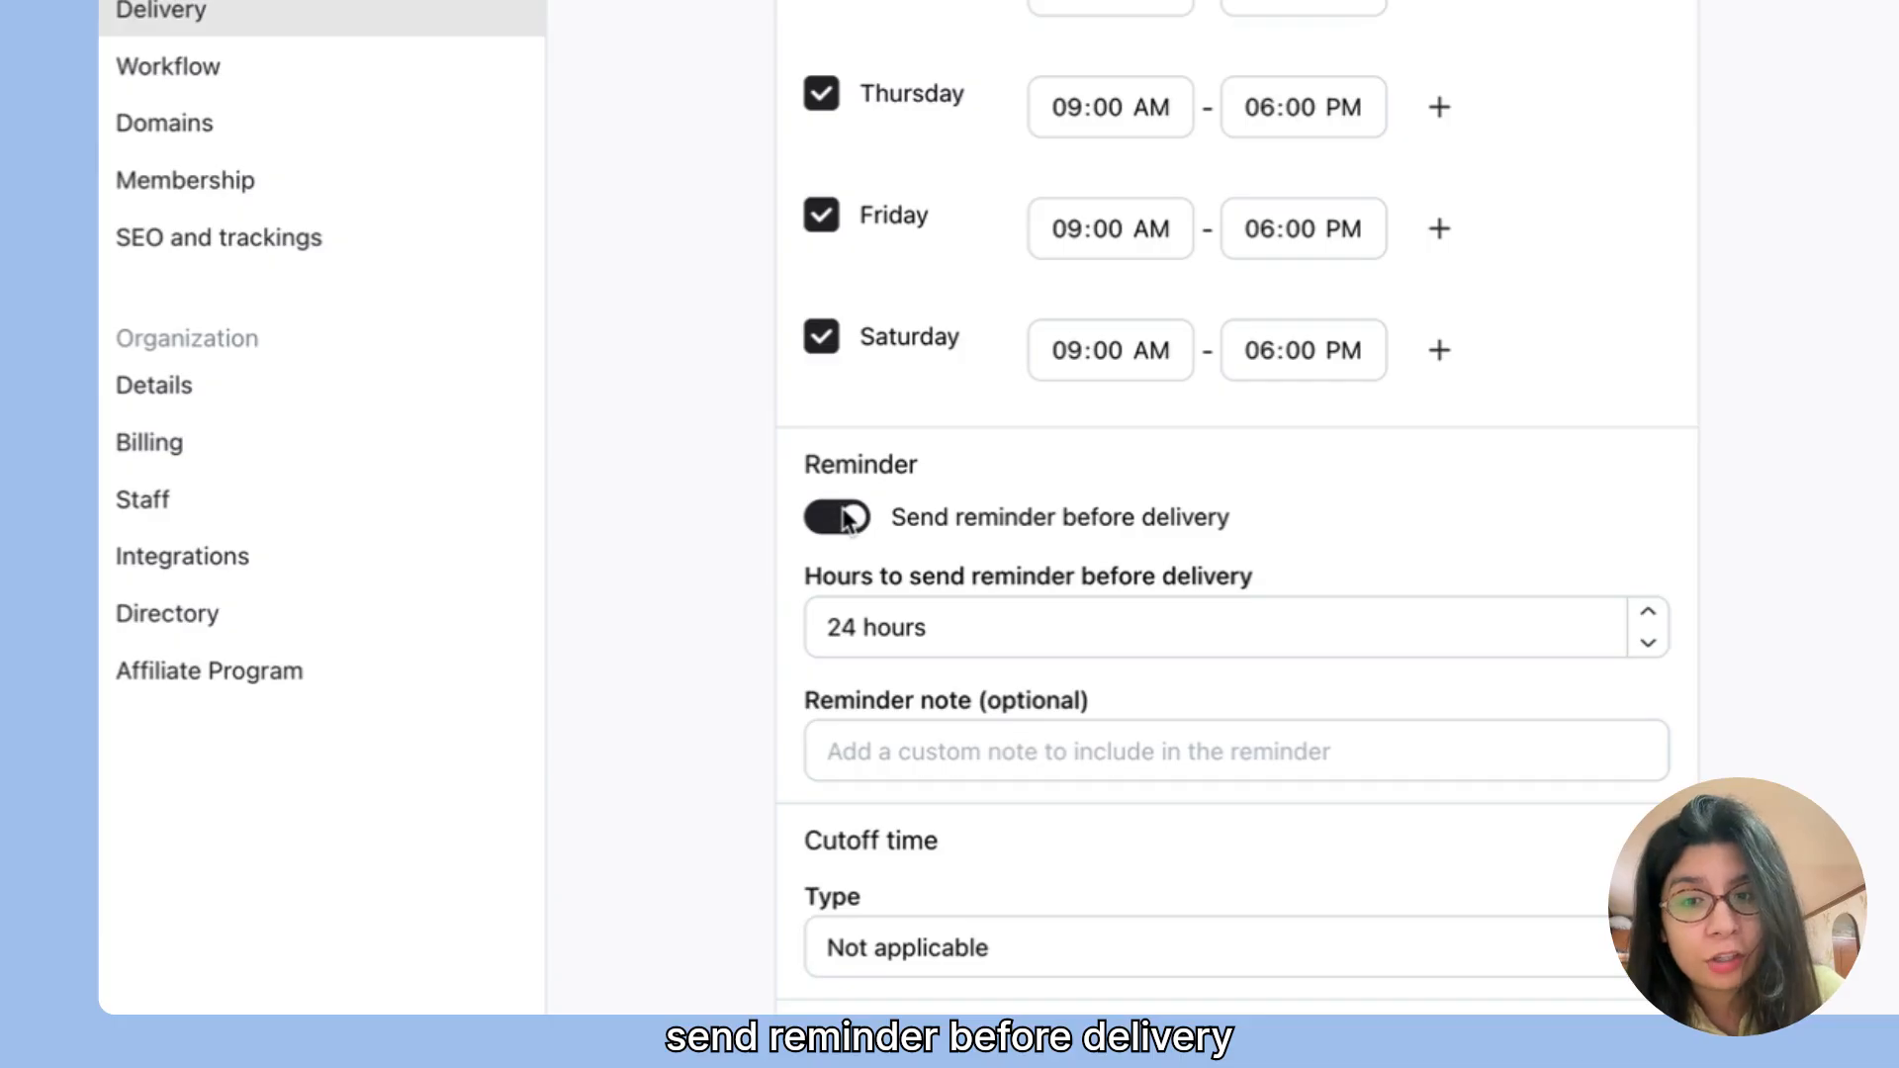
pyautogui.click(1053, 626)
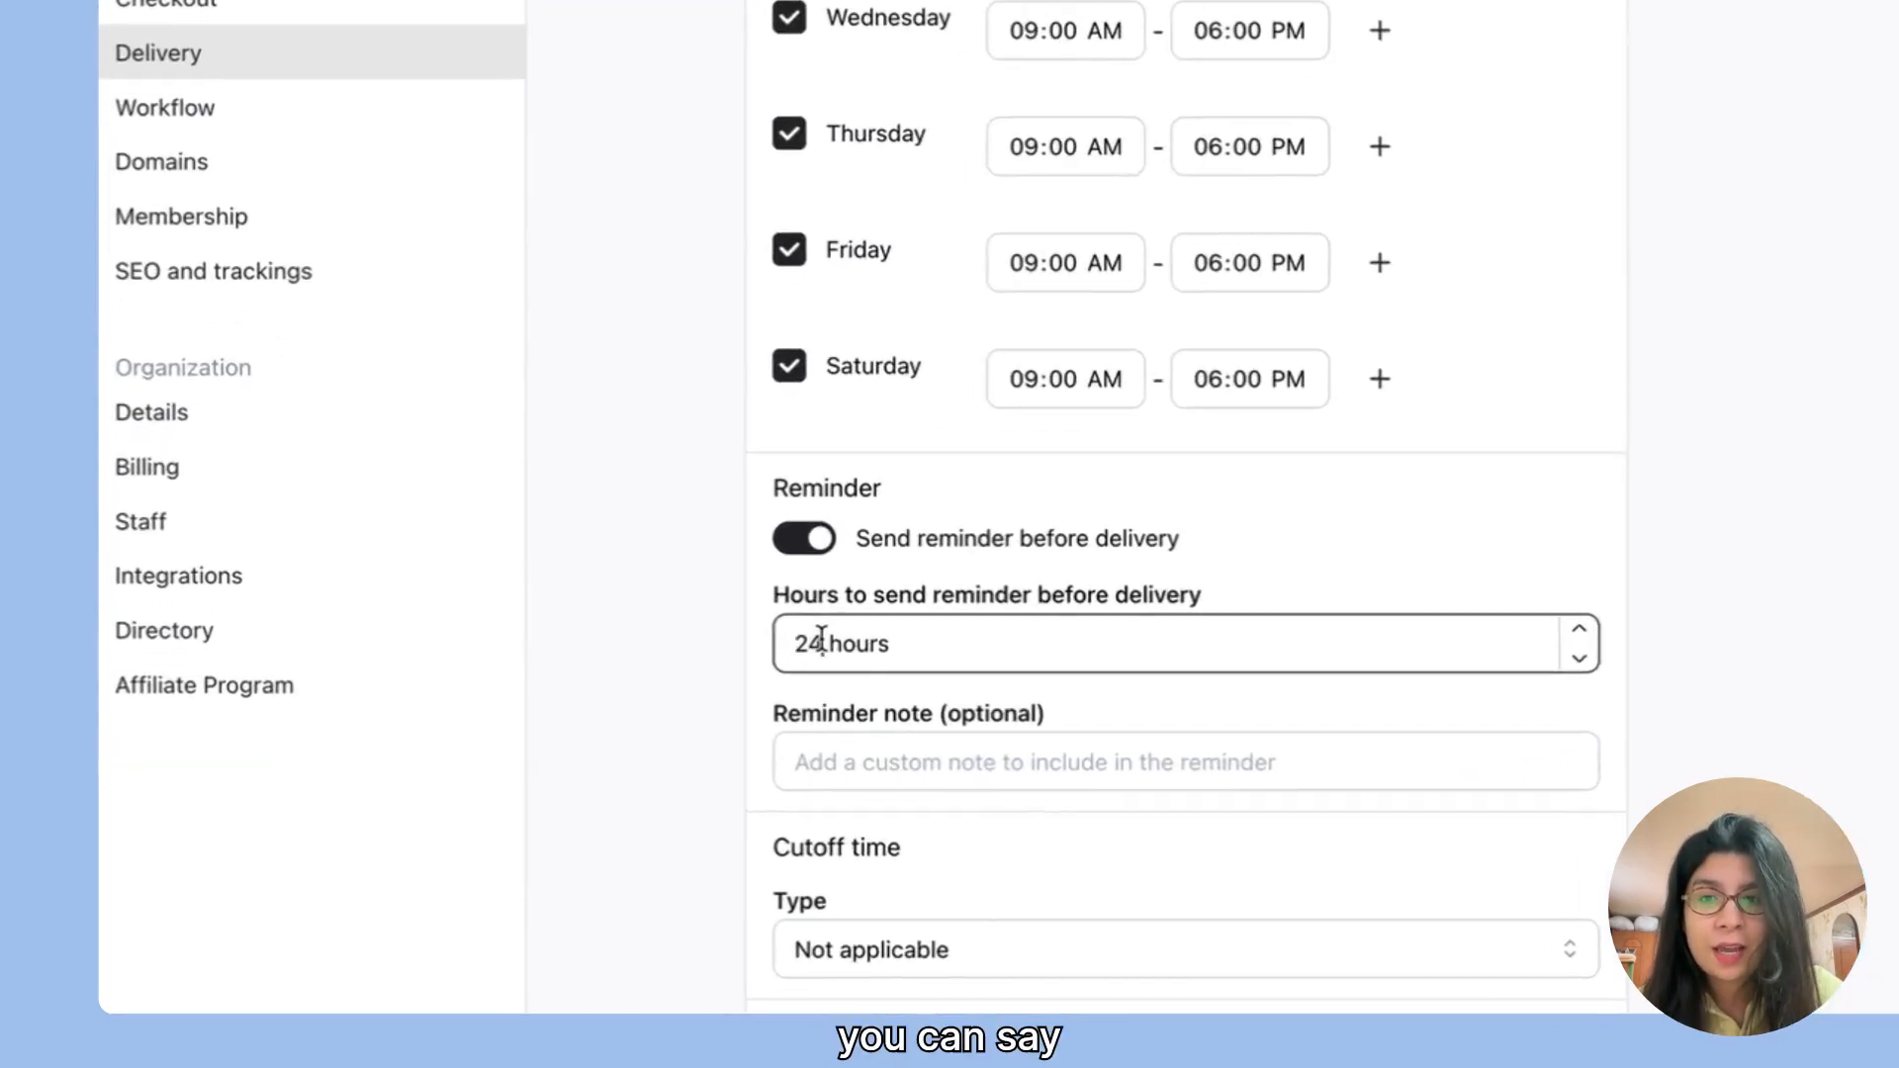
pyautogui.press('BackSpace')
pyautogui.press('BackSpace')
pyautogui.write('10')
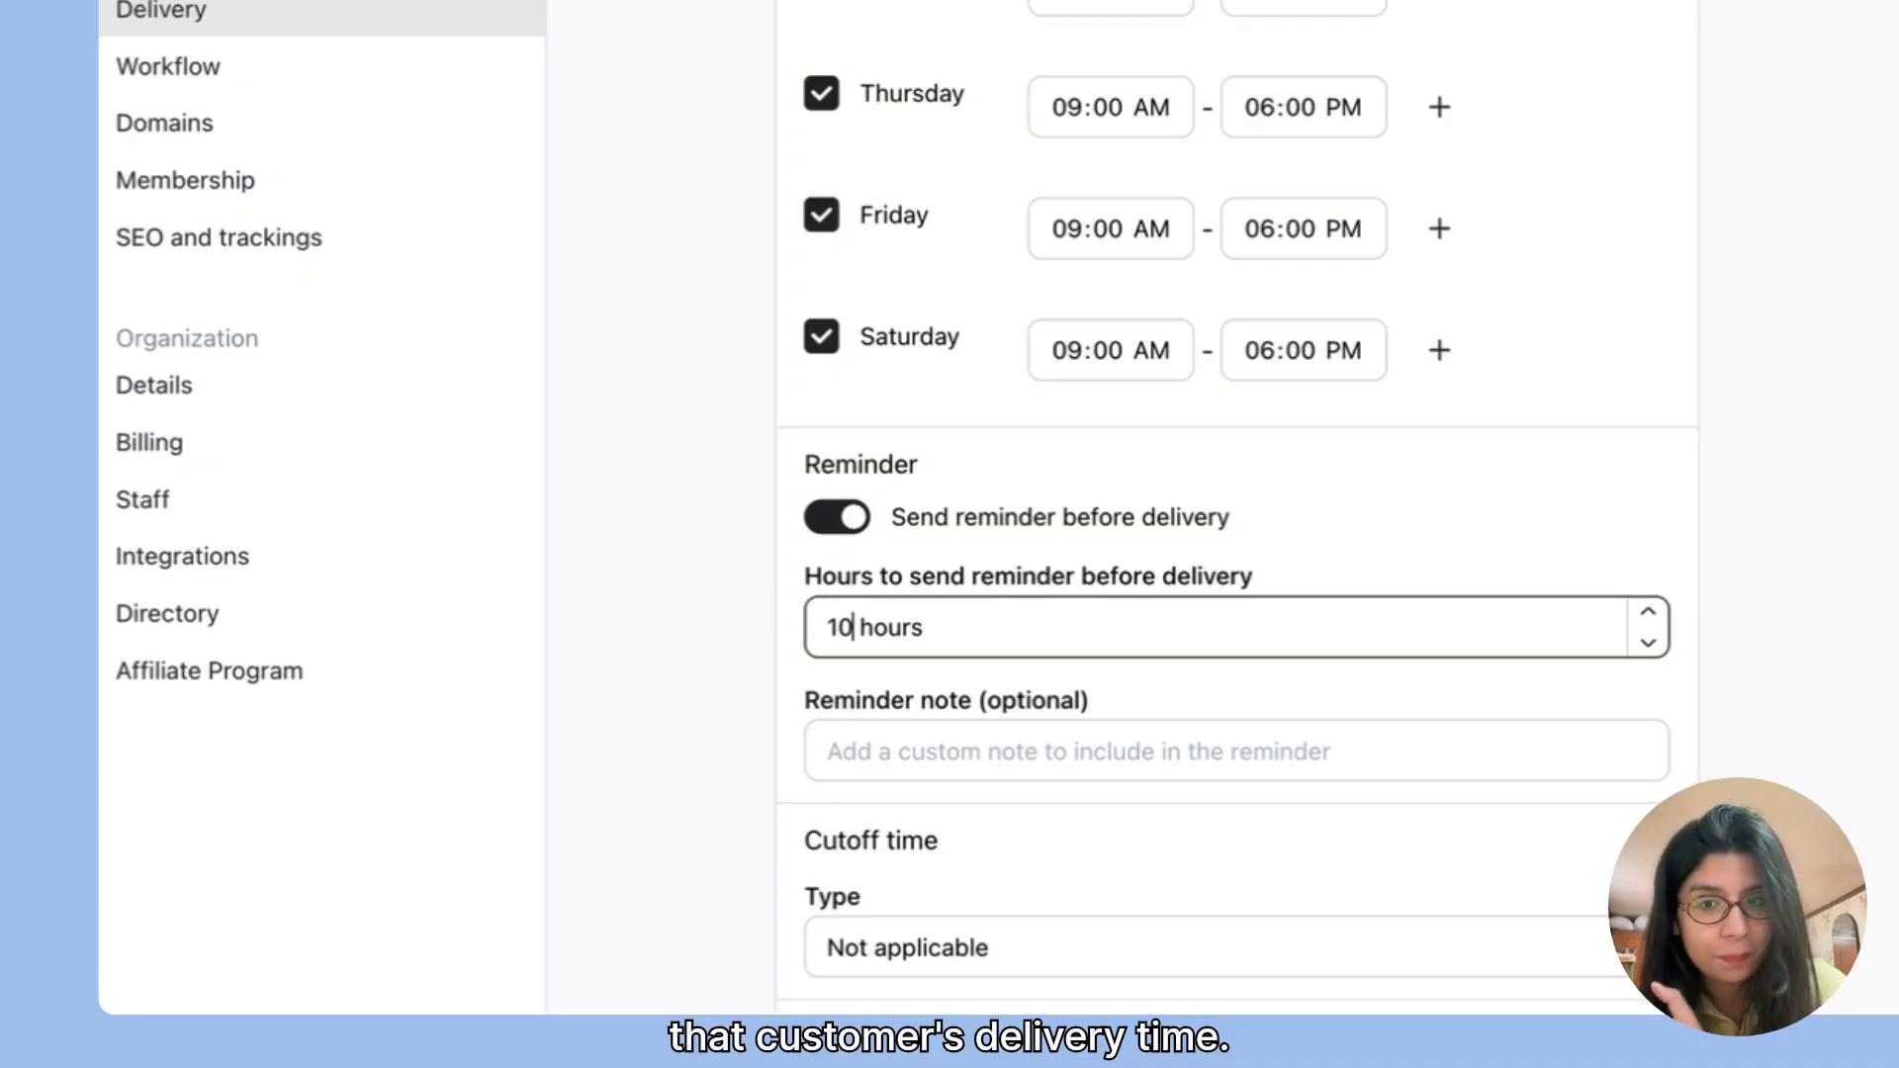
# Step: Set the cutoff time type to Fixed time of day
pyautogui.click(895, 757)
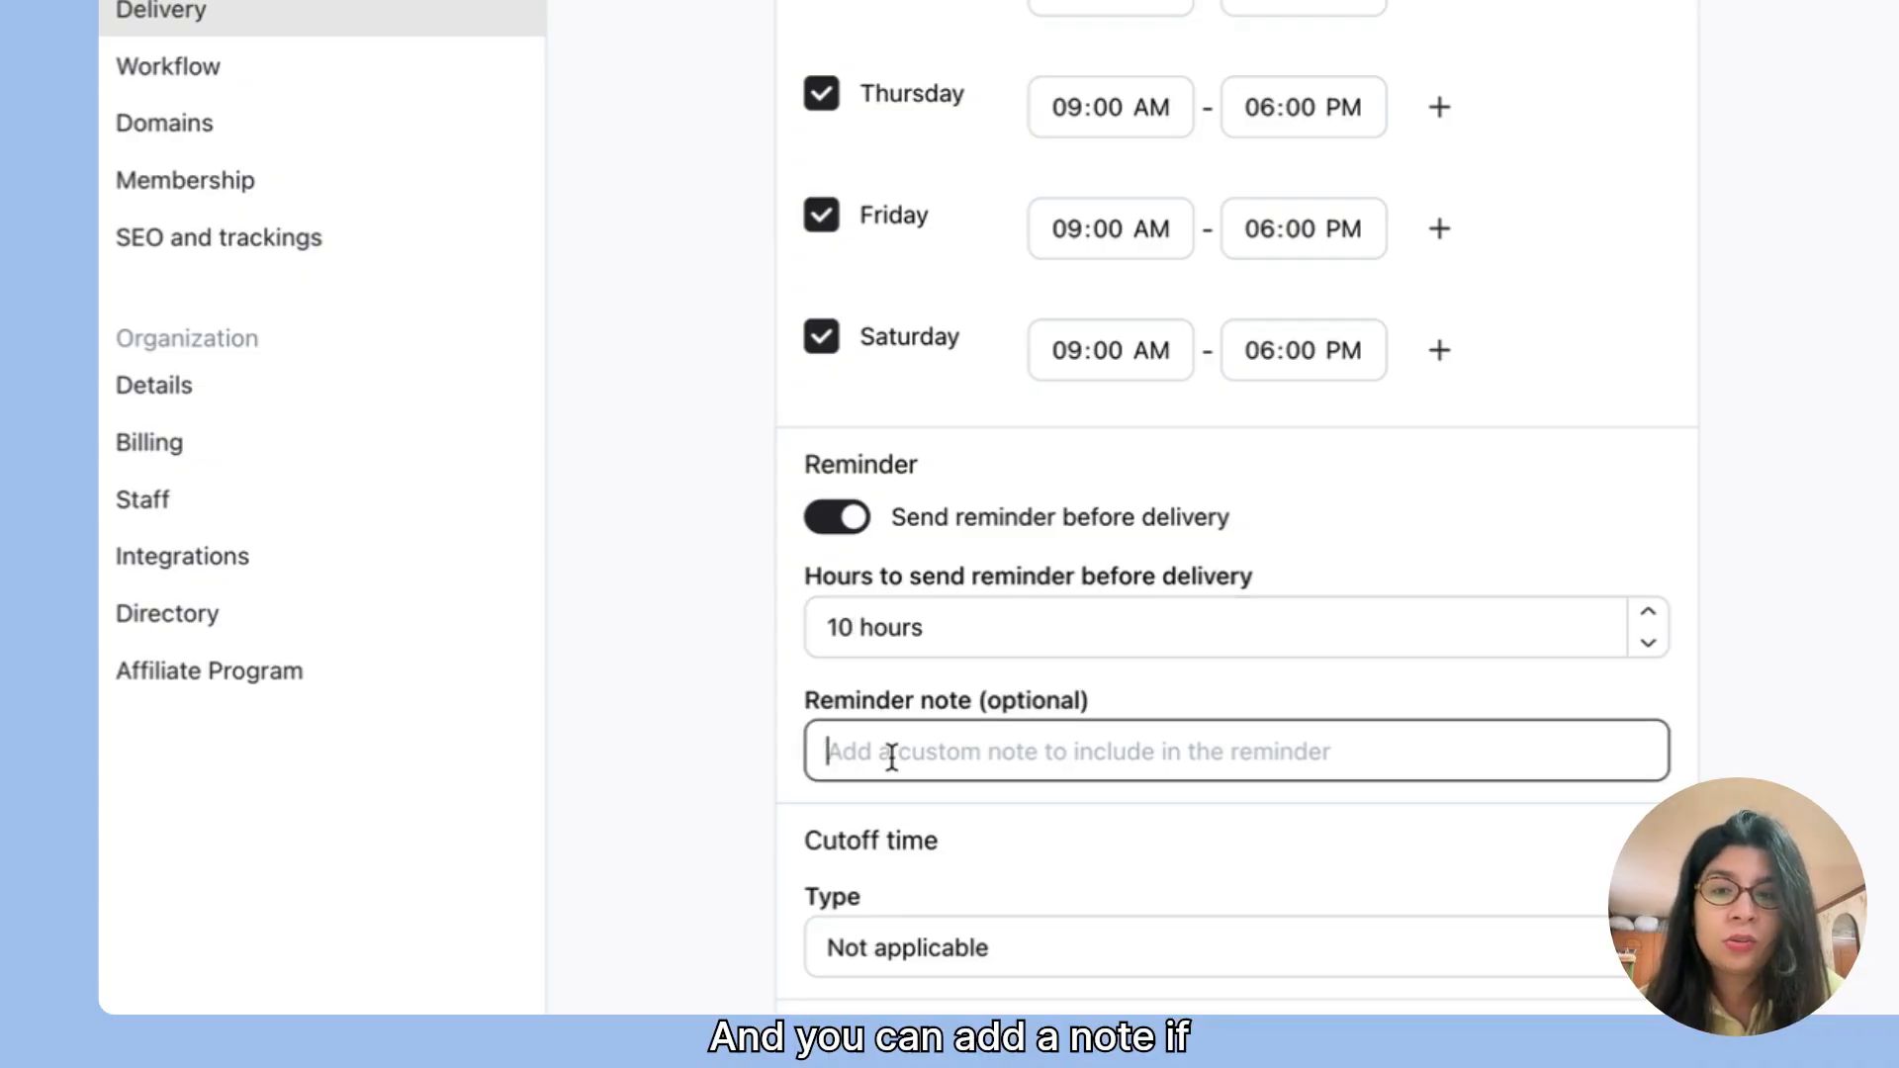
pyautogui.scroll(-3, 893, 762)
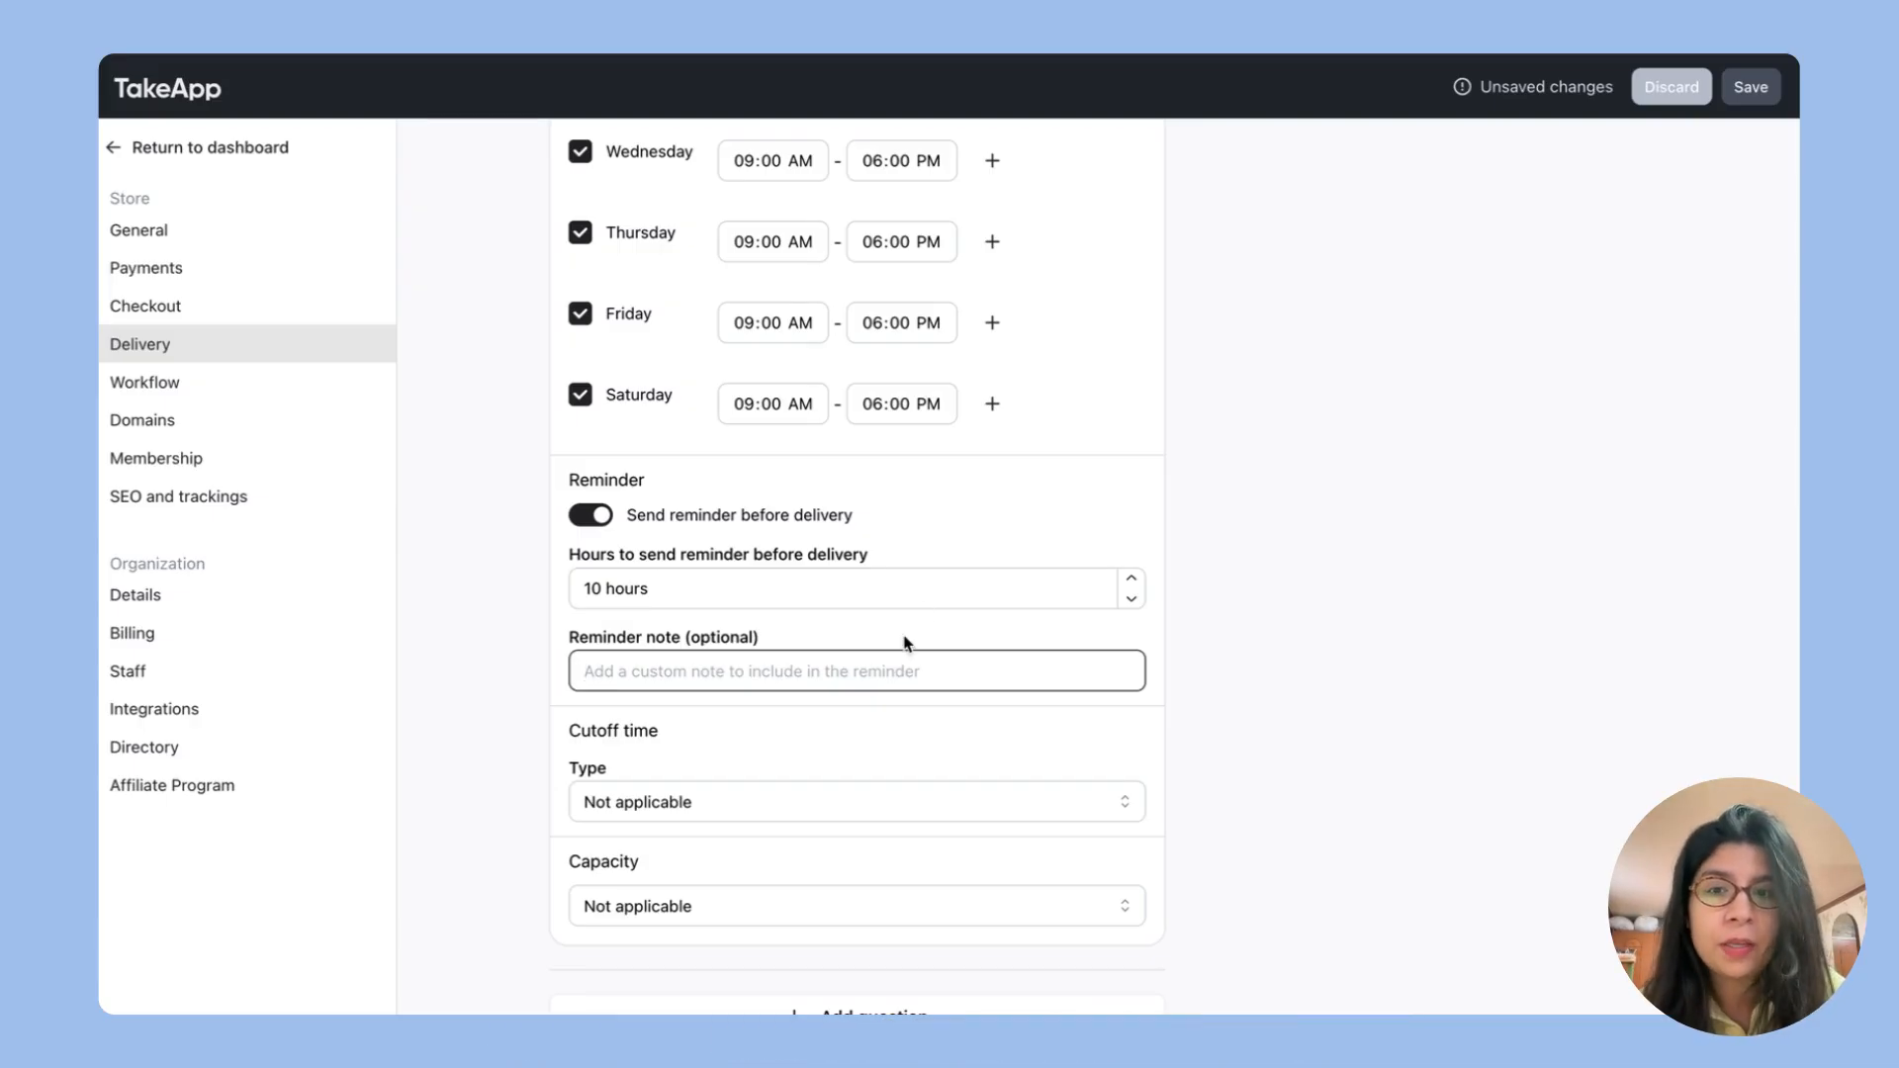
pyautogui.scroll(-2, 903, 648)
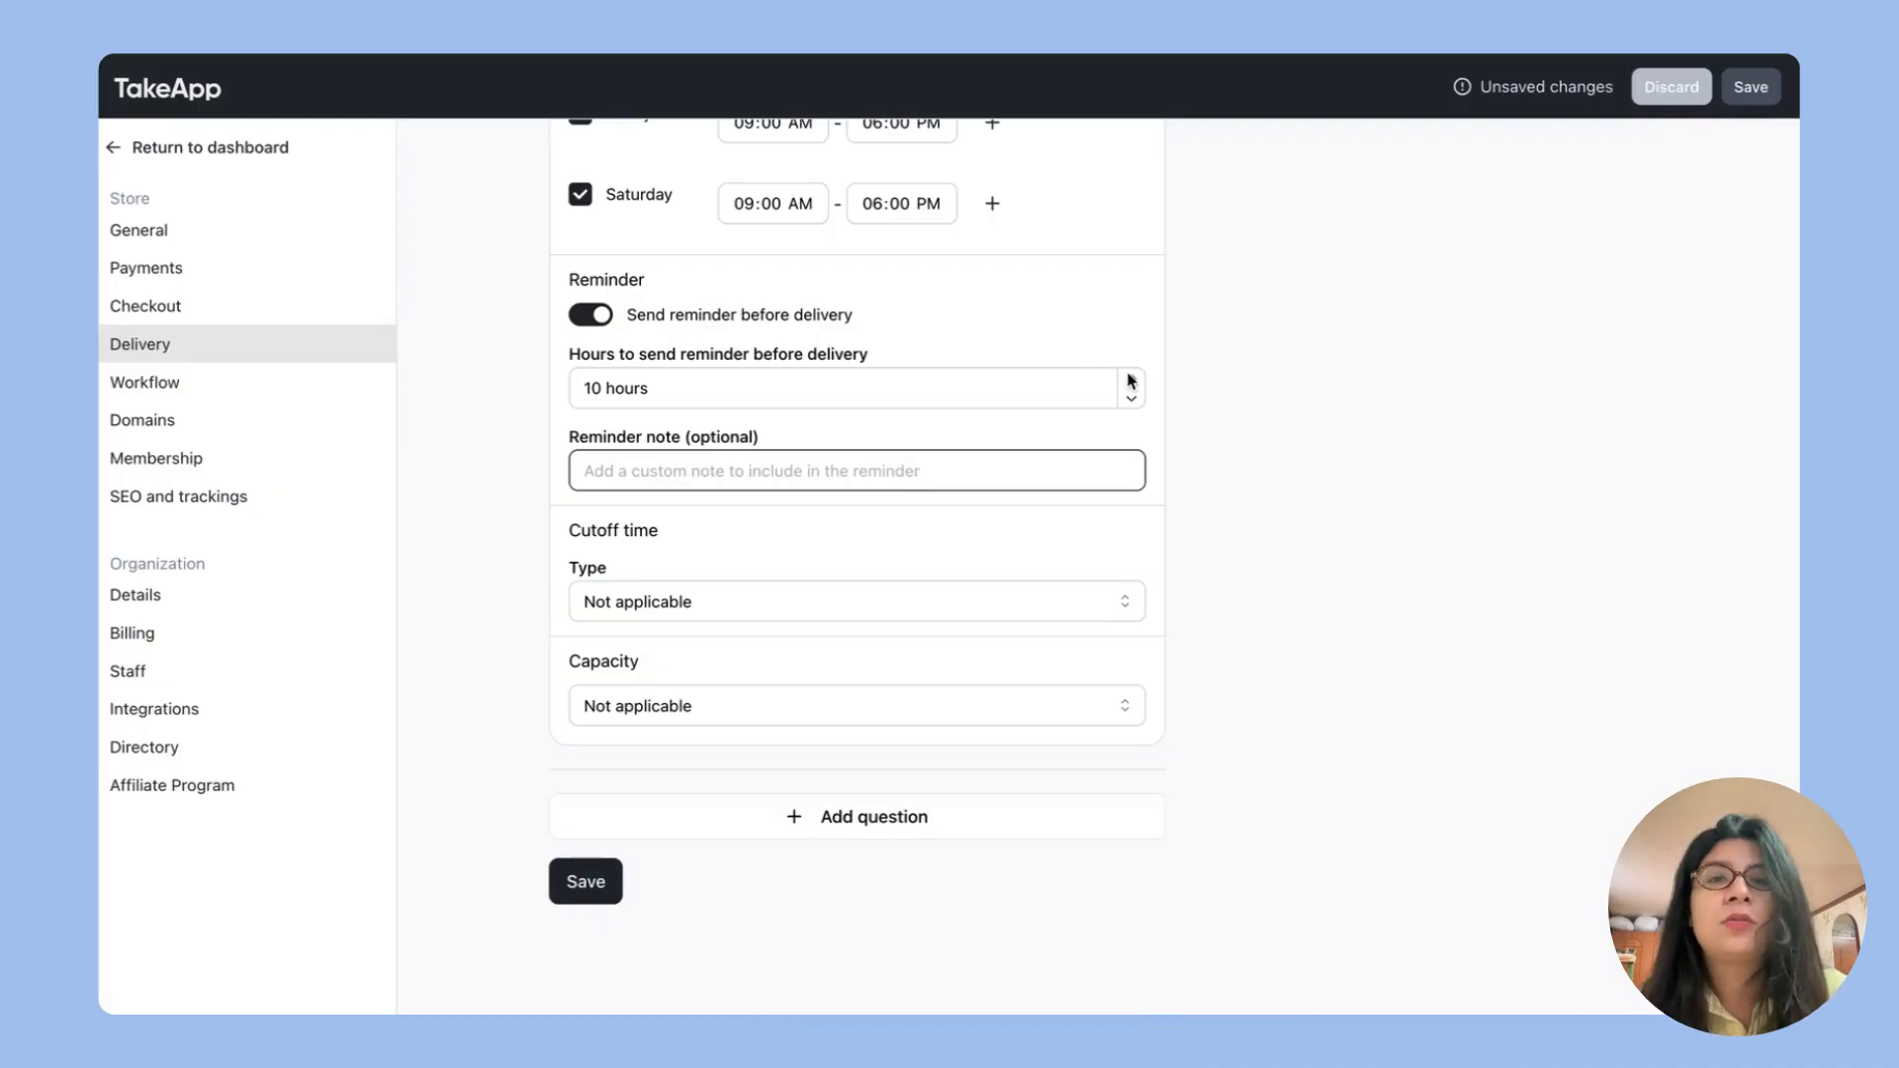
pyautogui.click(682, 612)
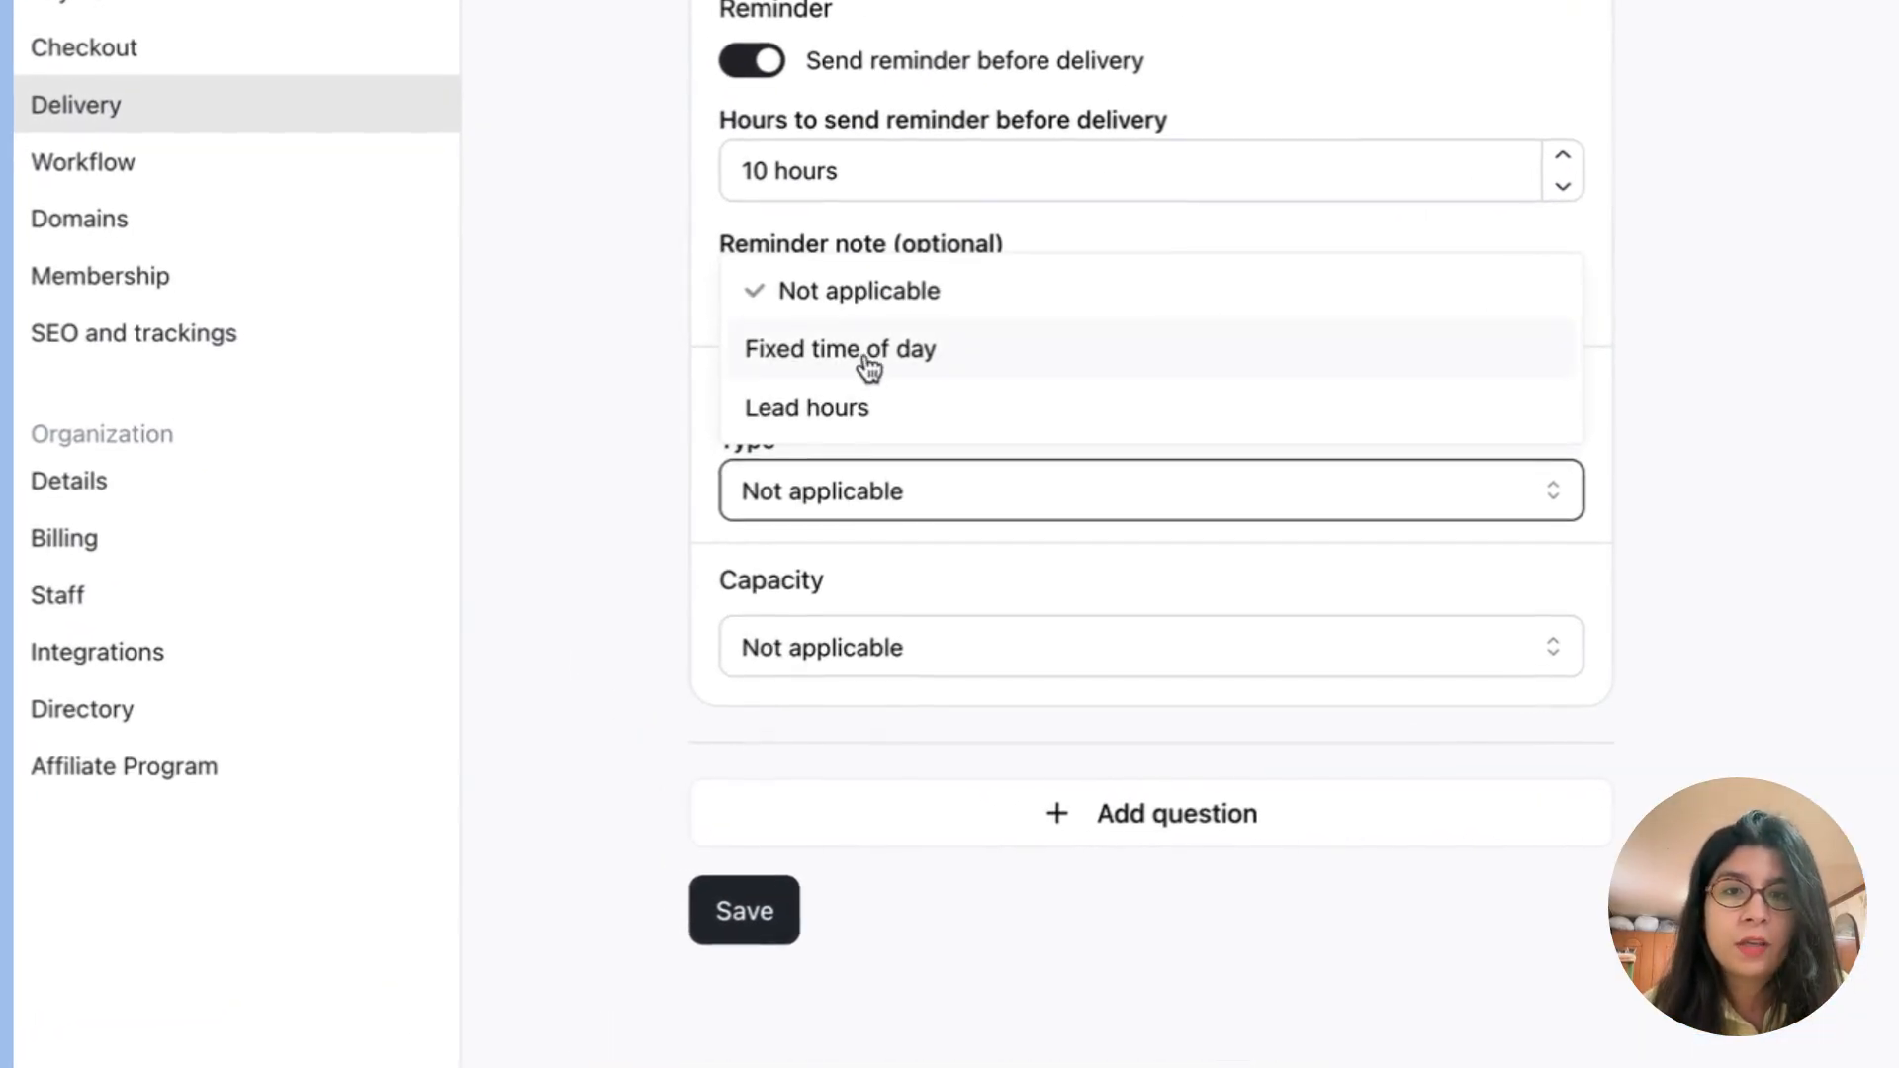
pyautogui.click(870, 368)
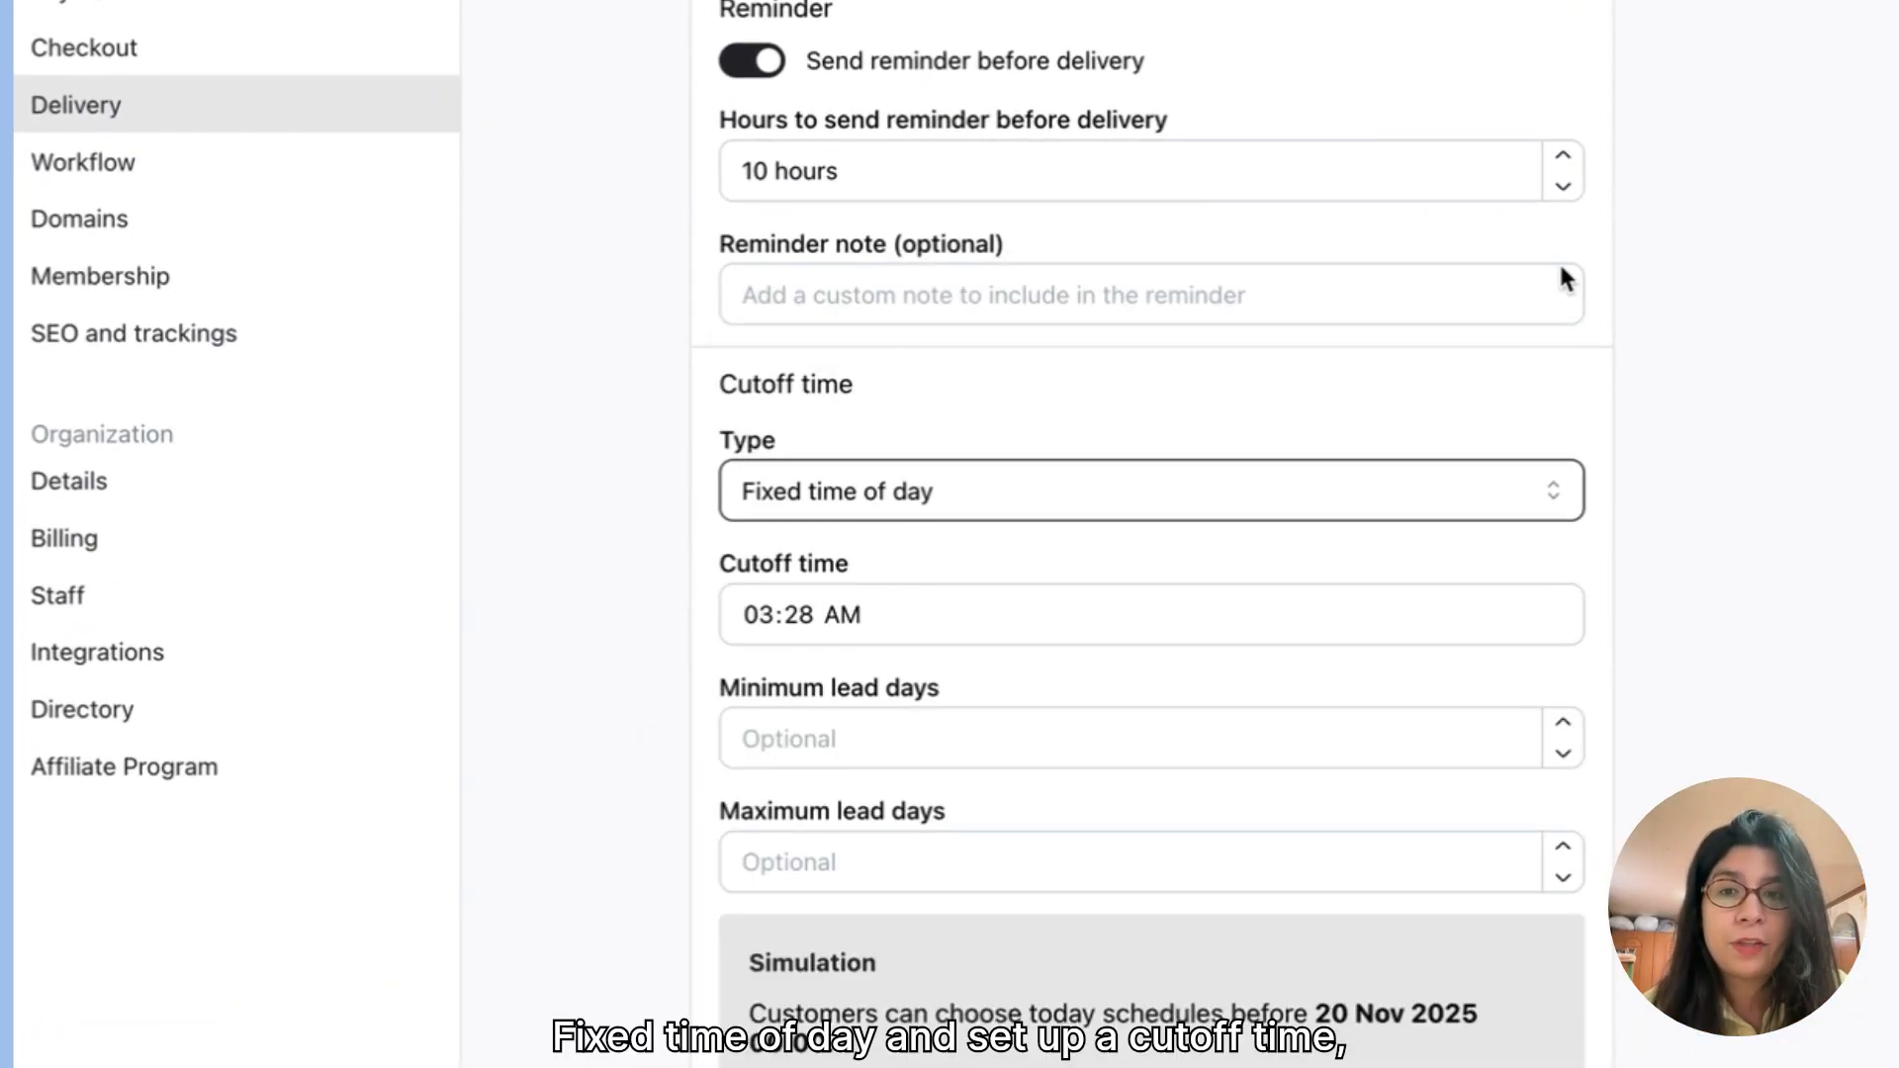
pyautogui.scroll(-1, 916, 623)
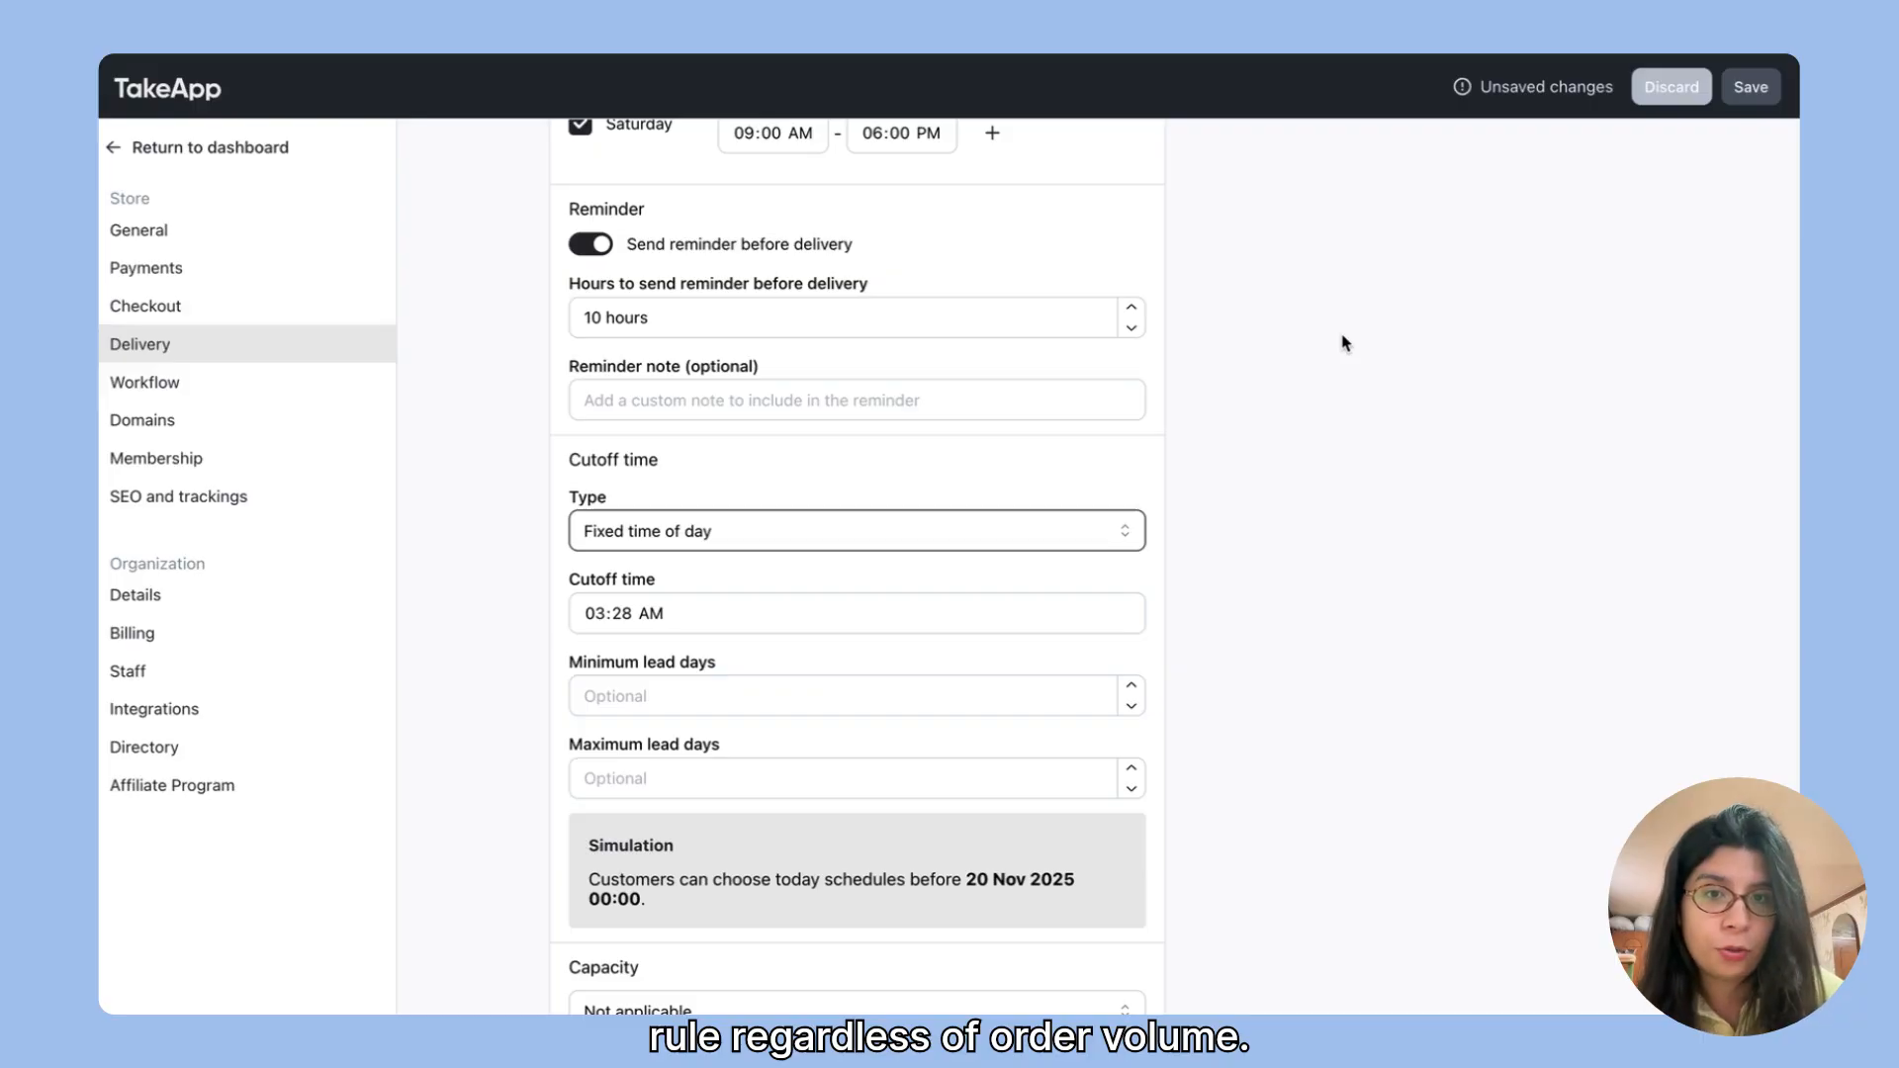
# Step: Switch the cutoff time type to Lead hours and set the minimum lead hours to 10
pyautogui.click(755, 539)
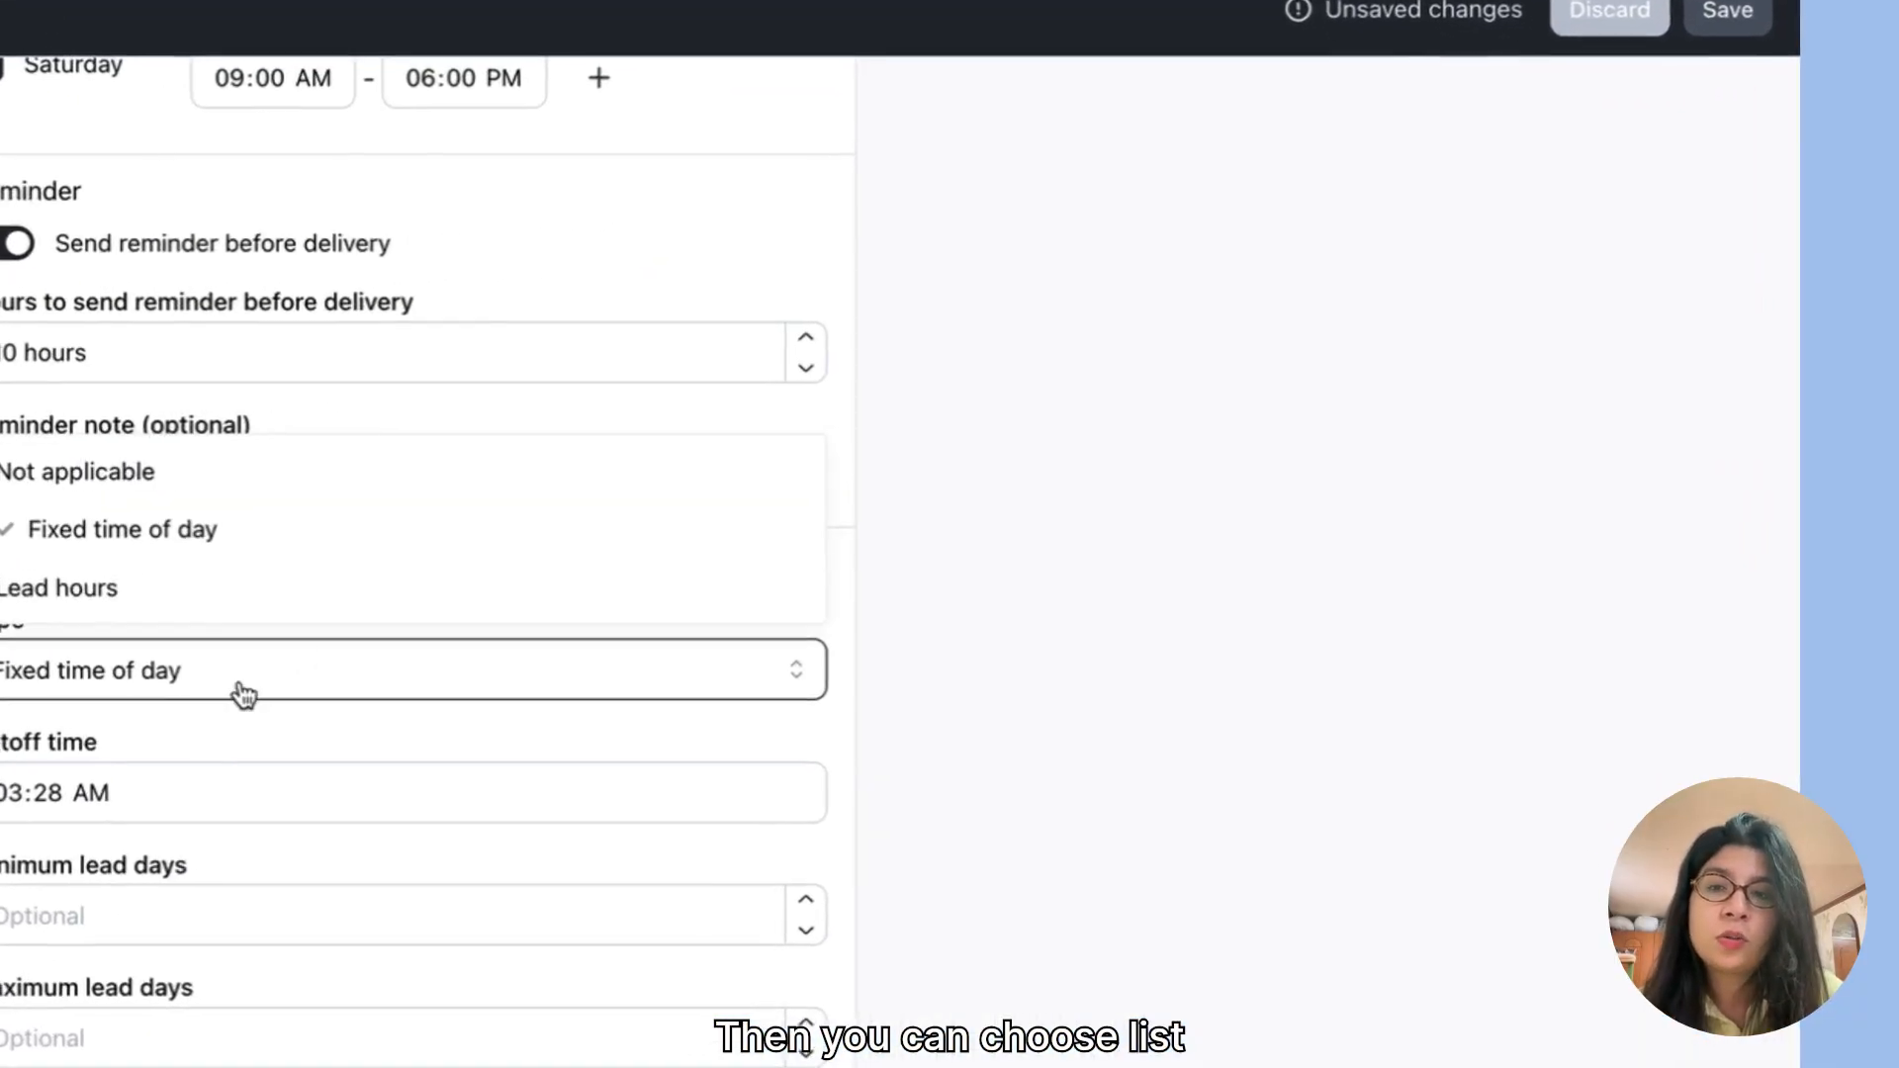
pyautogui.click(688, 481)
pyautogui.click(818, 414)
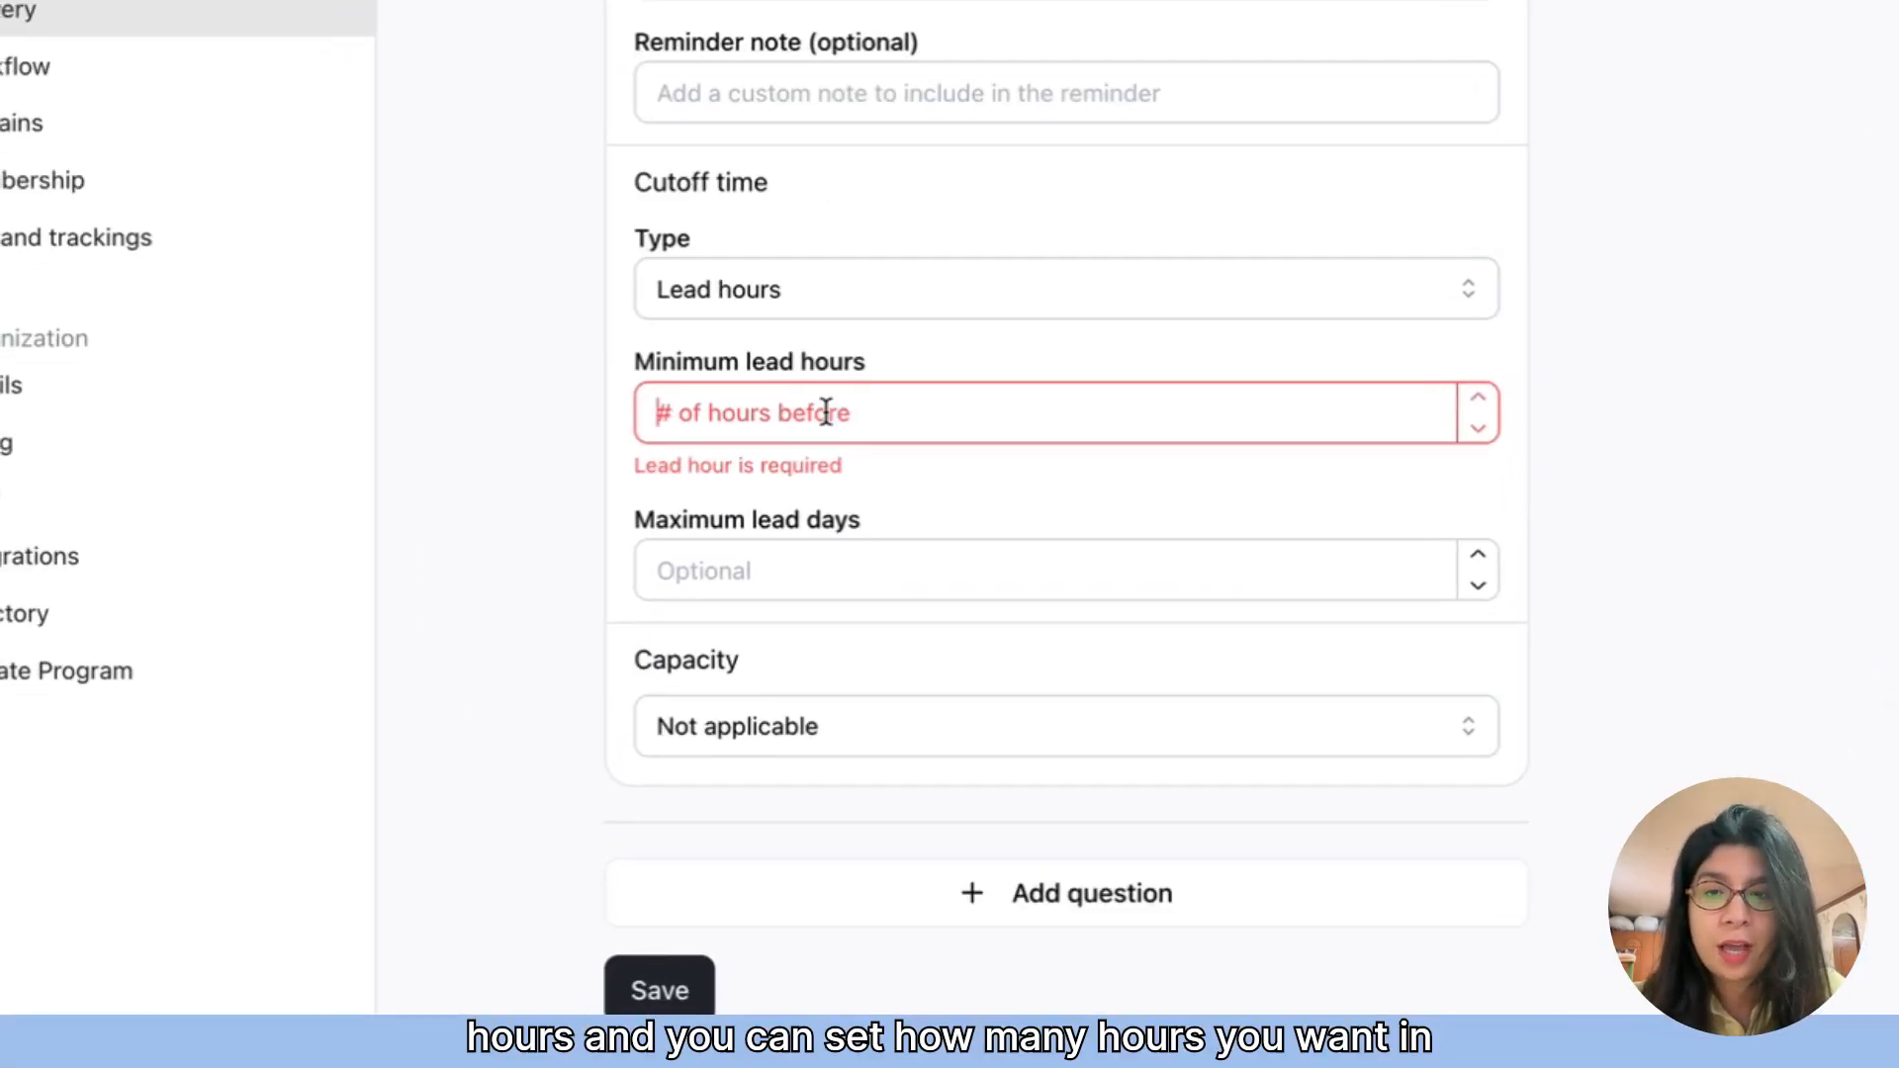
pyautogui.write('10')
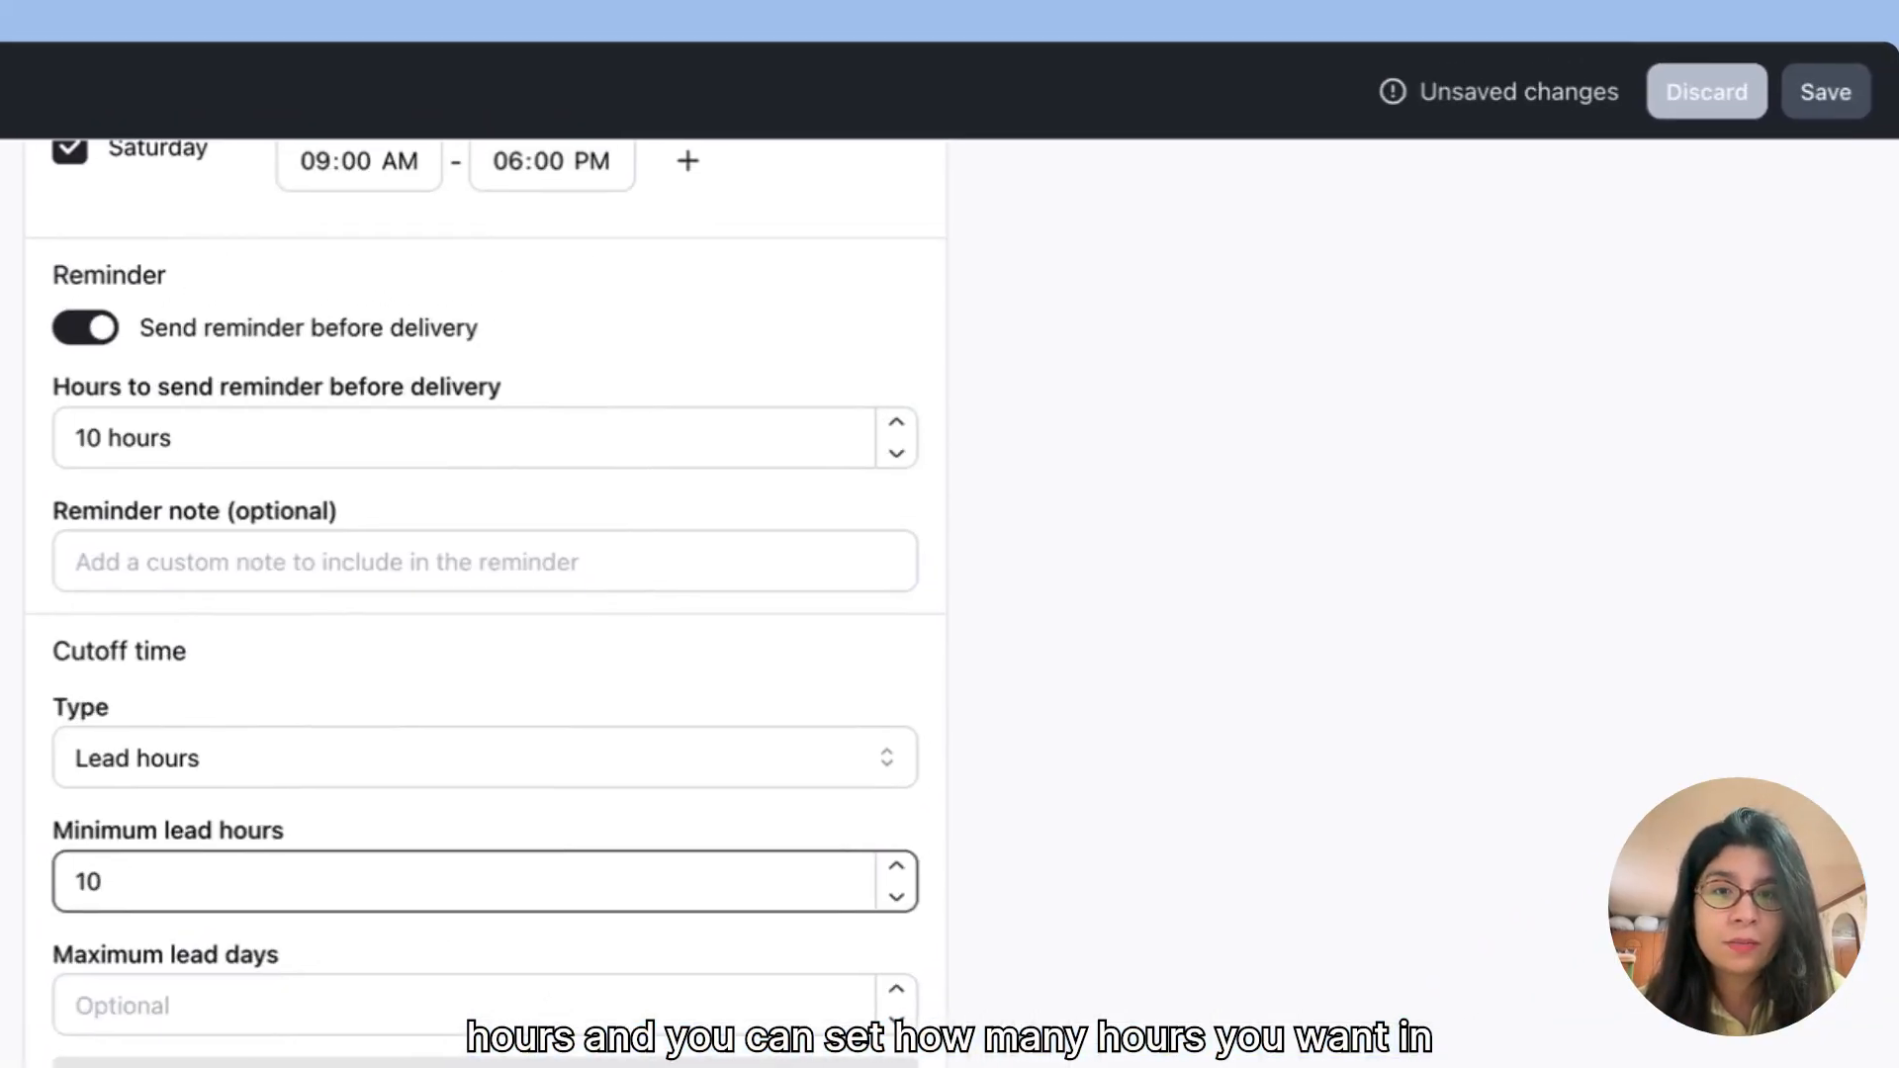
pyautogui.click(1094, 447)
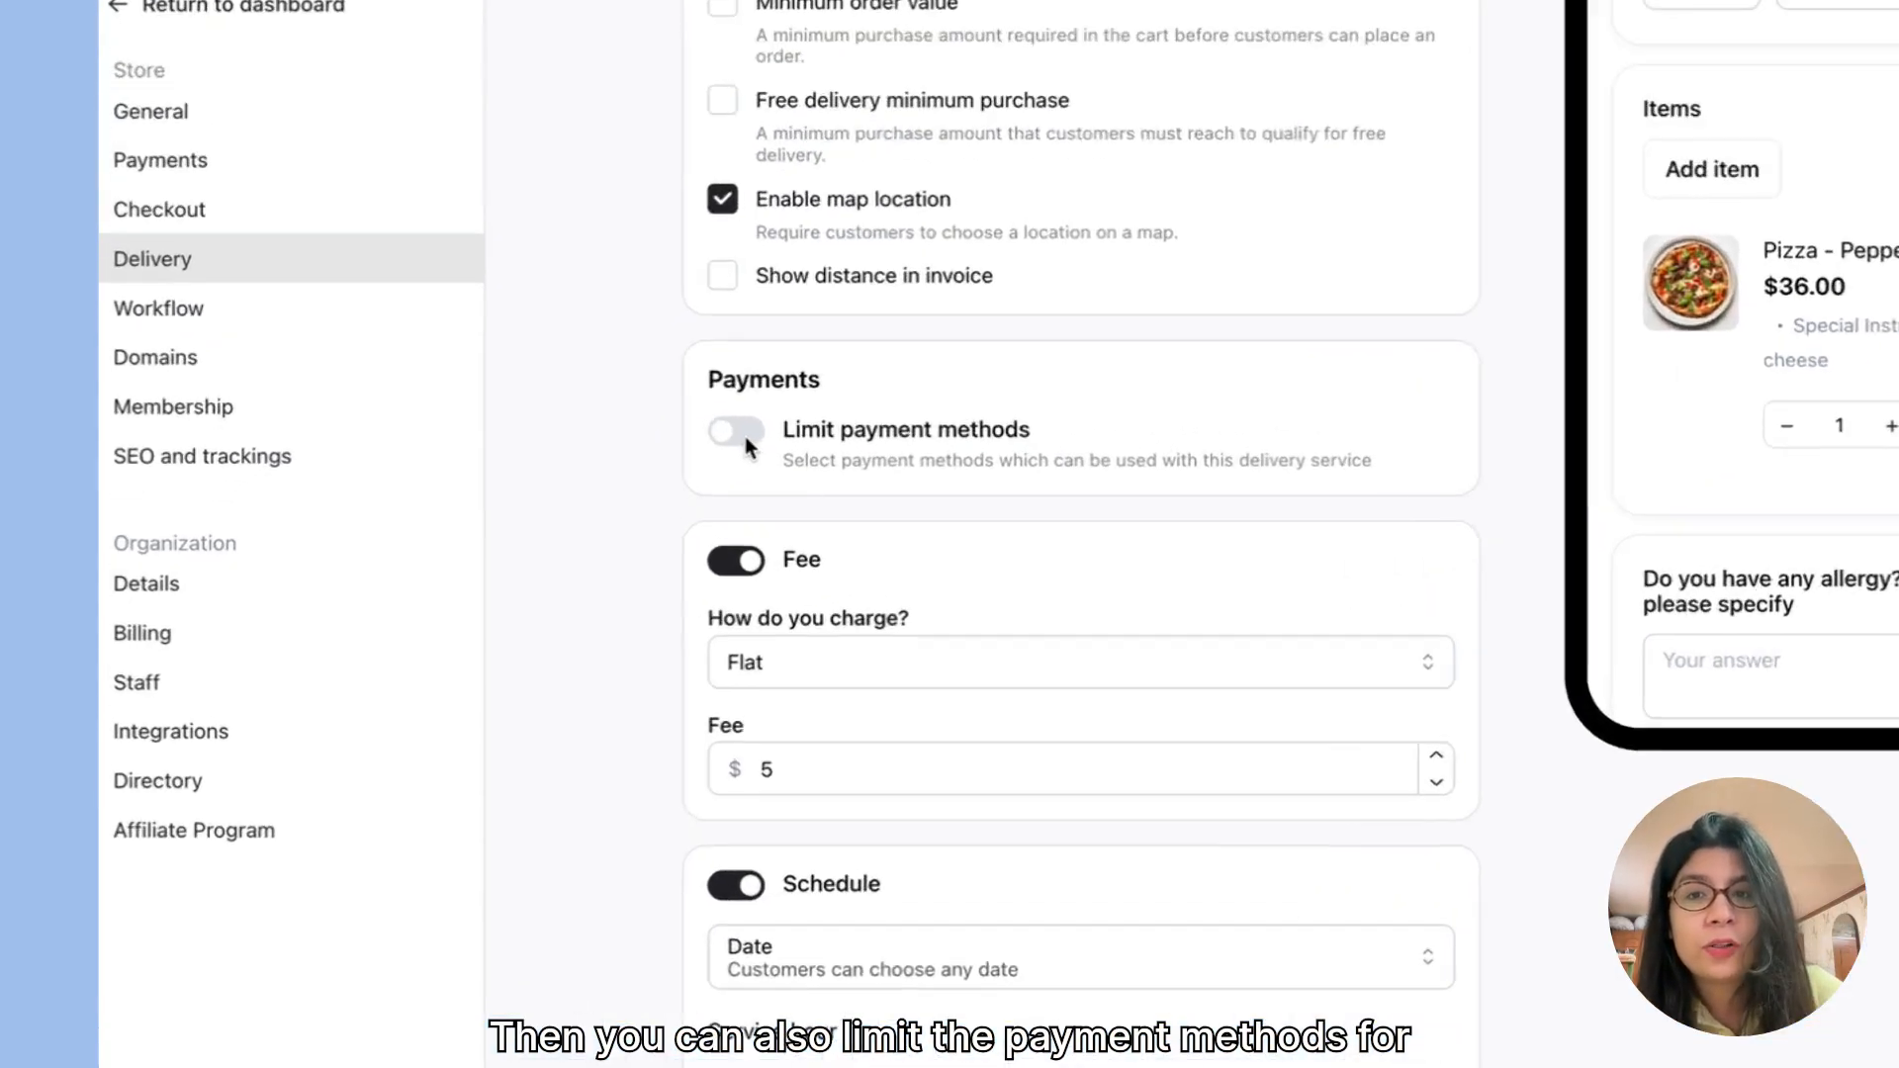
# Step: Turn on the payment method limit for this delivery service and allow Credit card
pyautogui.click(594, 475)
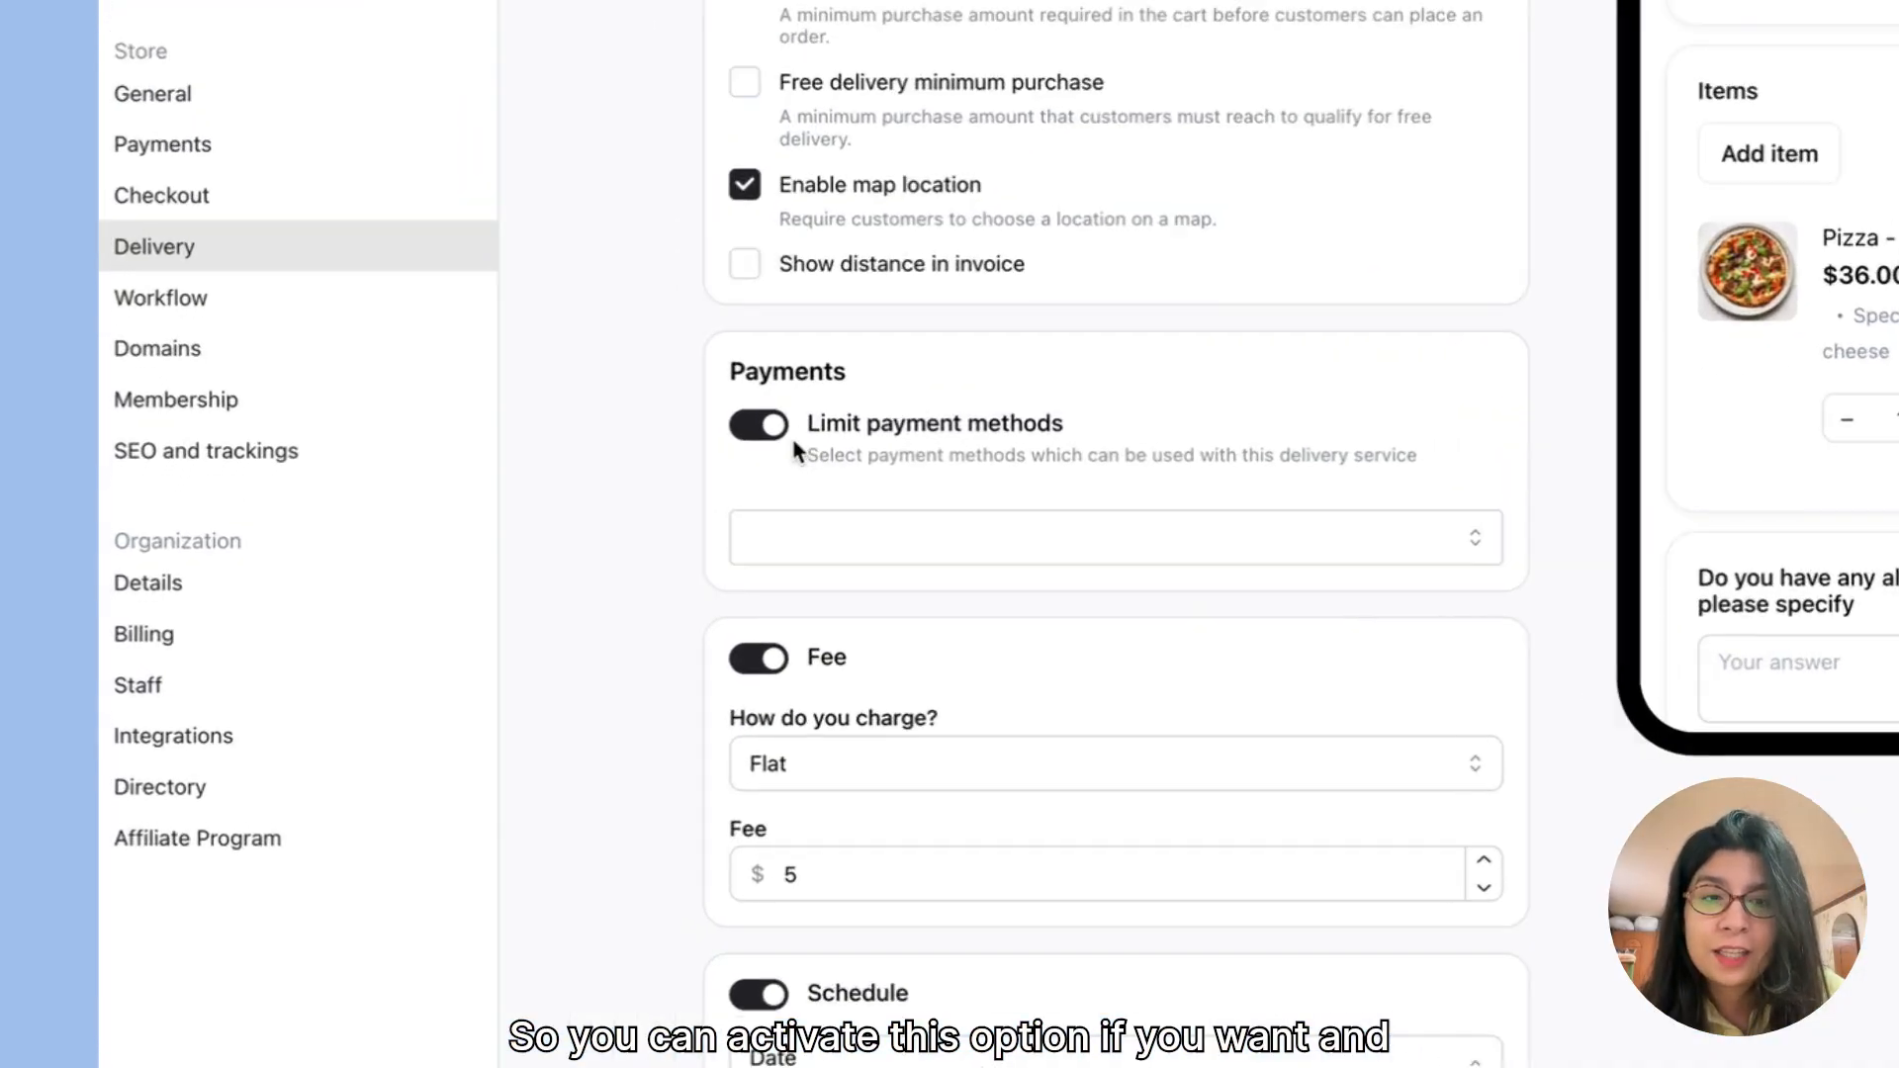
pyautogui.click(603, 485)
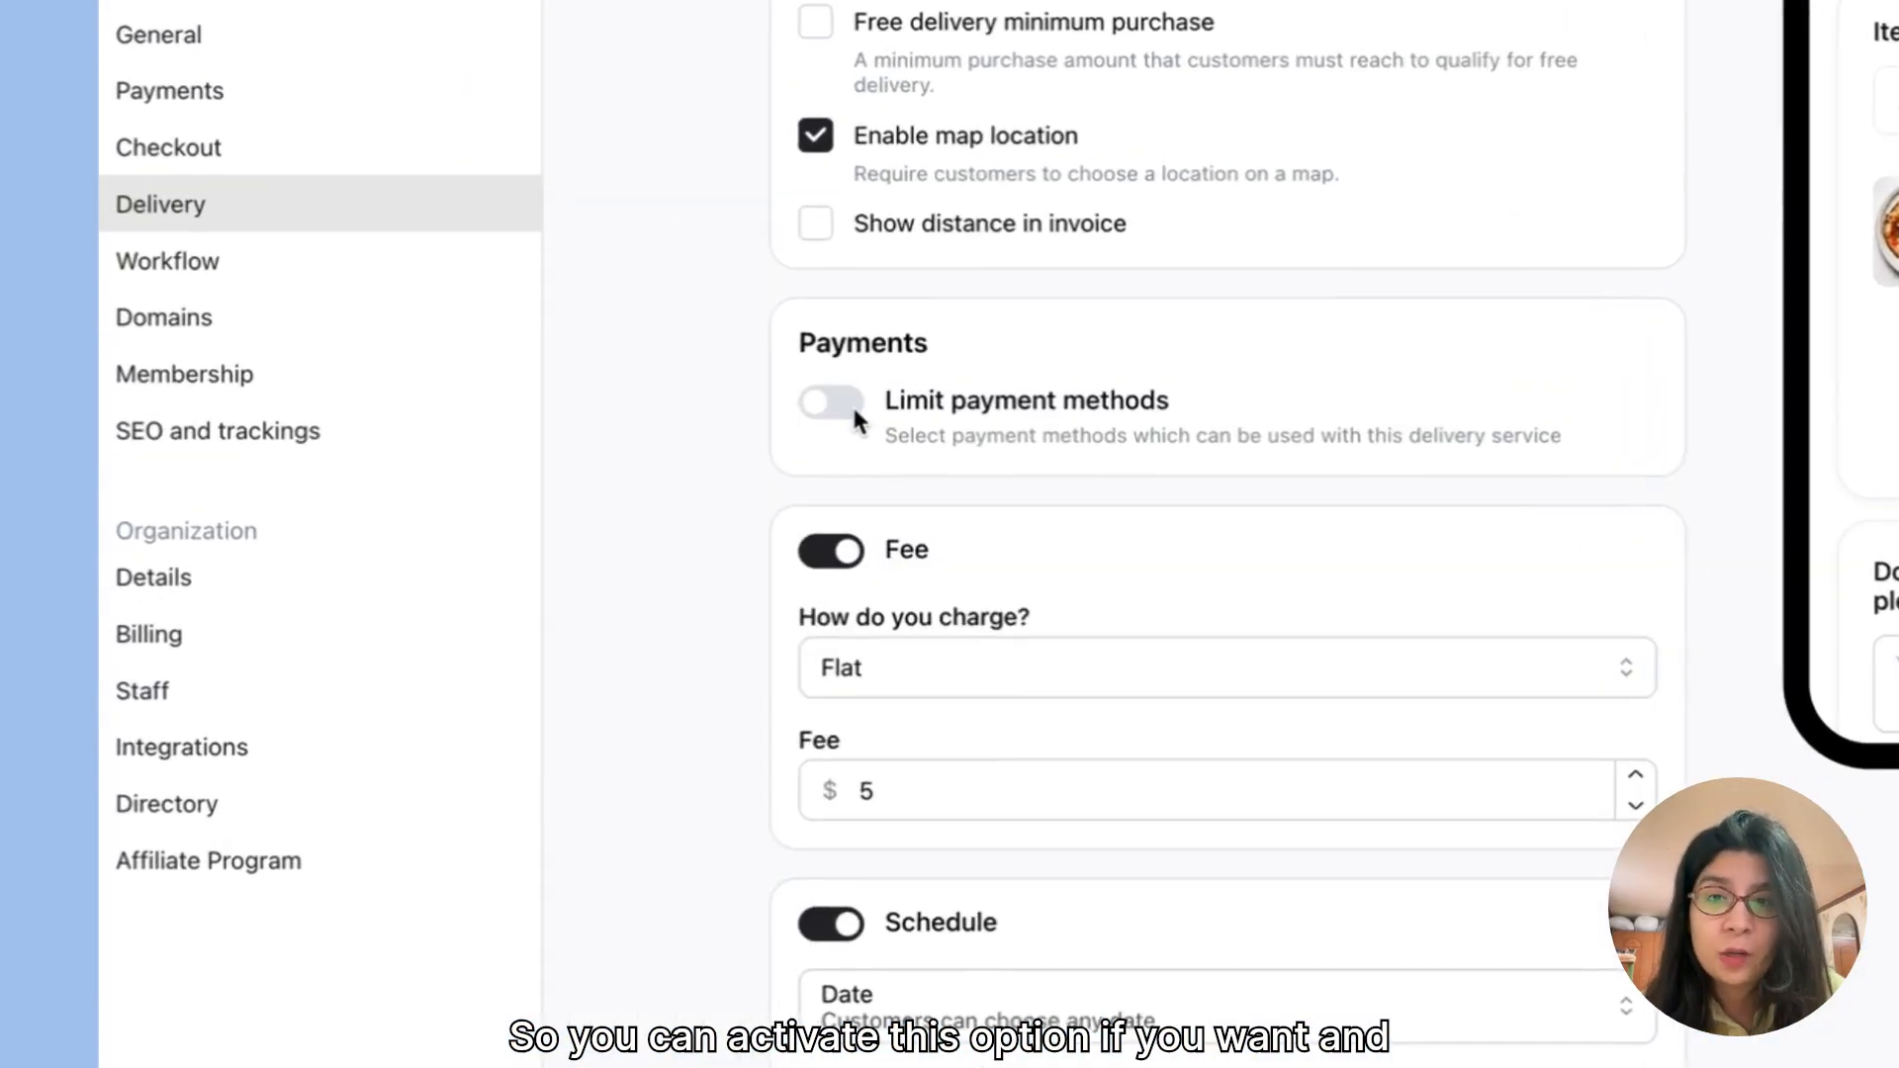
pyautogui.click(851, 411)
pyautogui.click(982, 525)
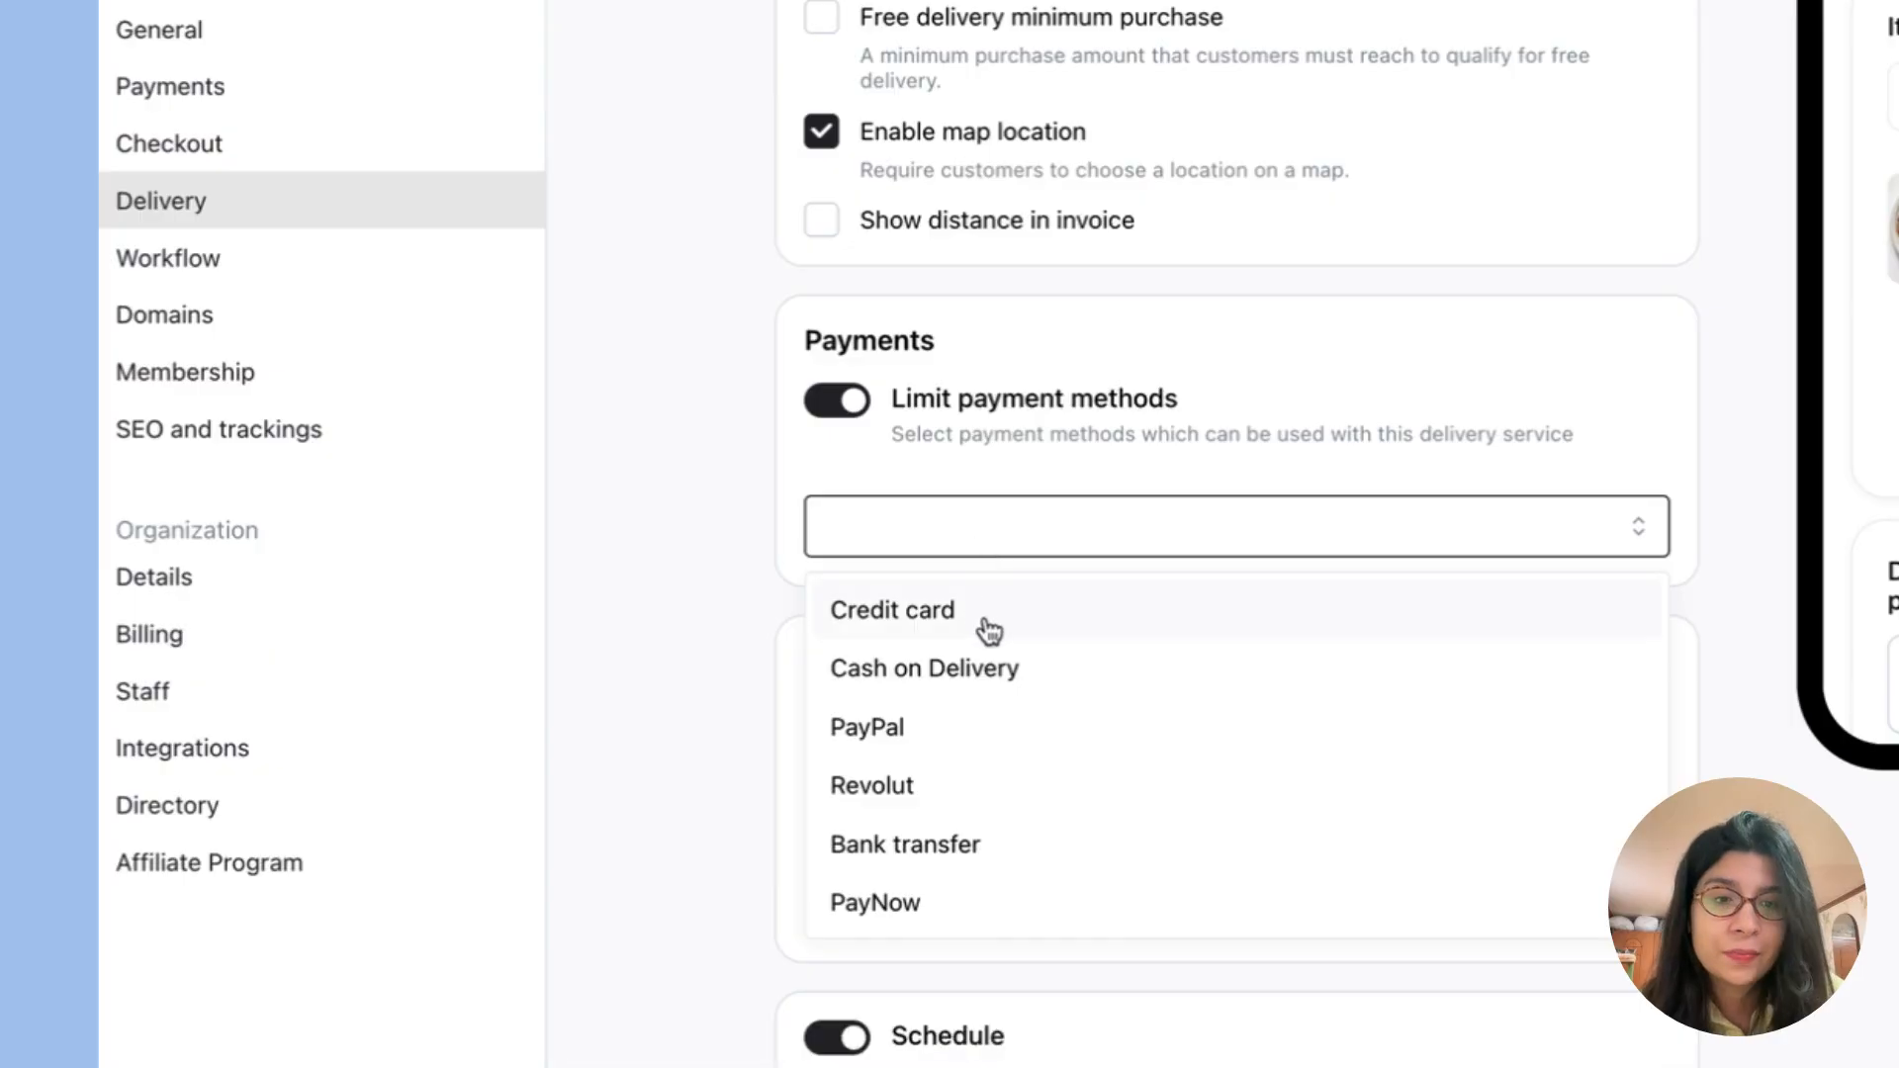
pyautogui.click(987, 631)
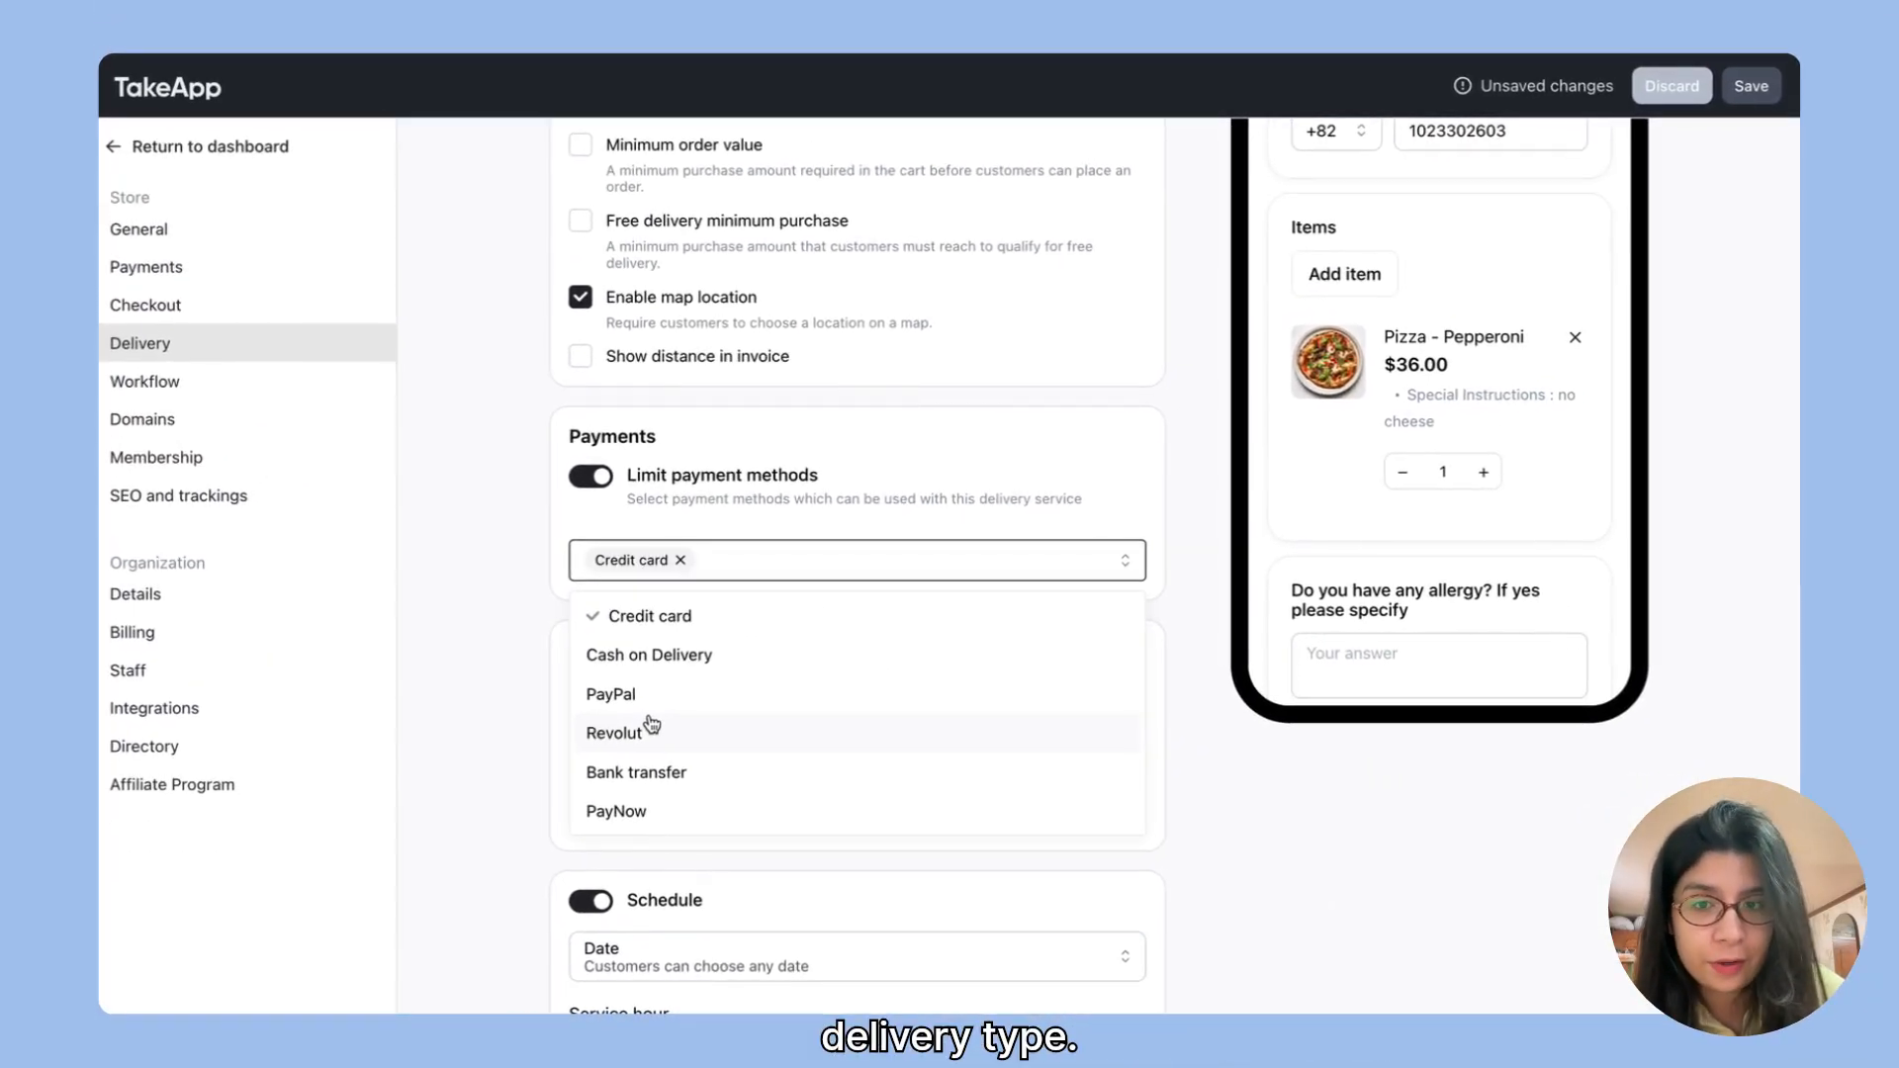
pyautogui.click(547, 611)
# Step: Add PayPal to the allowed payment methods and save the delivery service
pyautogui.scroll(5, 545, 608)
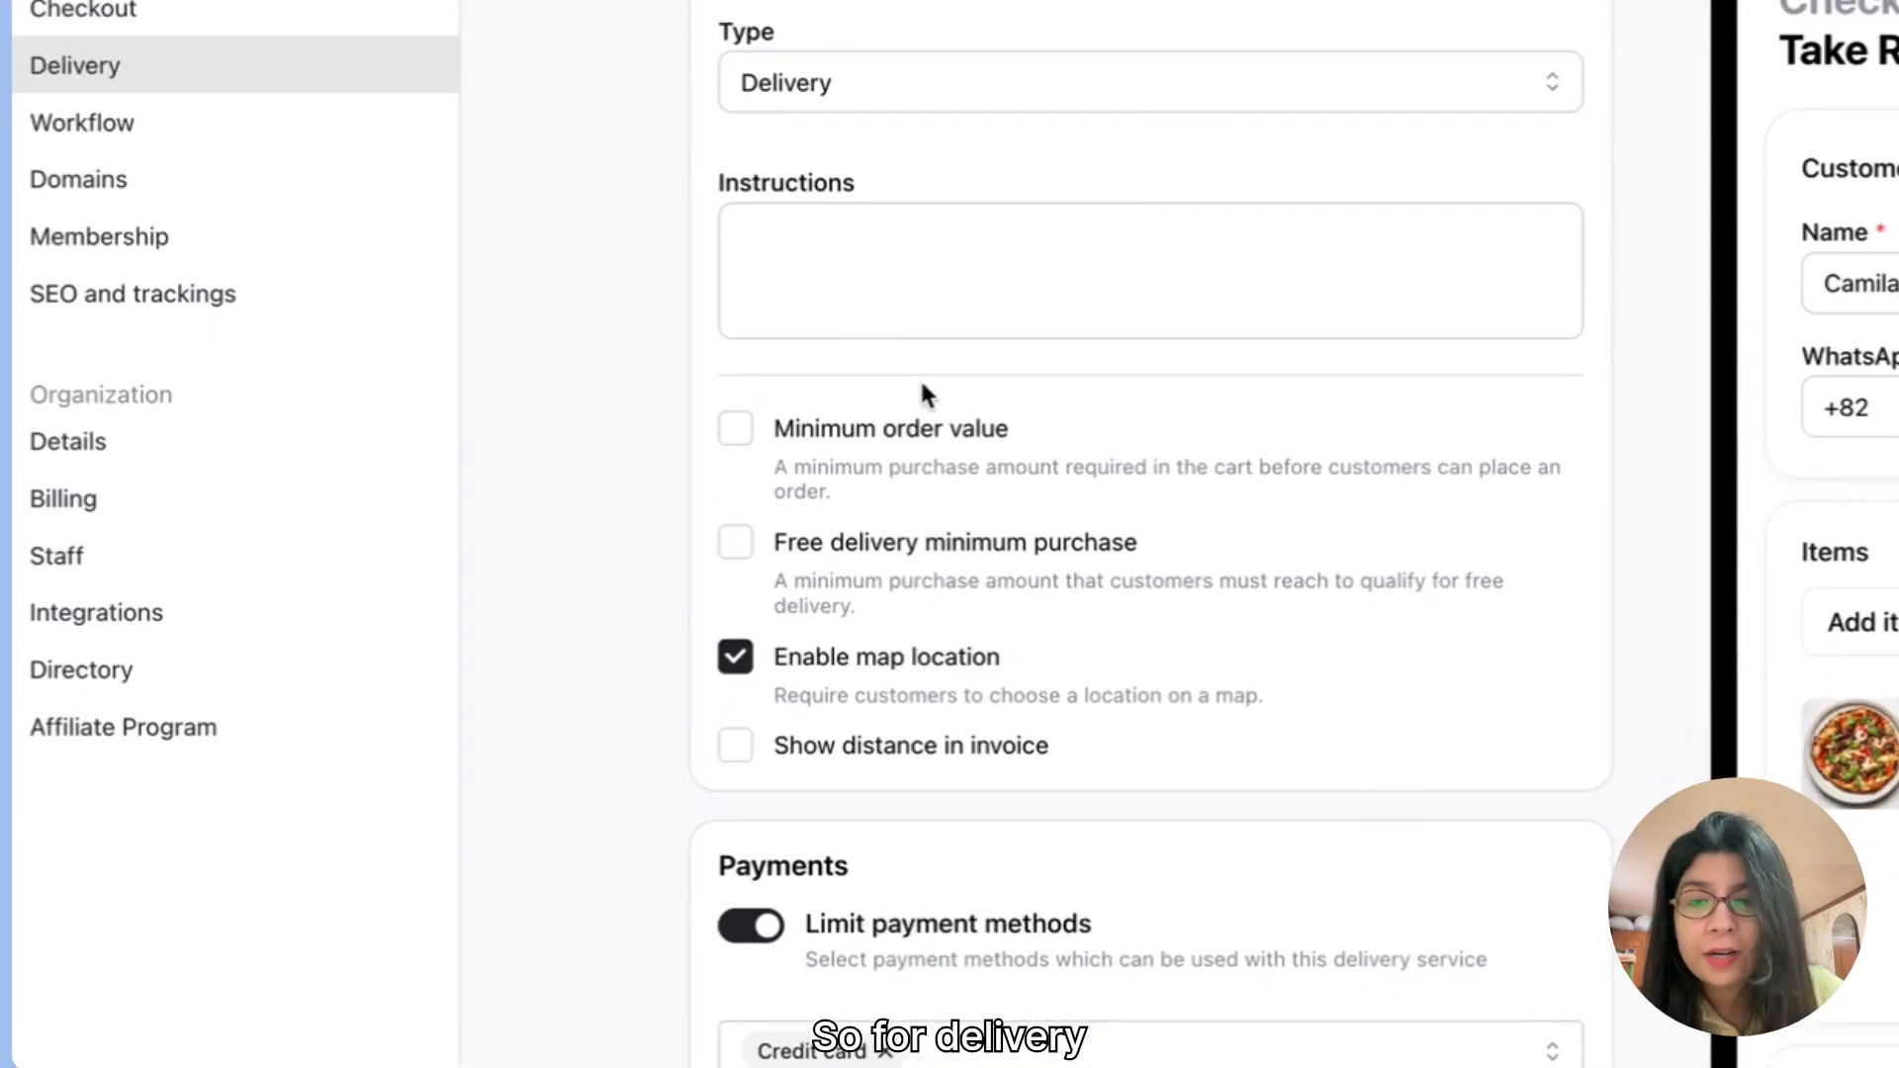
pyautogui.scroll(-7, 902, 500)
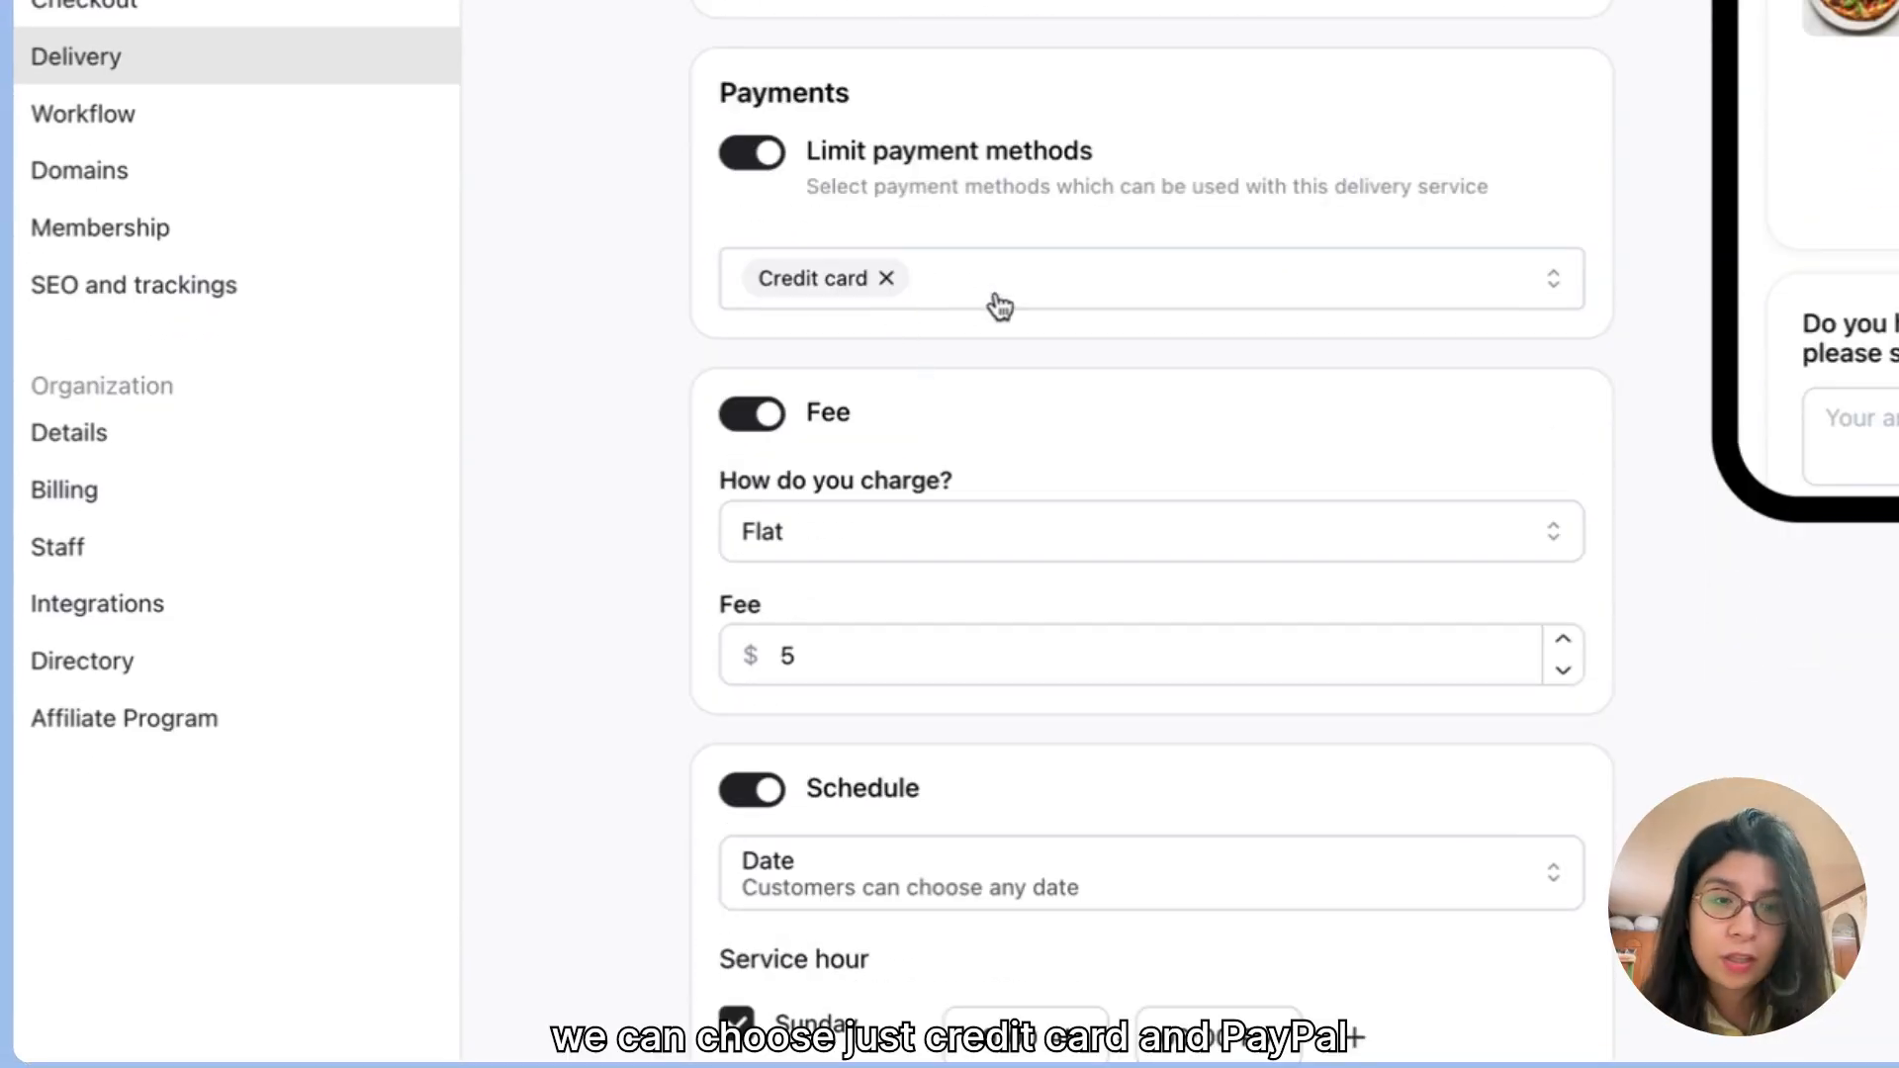
pyautogui.click(1033, 281)
pyautogui.click(857, 497)
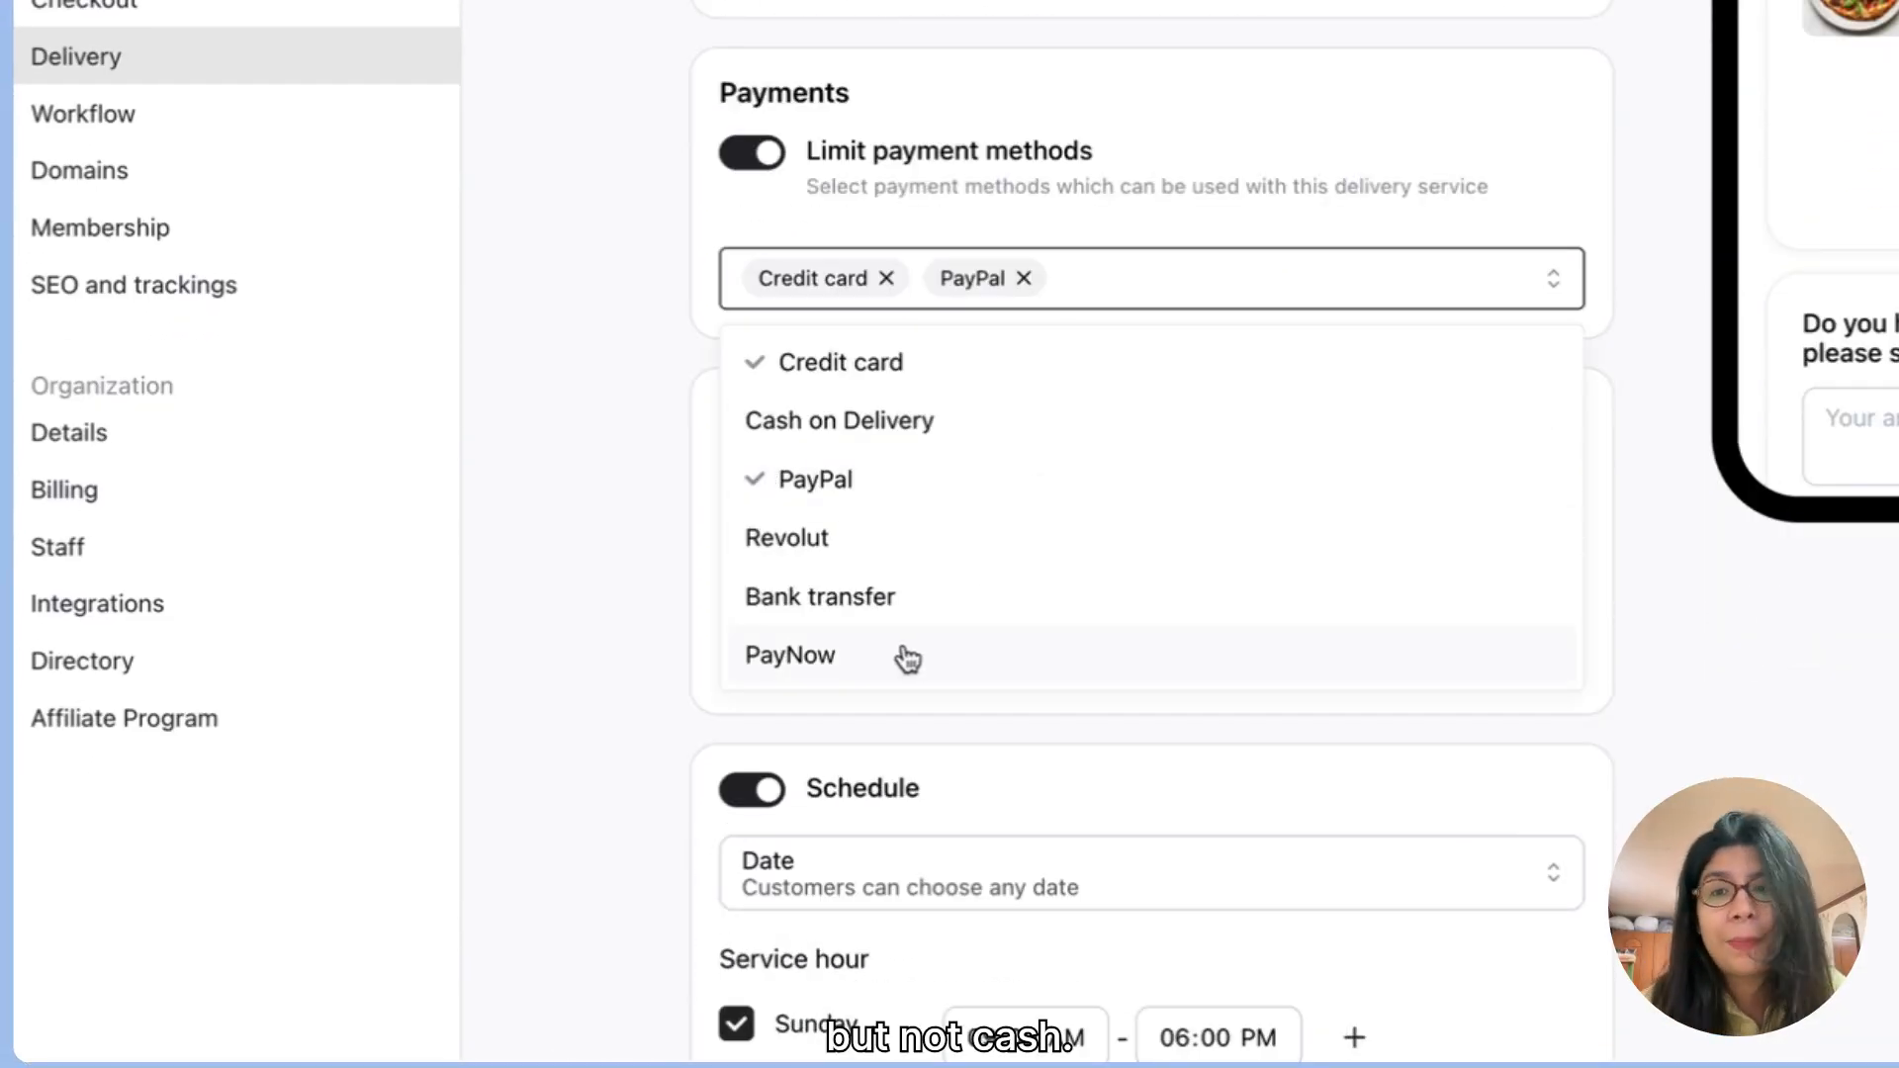
pyautogui.click(578, 438)
pyautogui.scroll(6, 578, 438)
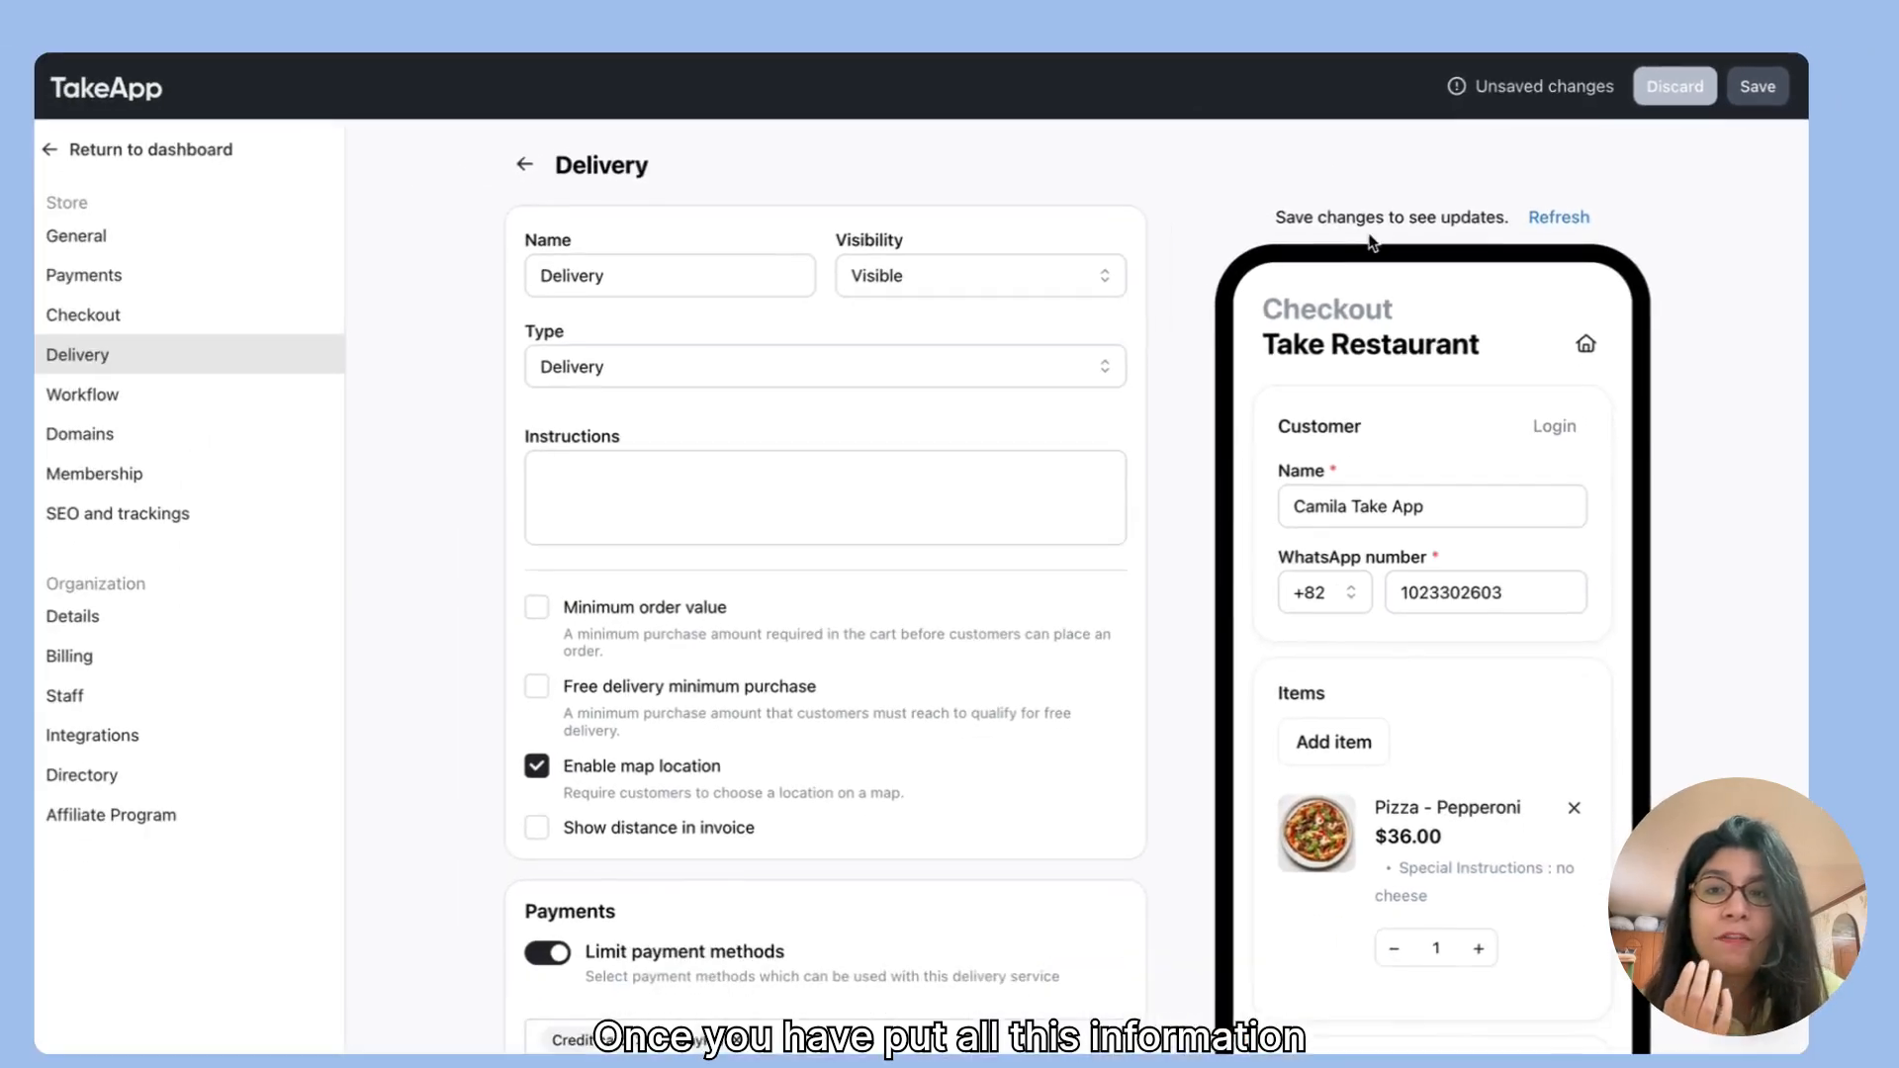
pyautogui.click(1747, 89)
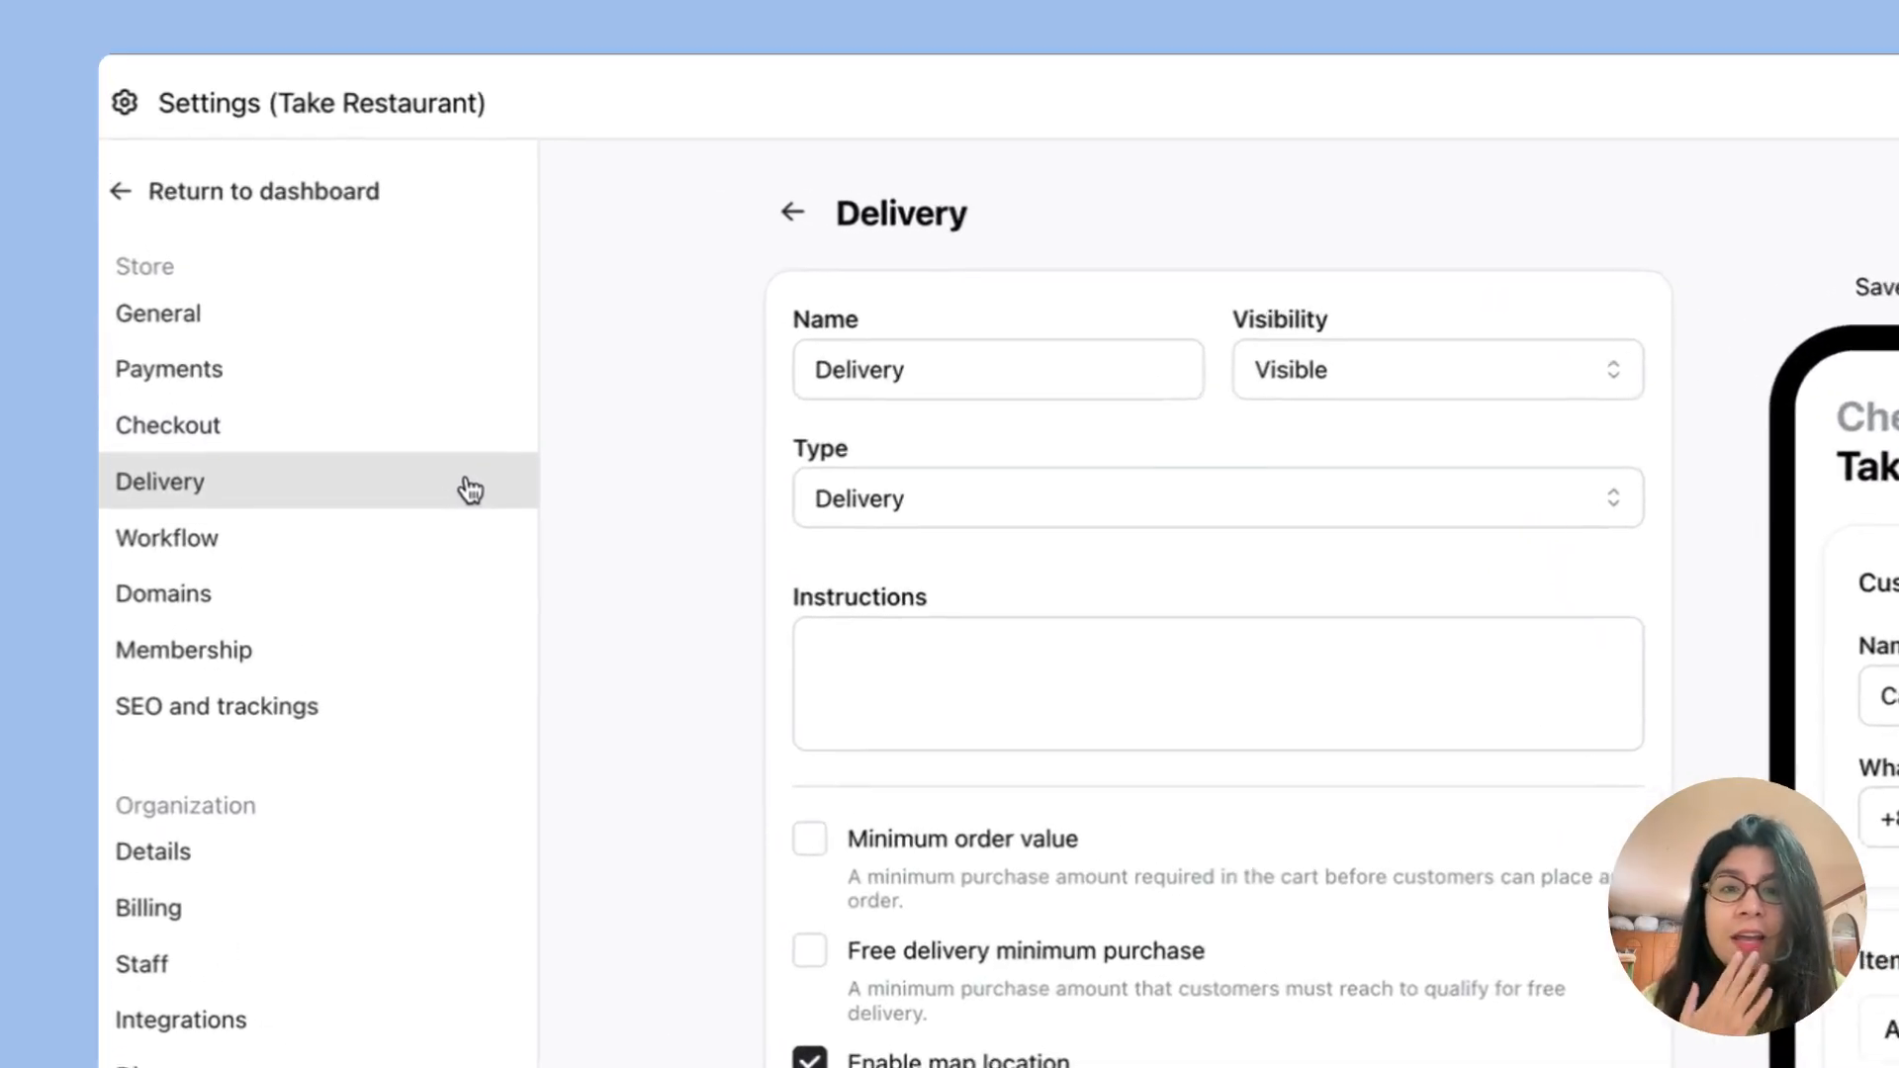
# Step: Create another delivery service named "Pick Up" and set its type to Others
pyautogui.click(392, 396)
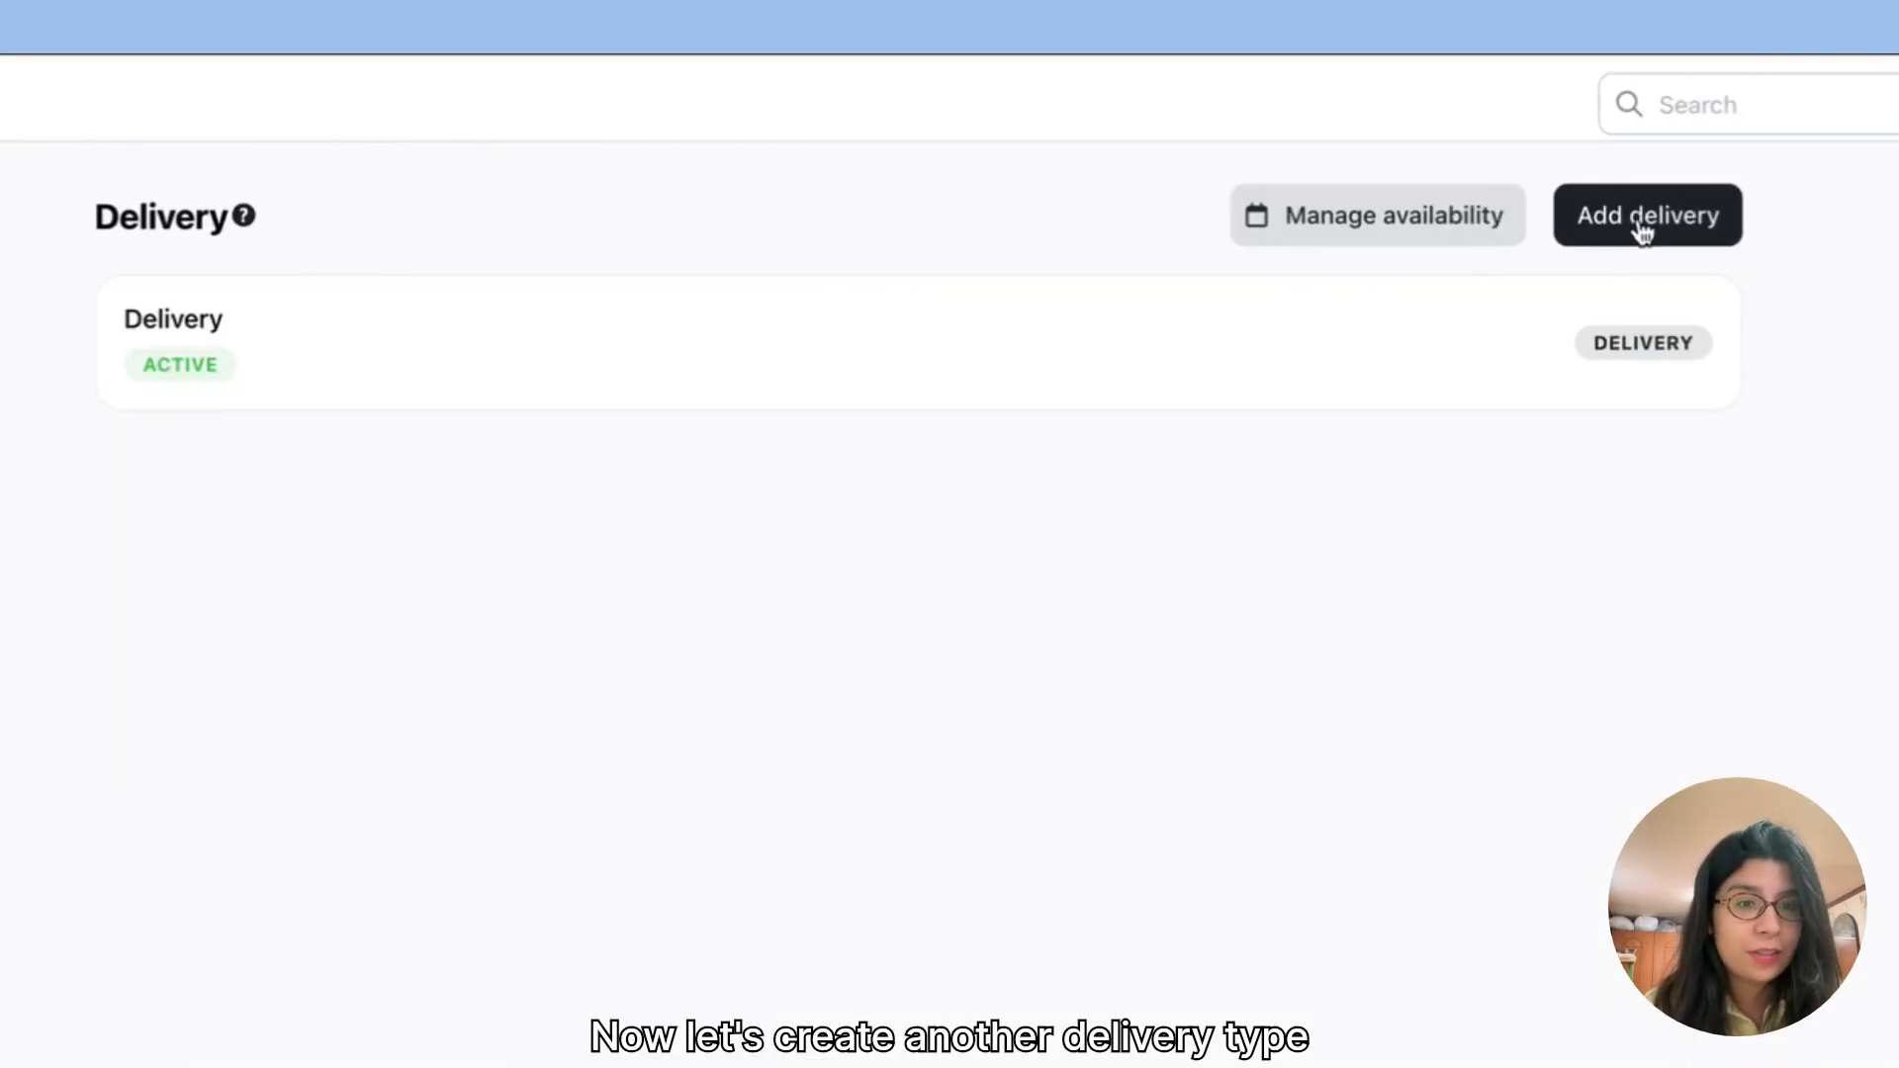
pyautogui.click(1608, 203)
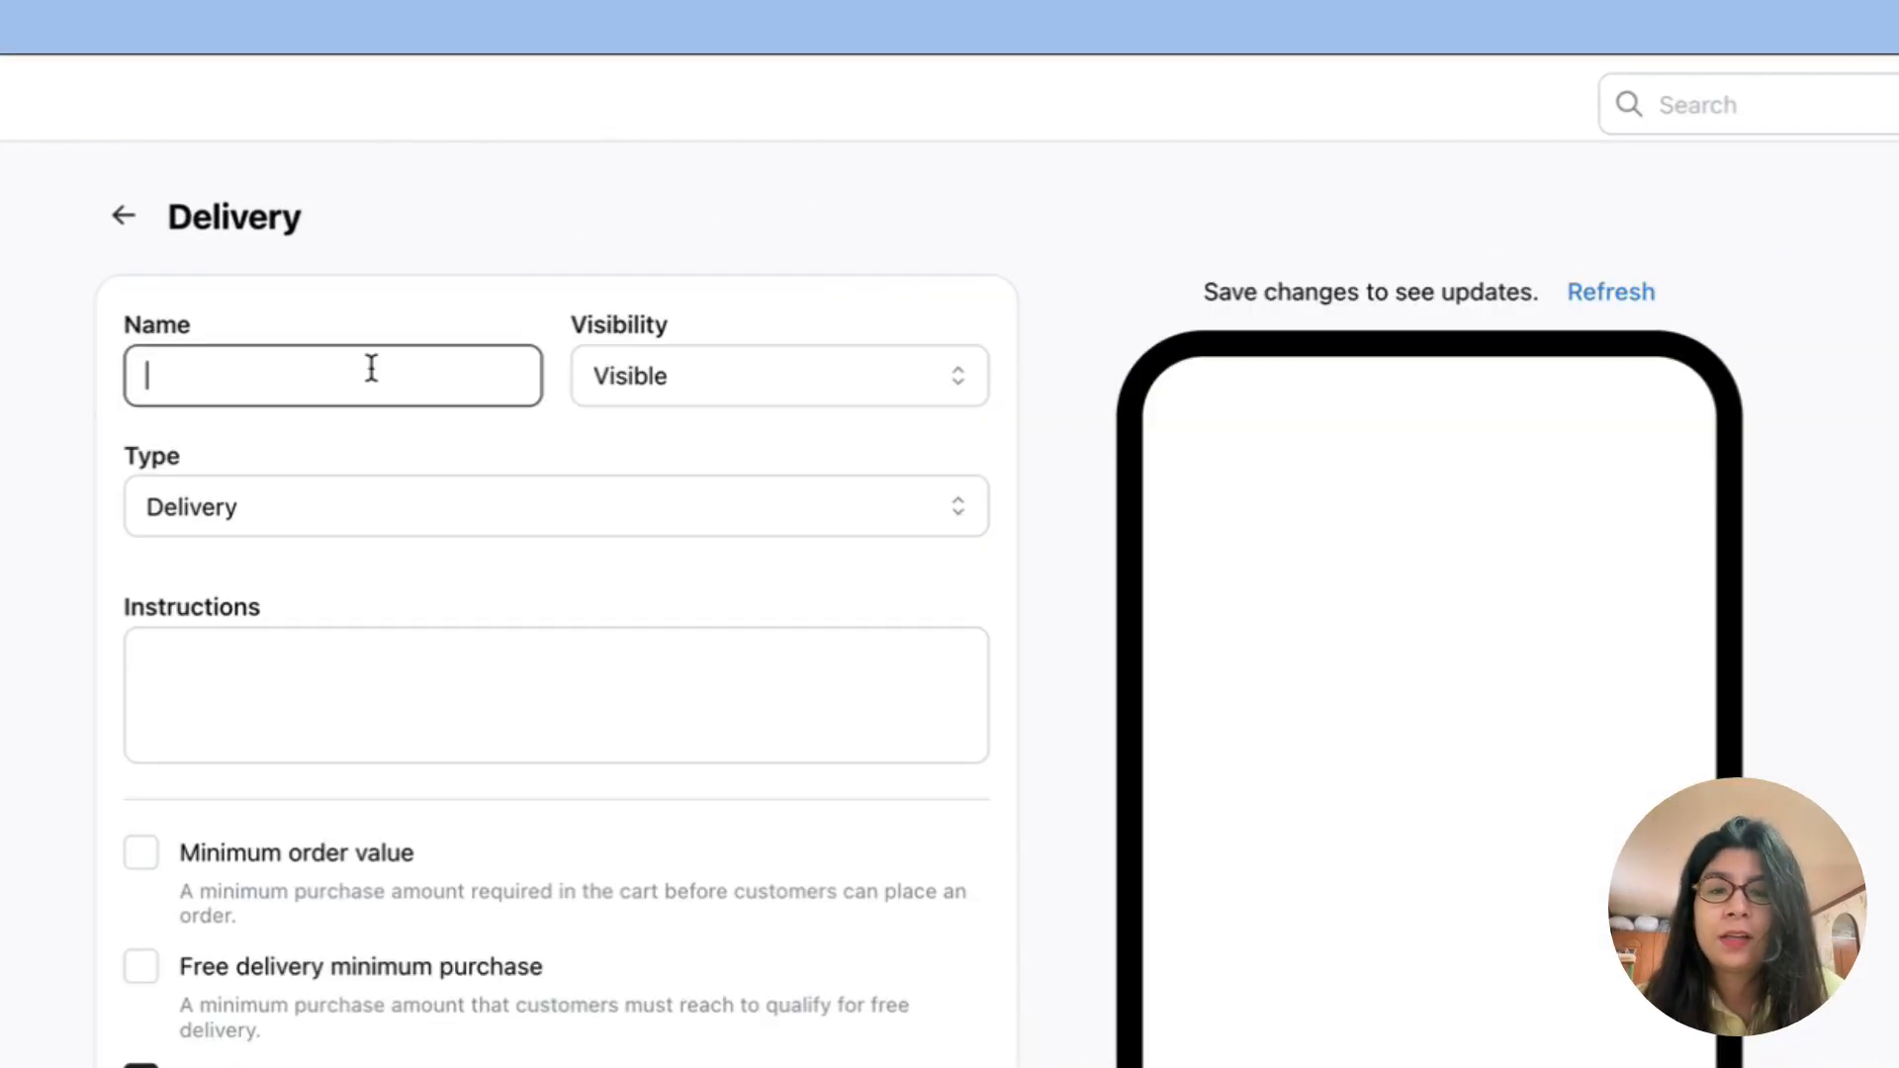
pyautogui.write('Pick U')
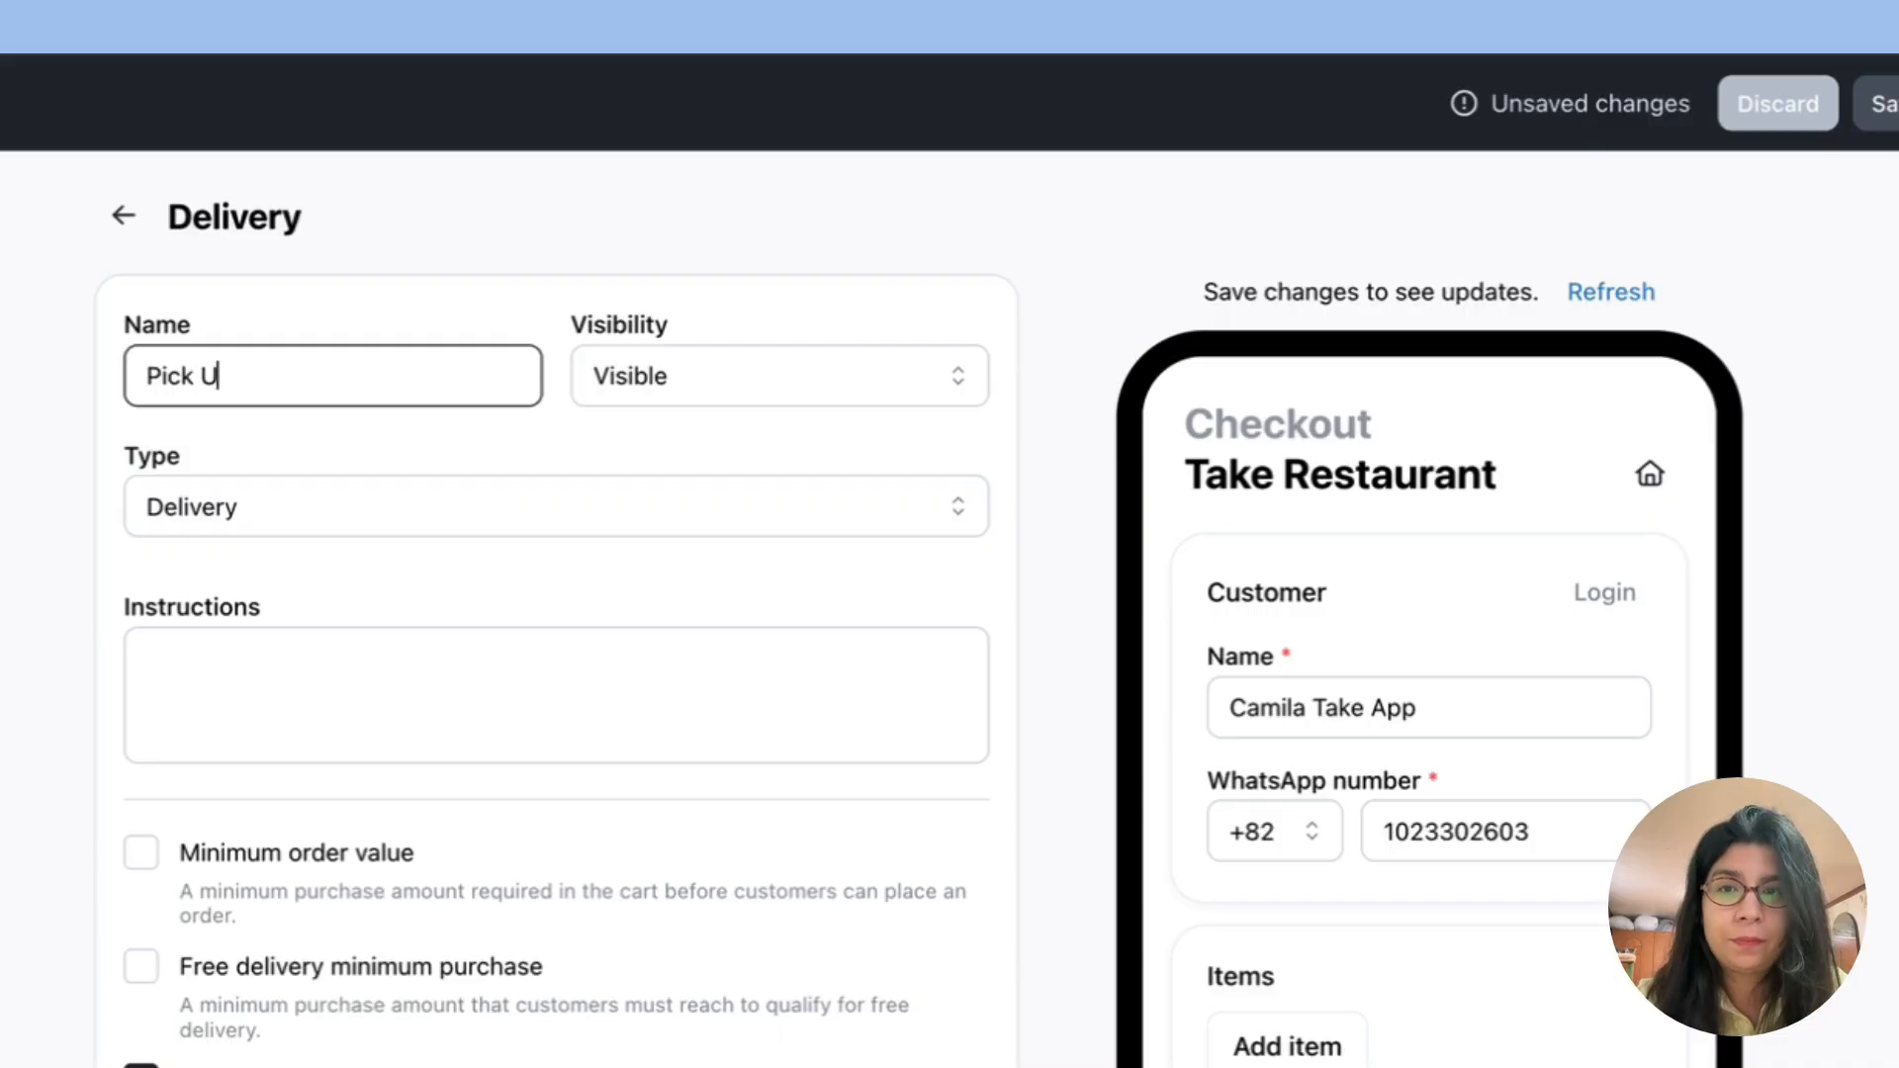
pyautogui.write('p')
pyautogui.click(365, 513)
pyautogui.click(363, 643)
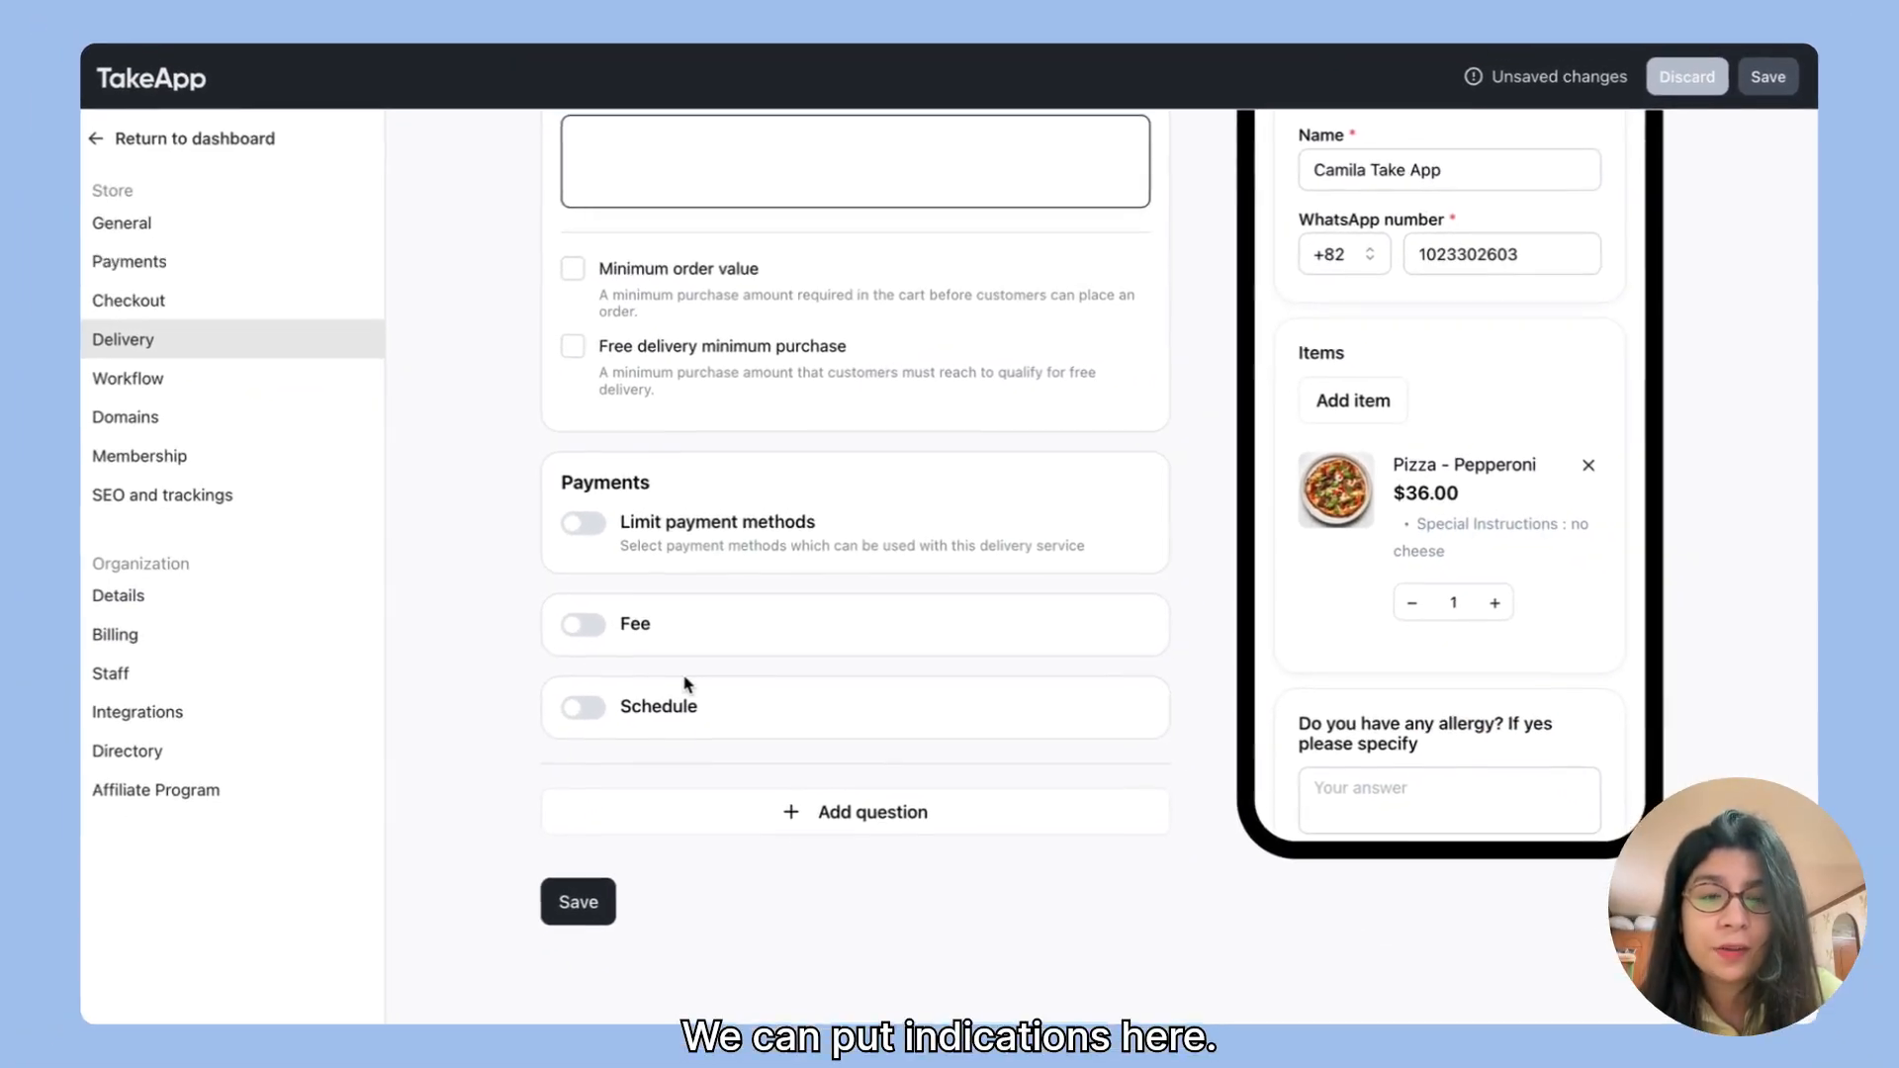
# Step: Add a required Short answer question to the Pick Up service asking "What time are you coming?"
pyautogui.scroll(4, 797, 454)
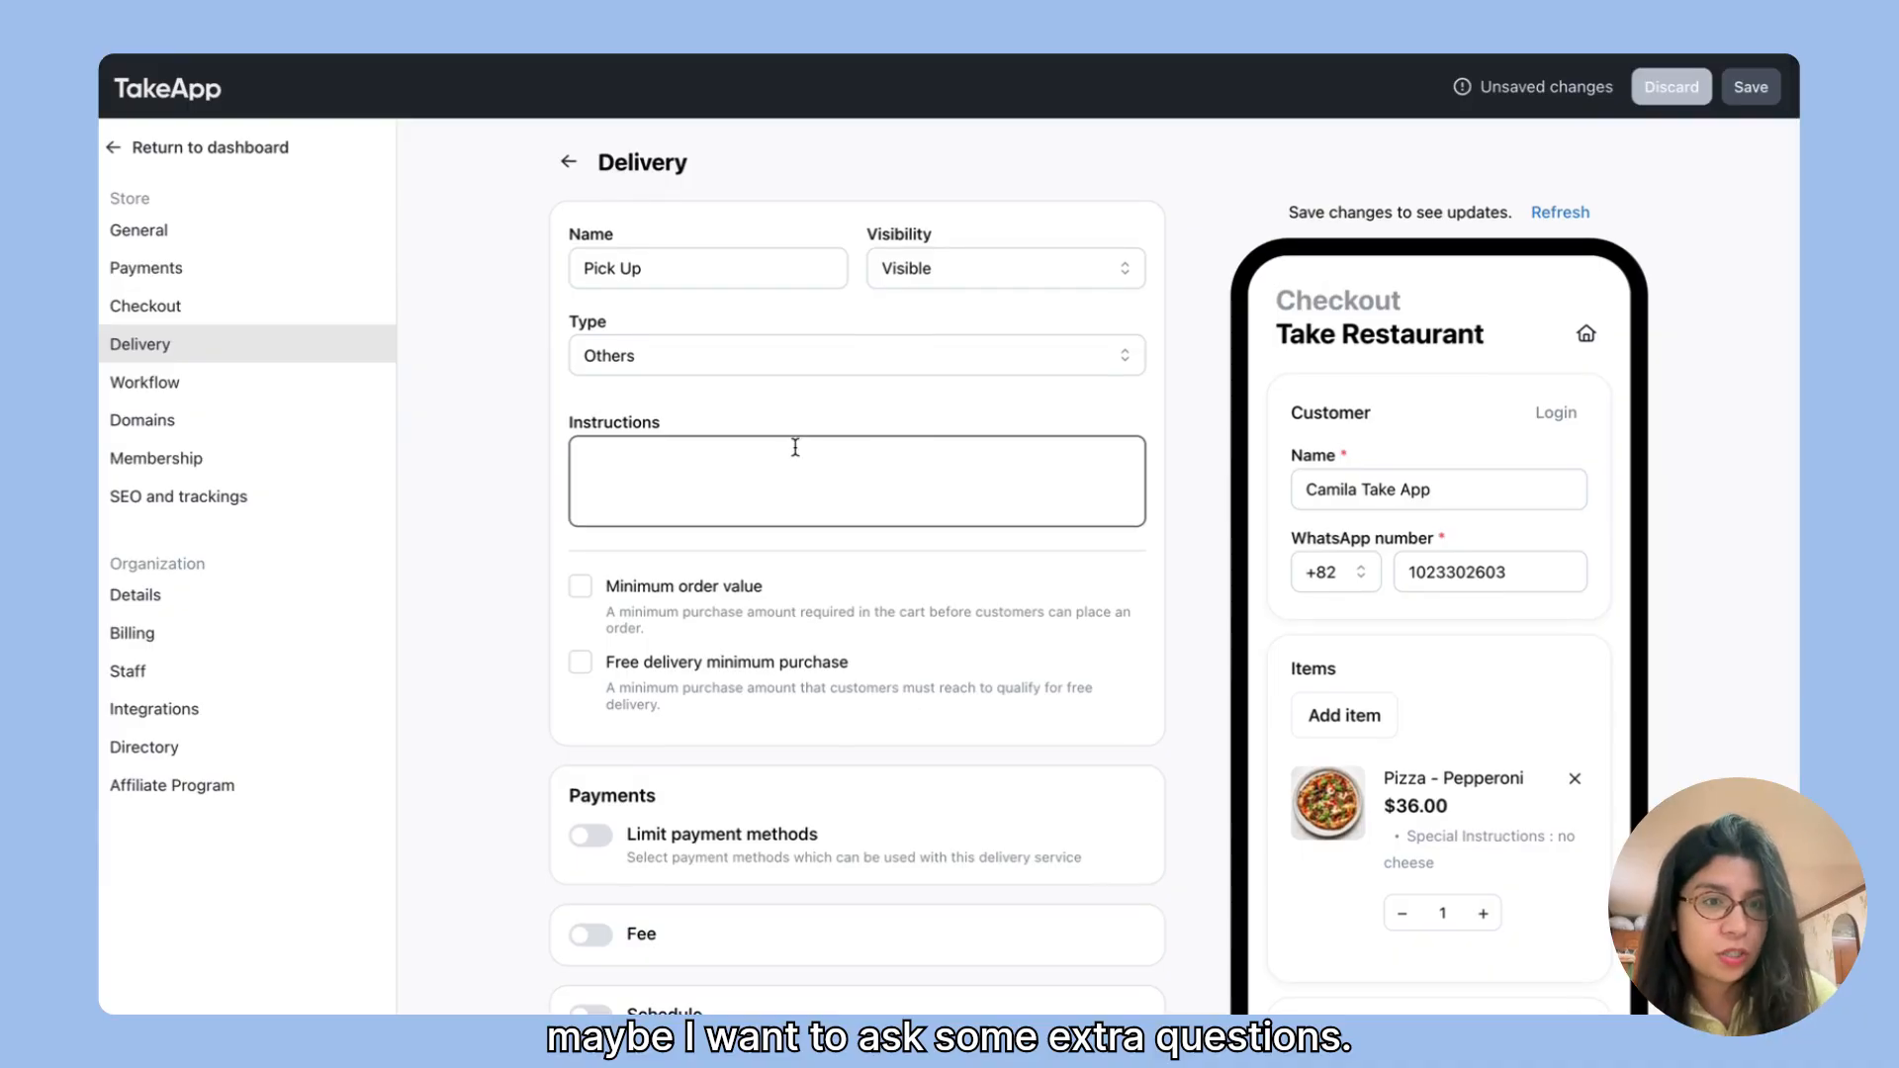
pyautogui.scroll(-4, 795, 448)
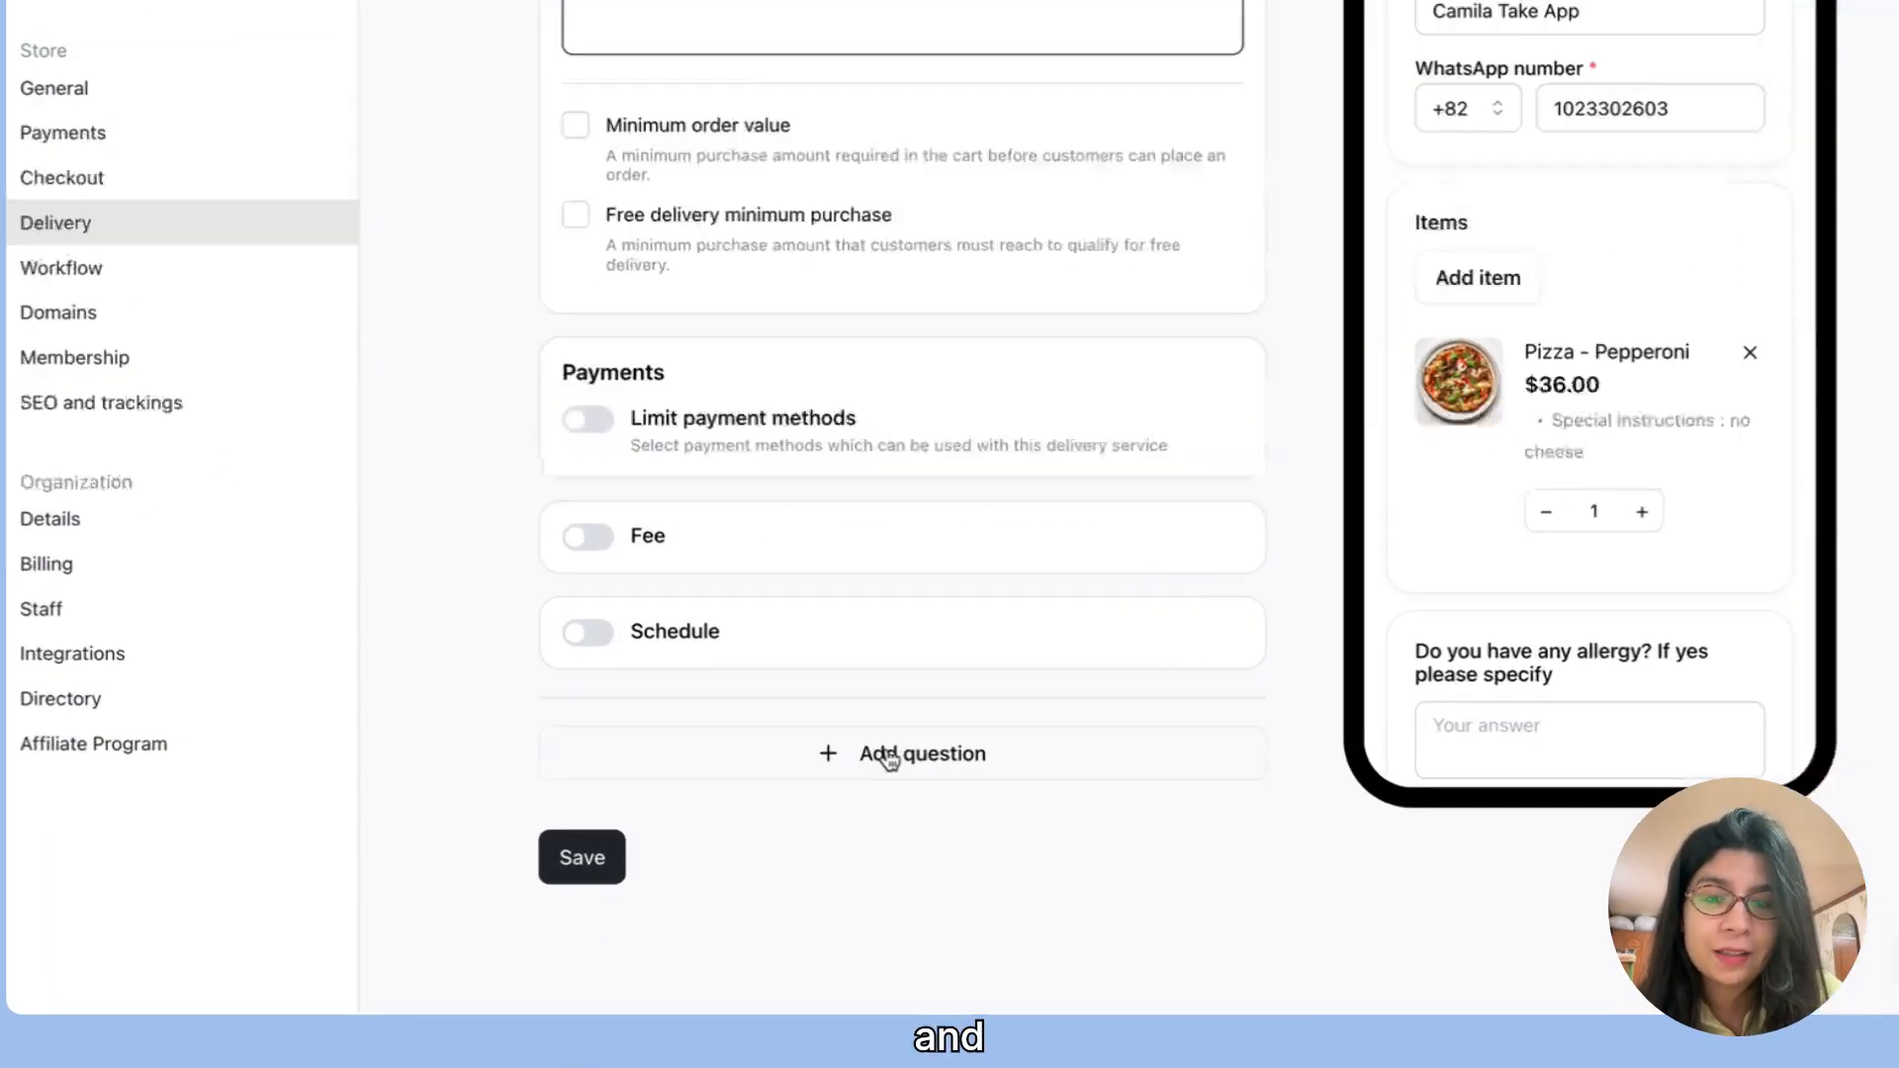
pyautogui.click(846, 793)
pyautogui.scroll(-4, 1062, 822)
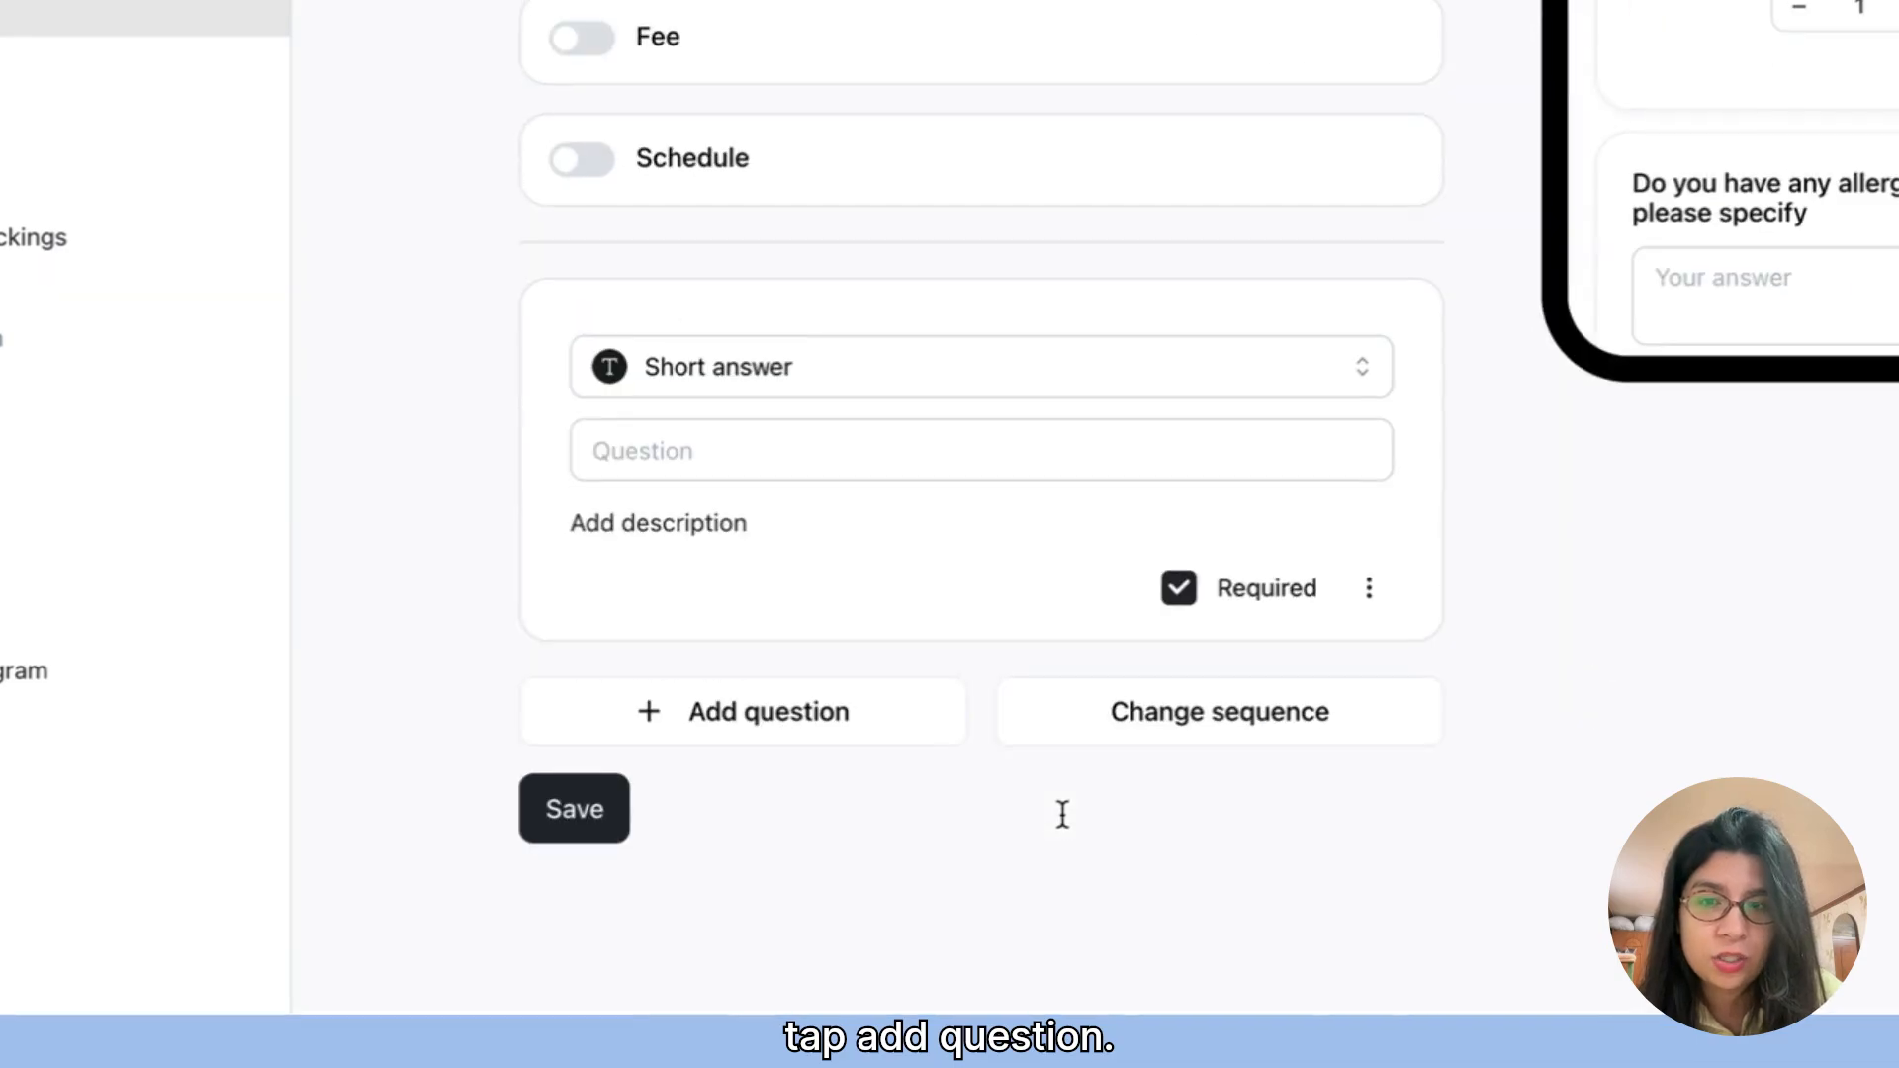
pyautogui.click(935, 396)
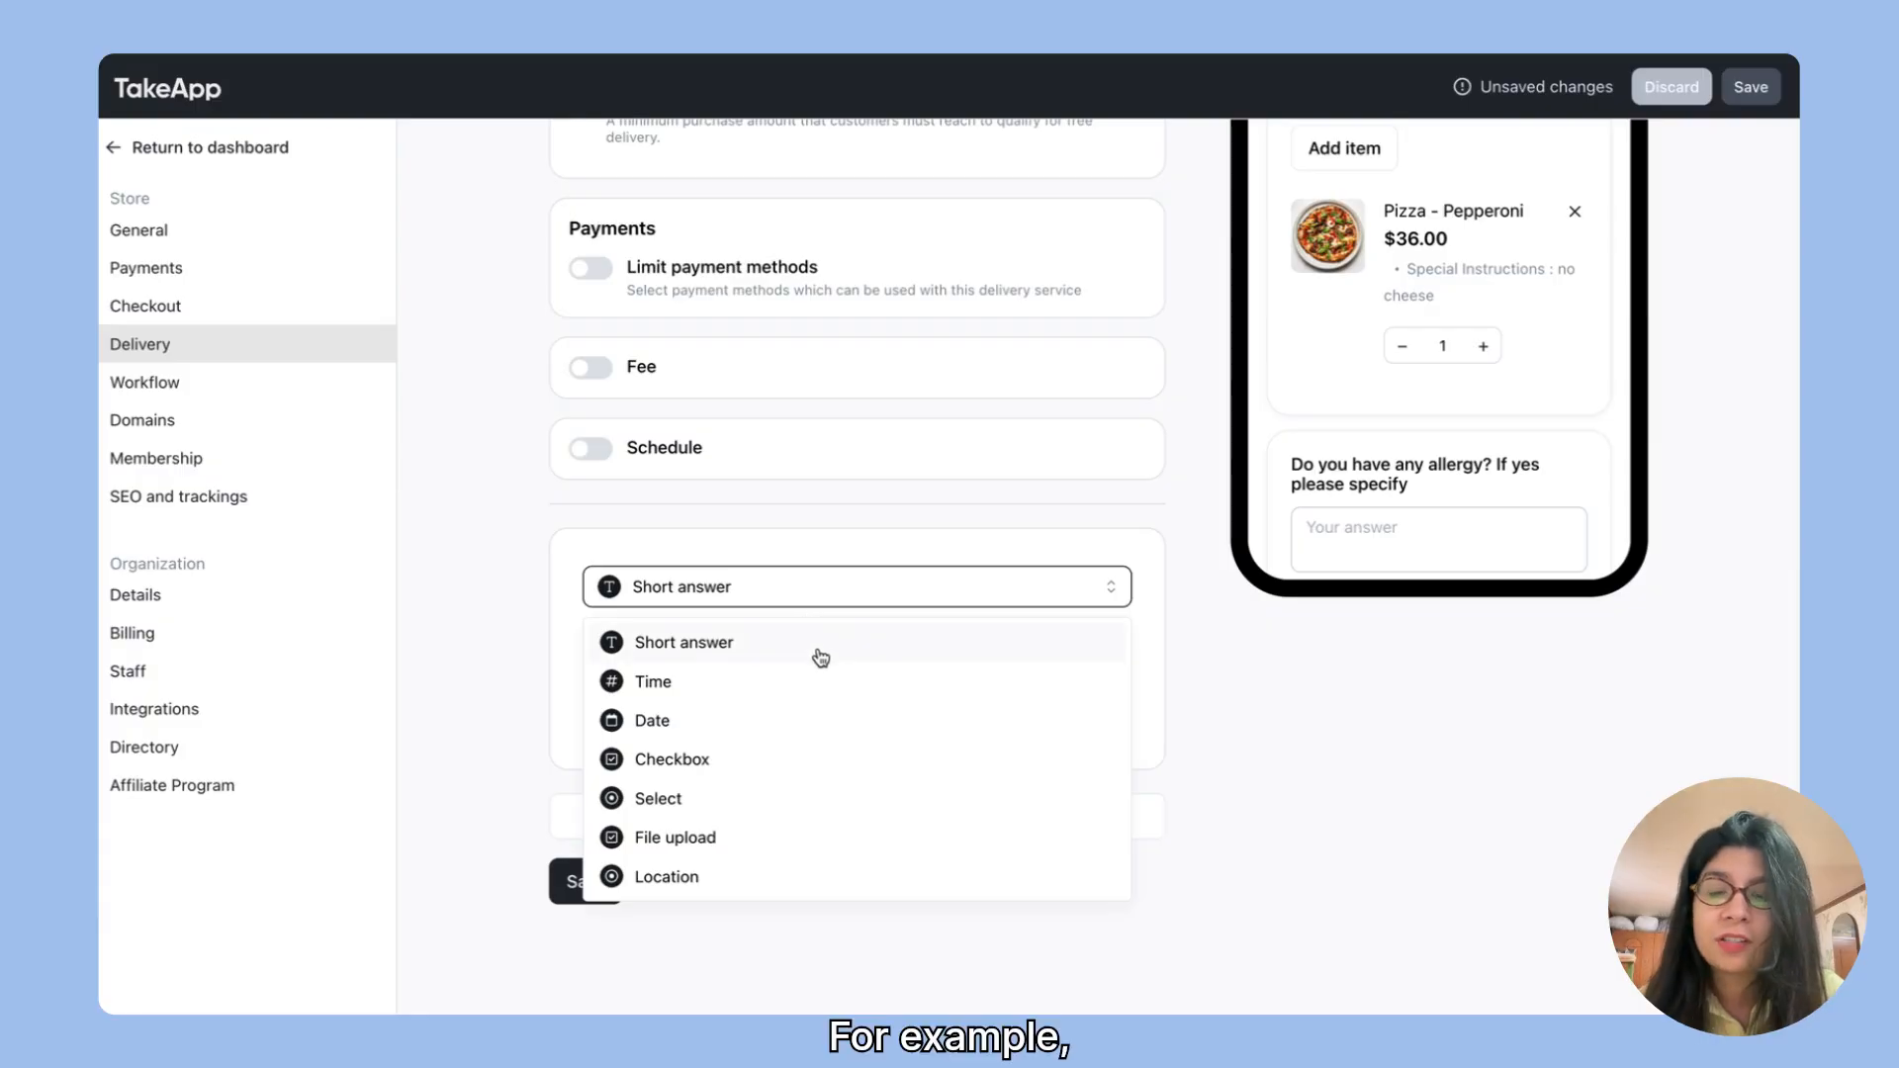
pyautogui.click(819, 655)
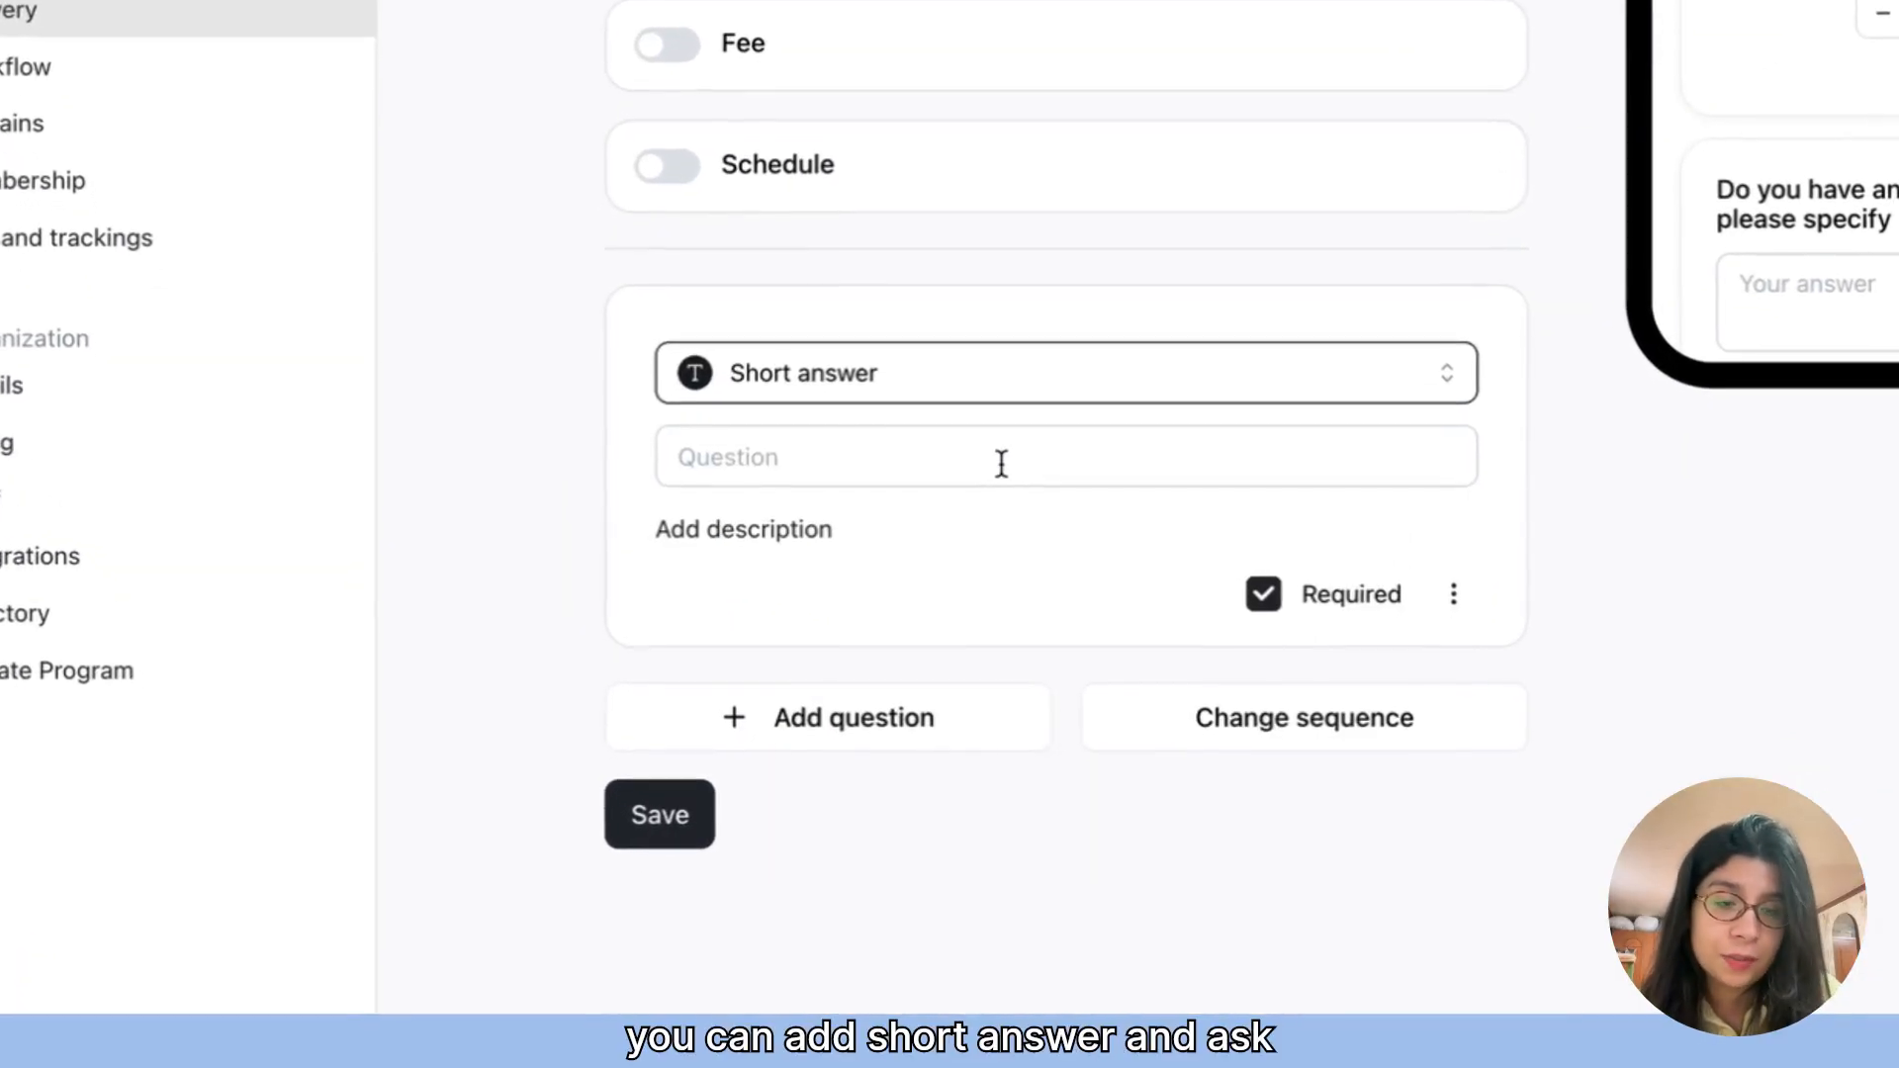
pyautogui.write('What time ar')
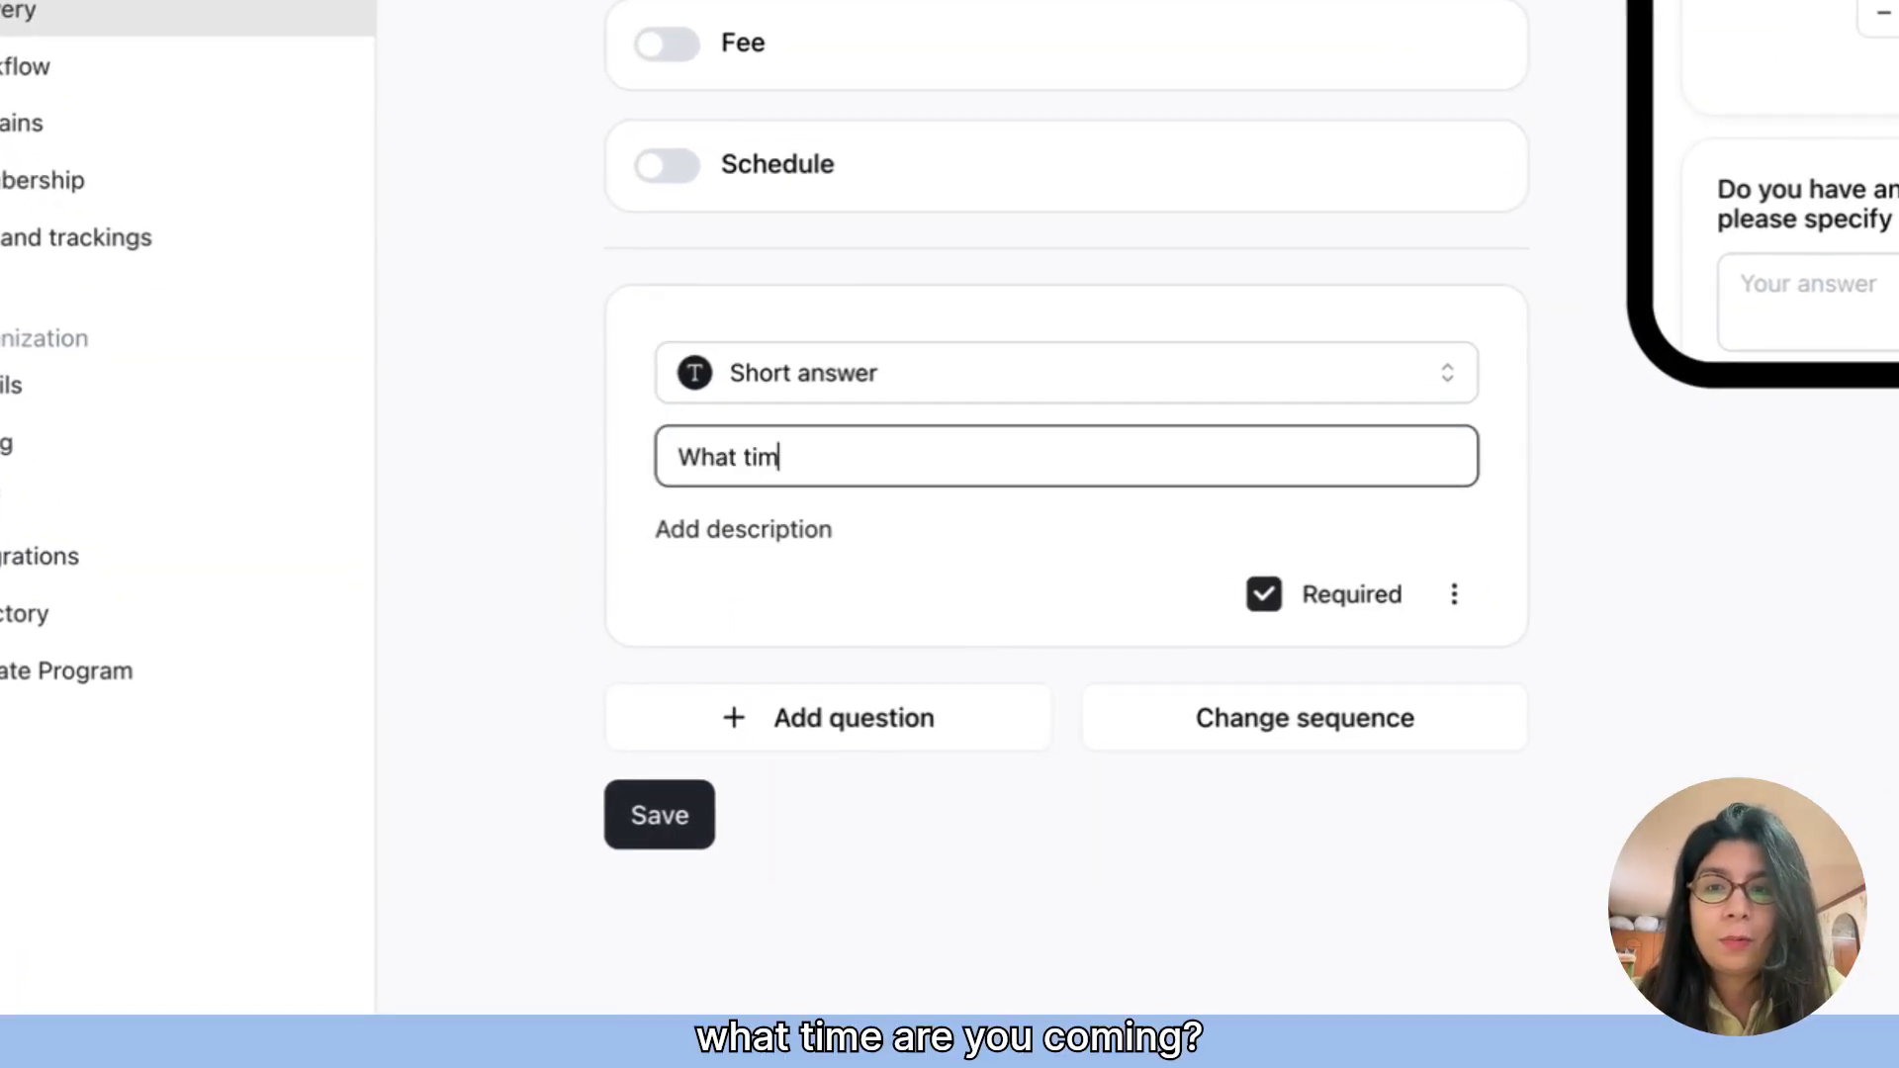
pyautogui.write('e you comin')
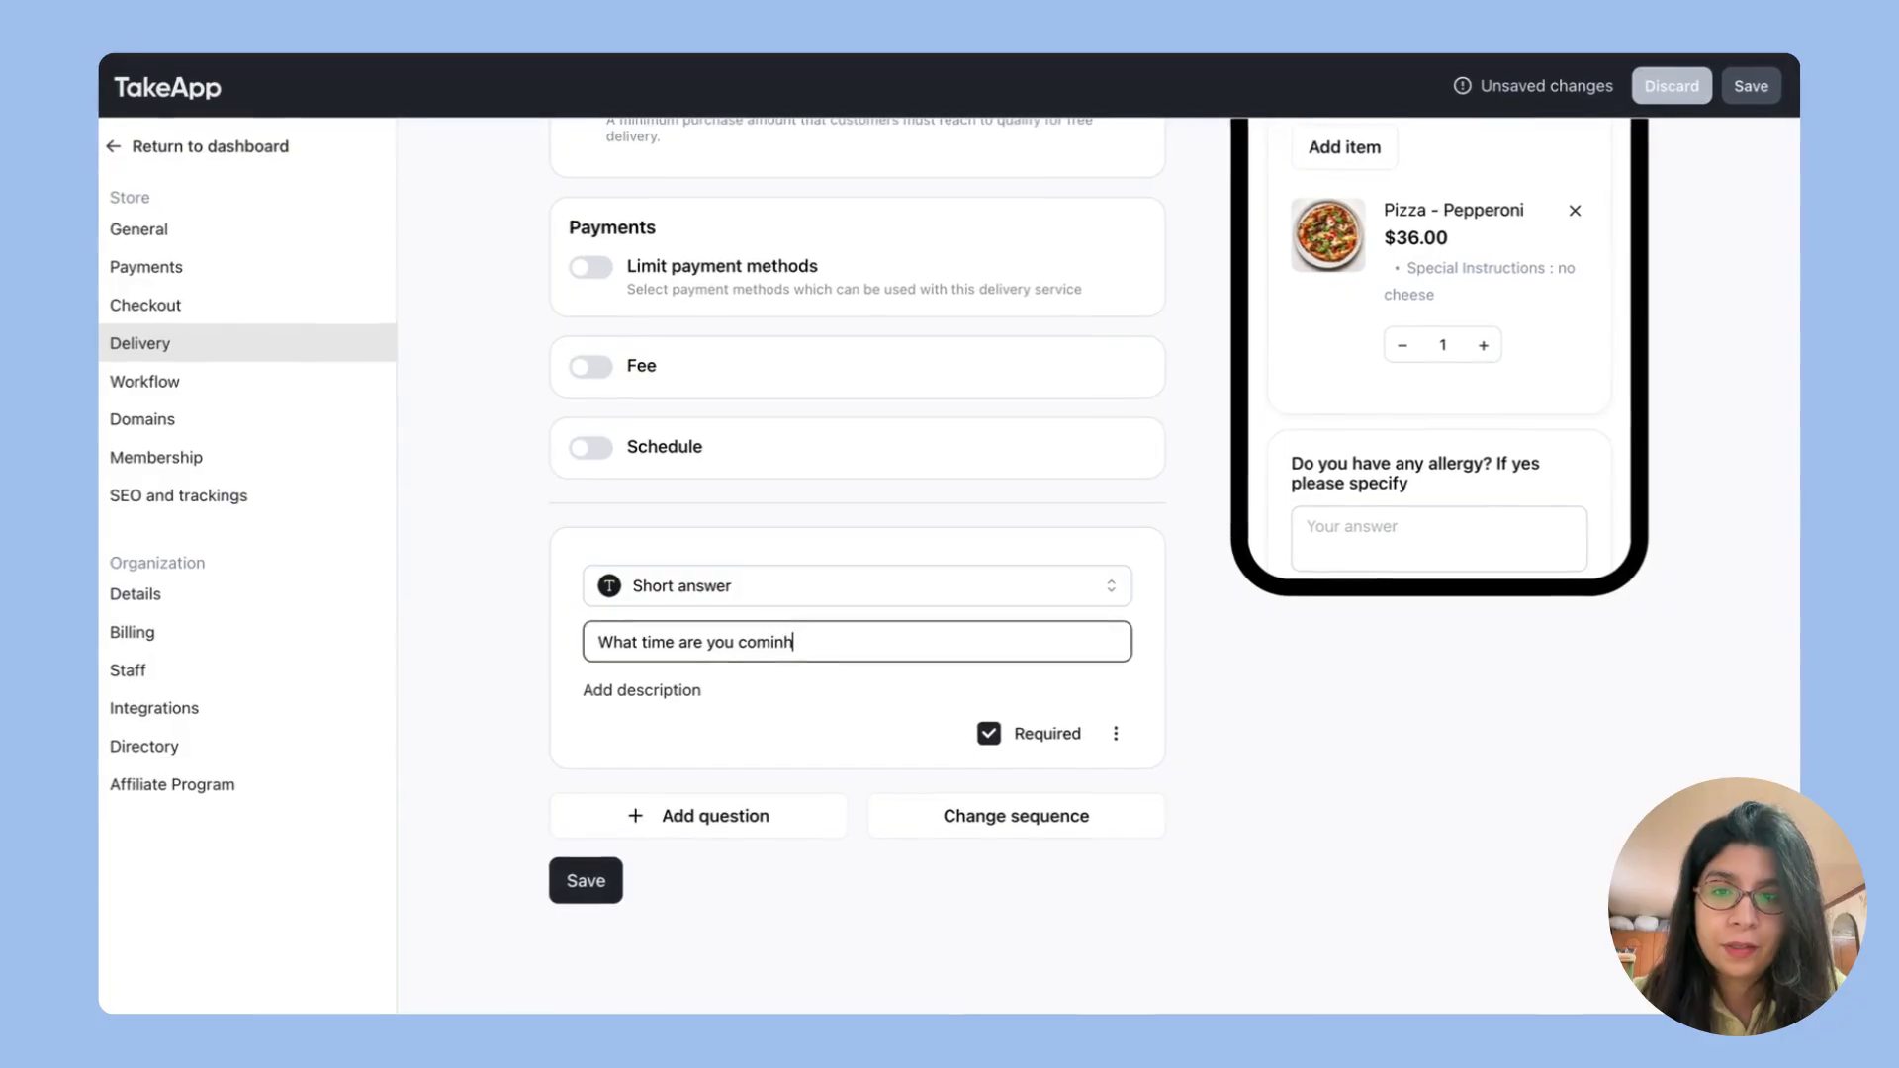
pyautogui.write('g?')
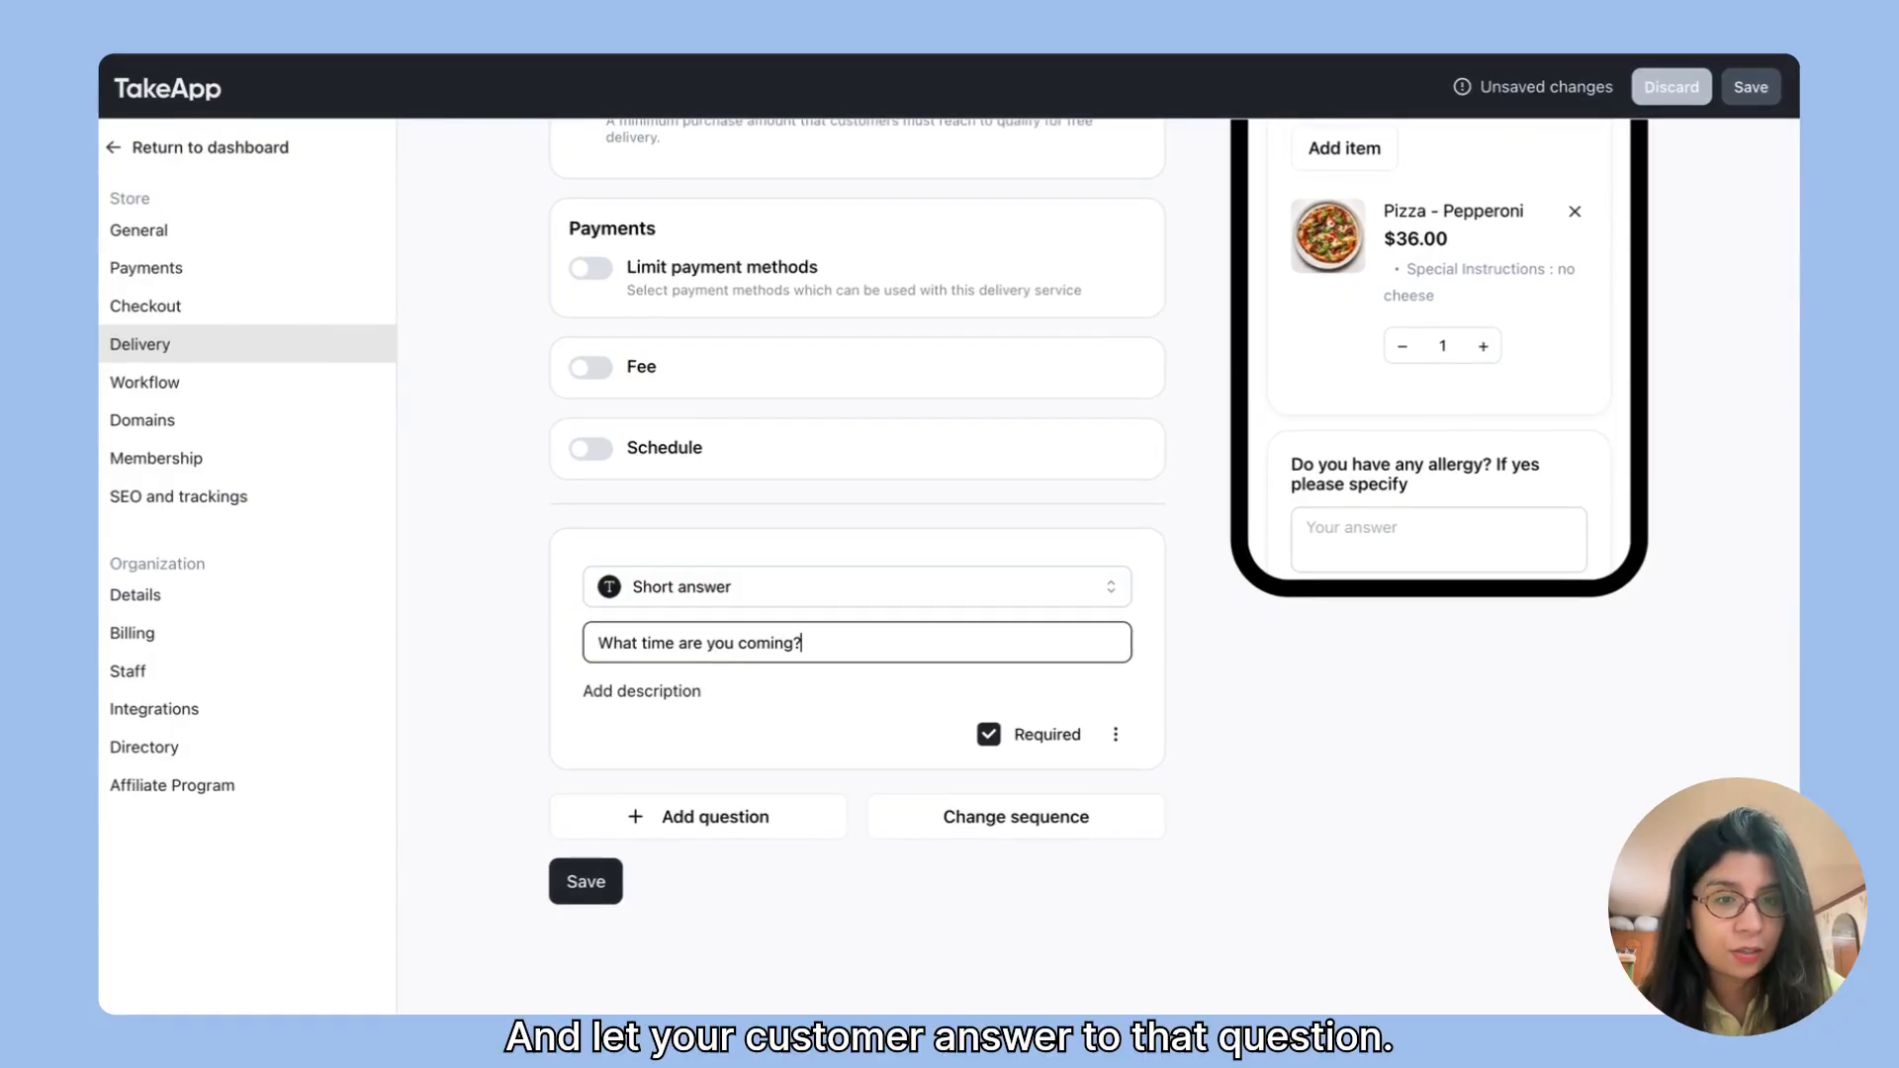
# Step: Add a required Checkbox question to the Pick Up service asking "Do you want cutleries?"
pyautogui.click(681, 829)
pyautogui.scroll(-4, 850, 795)
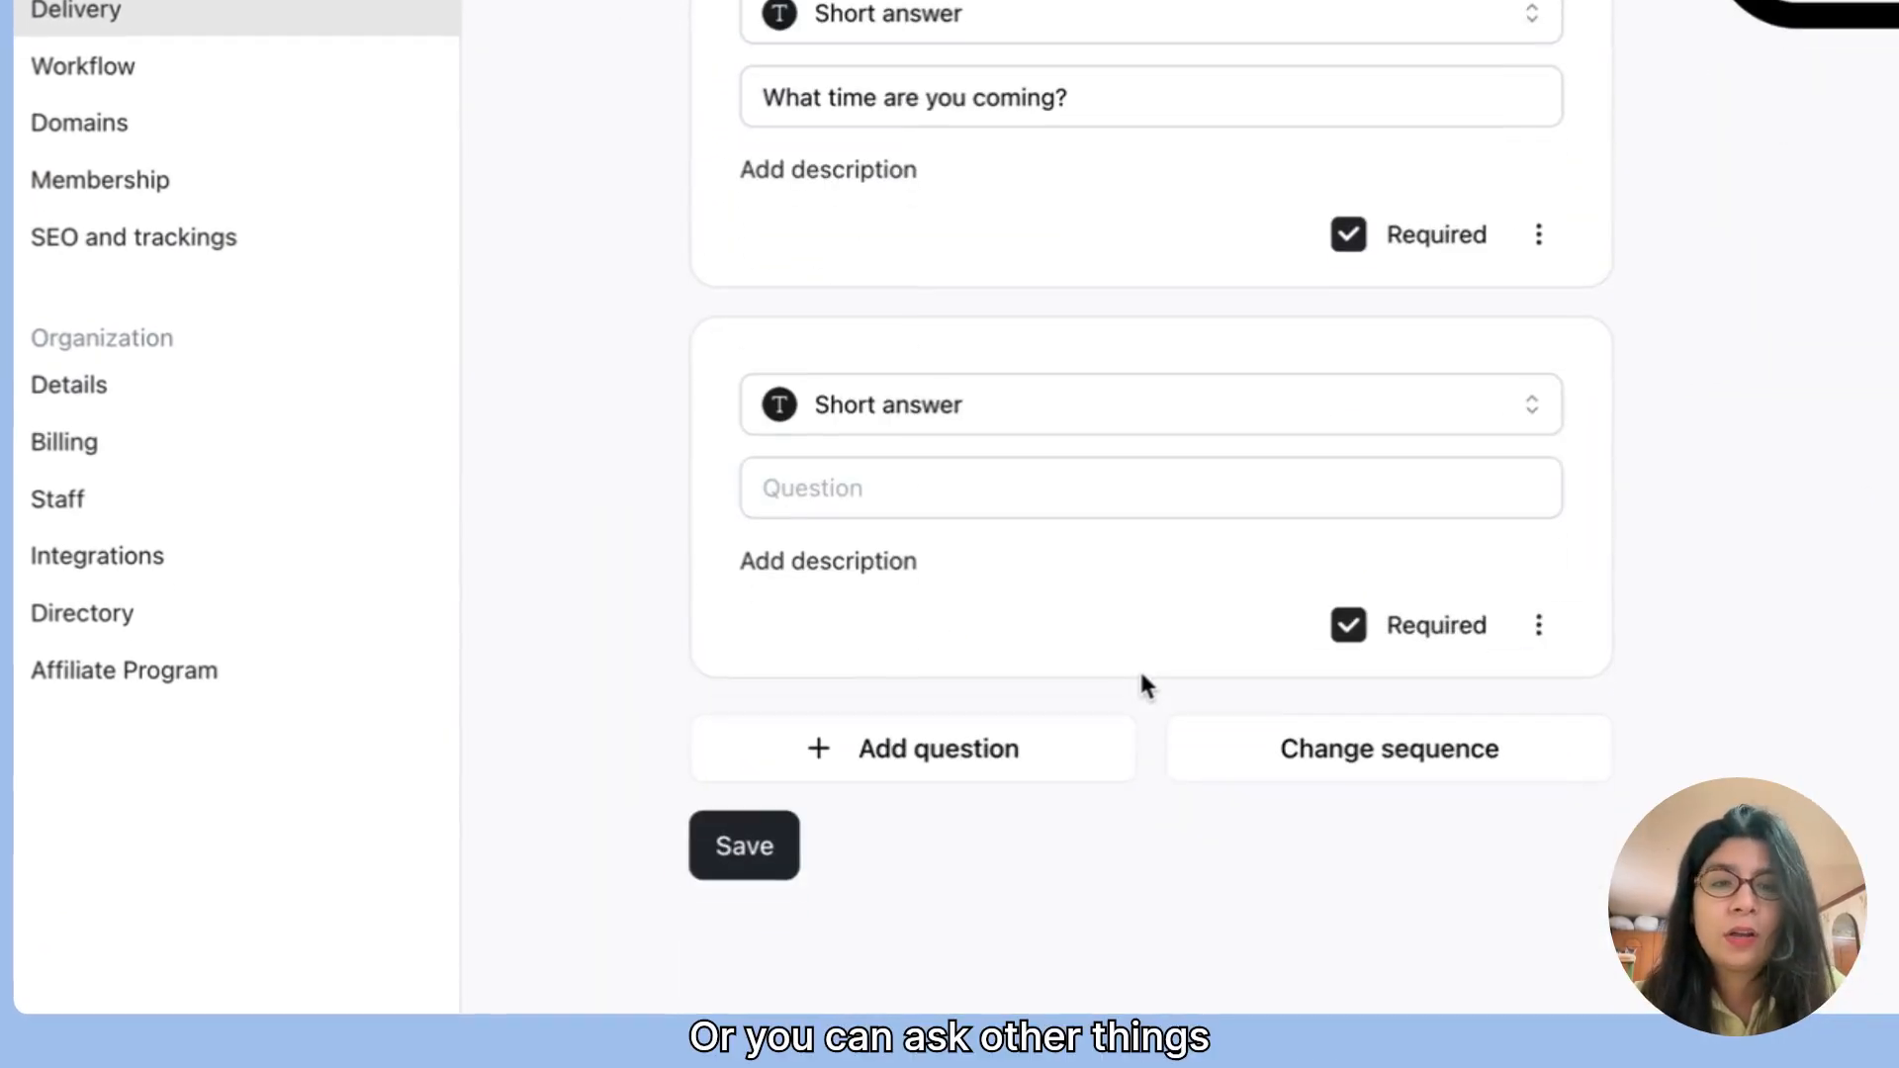
pyautogui.click(1073, 382)
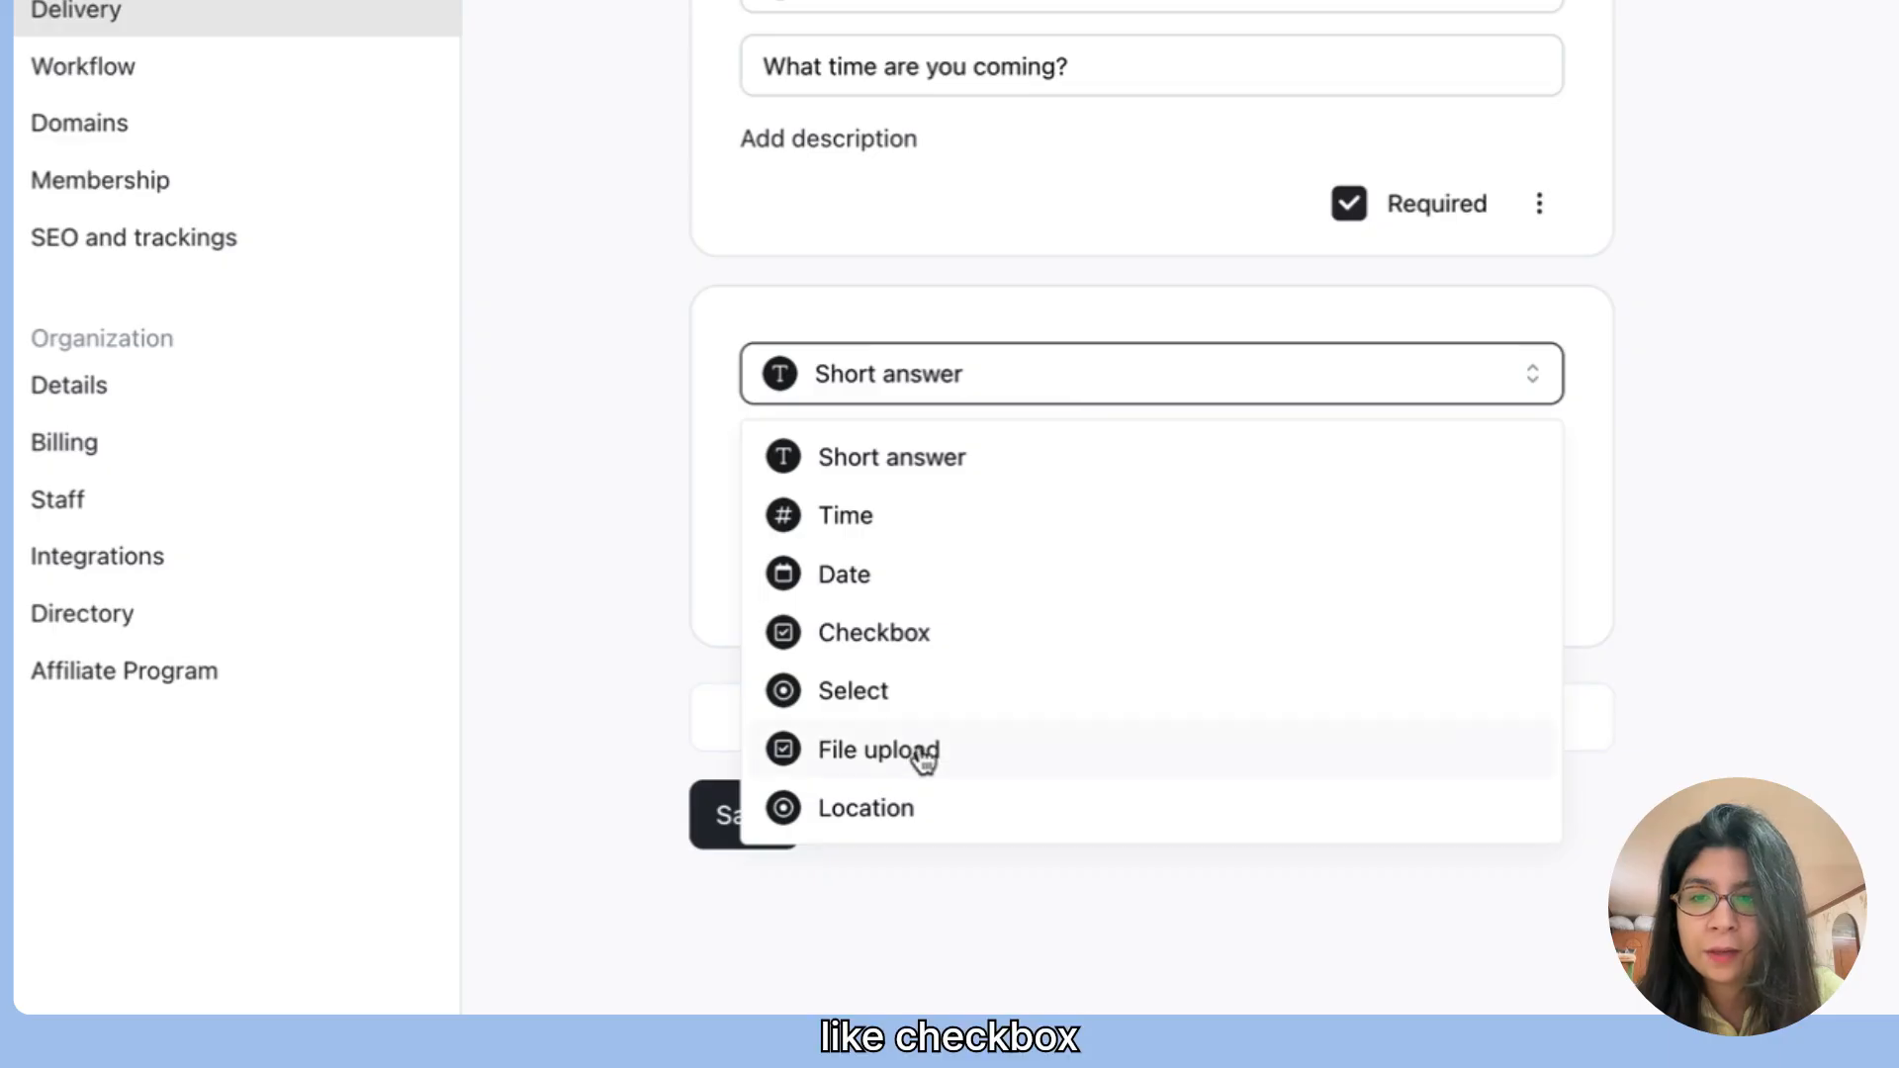
pyautogui.click(920, 632)
pyautogui.click(929, 456)
pyautogui.write('Do you want cut')
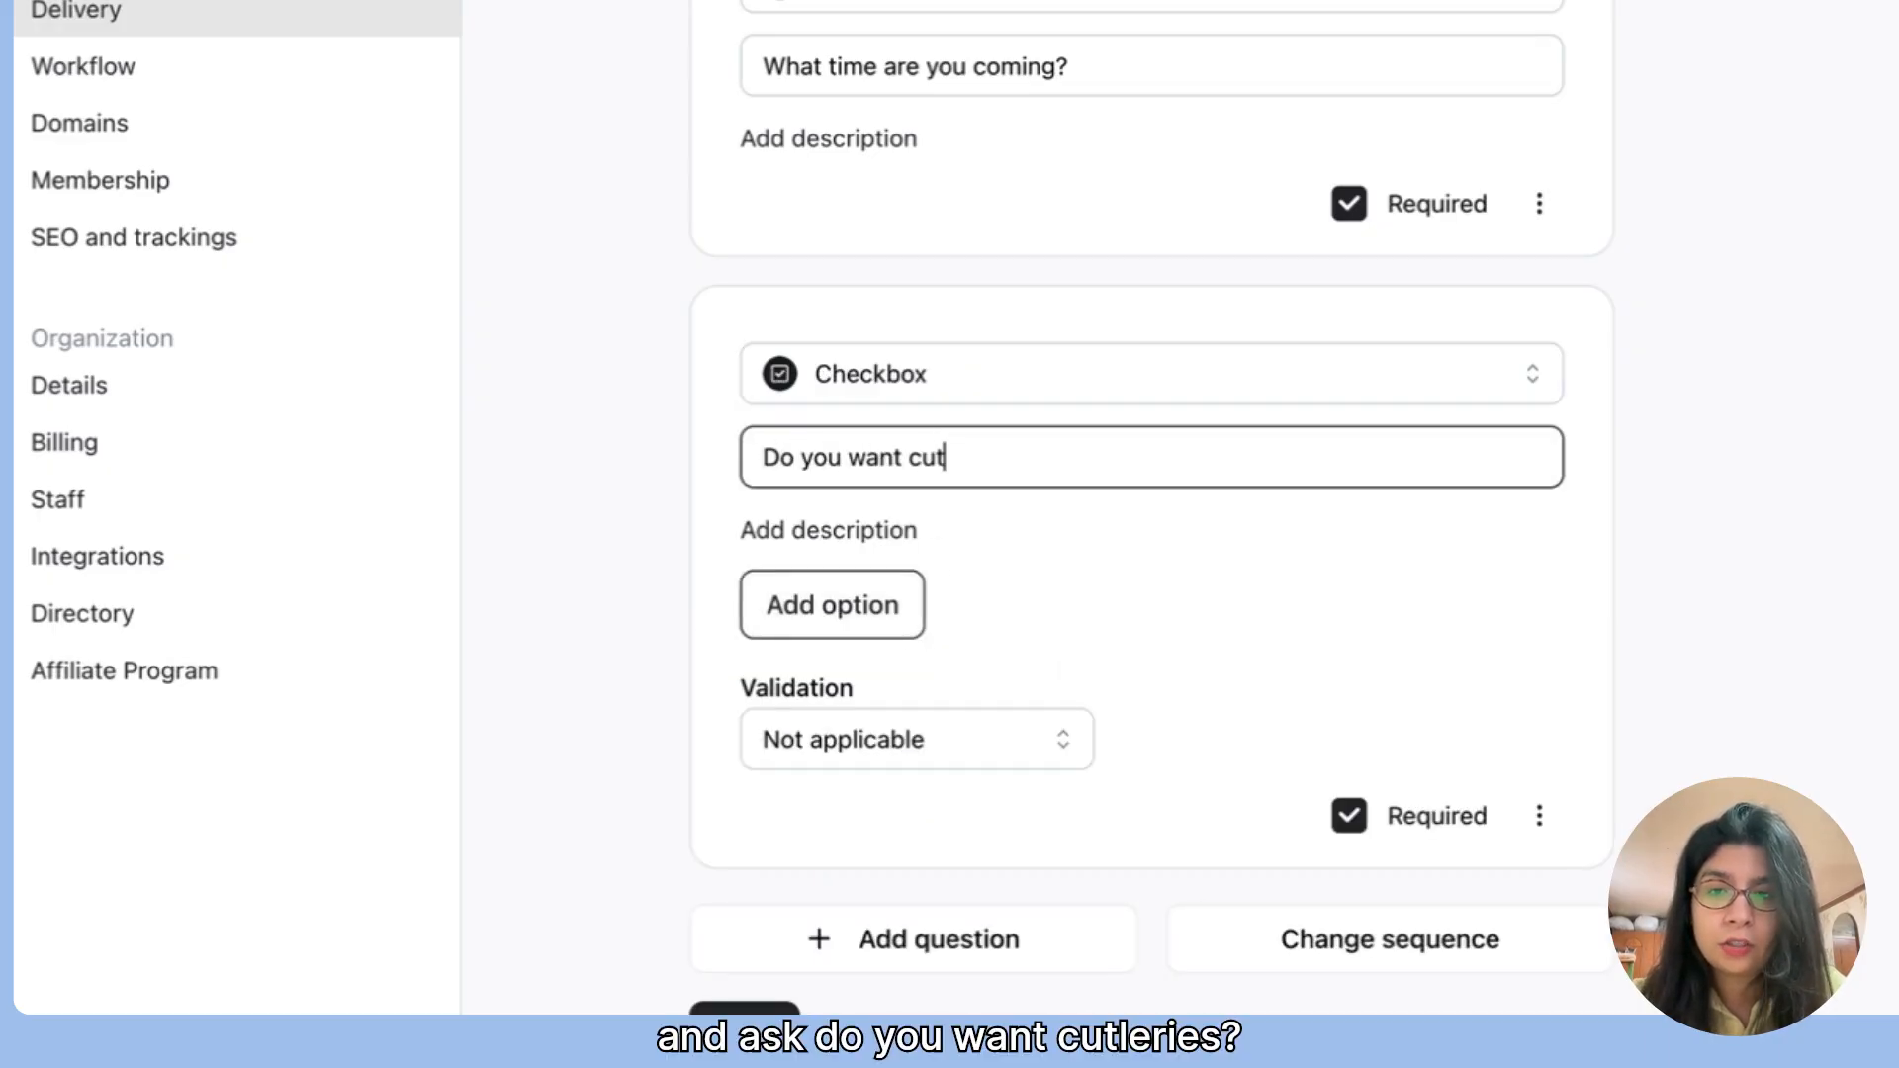
pyautogui.write('leries?')
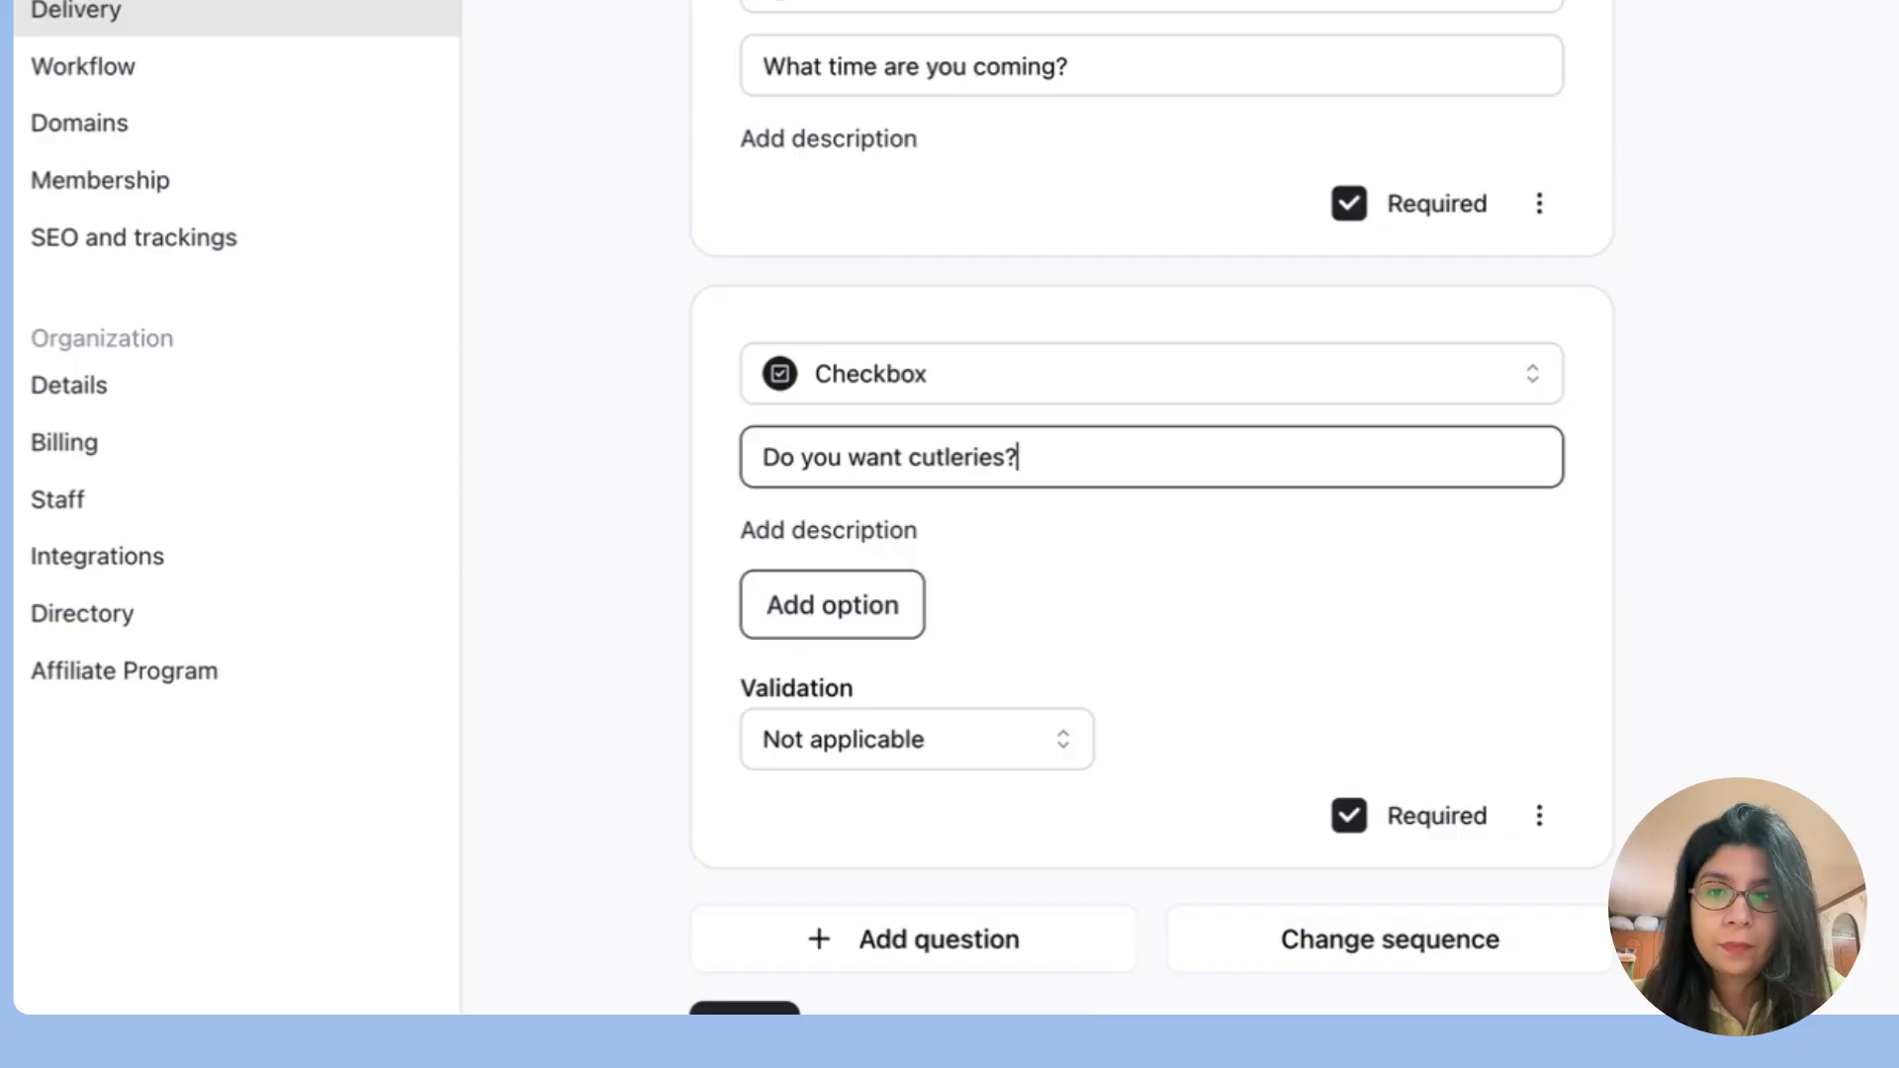
# Step: Give the cutleries question two options: "Yes" with a $1 charge and "No"
pyautogui.click(899, 620)
pyautogui.click(905, 606)
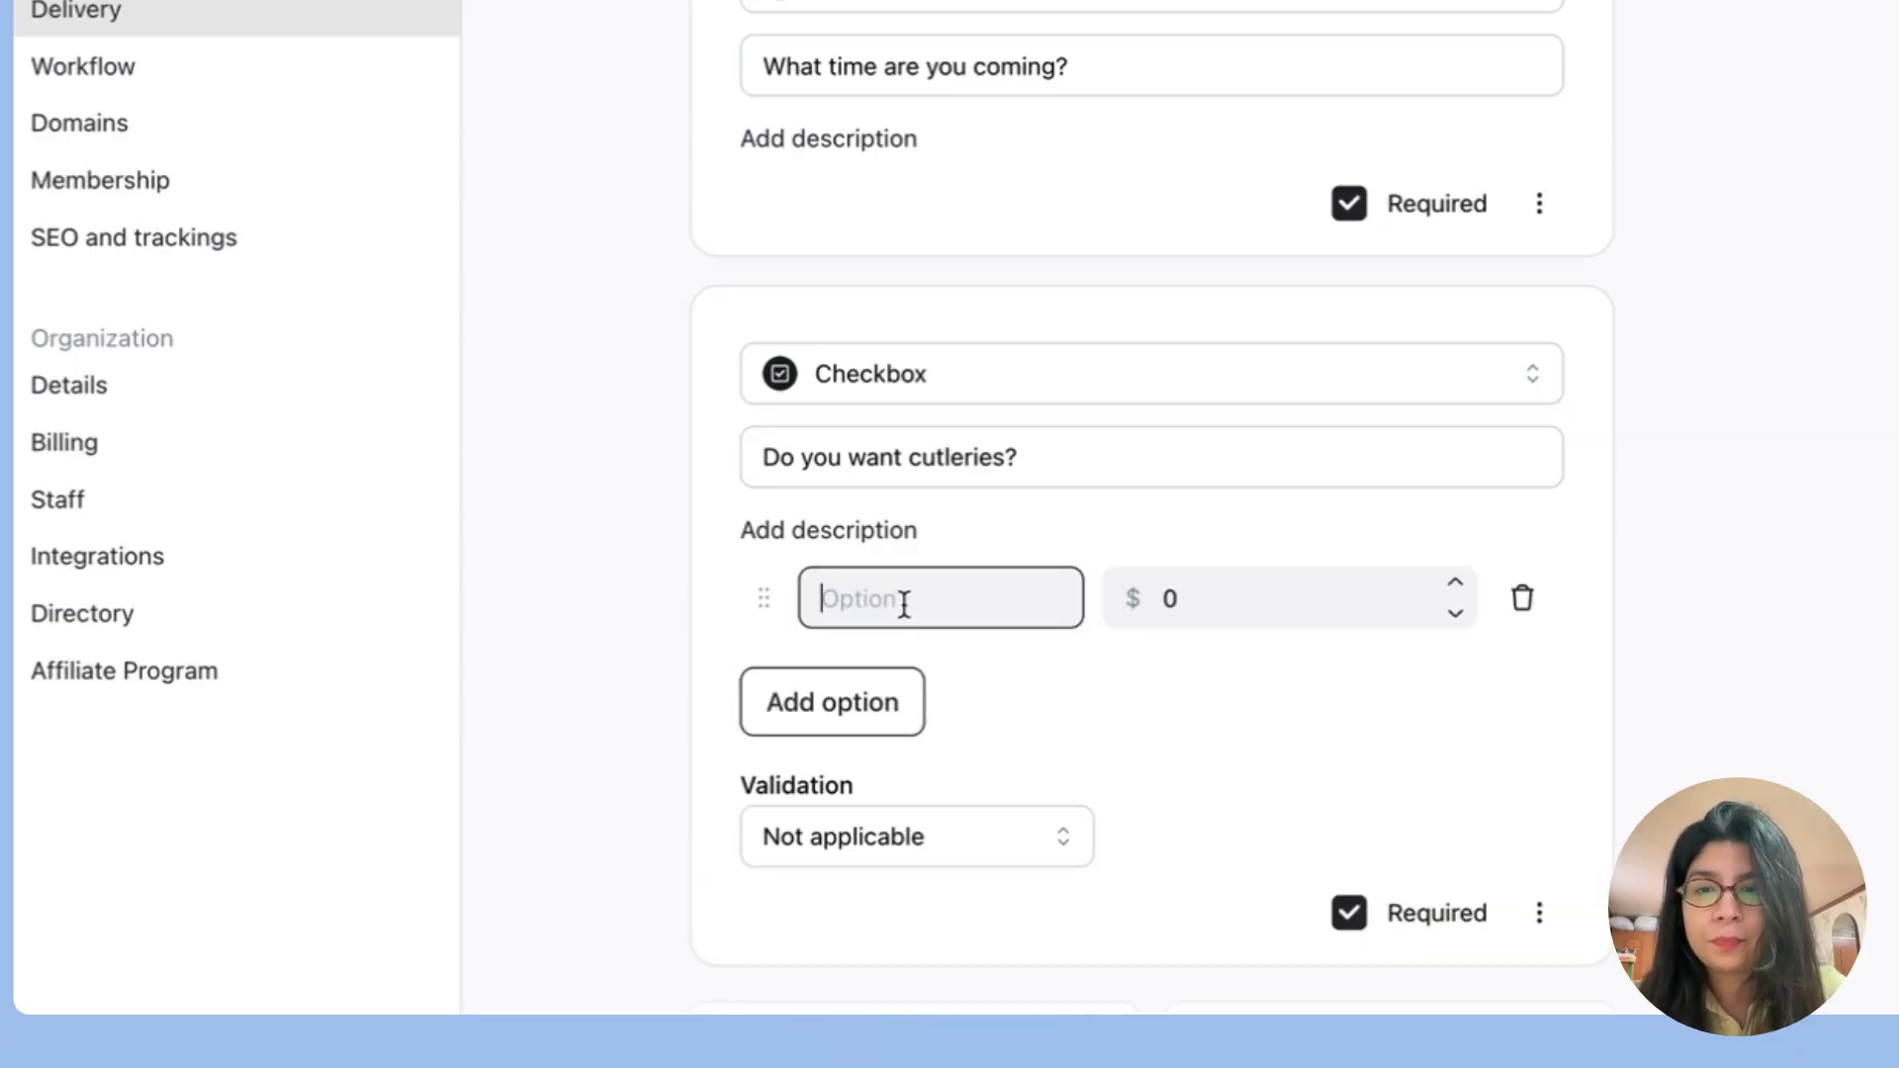
pyautogui.write('Yes')
pyautogui.click(1203, 603)
pyautogui.write('1')
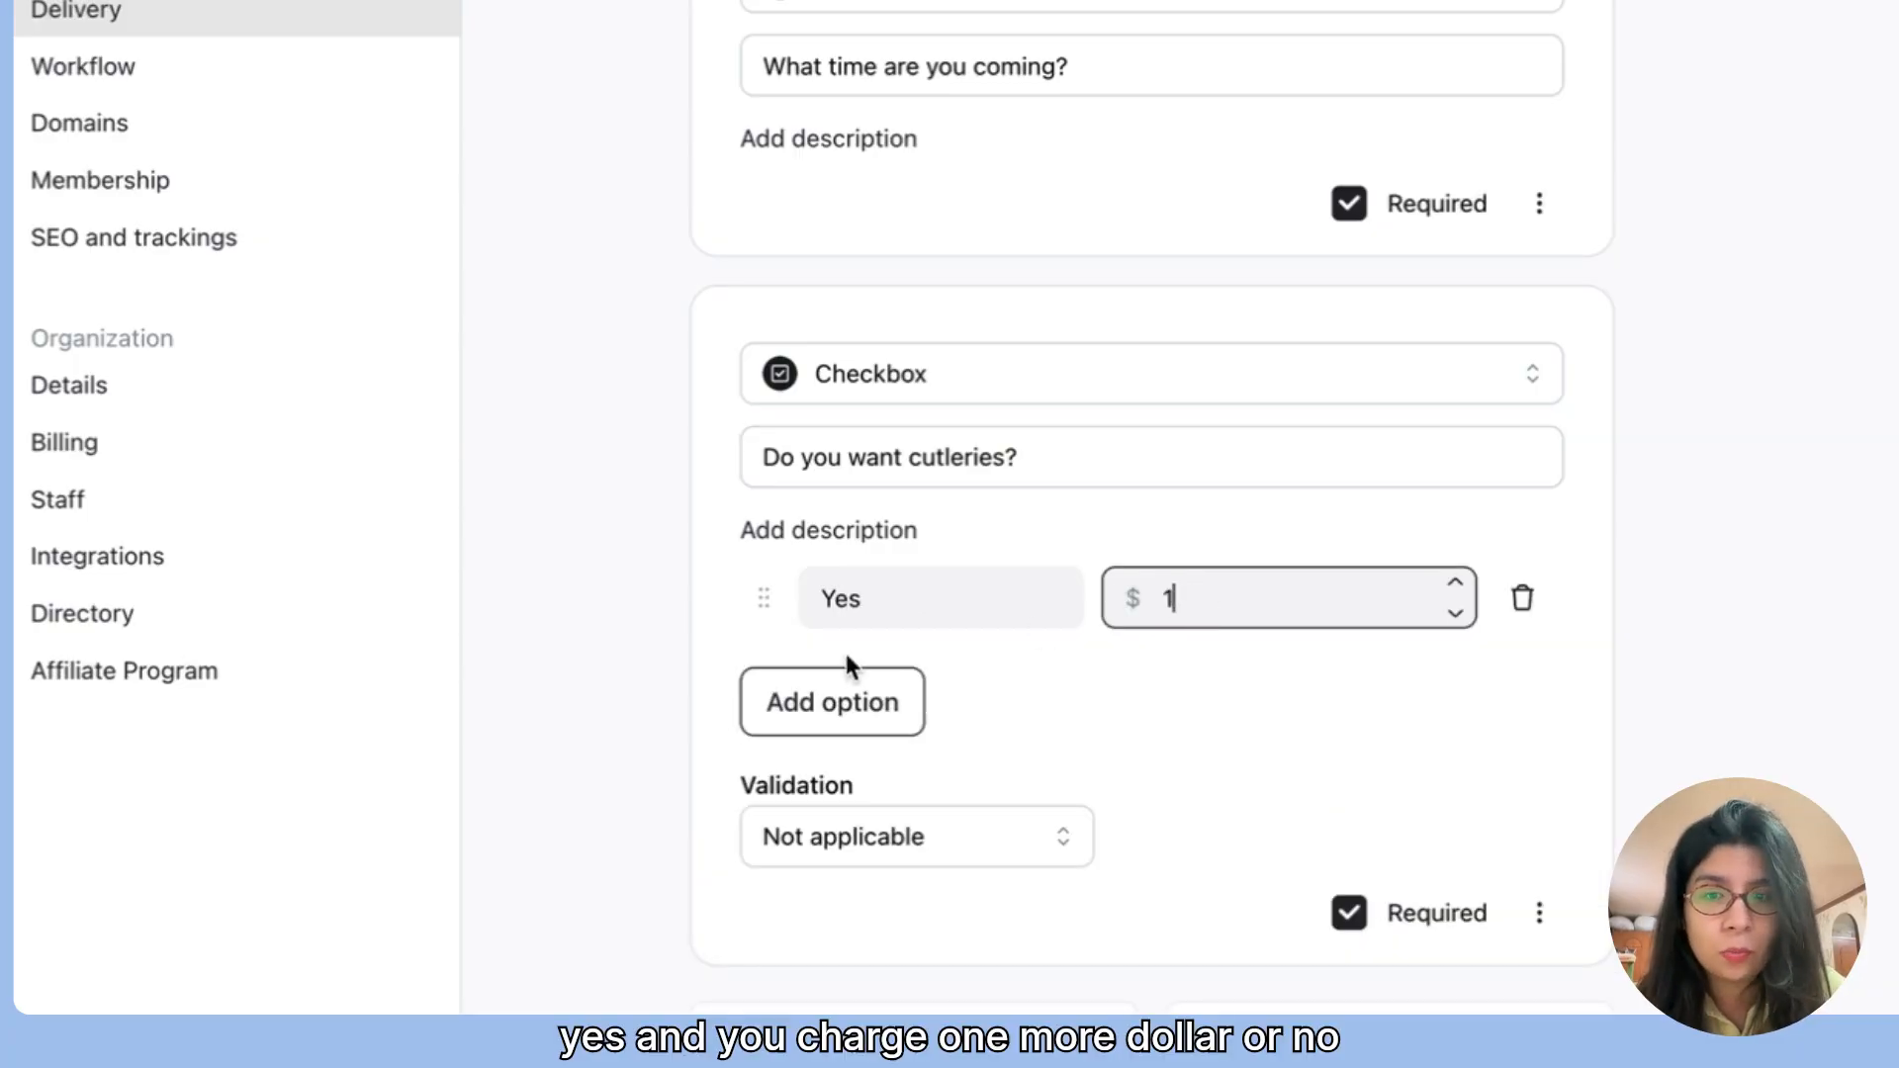
pyautogui.click(817, 720)
pyautogui.click(851, 729)
pyautogui.write('No')
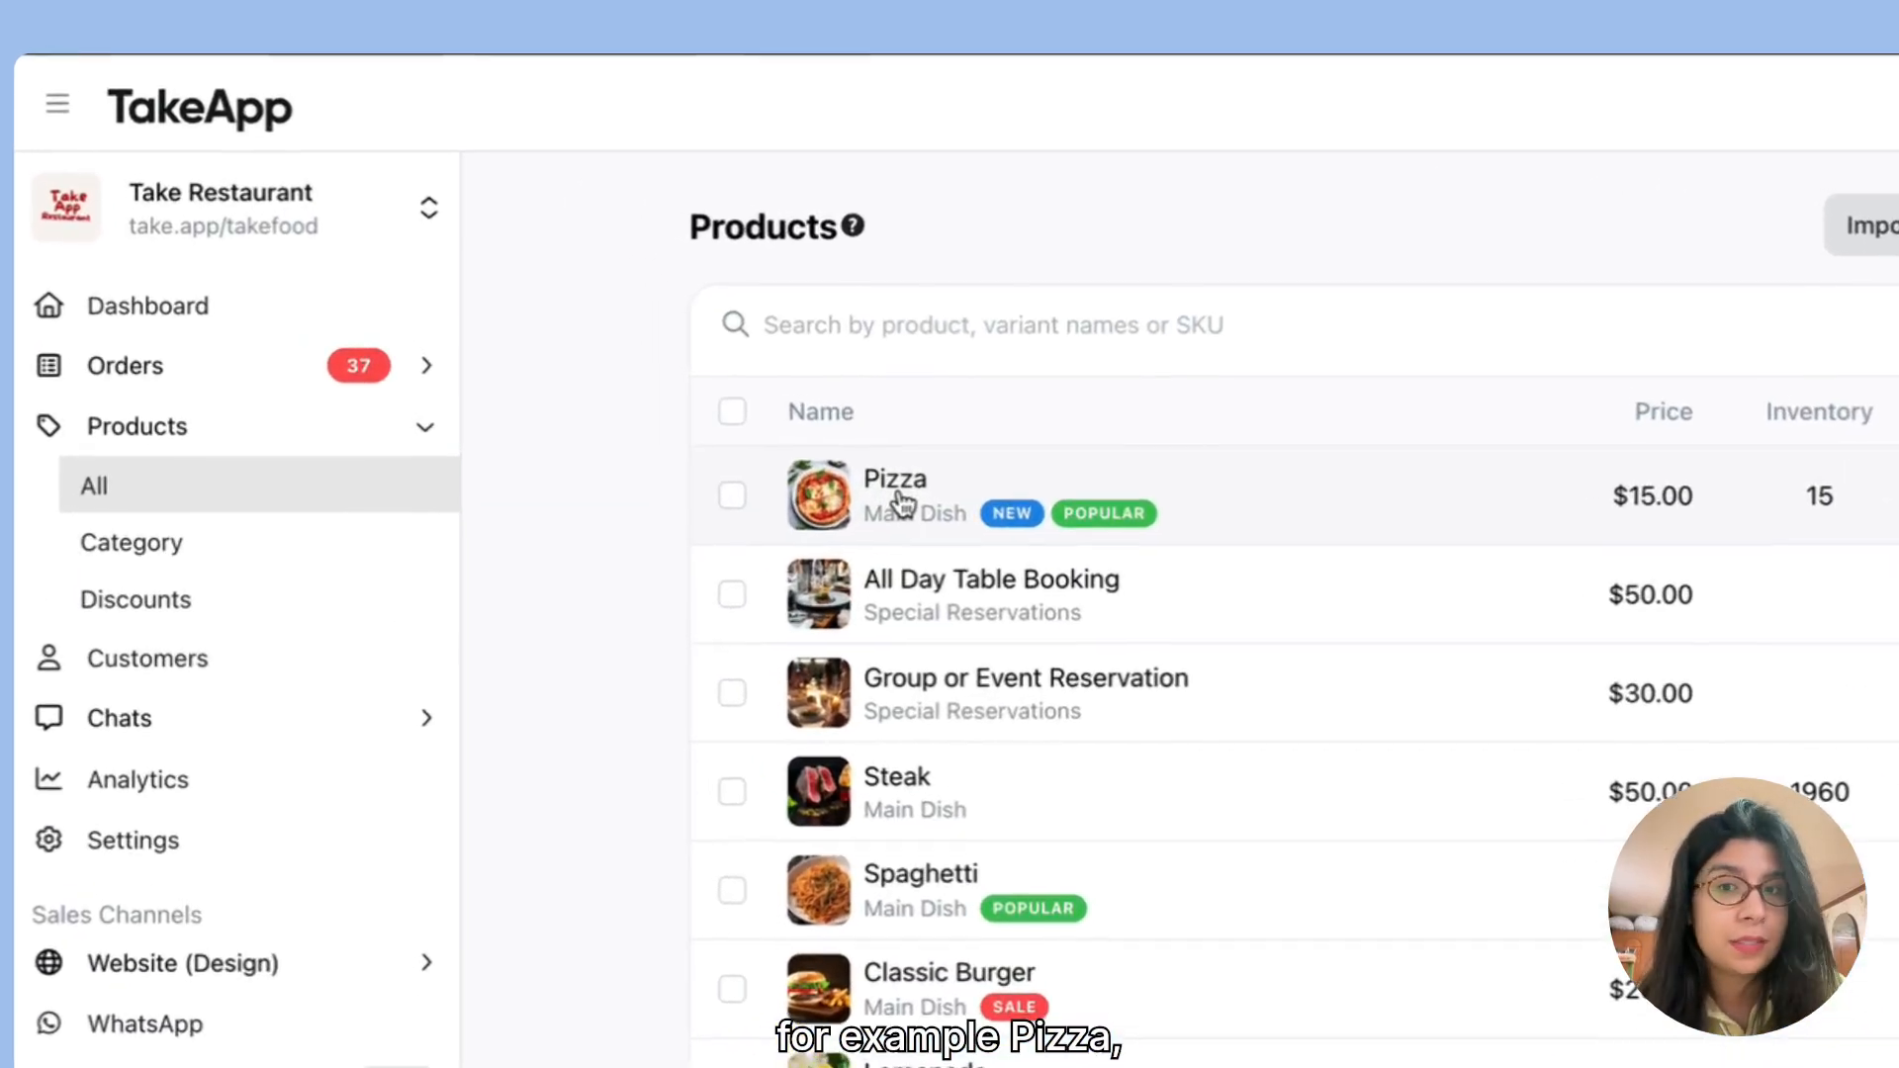
# Step: Open the $15.00 Pizza product and examine its available delivery methods
pyautogui.click(902, 504)
pyautogui.scroll(-10, 967, 700)
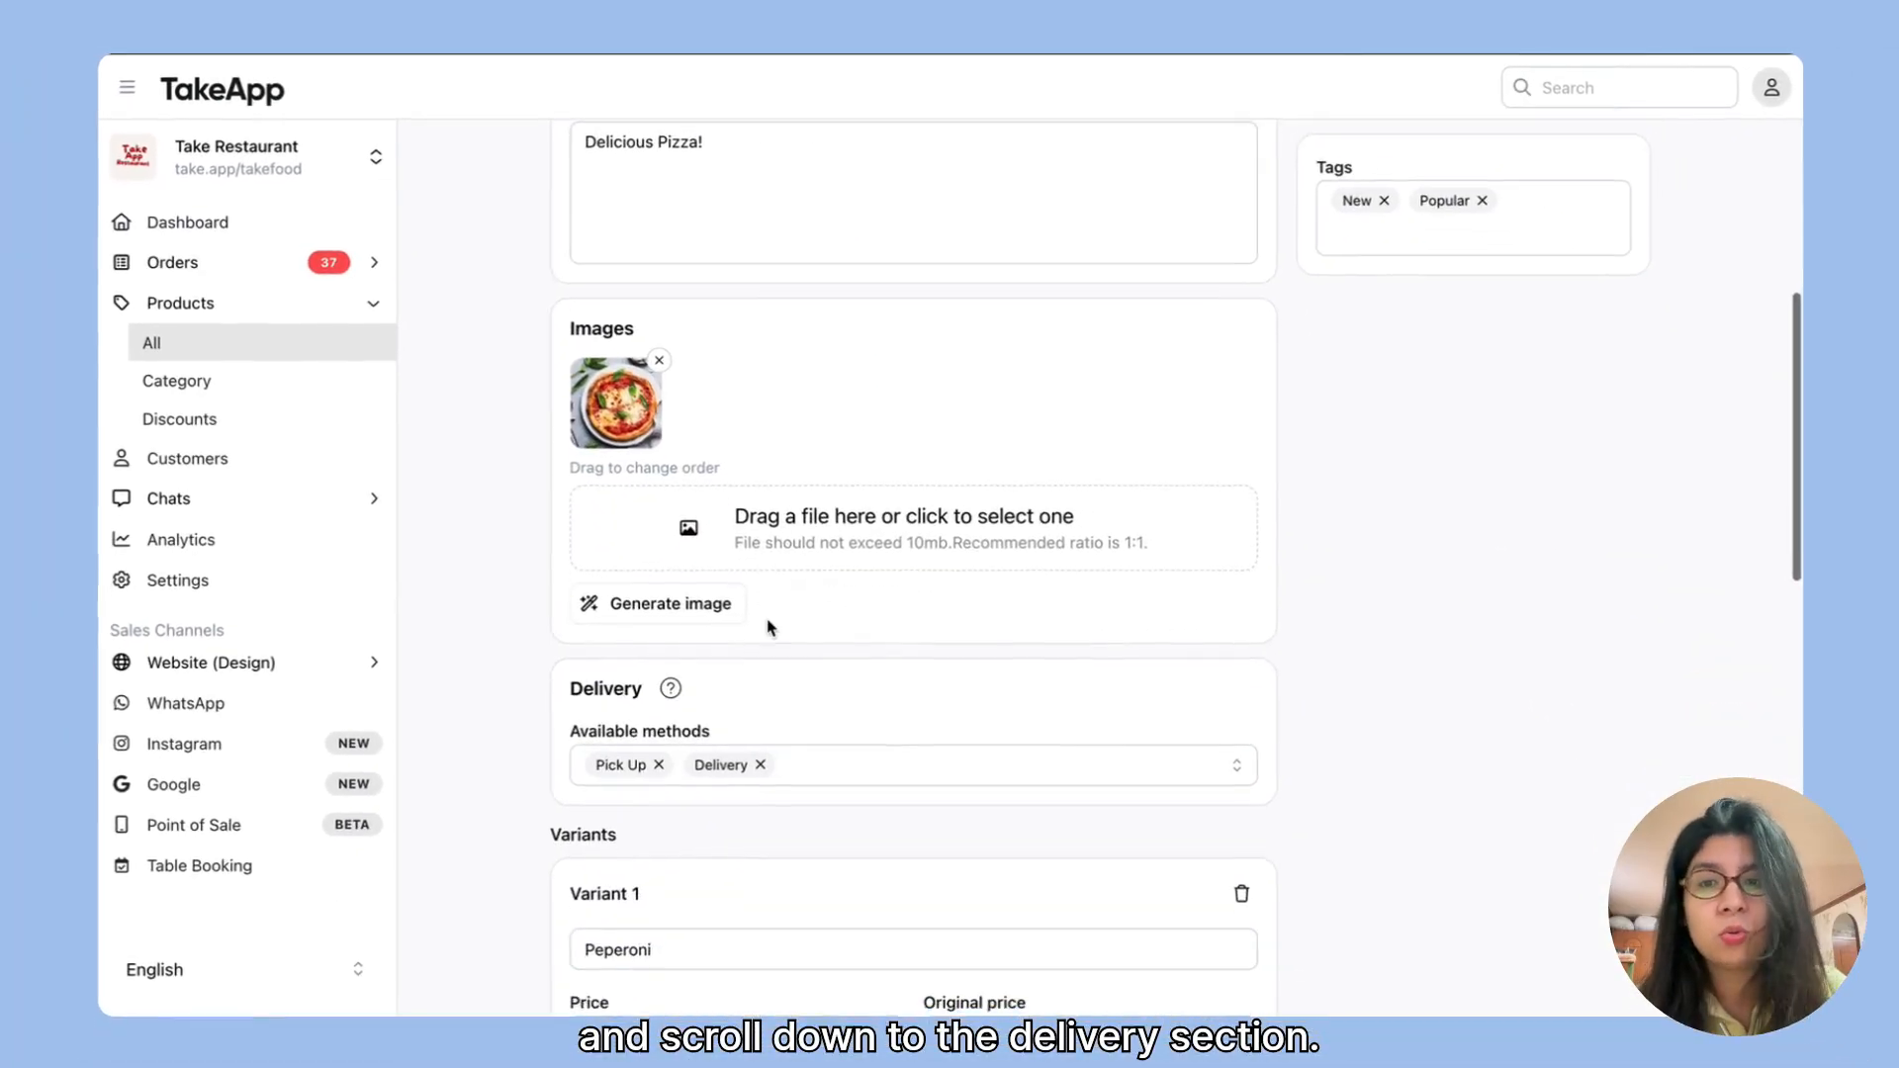
pyautogui.scroll(-3, 768, 627)
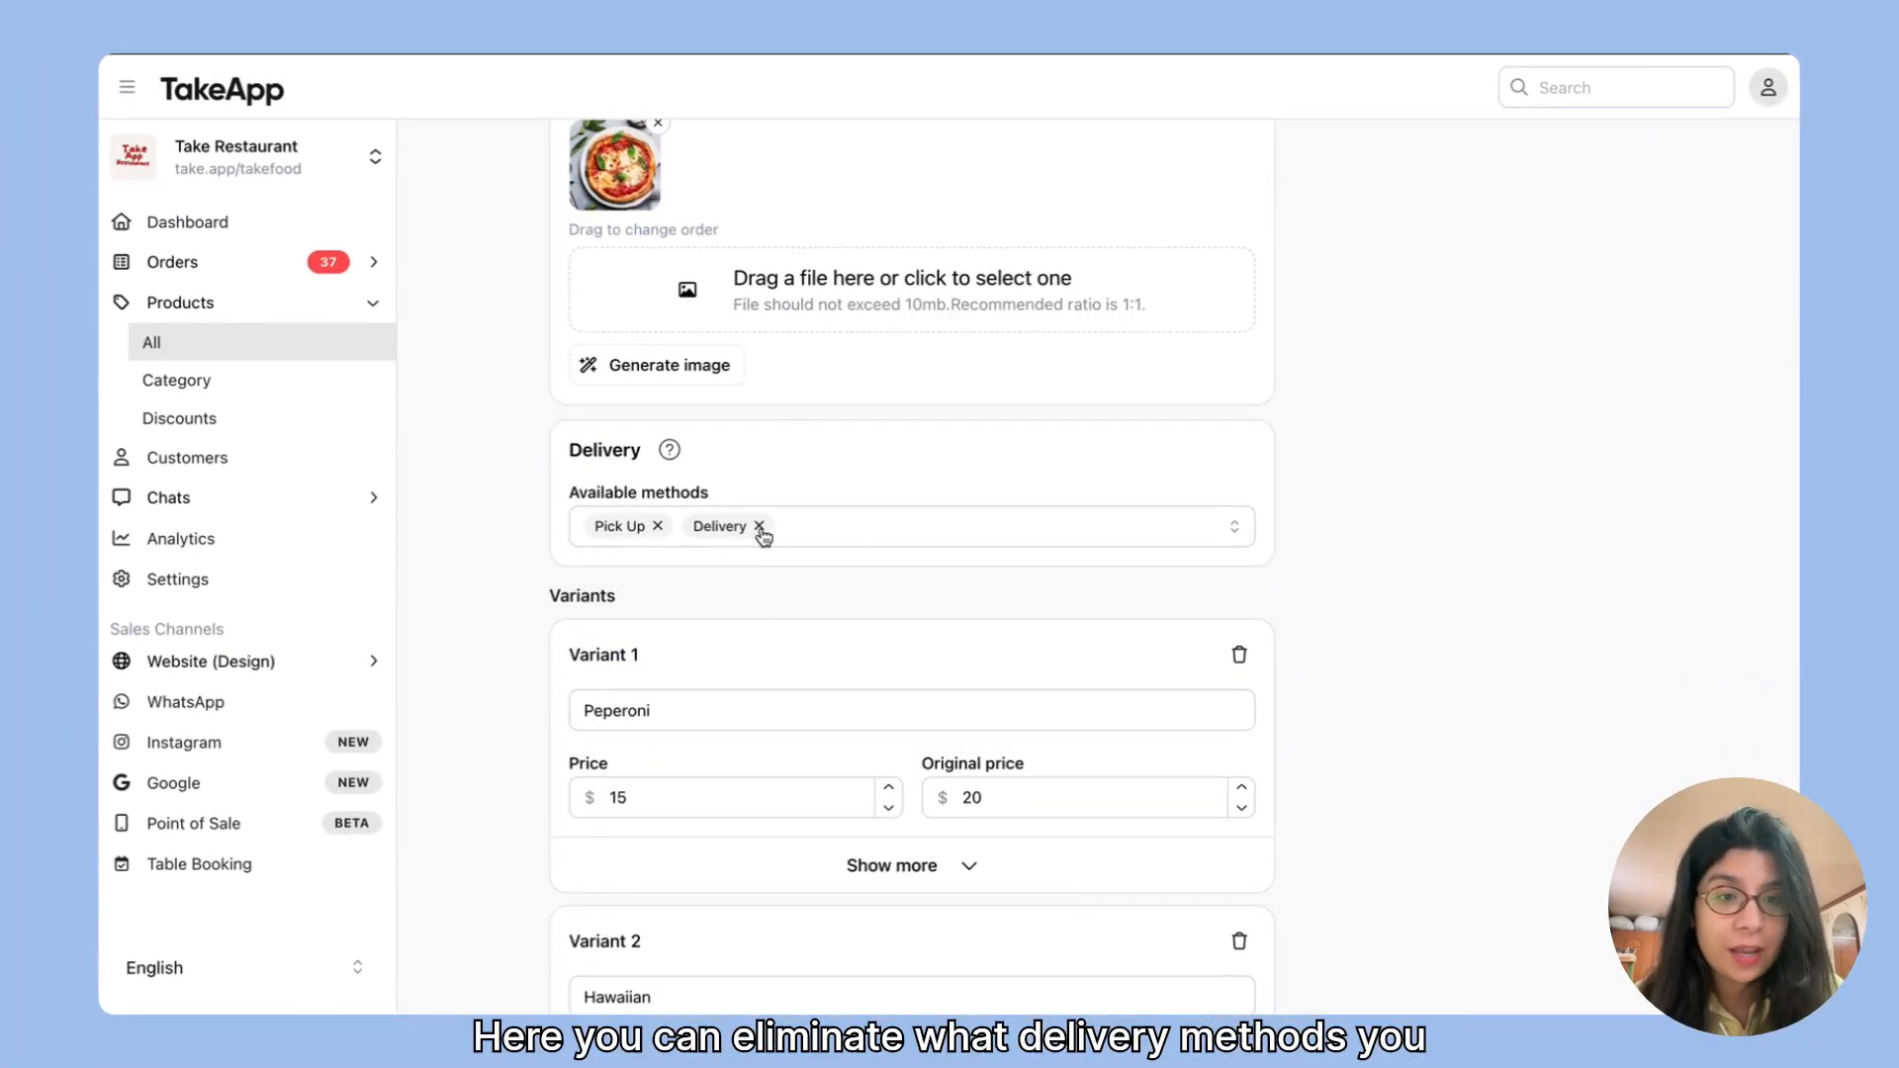
pyautogui.click(760, 526)
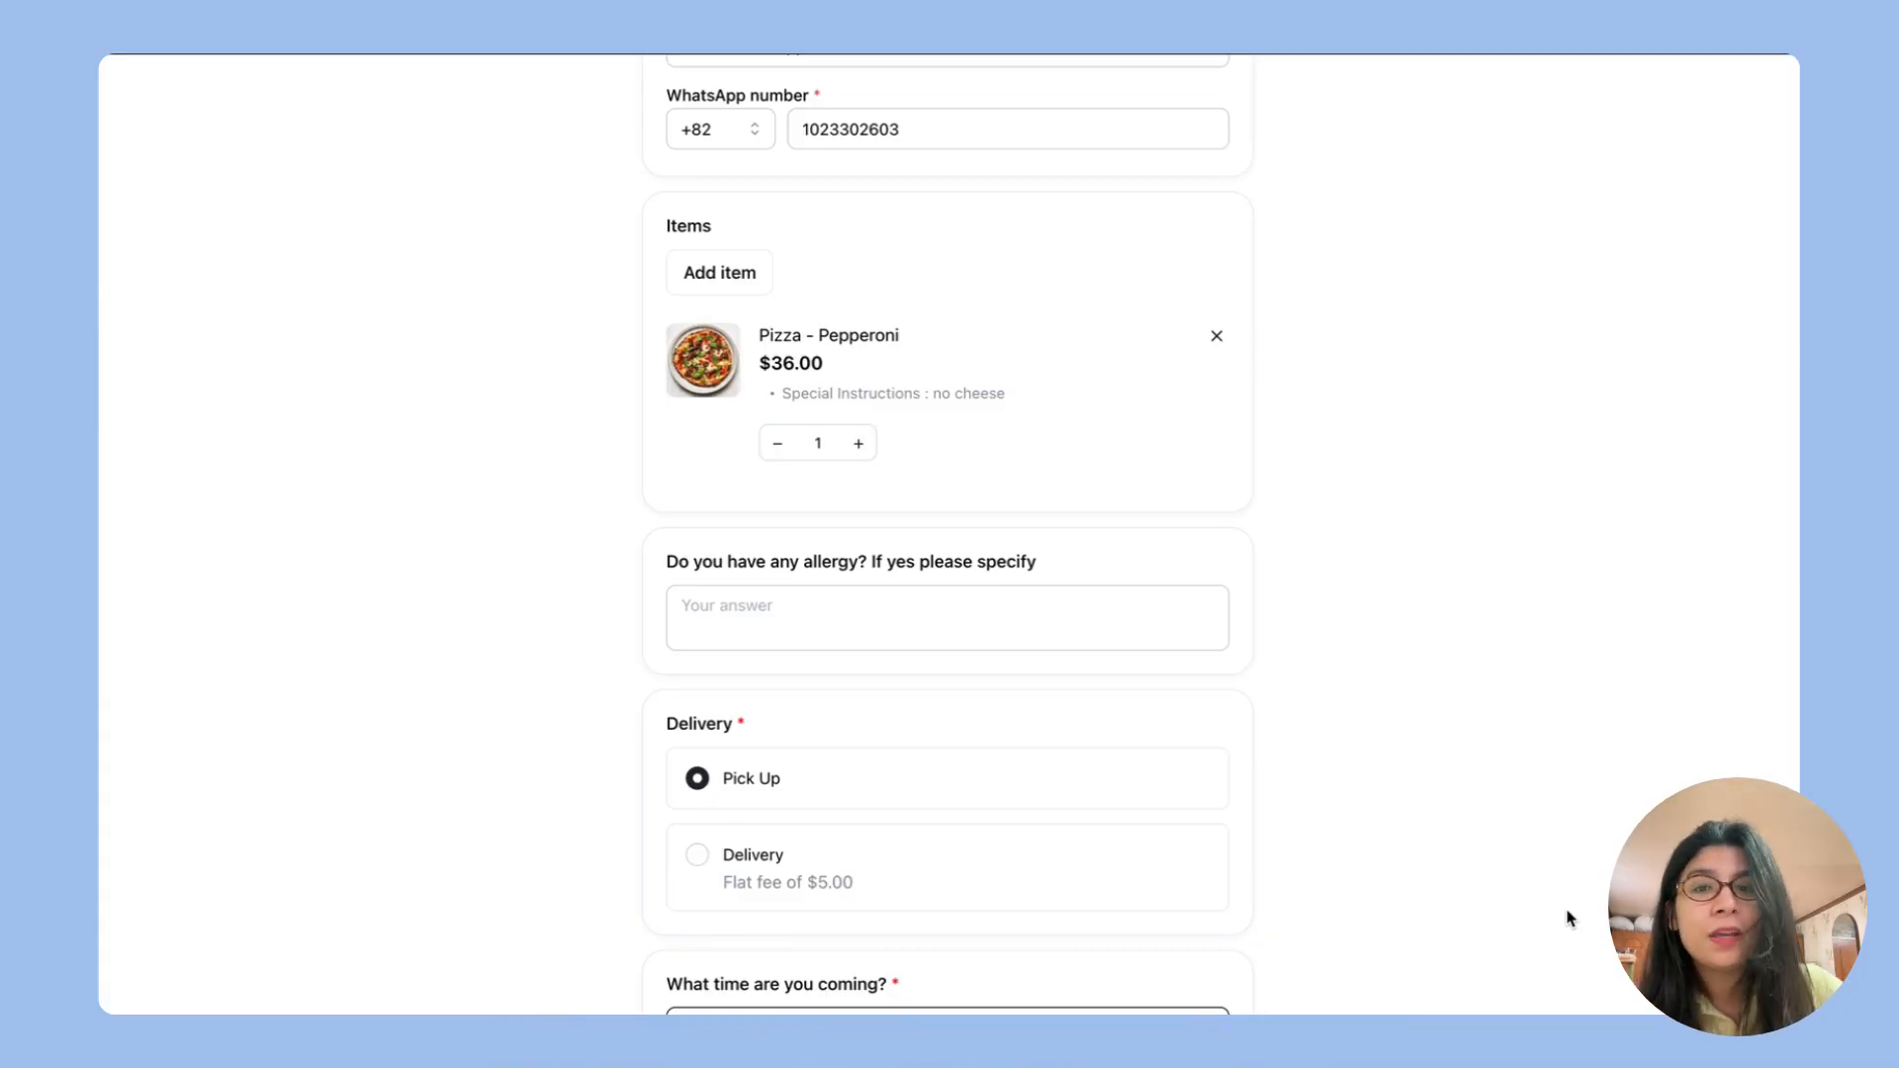
# Step: In the customer checkout, choose Delivery as the delivery method and select November 20, 2025 as the date
pyautogui.scroll(-3, 1039, 679)
pyautogui.scroll(-1, 1038, 683)
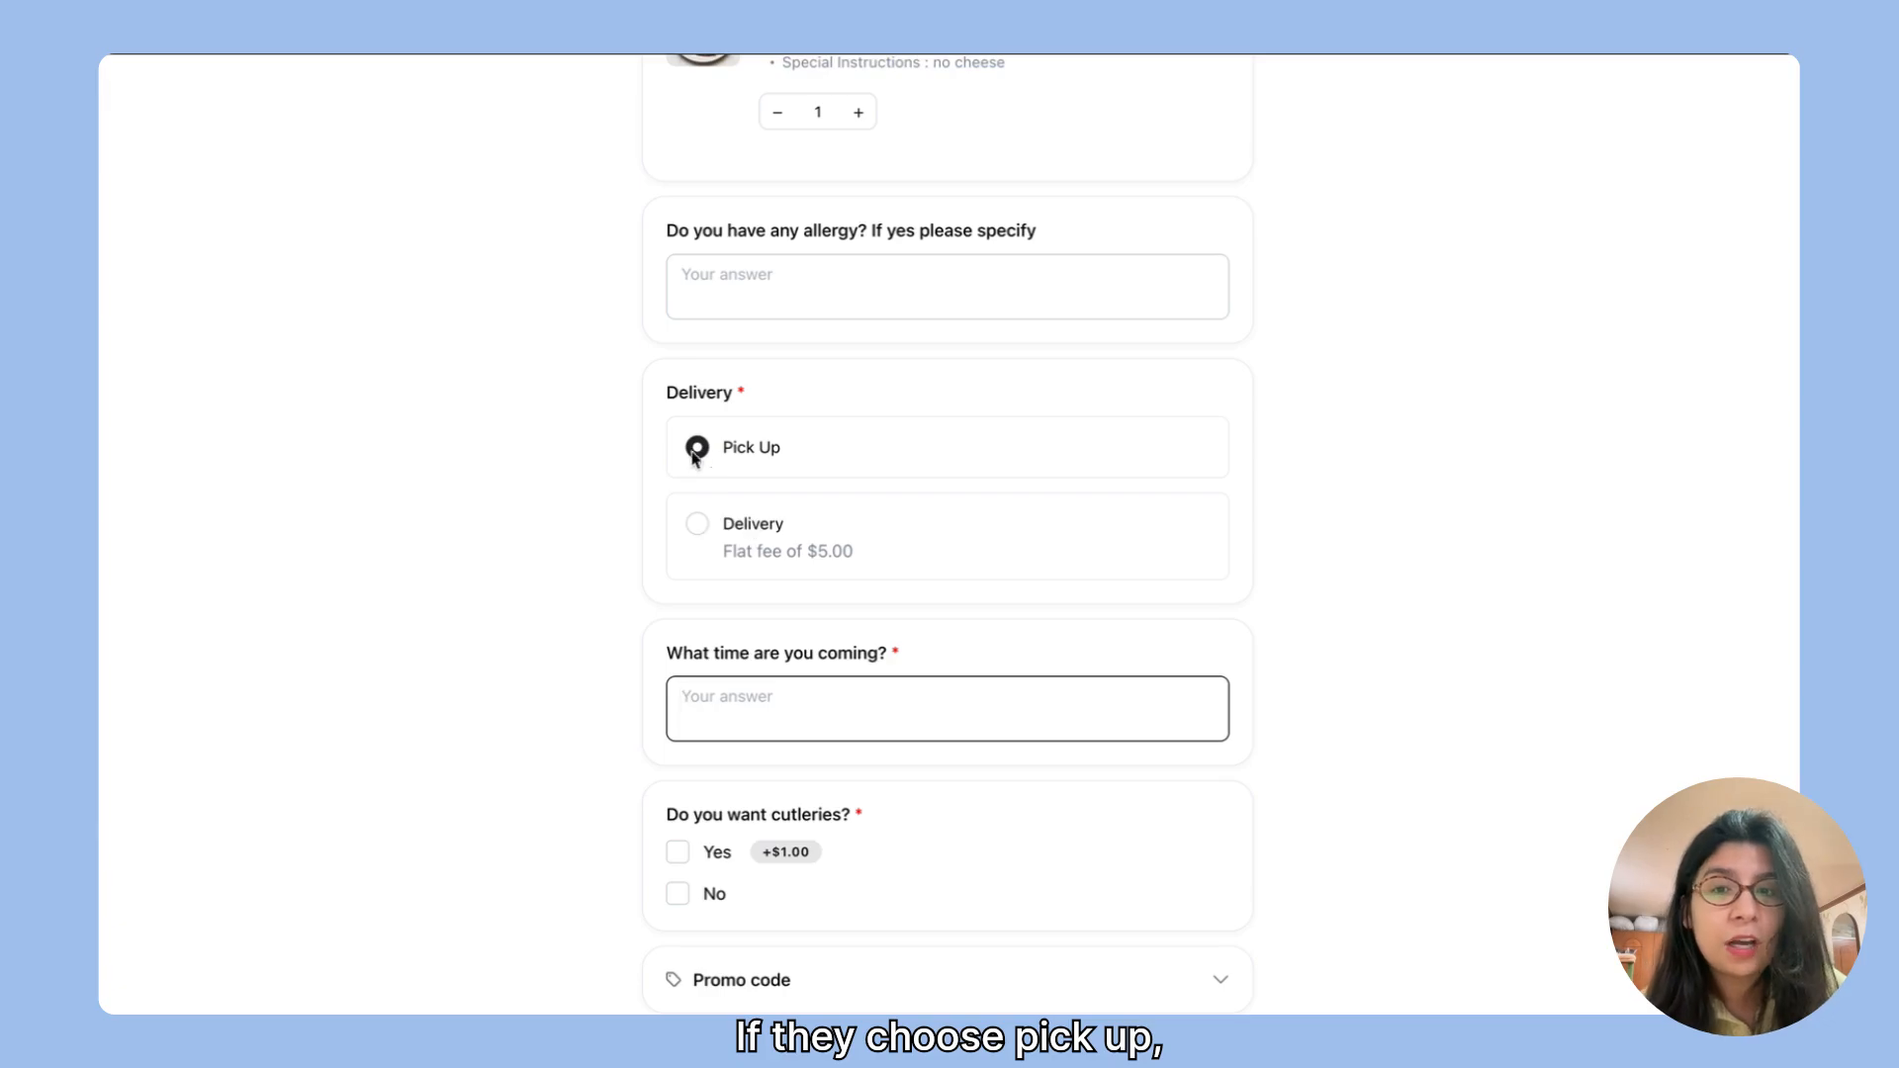
pyautogui.scroll(-2, 710, 490)
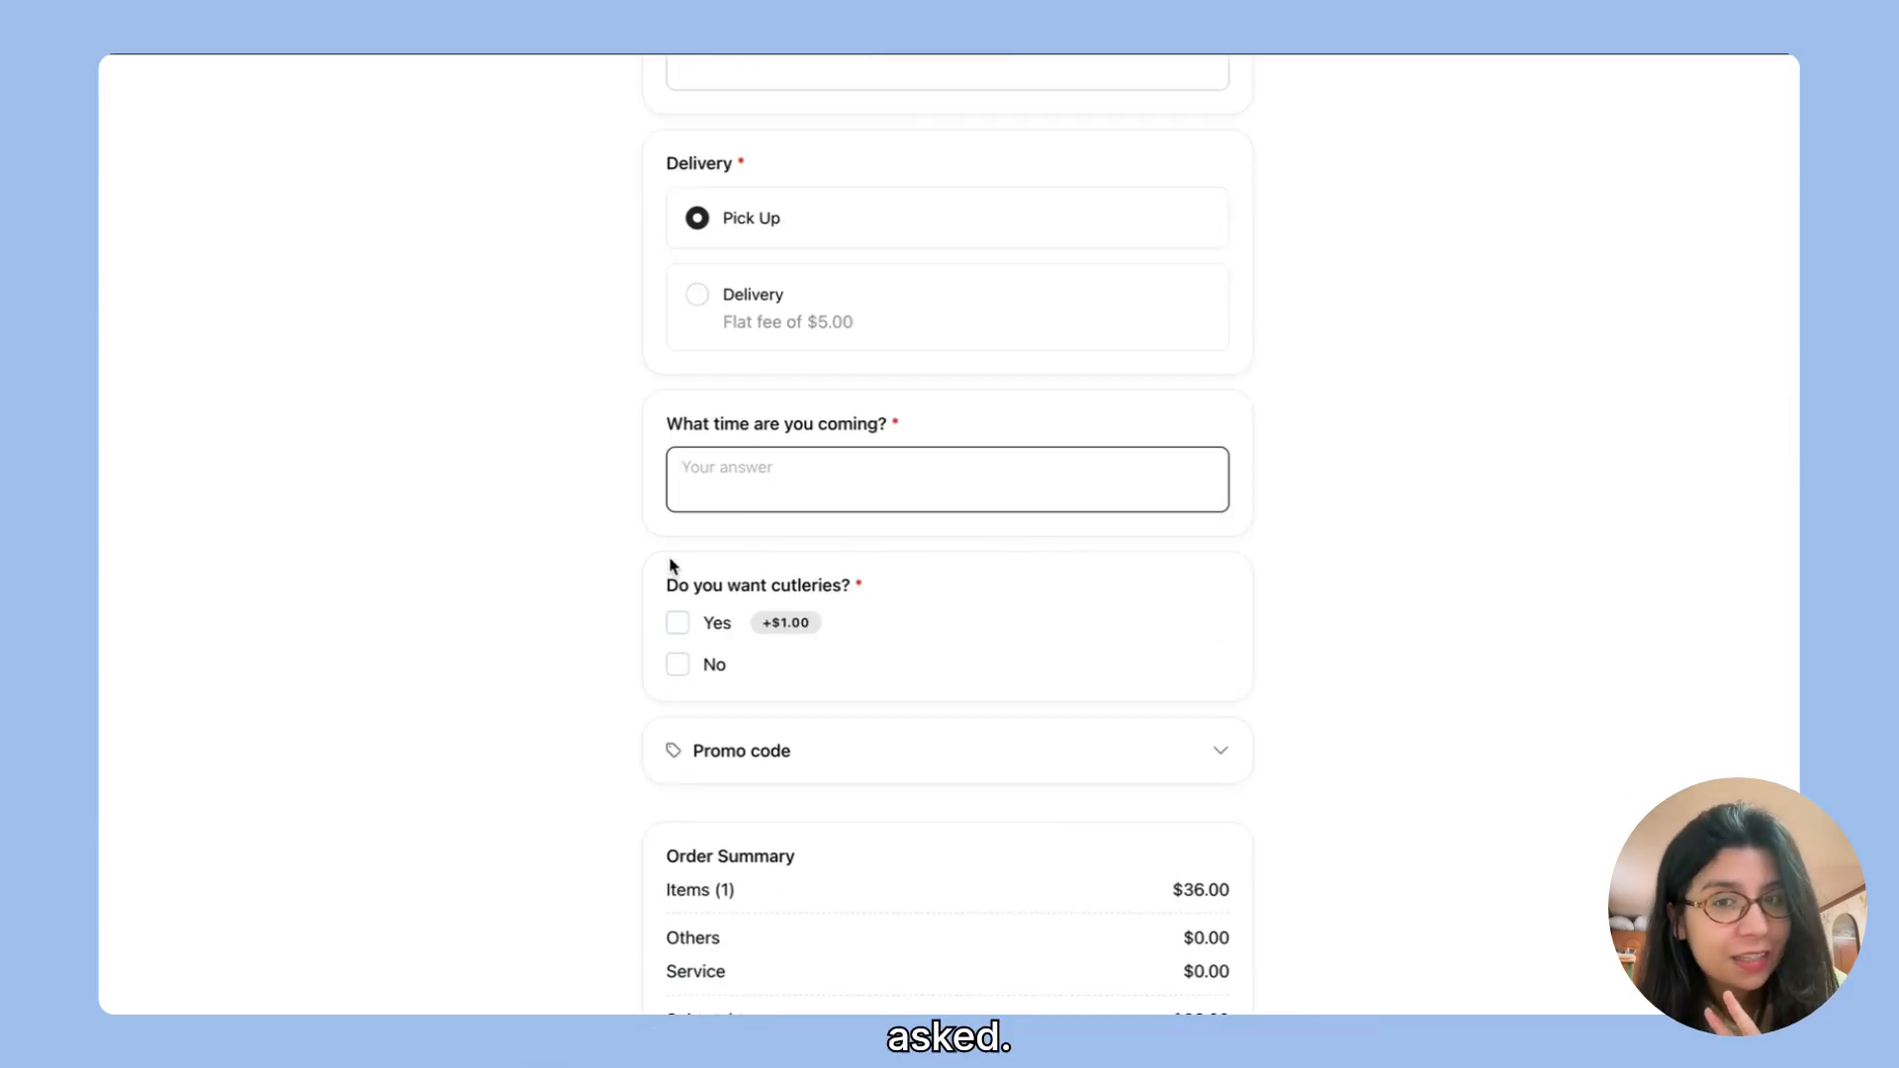
pyautogui.click(697, 297)
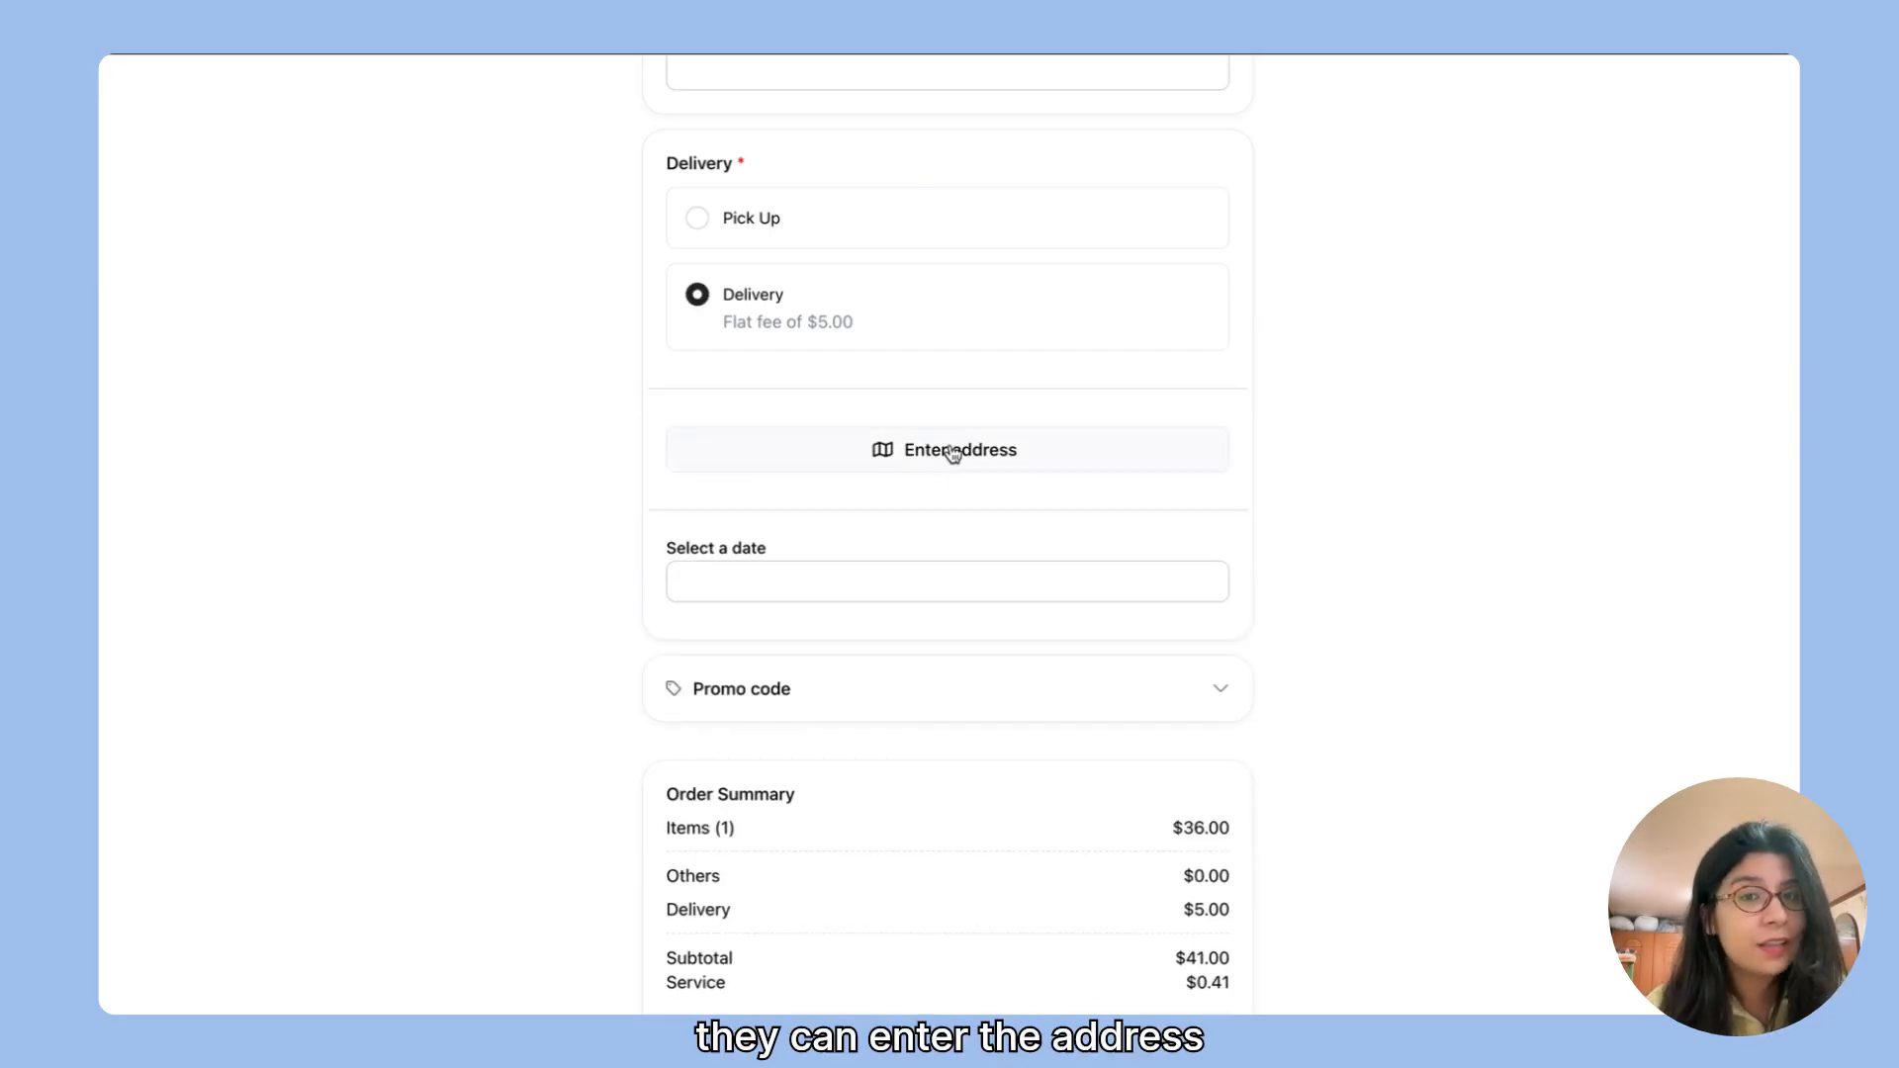
pyautogui.click(742, 585)
pyautogui.click(839, 863)
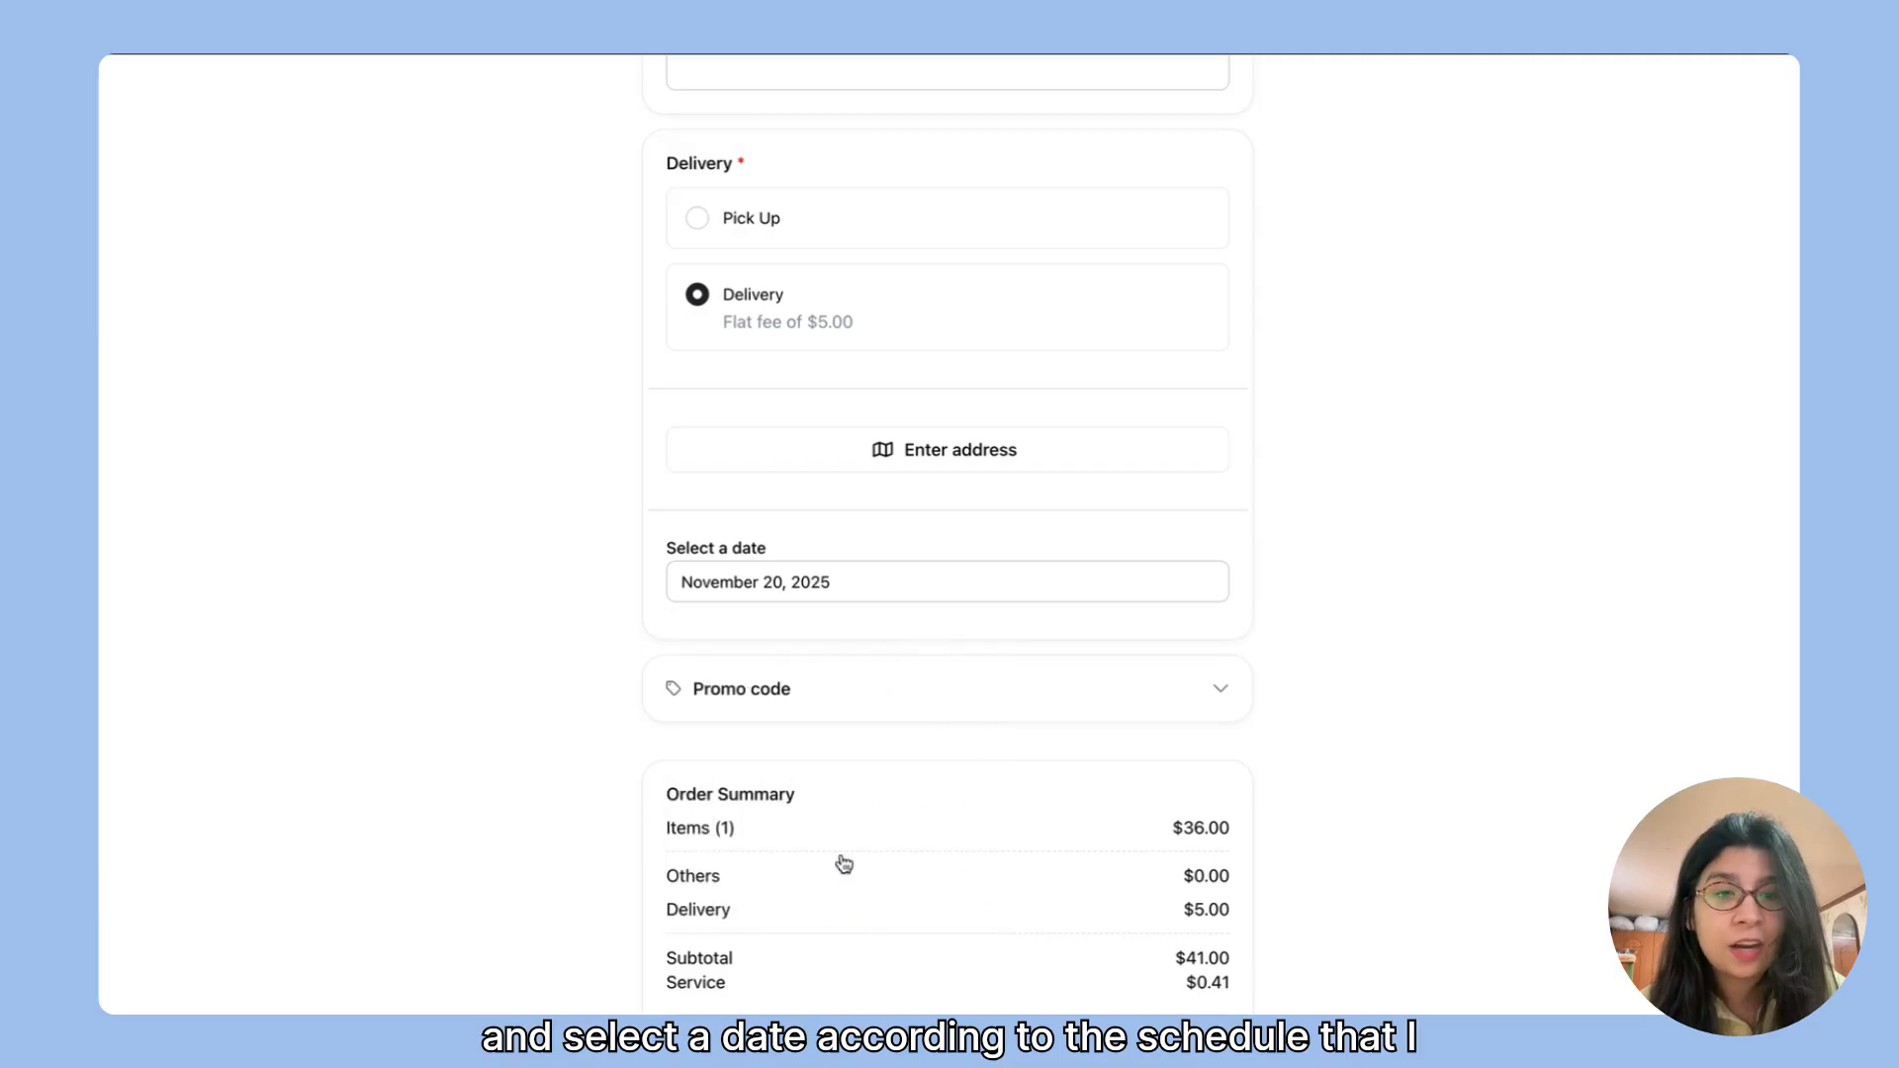